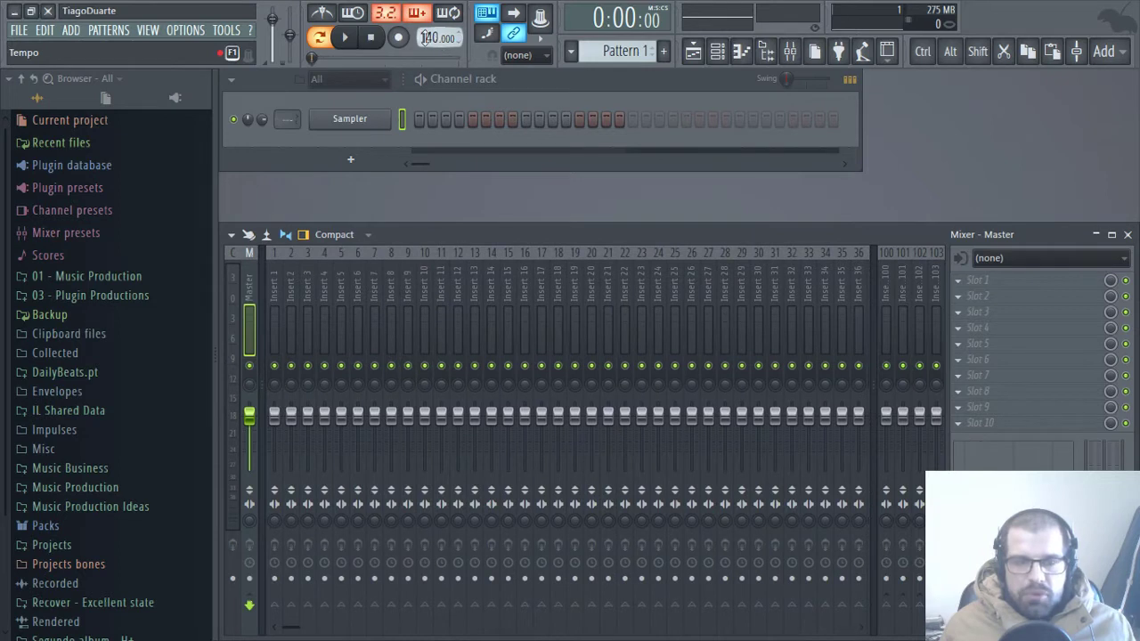
Step: Set the project tempo to 148 BPM
scroll(427, 37, "up", 3)
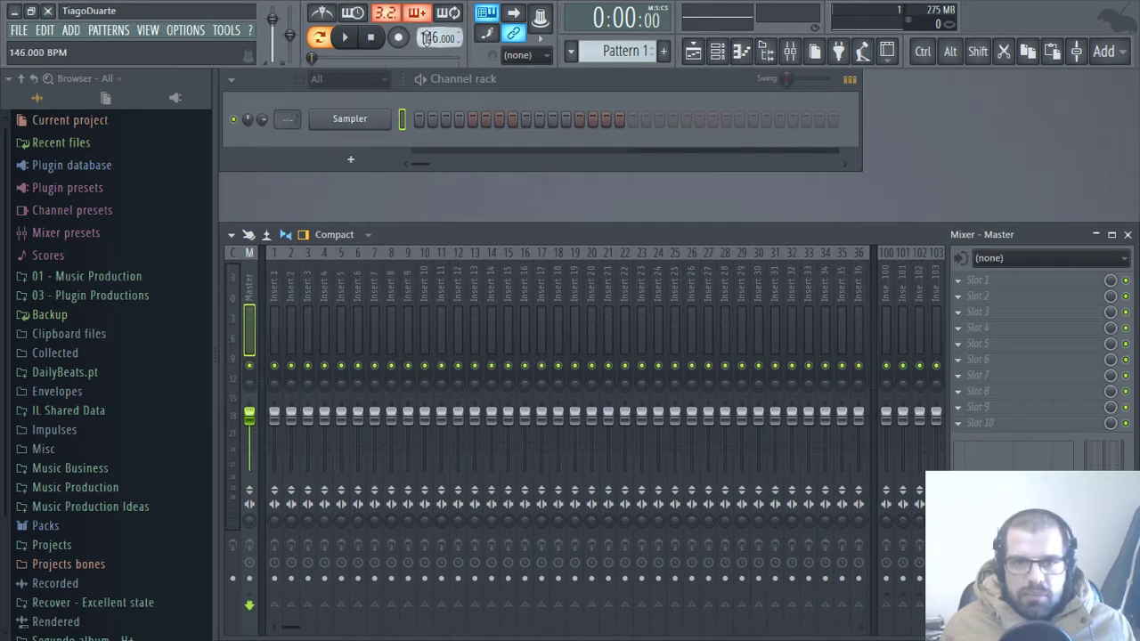
scroll(427, 37, "up", 1)
scroll(428, 36, "up", 3)
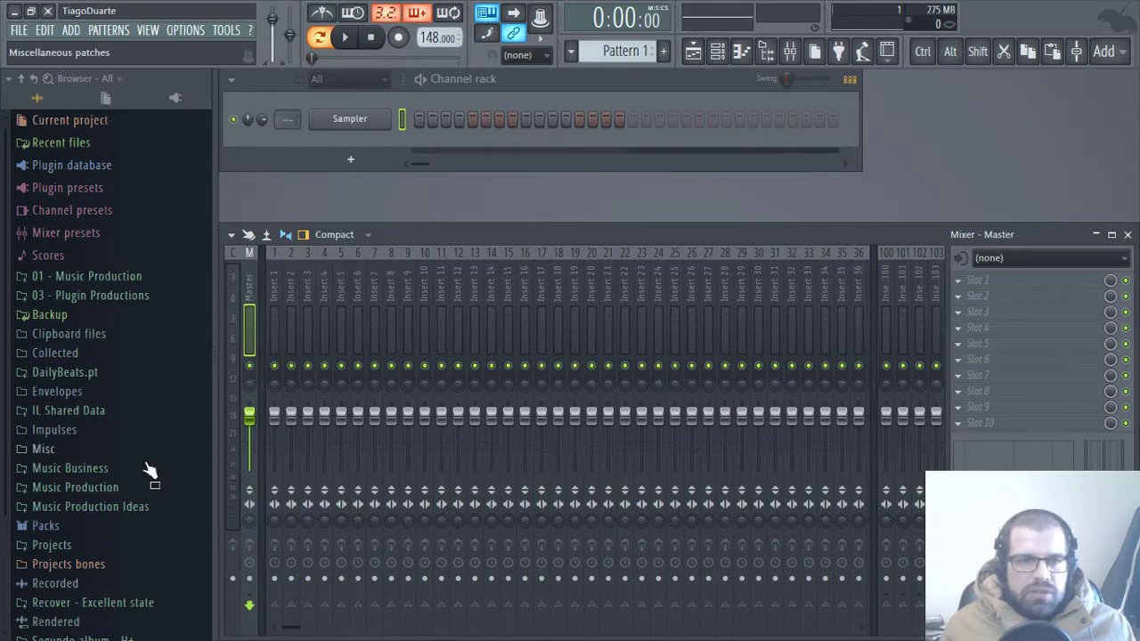
Step: Browse from DailyBeats.pt through Drum Kits and Head Bangin Trap Drums to the Kit folder
left_click(92, 375)
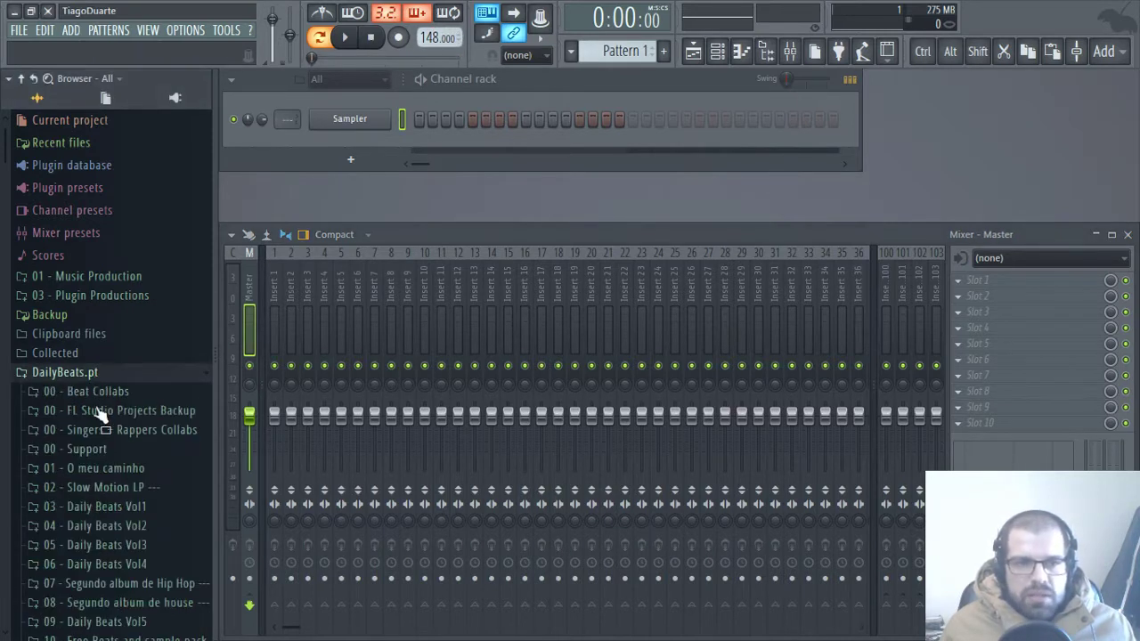
scroll(110, 487, "down", 10)
scroll(109, 486, "down", 10)
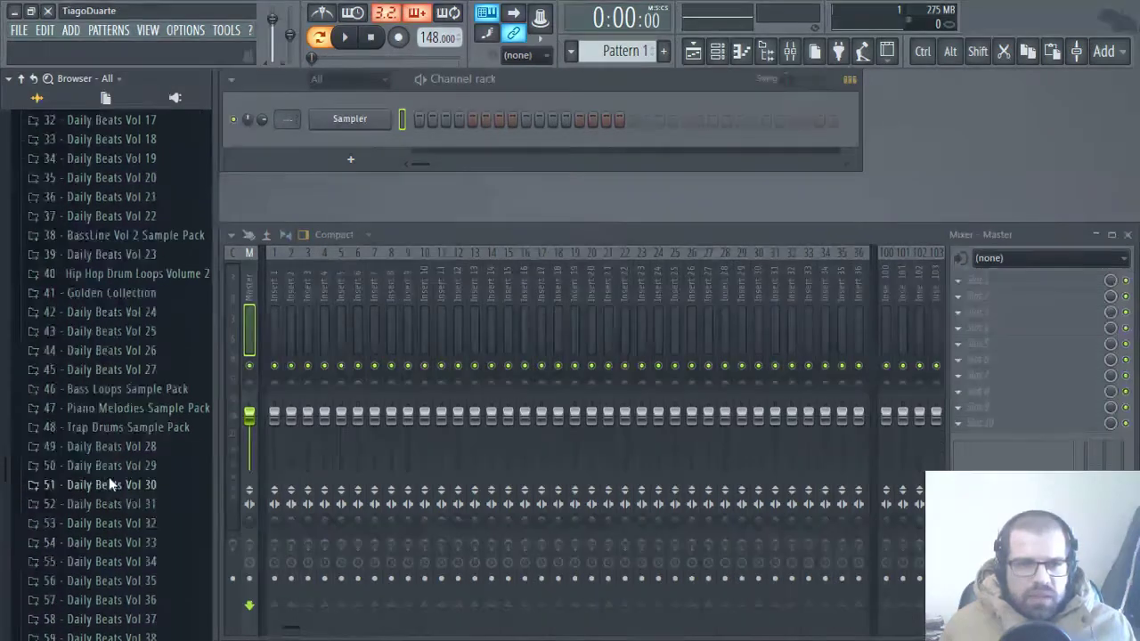
left_click(90, 381)
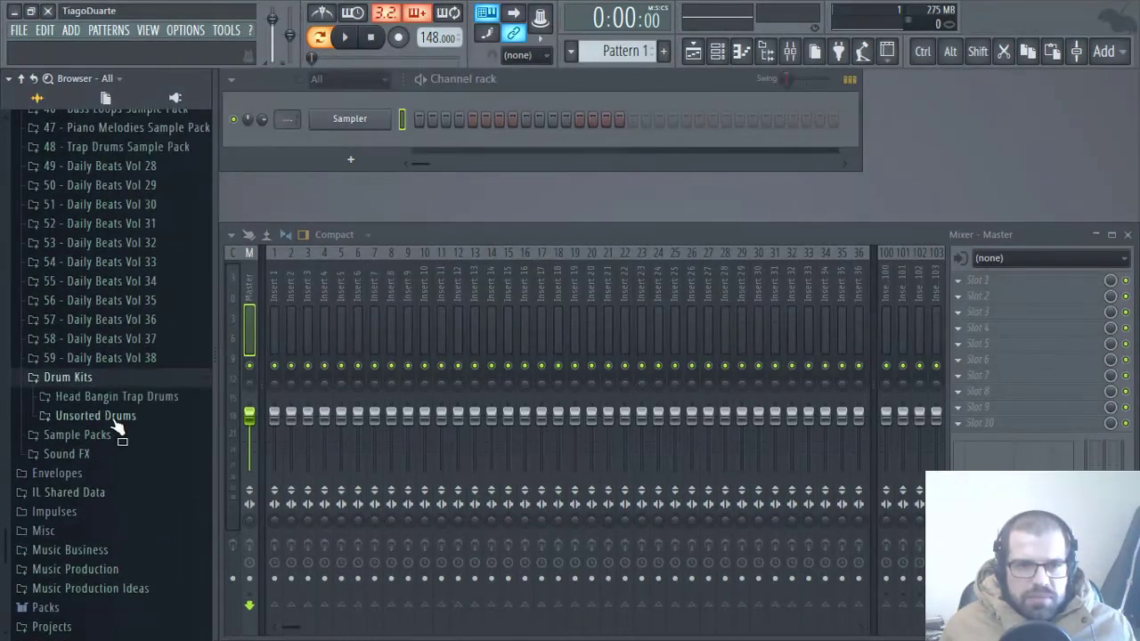
left_click(146, 398)
left_click(102, 456)
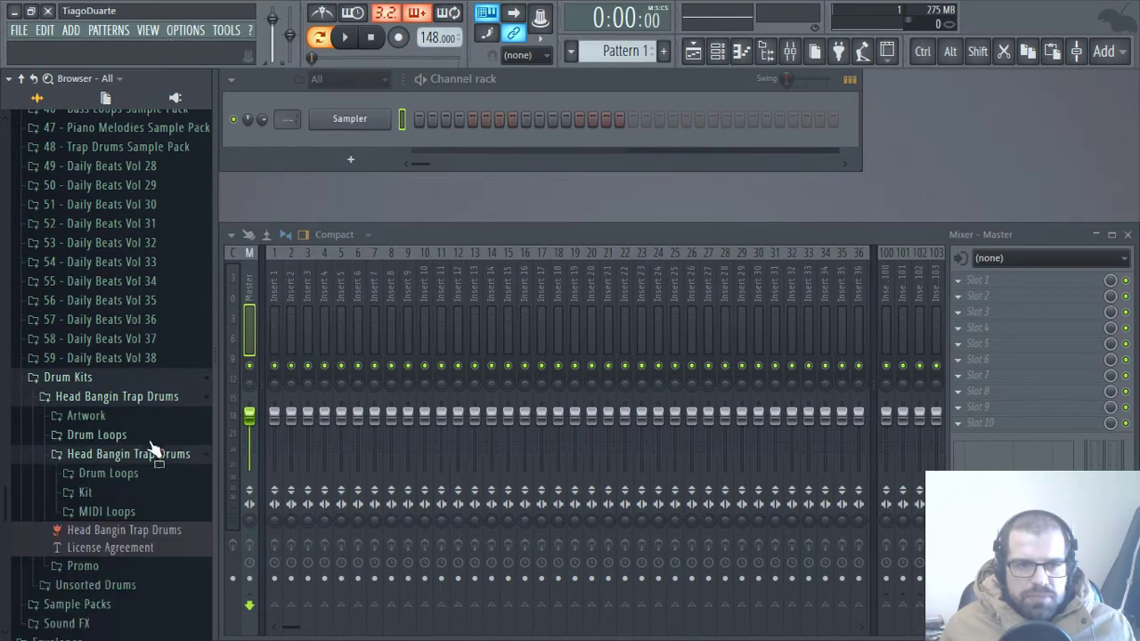
scroll(94, 335, "down", 2)
left_click(89, 352)
scroll(122, 408, "down", 4)
scroll(125, 356, "up", 4)
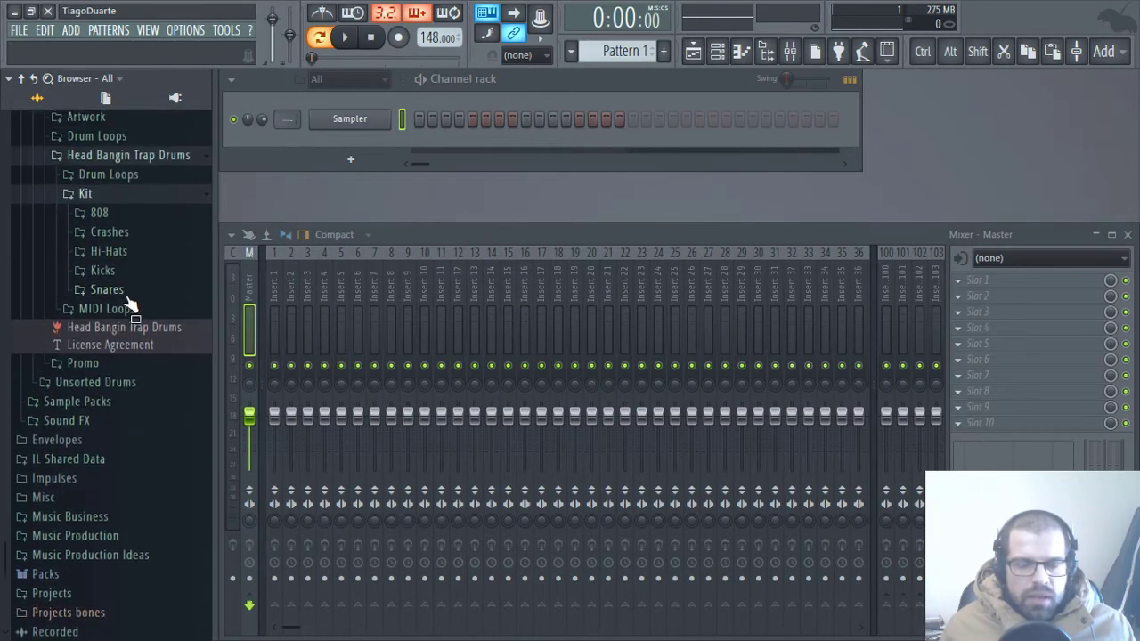
Step: Audition samples in the Kicks folder and load Kick 8 into the Sampler channel
left_click(125, 291)
left_click(105, 432)
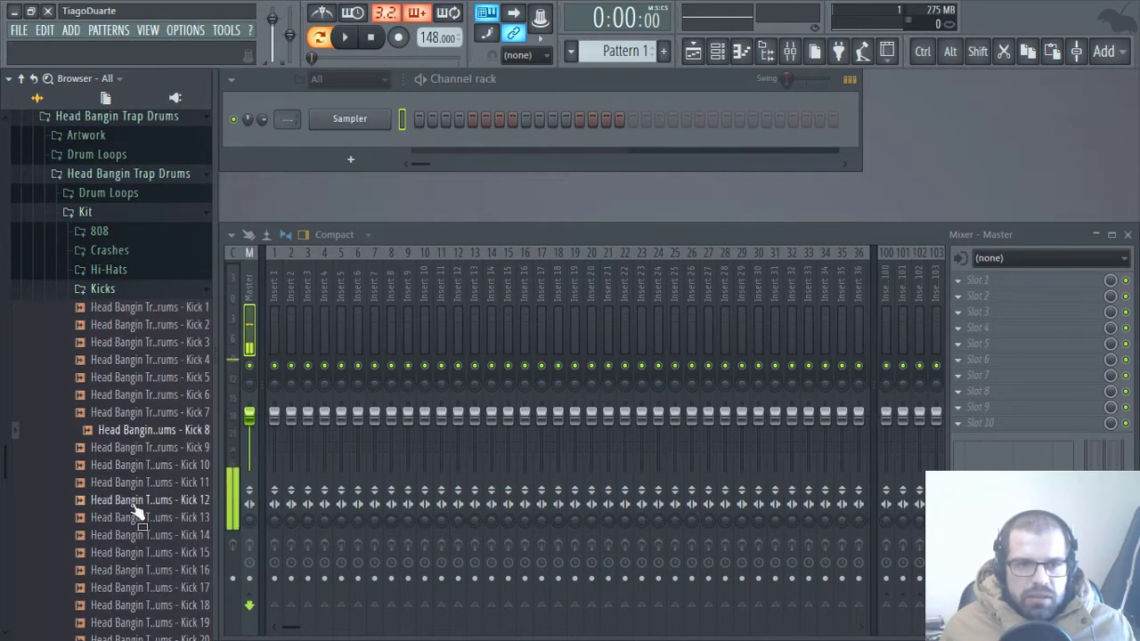
left_click(133, 501)
left_click(127, 432)
left_click(122, 432)
left_click_drag(127, 432, 344, 130)
Step: Audition samples in the kit's Snares folder and add Snare 08 as a new channel below the kick
left_click(125, 288)
left_click(123, 311)
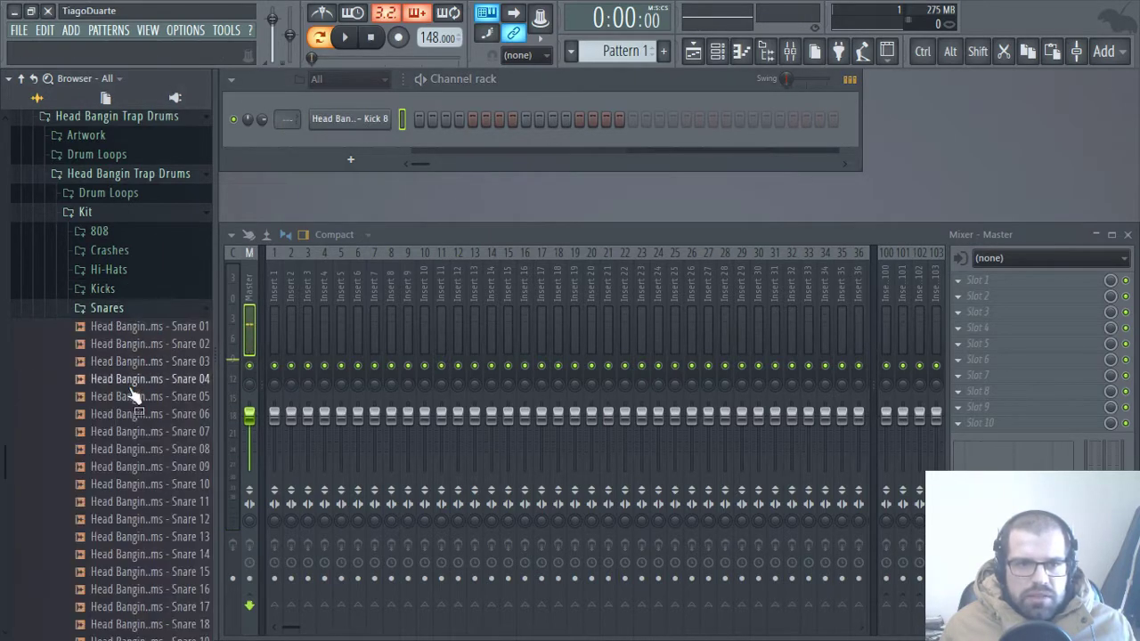
left_click(125, 502)
left_click(146, 433)
left_click(142, 485)
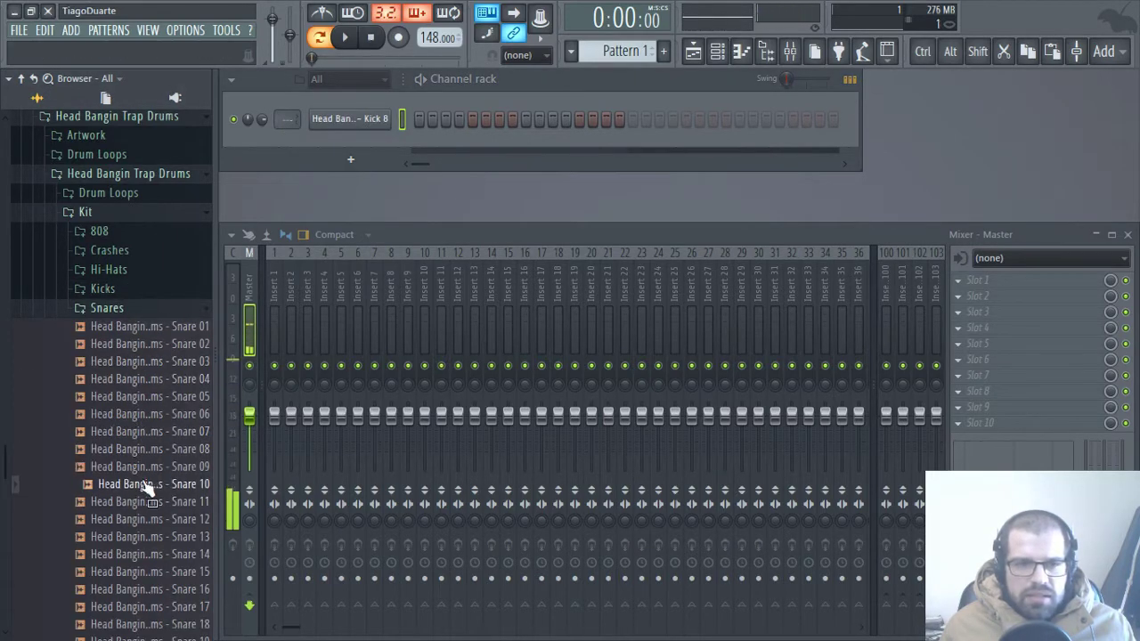
left_click(146, 484)
left_click(145, 449)
left_click(143, 432)
left_click(143, 449)
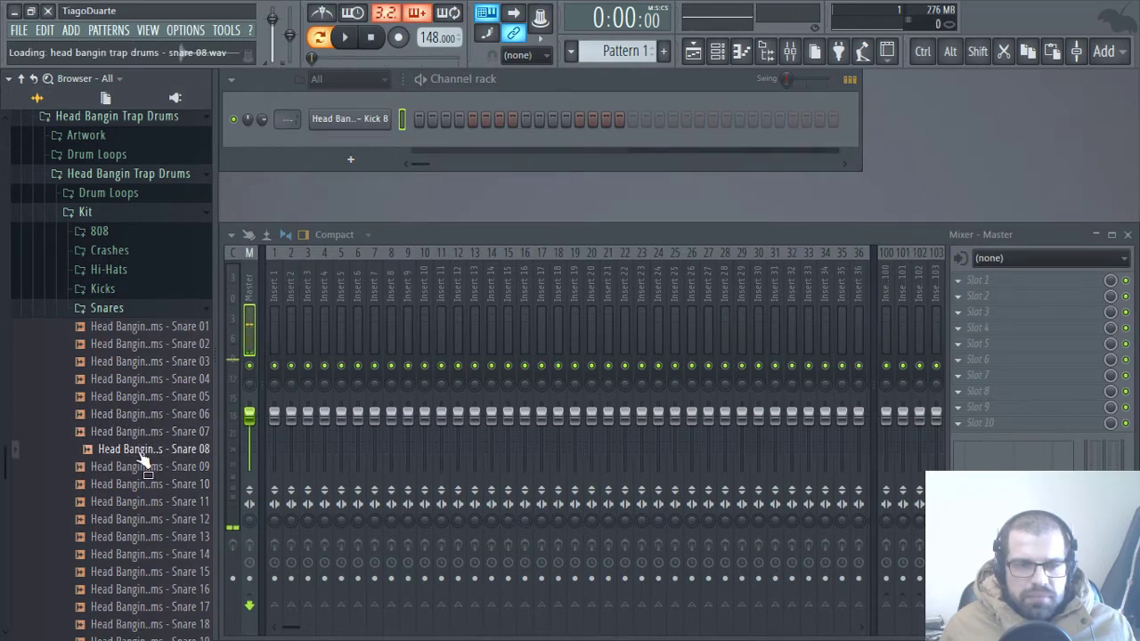
left_click_drag(135, 451, 356, 137)
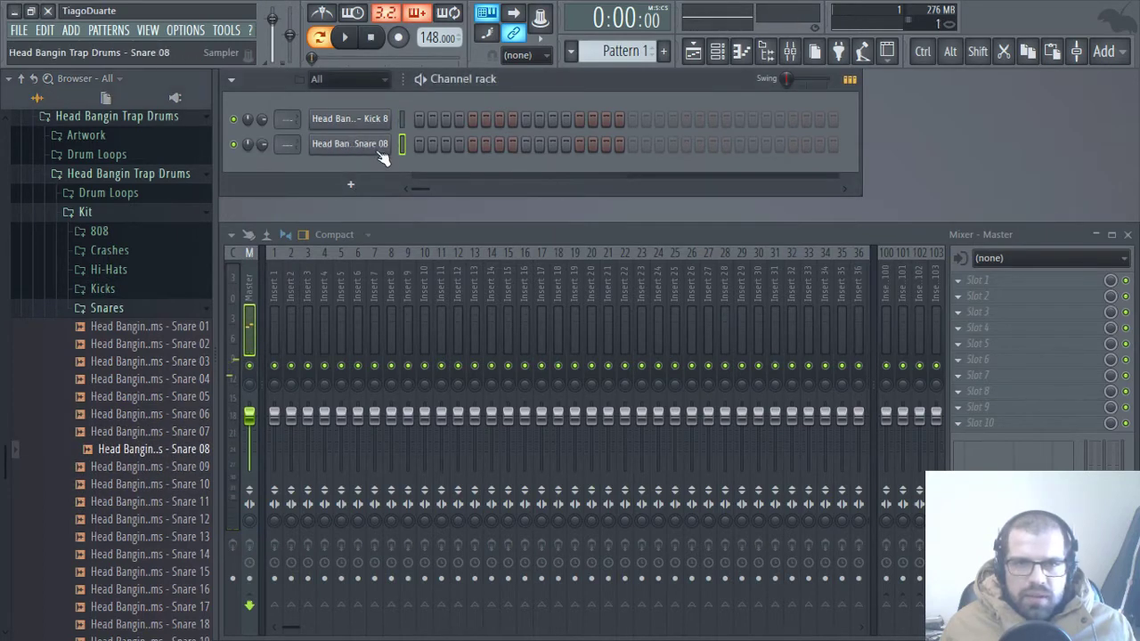
Step: Give the Snare 08 channel a volume envelope with a very short decay and no sustain, auditioning the sound
left_click(354, 148)
left_click(347, 565)
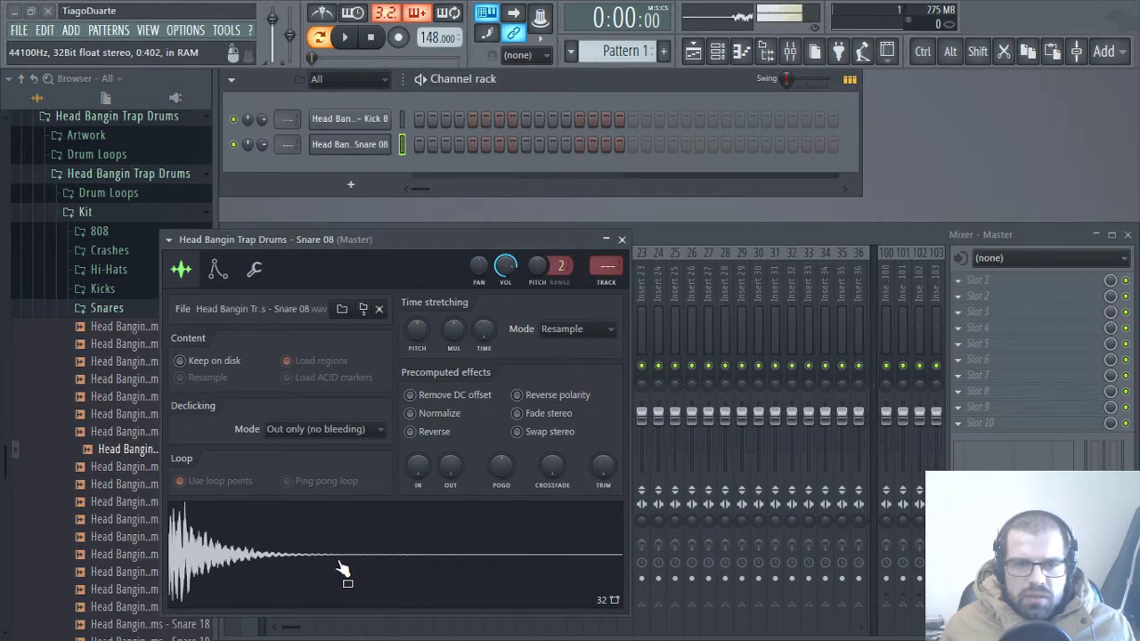
left_click(216, 269)
left_click_drag(242, 434, 271, 443)
key("q")
key("z")
key("z")
Step: Fine-tune the decay and decay tension of Snare 08's volume envelope by ear, and close the channel settings
key("z")
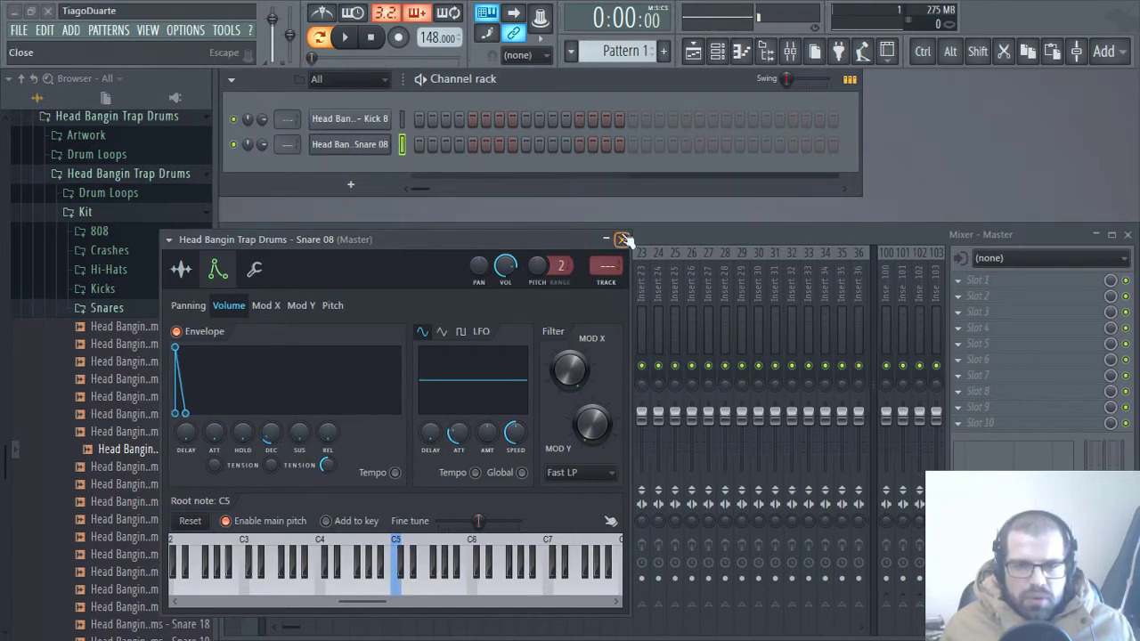
key("z")
key("z")
key("z")
key("z")
left_click_drag(273, 447, 274, 472)
key("z")
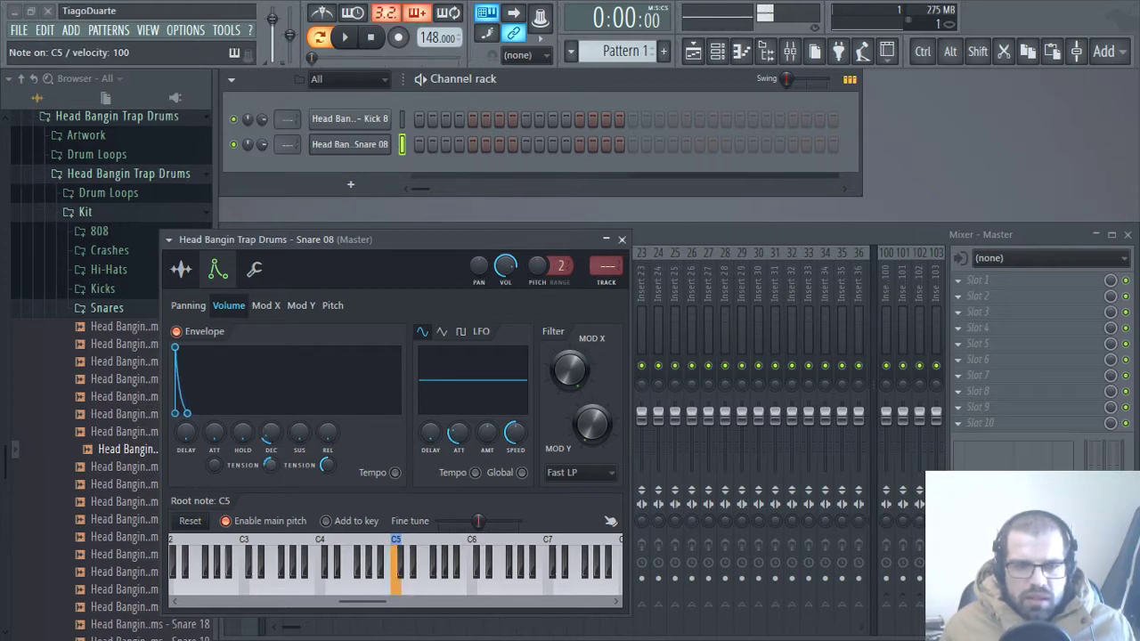
key("z")
key("z")
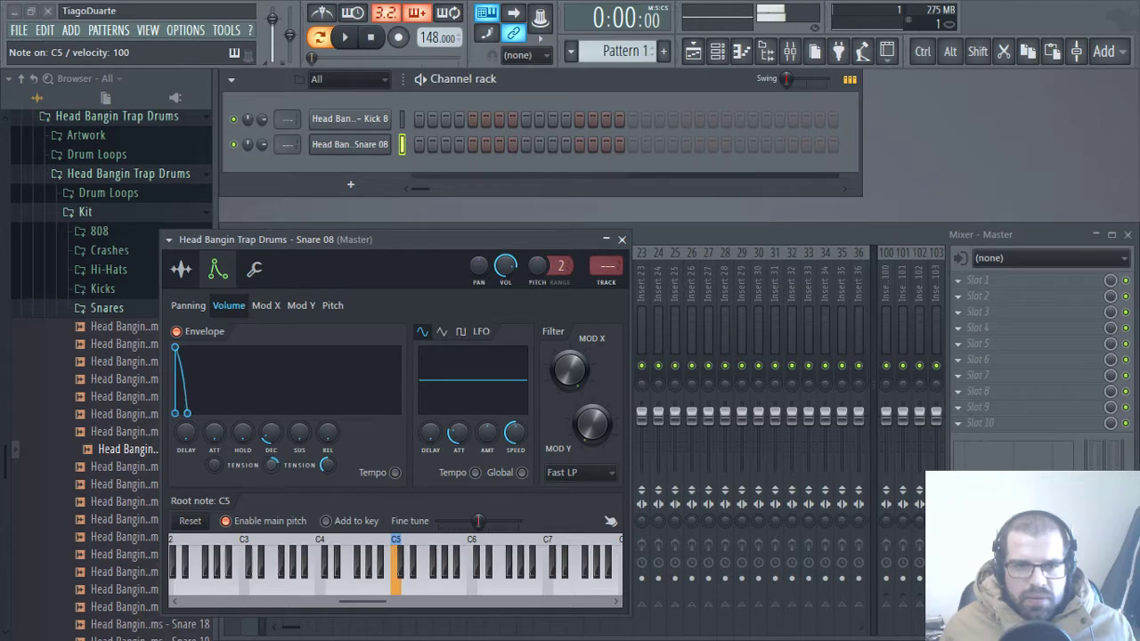
key("z")
key("z")
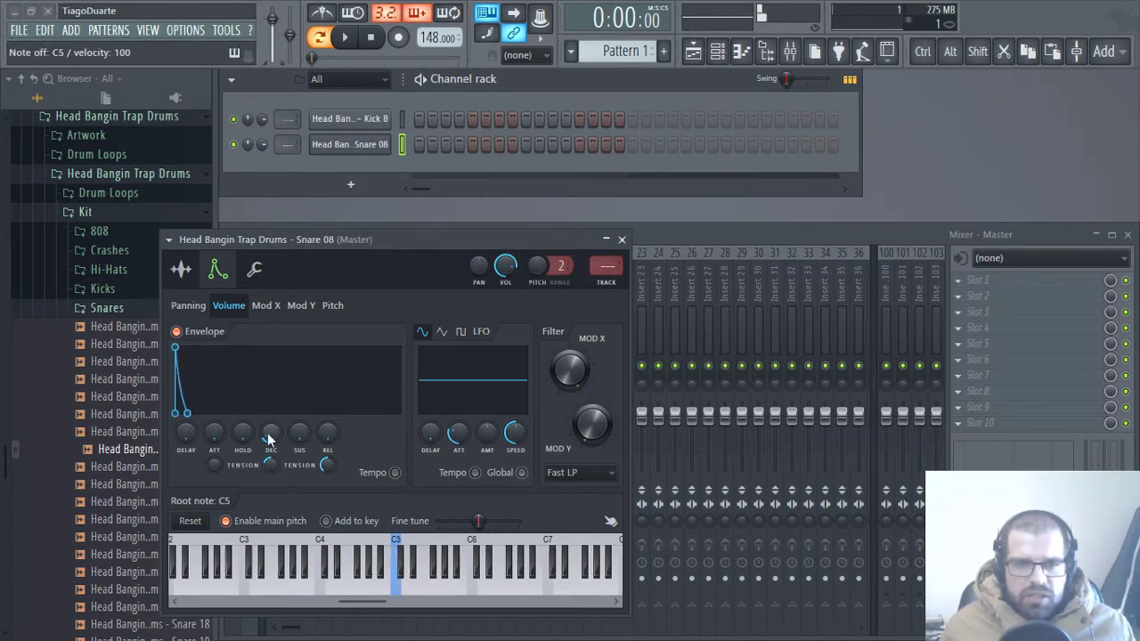
left_click(622, 238)
Step: Audition several samples in the kit's Hi-Hats folder, including Hi hat 27, 17 and 16
left_click(118, 272)
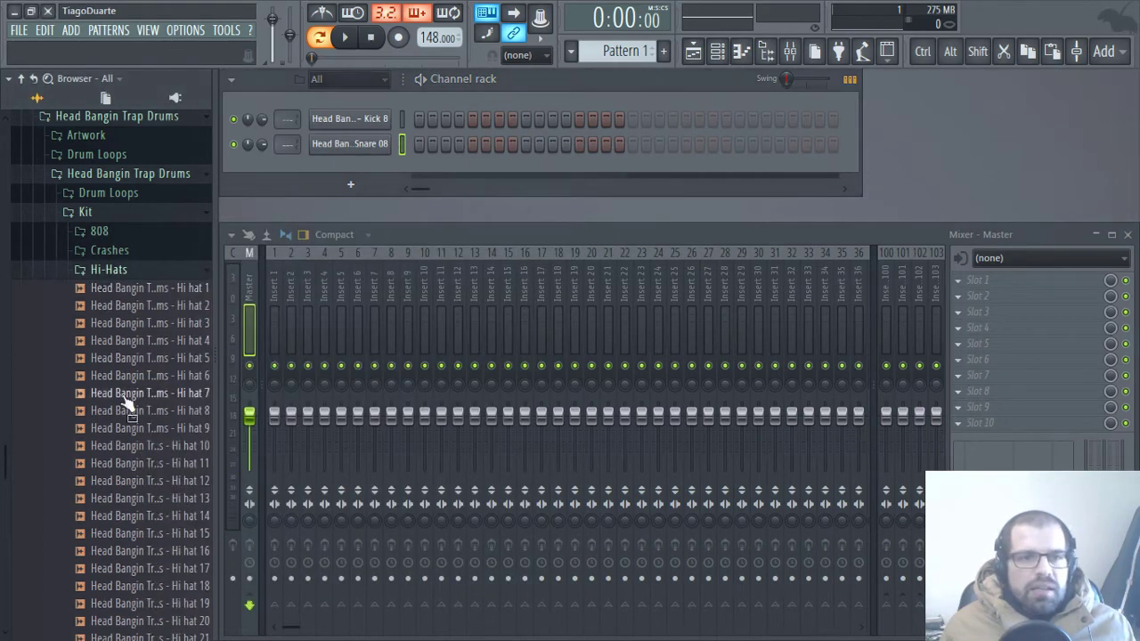
scroll(126, 411, "down", 5)
left_click(130, 413)
left_click(139, 428)
left_click(140, 464)
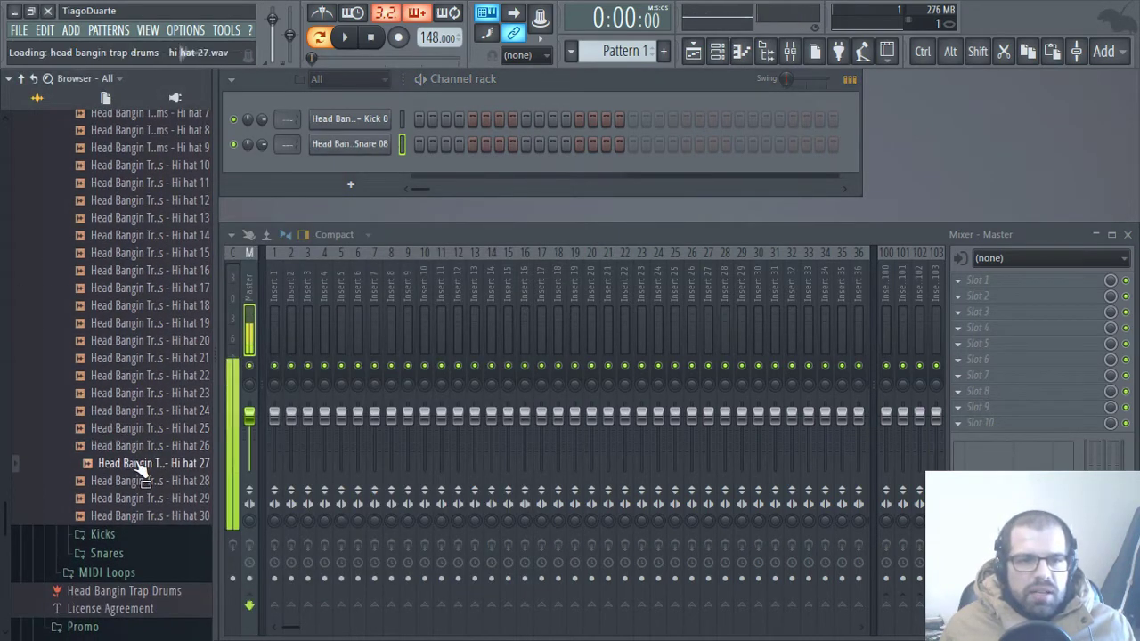
left_click(133, 324)
left_click(132, 288)
left_click(129, 271)
left_click(129, 289)
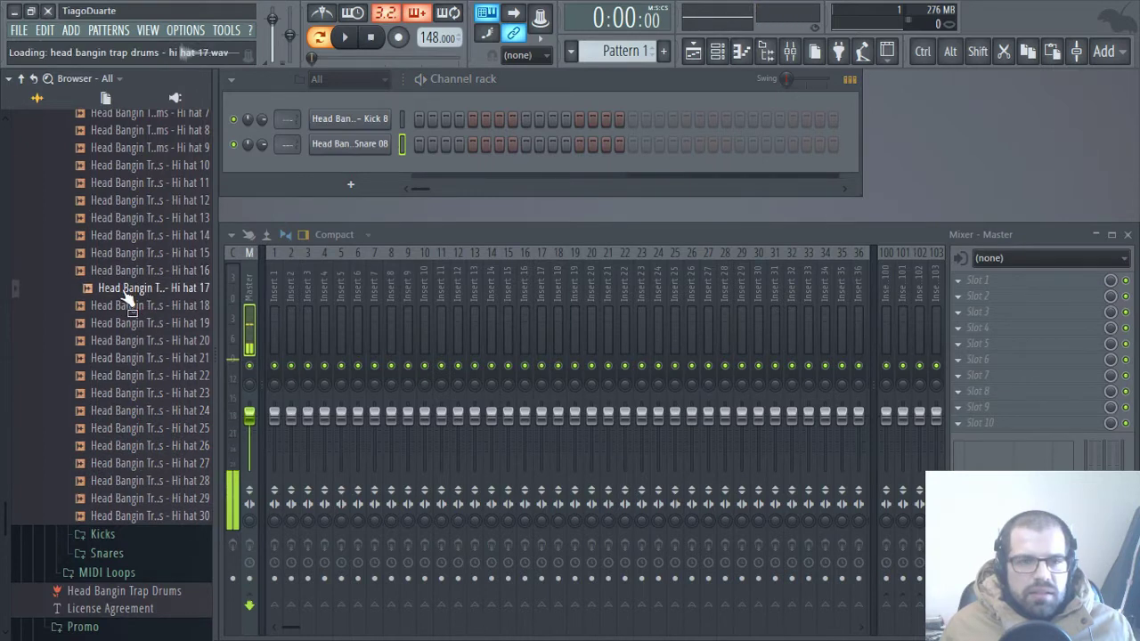
left_click(132, 272)
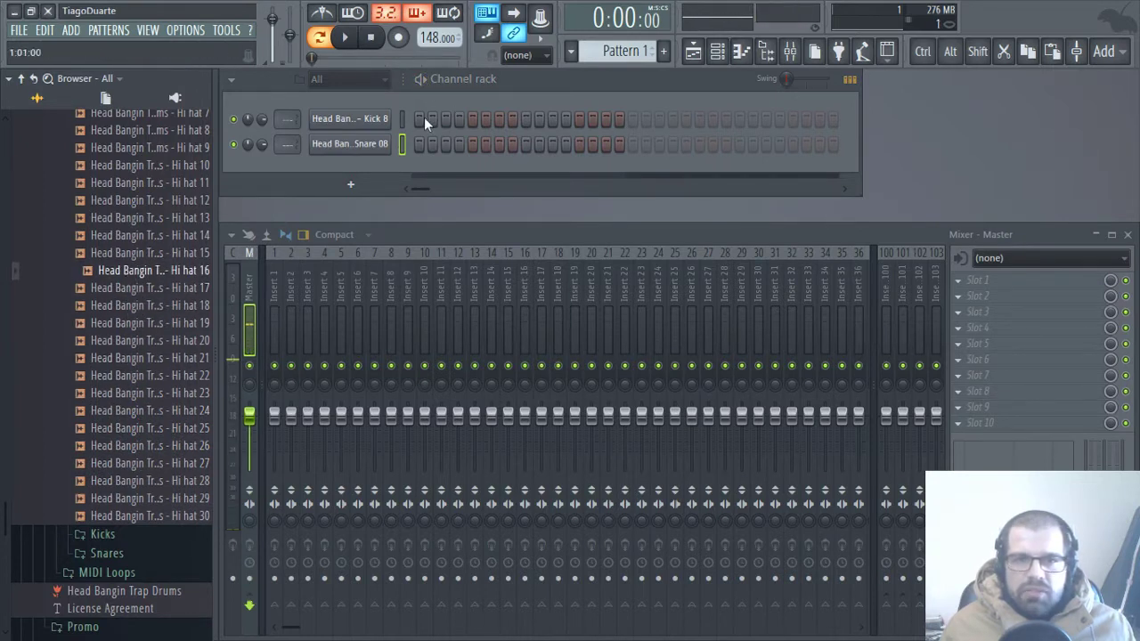
Step: Program Kick 8 on steps 1, 3 and 21 and Snare 08 on steps 9 and 25, and play the pattern
left_click(419, 119)
left_click(525, 144)
left_click(740, 144)
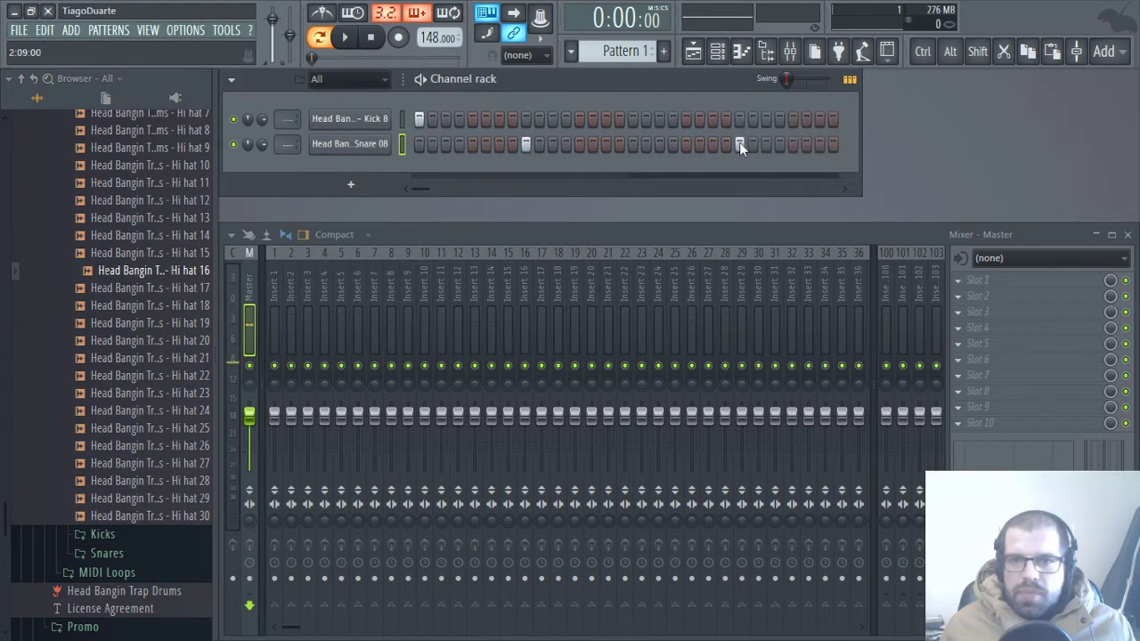
left_click(447, 119)
key("space")
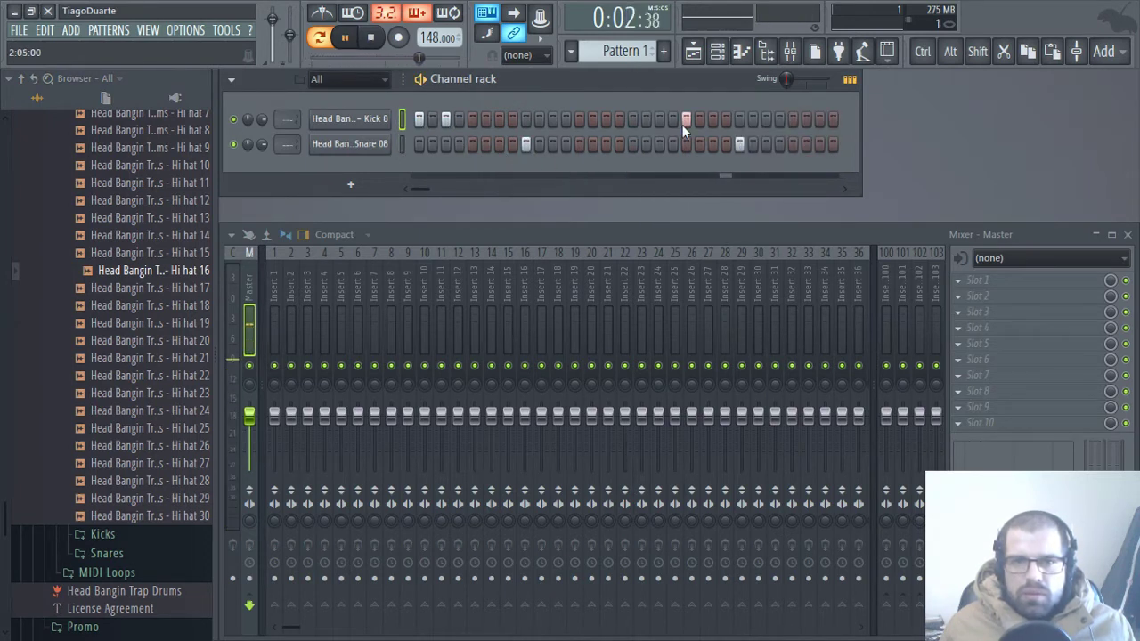
Step: Add Kick 8 hits on steps 13, 31 and 32 and Snare 08 hits on steps 15 and 19 while the pattern plays
left_click(580, 120)
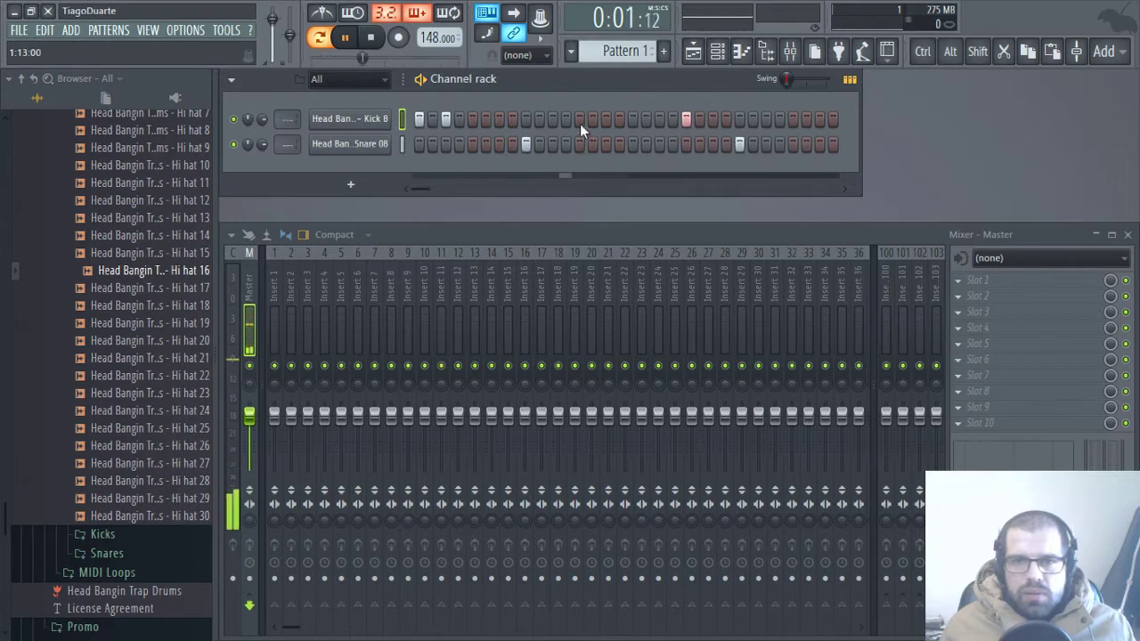
left_click(620, 144)
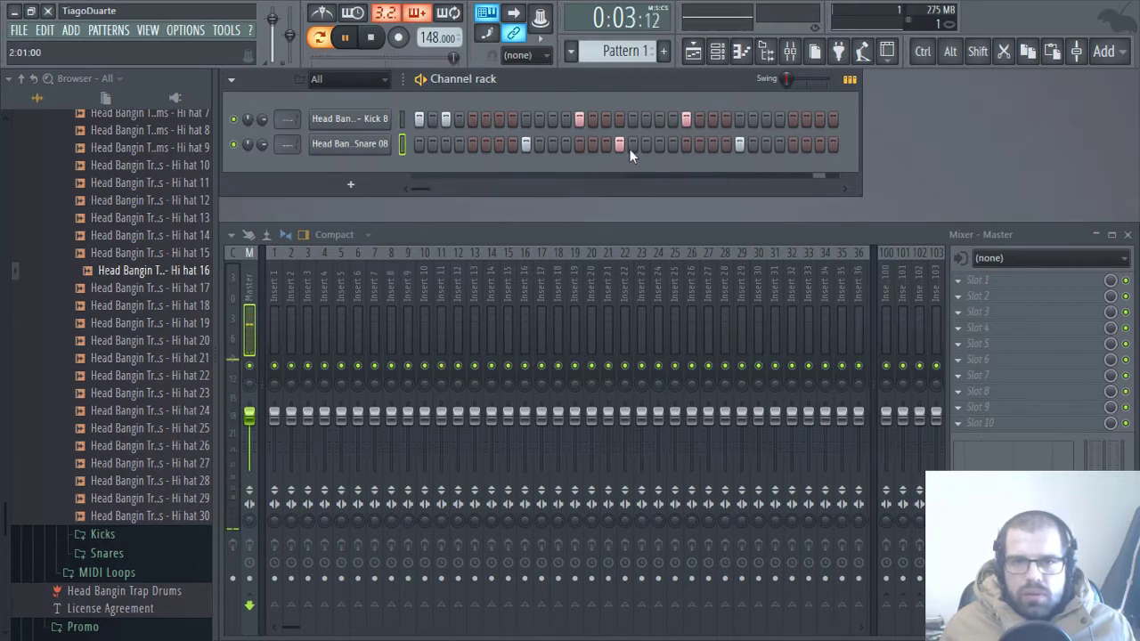
left_click(660, 144)
left_click(621, 145)
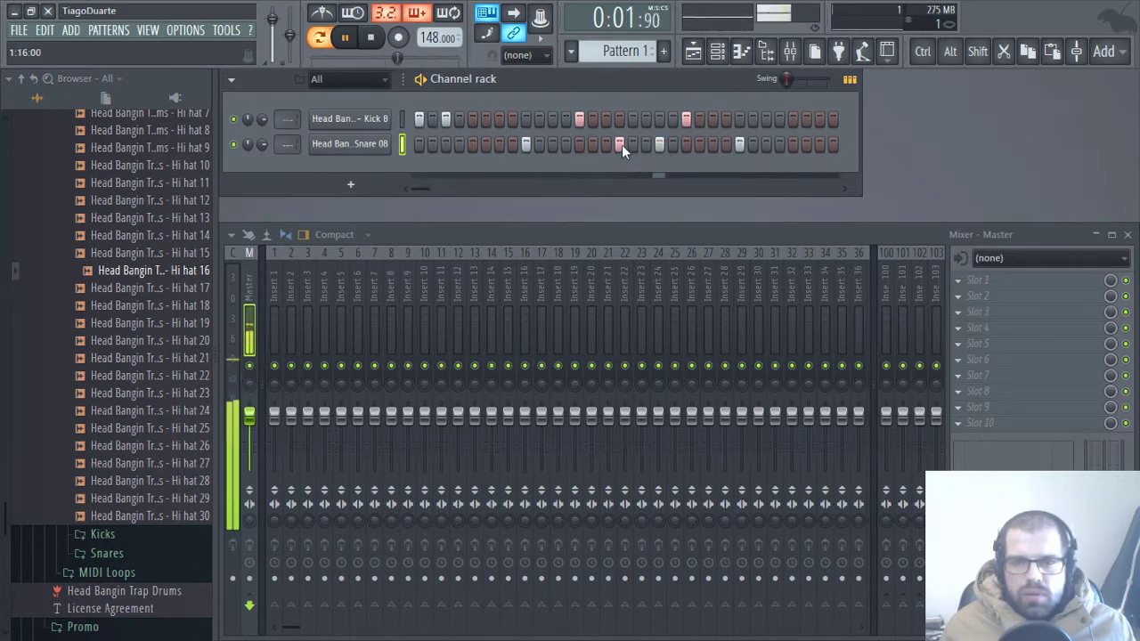
left_click(606, 145)
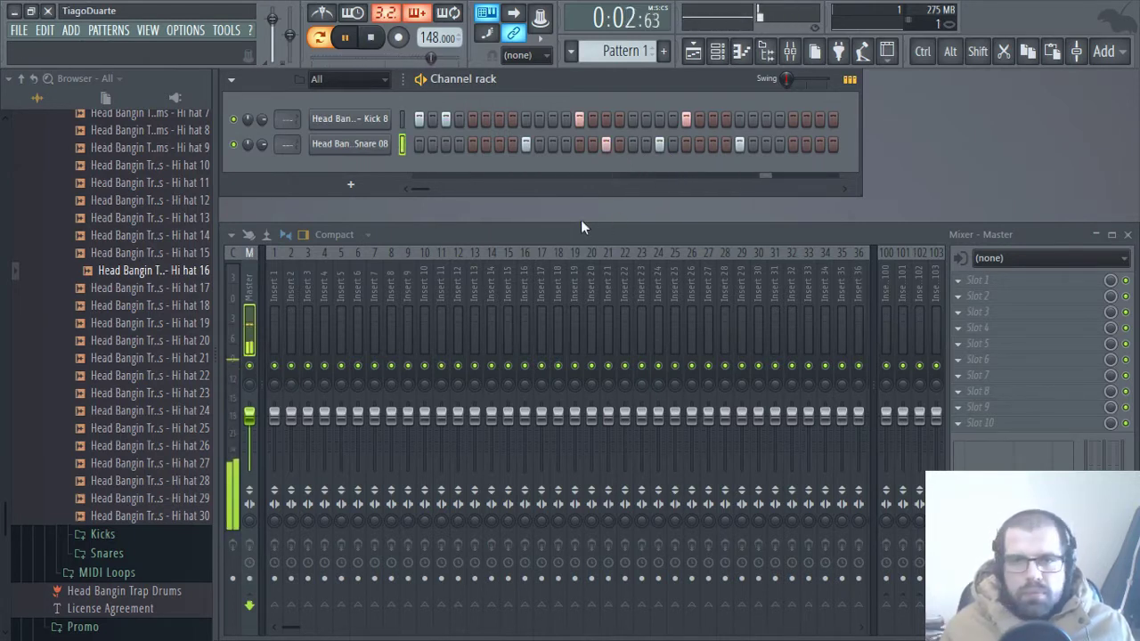
left_click(831, 121)
left_click(819, 121)
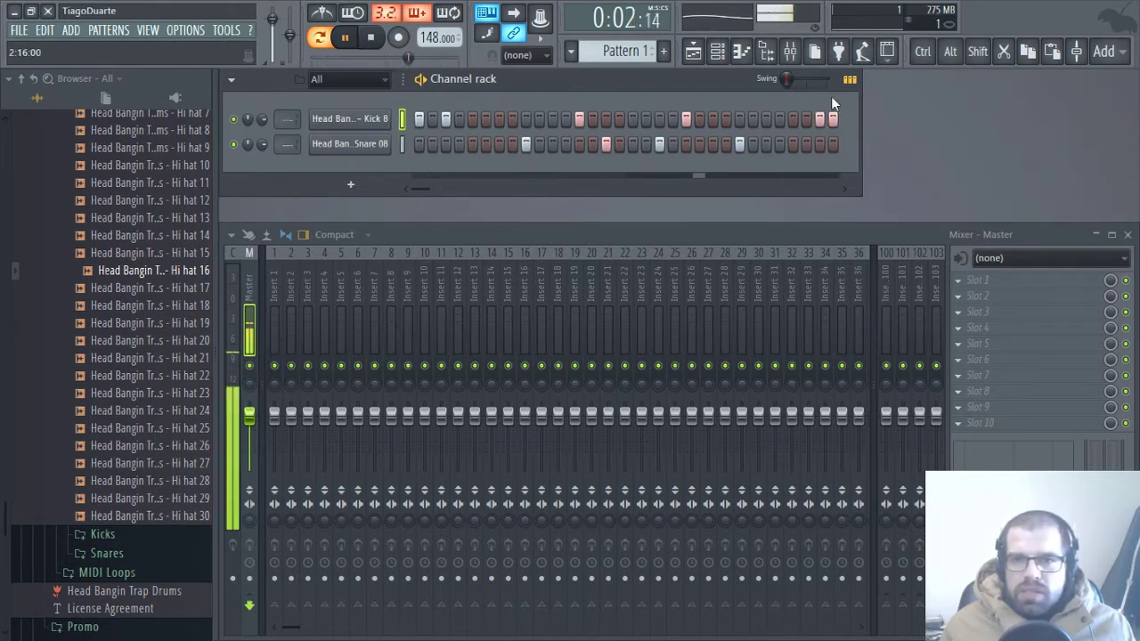
Step: Audition the 808 20 and 21 samples over the drum pattern, close the 808 folder and stop playback
scroll(114, 280, "up", 4)
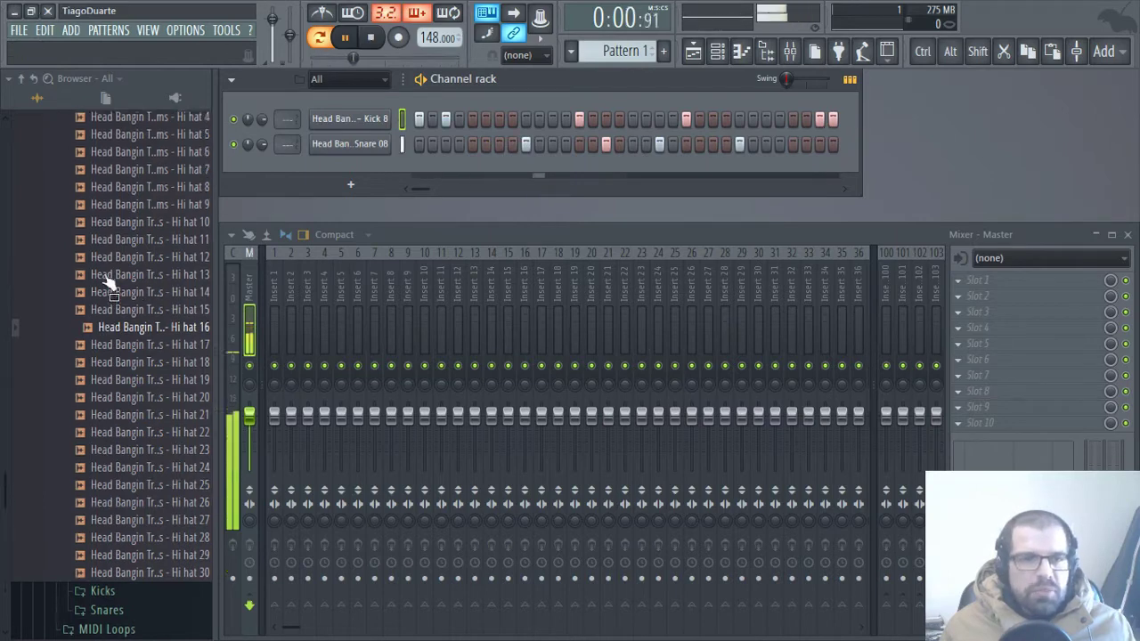
left_click(116, 200)
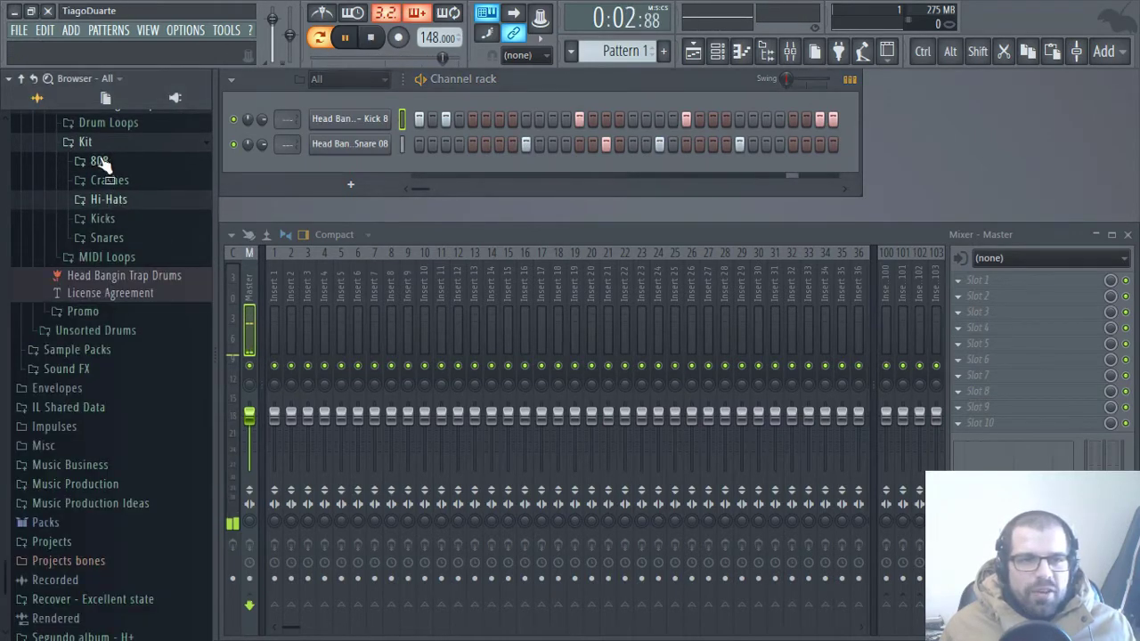
left_click(99, 160)
scroll(112, 374, "down", 3)
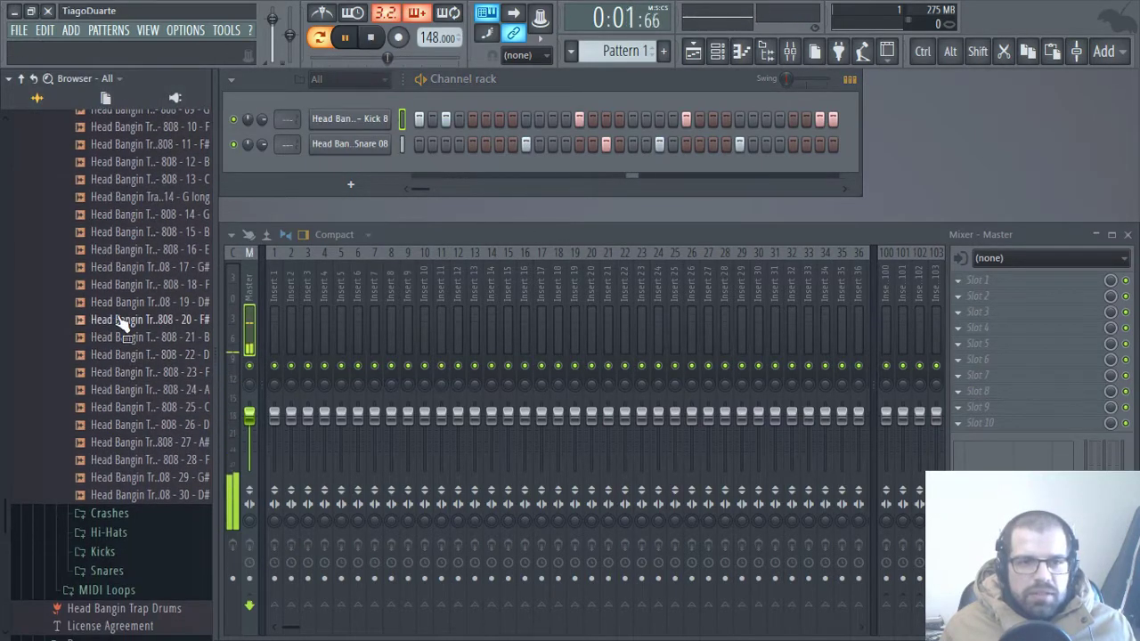
left_click(125, 321)
left_click(127, 339)
scroll(126, 343, "up", 5)
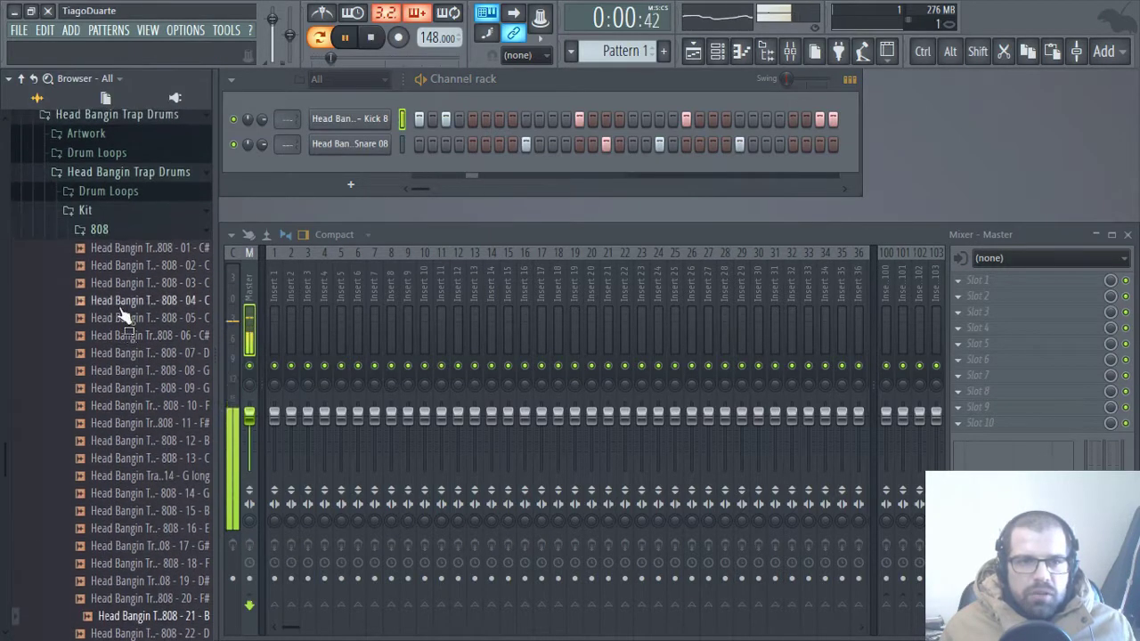
left_click(97, 231)
key("space")
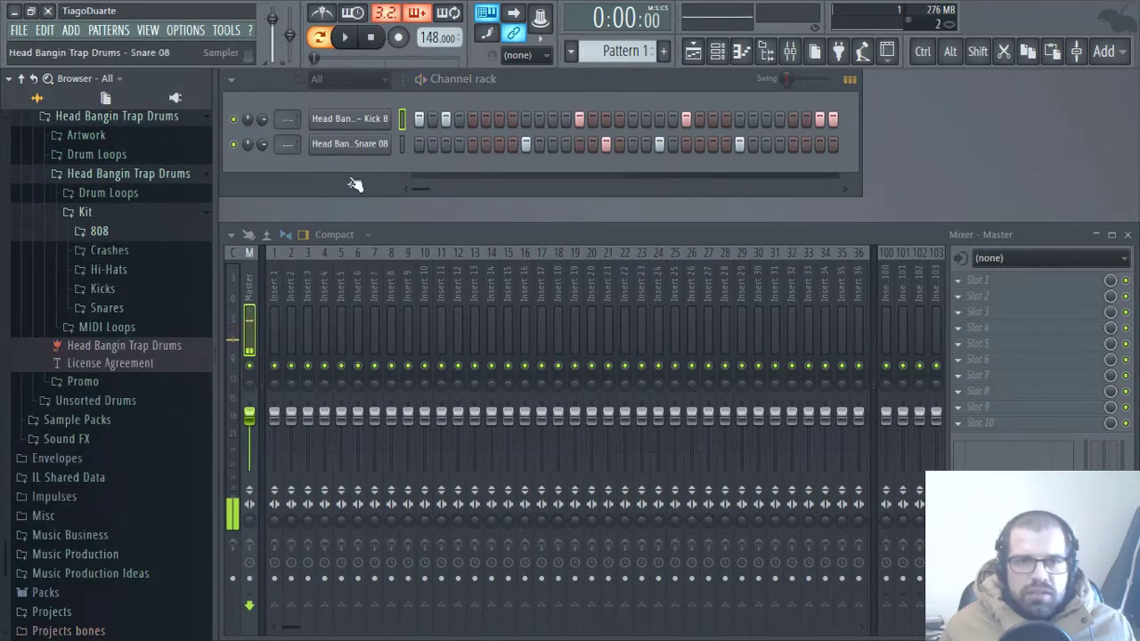
Step: Add a new channel with the third-party generator Analog Lab 2
left_click(350, 184)
mouse_move(390, 223)
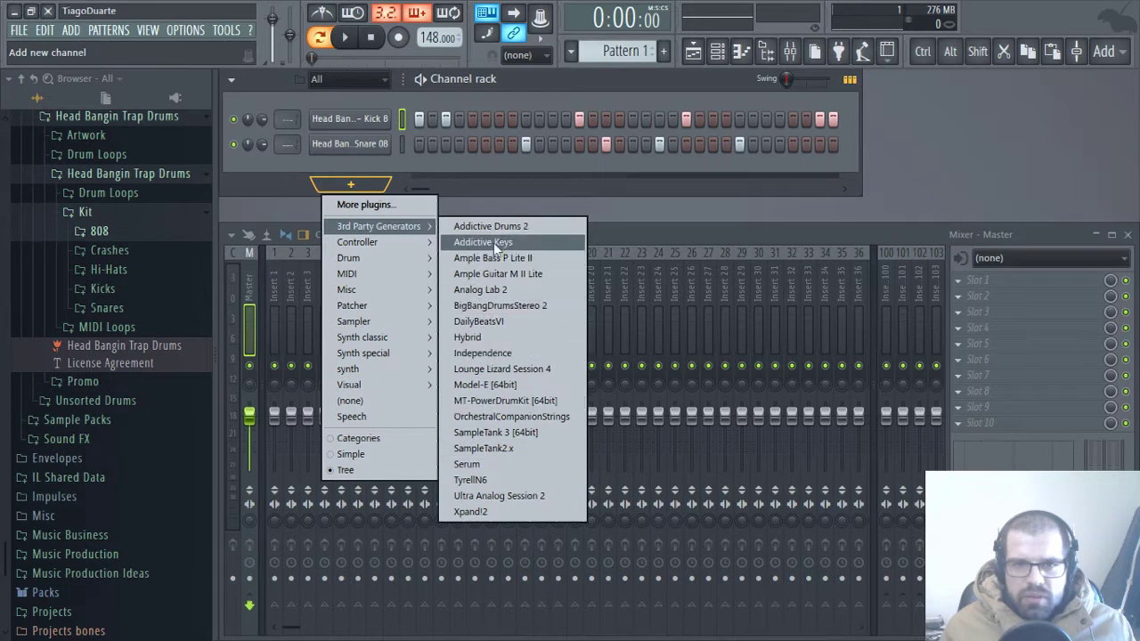
left_click(480, 289)
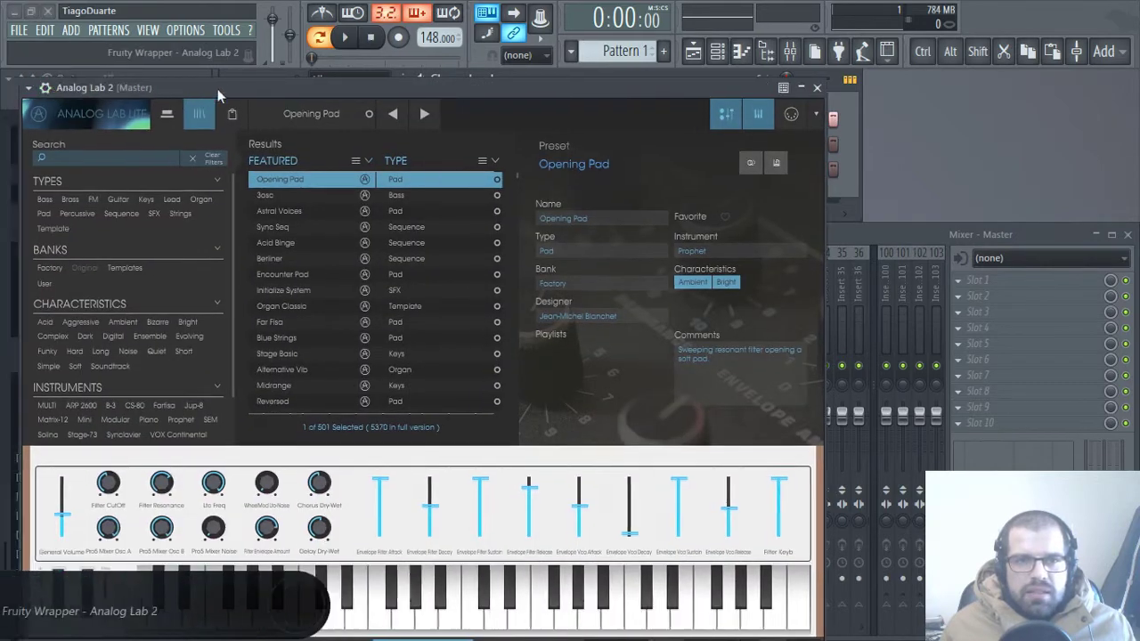
Step: Filter the Analog Lab 2 presets by the Keys type, load Stage Basic, and close the plugin window
left_click_drag(217, 89, 353, 67)
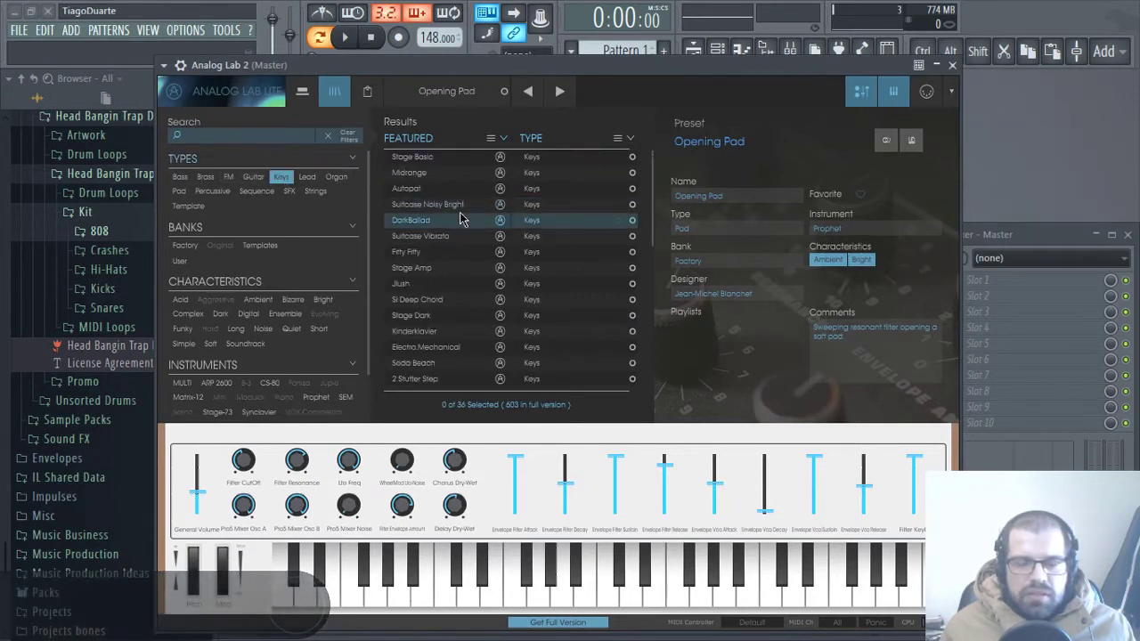
left_click(428, 158)
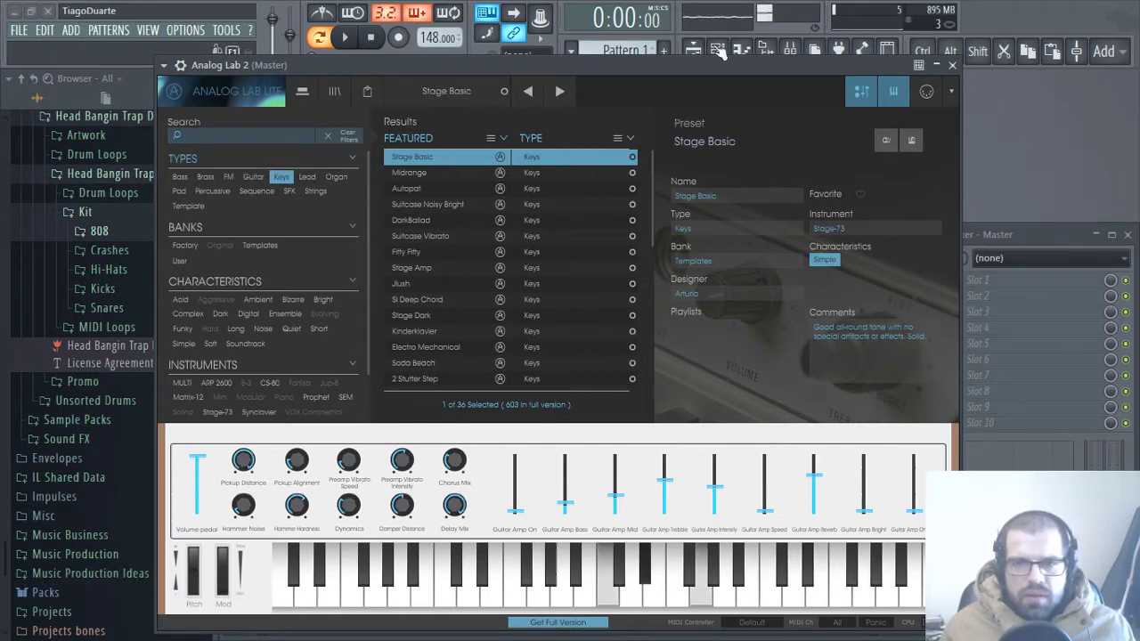
left_click(952, 65)
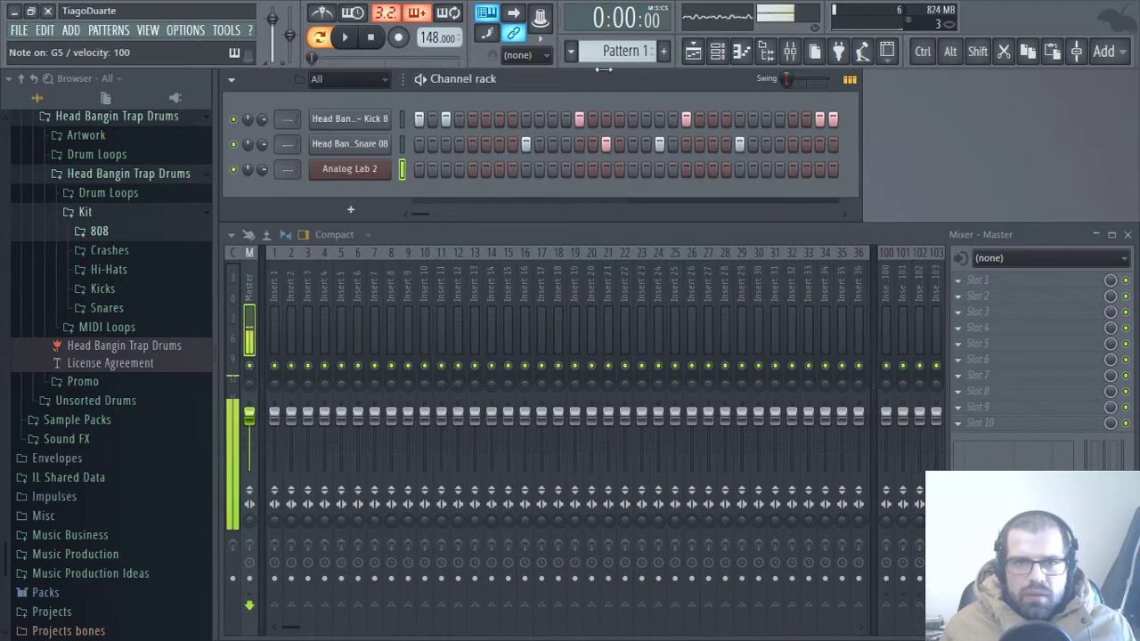
Step: Mark bars 1 to 4 as the playlist's time selection and place a four-bar Pattern 2 clip on Track 2
key("F5")
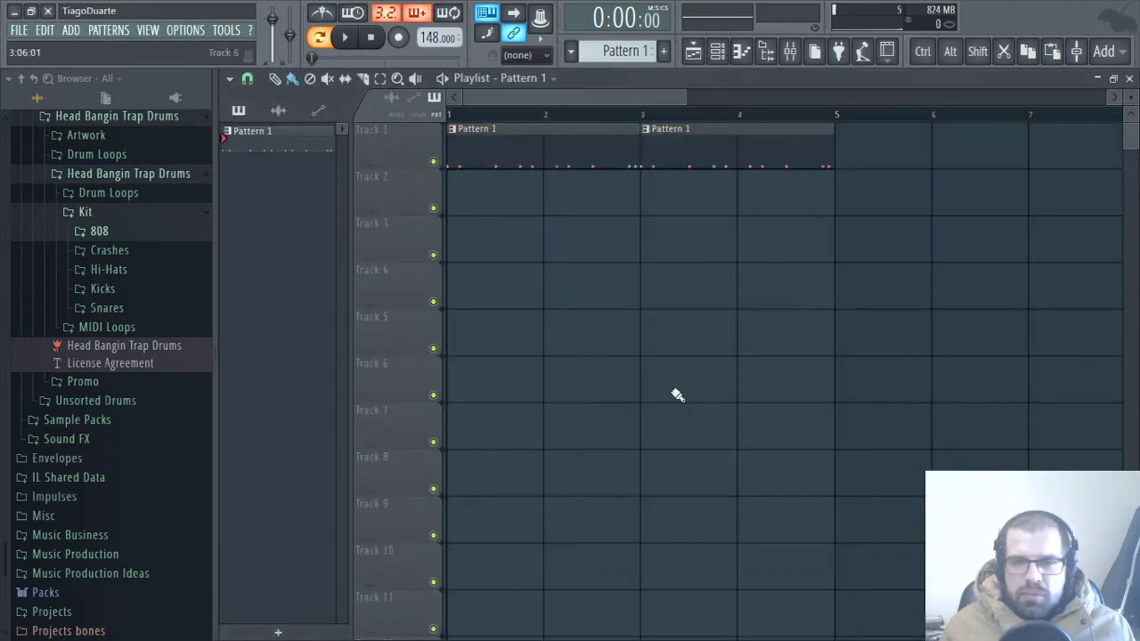
left_click_drag(839, 115, 397, 158)
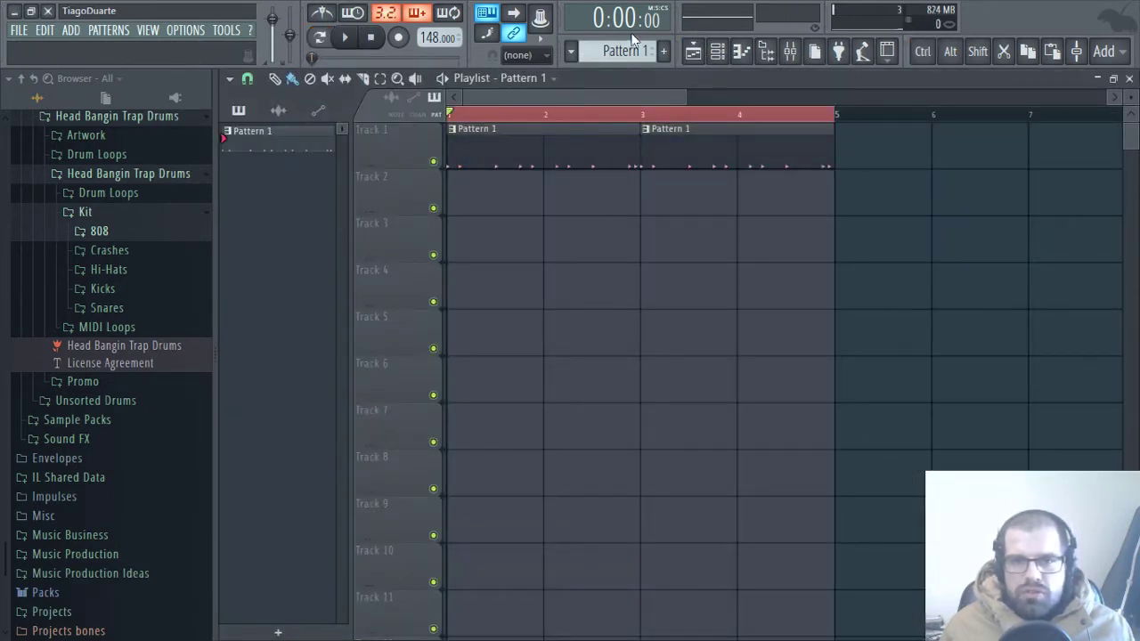
scroll(627, 52, "up", 1)
left_click_drag(294, 177, 467, 187)
left_click_drag(677, 203, 860, 211)
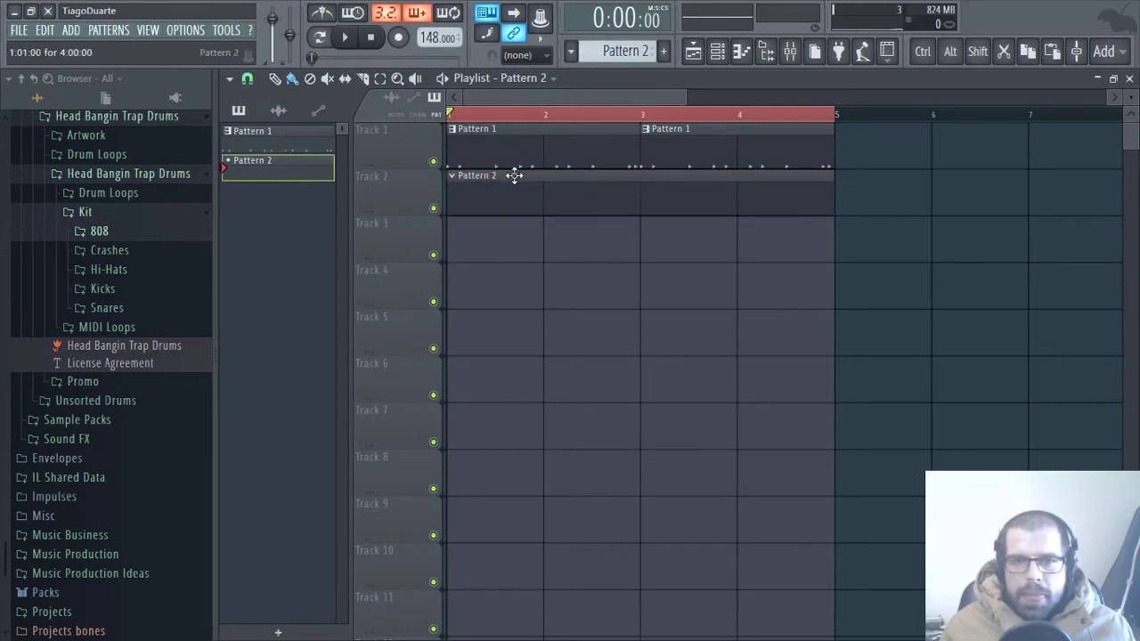
left_click(1128, 78)
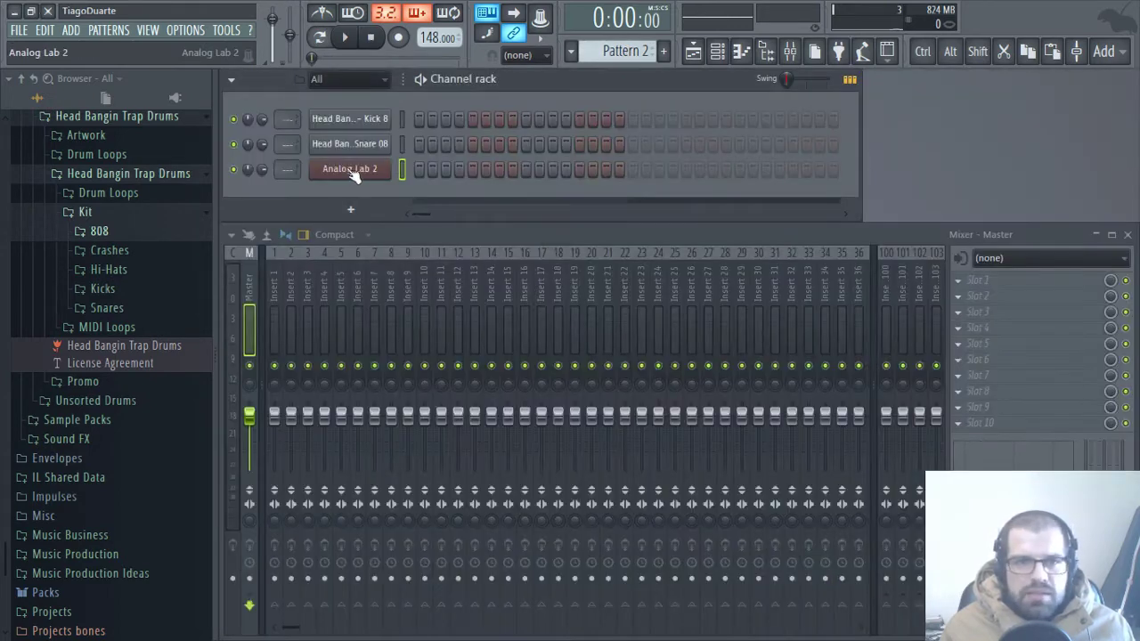
Step: Route the Kick 8 channel to mixer track 2 and Snare 08 to track 3, and name mixer track 2 Kick
scroll(287, 121, "up", 2)
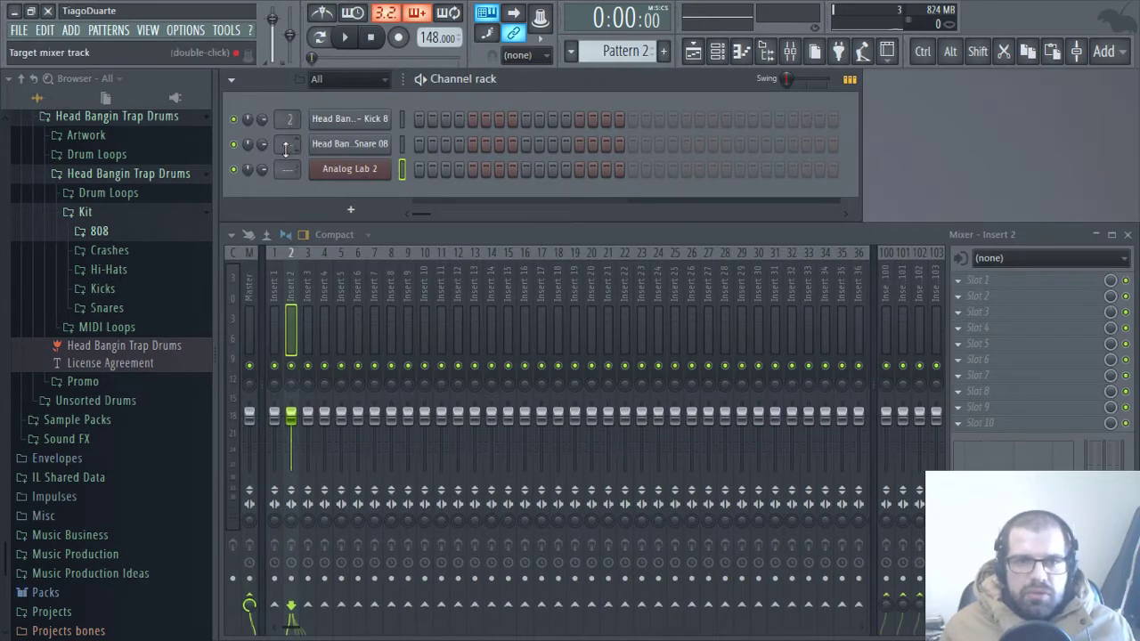
scroll(286, 147, "up", 3)
double_click(294, 298)
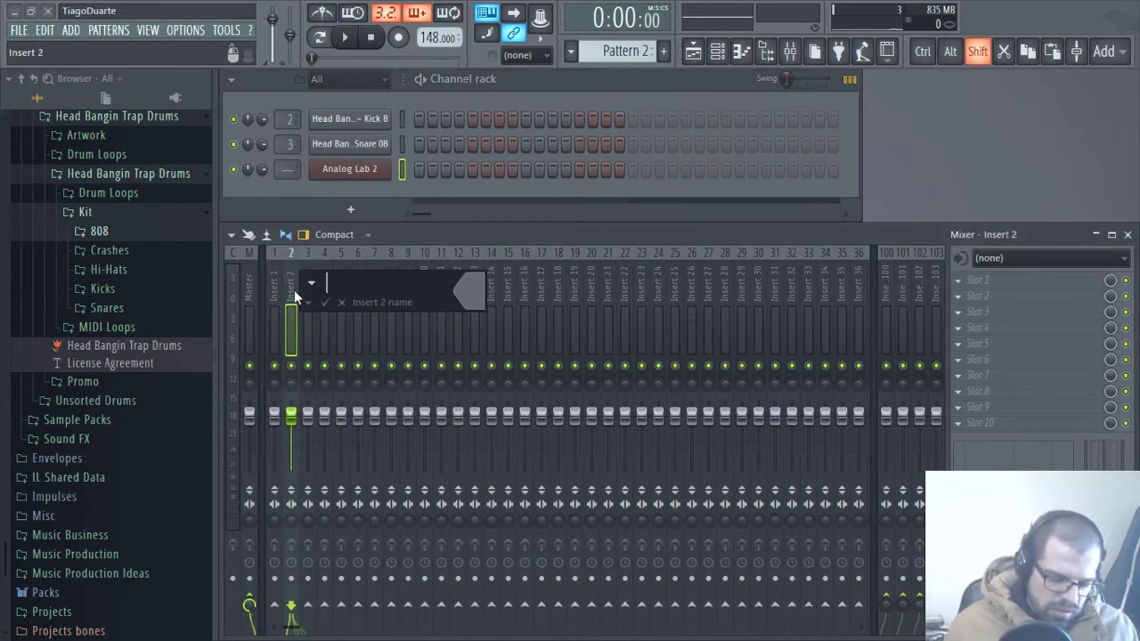
type("Kick")
key("Return")
Step: Name mixer track 3 Snare
double_click(302, 297)
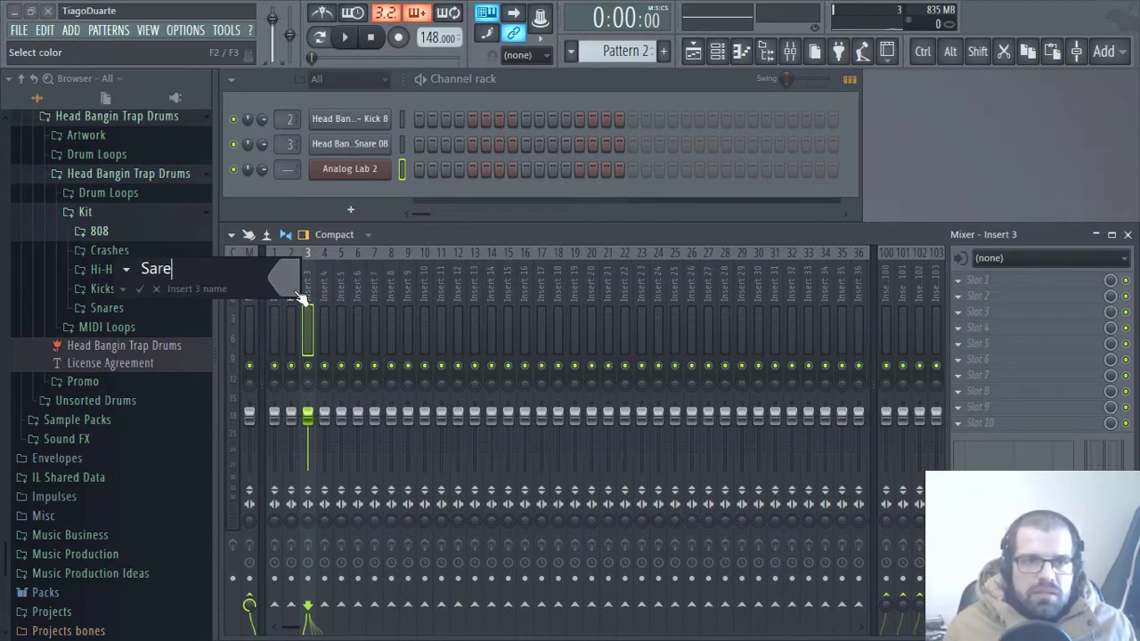
type("Sare")
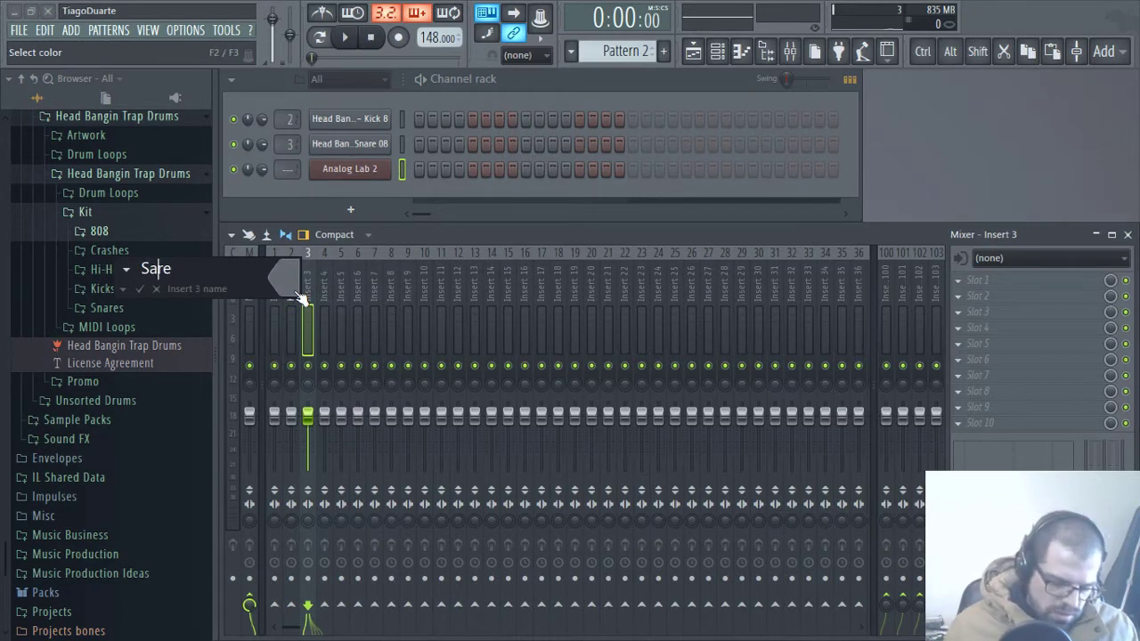
key("Left")
type("n")
key("Return")
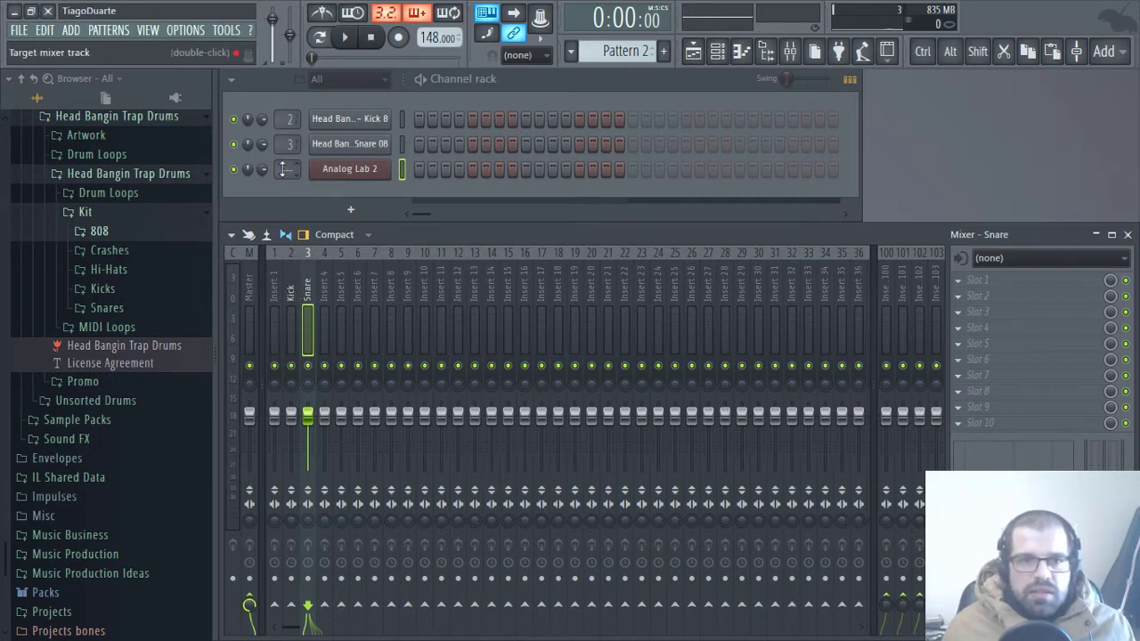
Step: Route the Analog Lab 2 channel to mixer track 4 and name that track EPiano
scroll(283, 169, "up", 1)
double_click(326, 291)
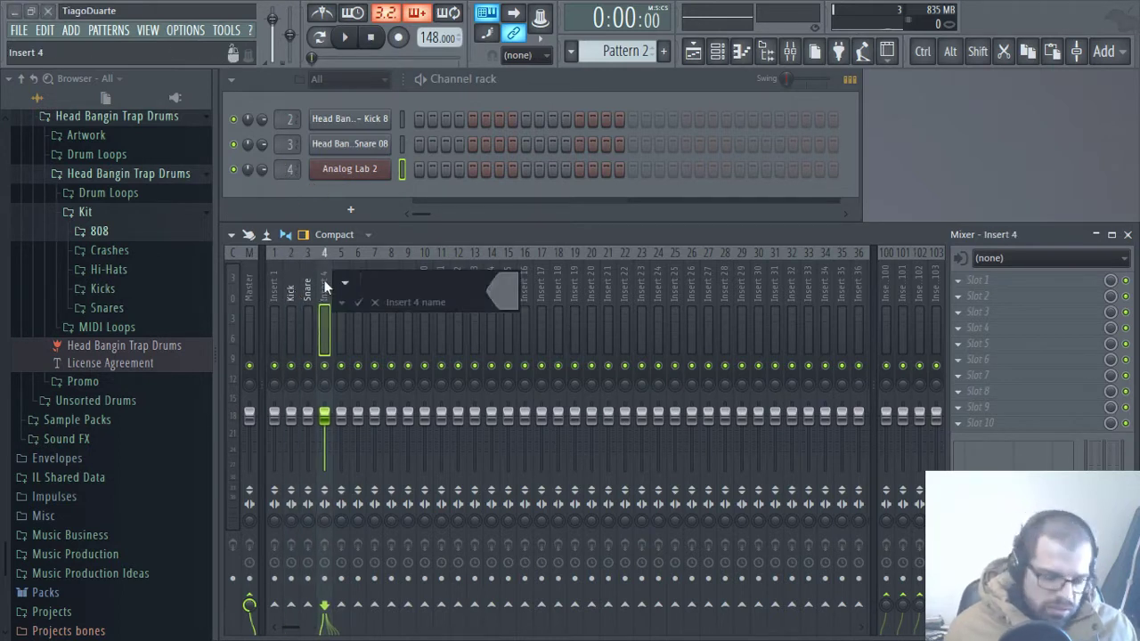
type("EPiano")
key("Return")
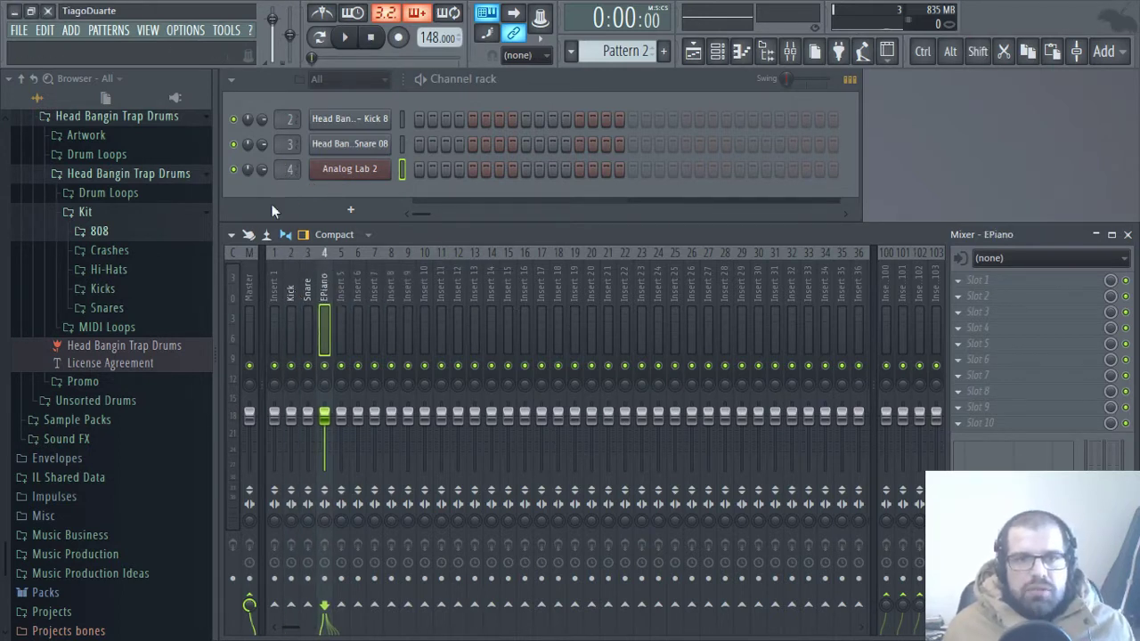
Step: Name mixer track 1 Mix
left_click(278, 296)
double_click(278, 294)
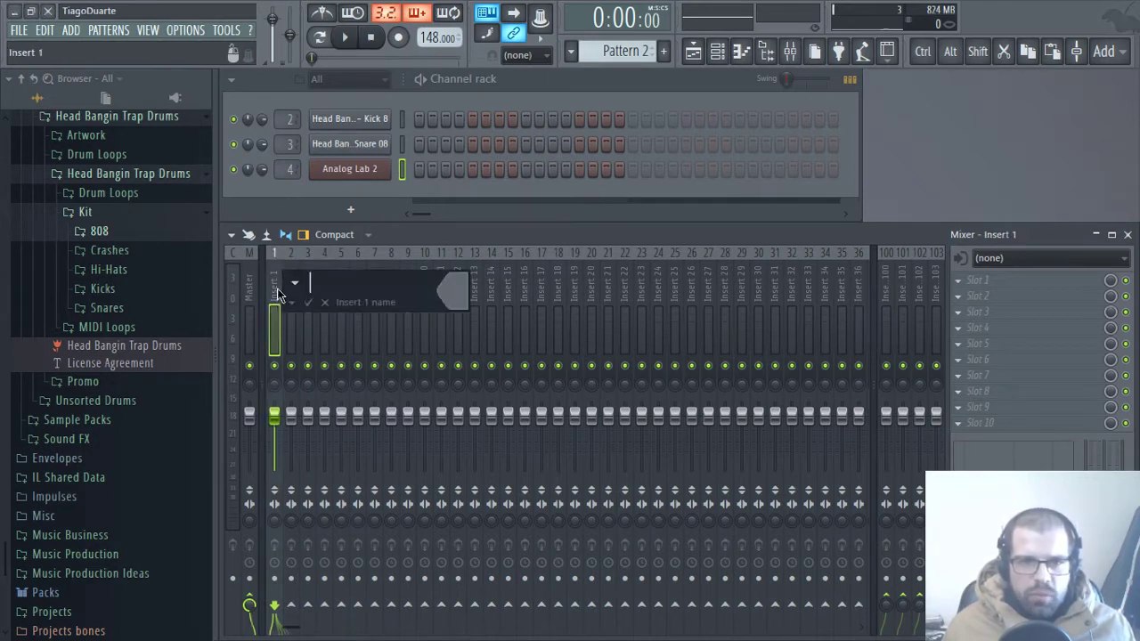
key("shift")
type("Mix")
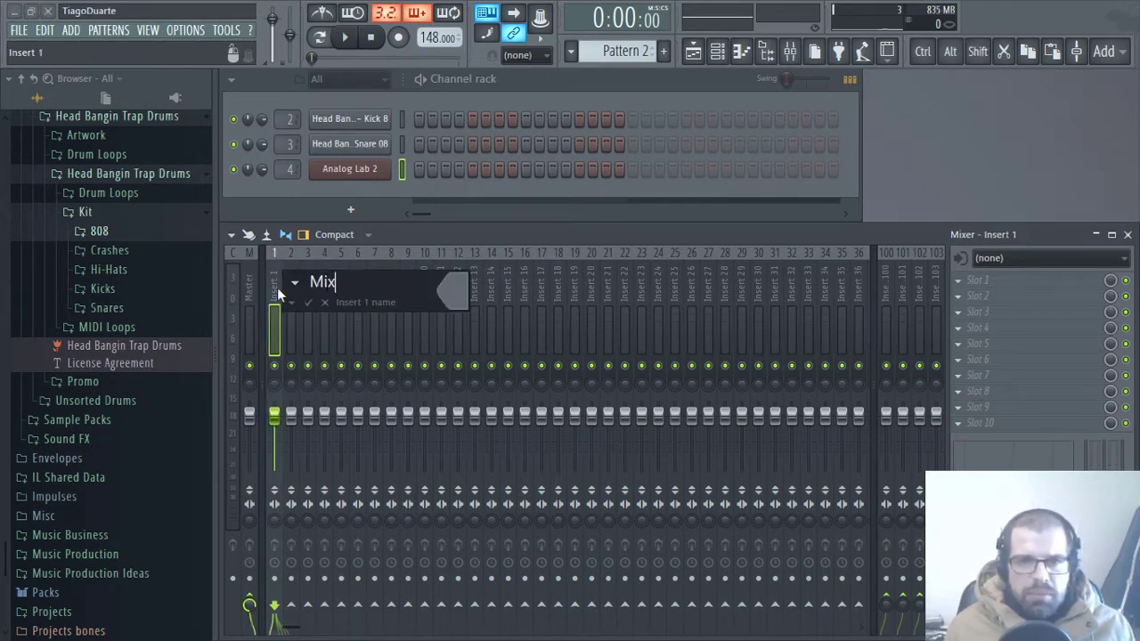
key("Return")
Step: Route the Kick, Snare and EPiano mixer tracks only to the Mix track, and select the Mix track
key("Right")
key("Right")
key("Right")
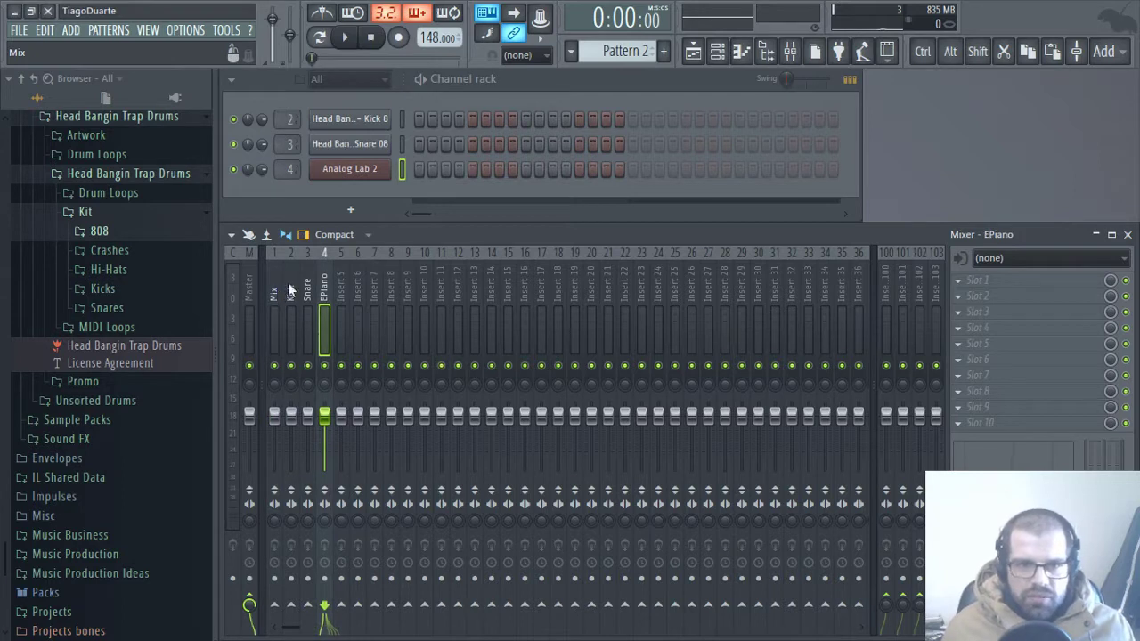
key("ctrl")
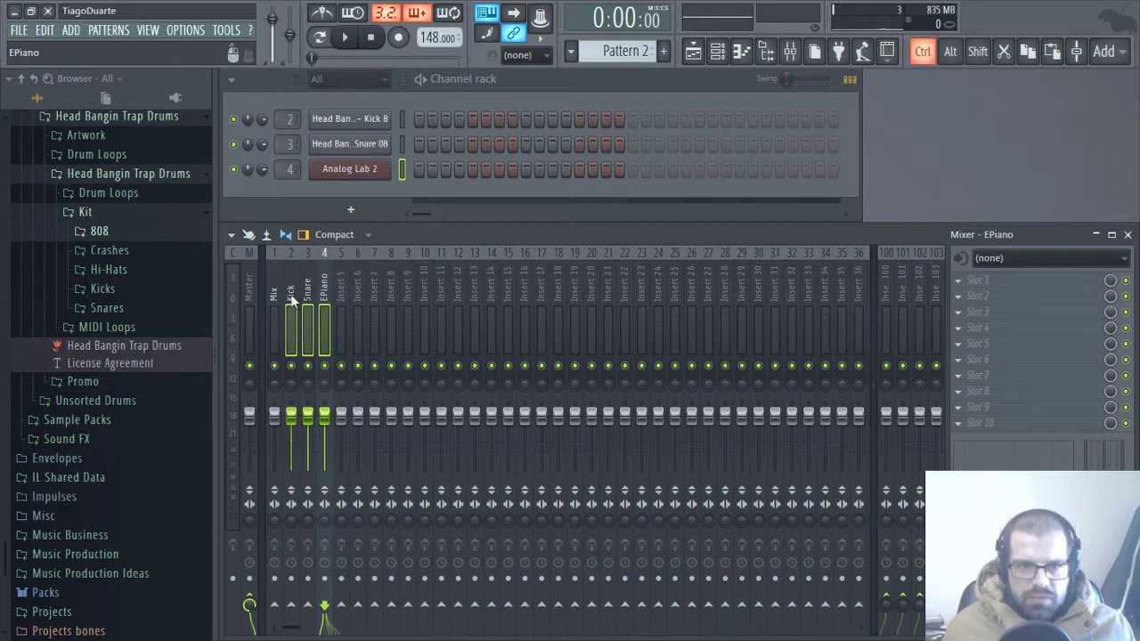
right_click(274, 606)
left_click(345, 579)
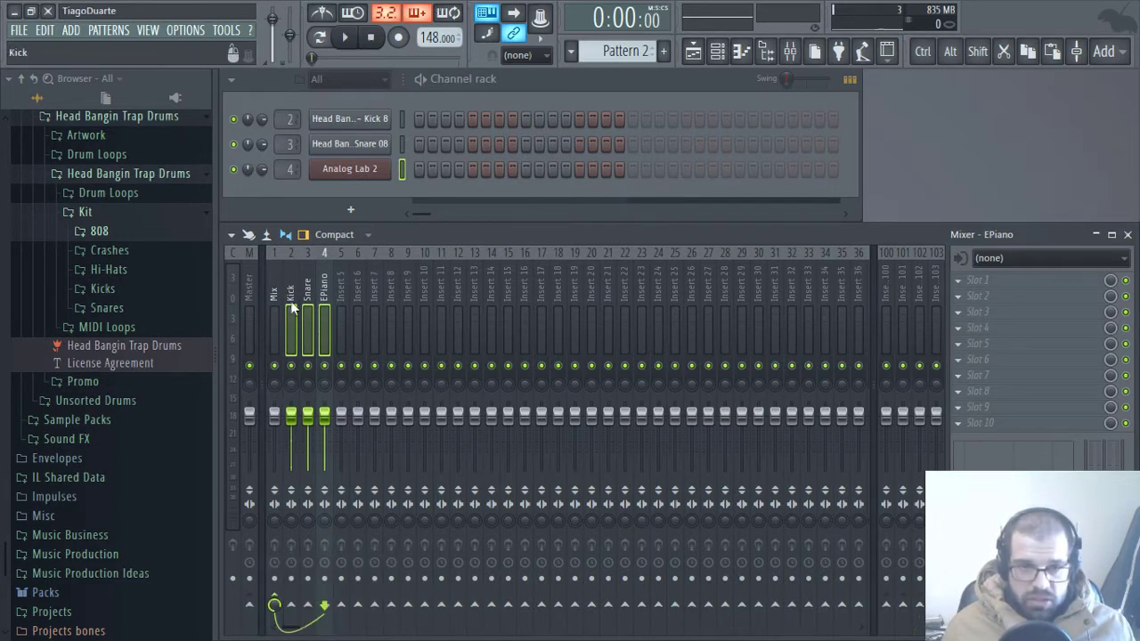
left_click(276, 292)
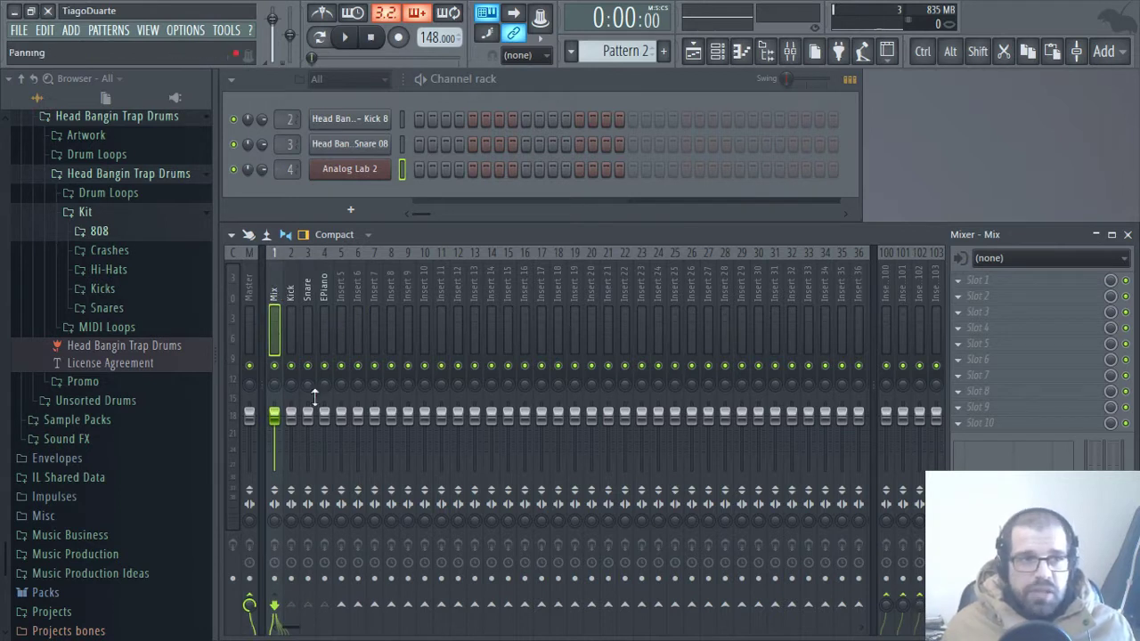
Step: Play the song and open the piano roll of the Analog Lab 2 channel for Pattern 2
key("space")
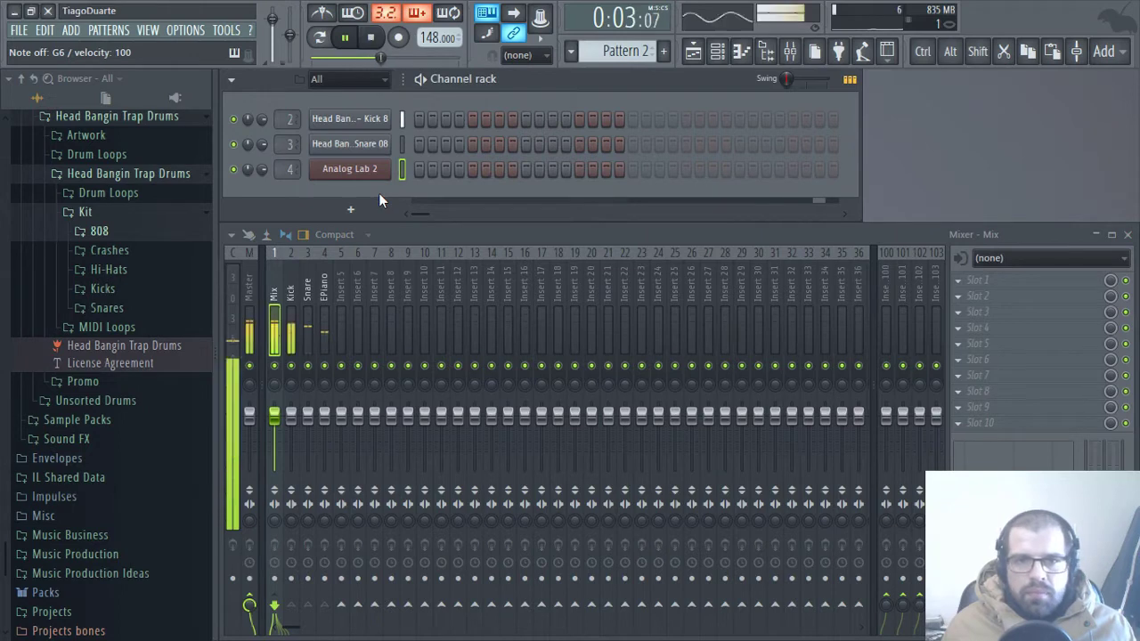
key("alt+Delete")
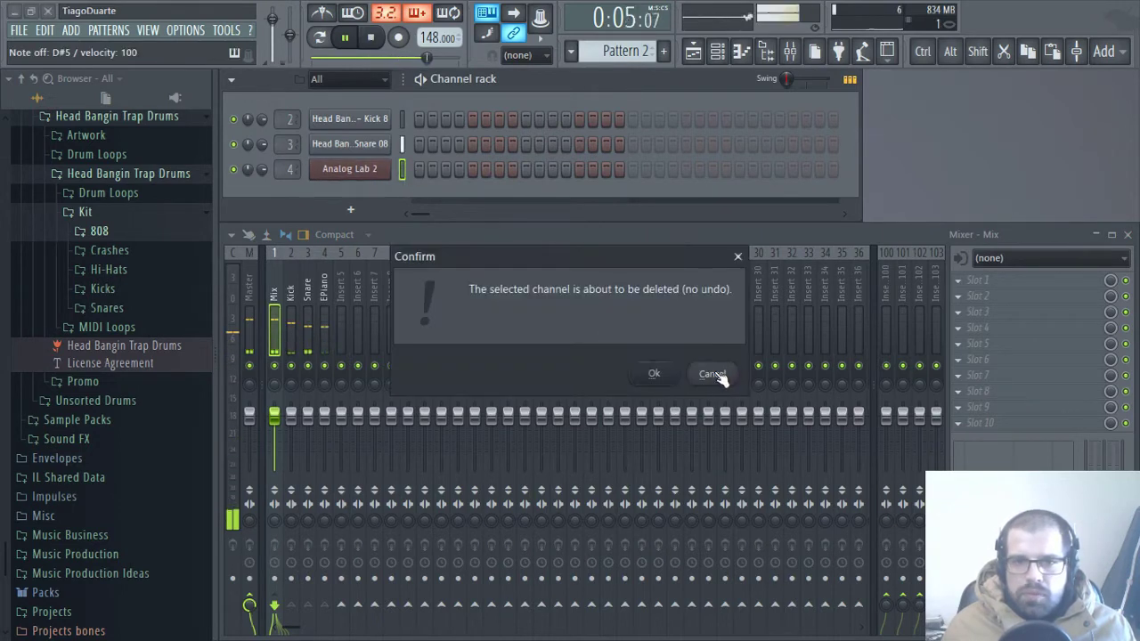
left_click(713, 374)
right_click(346, 172)
left_click(418, 172)
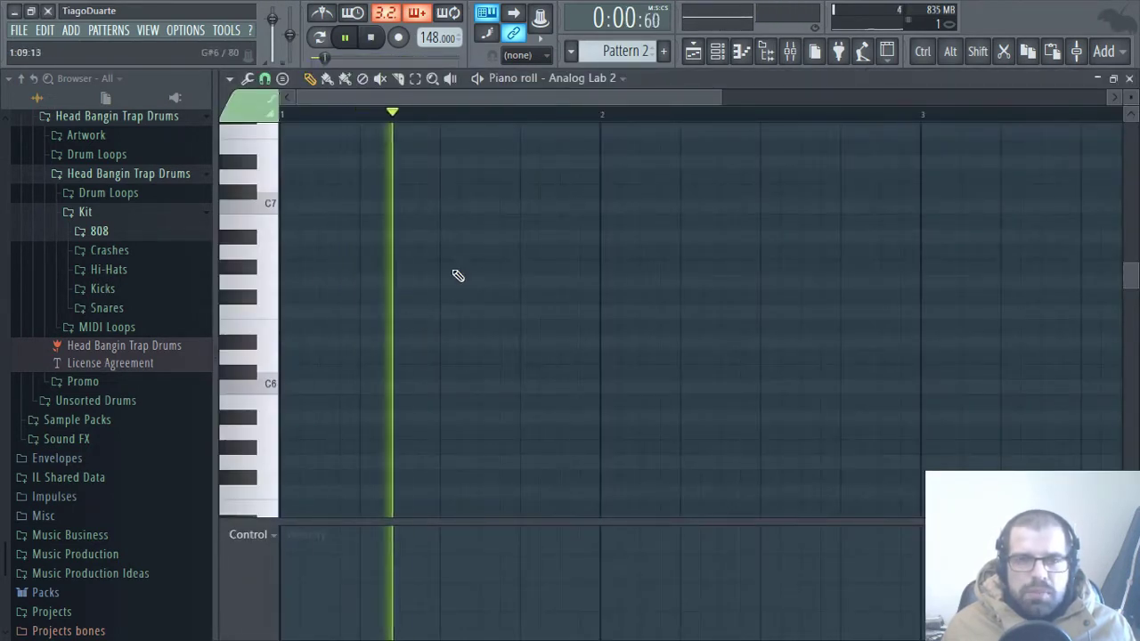
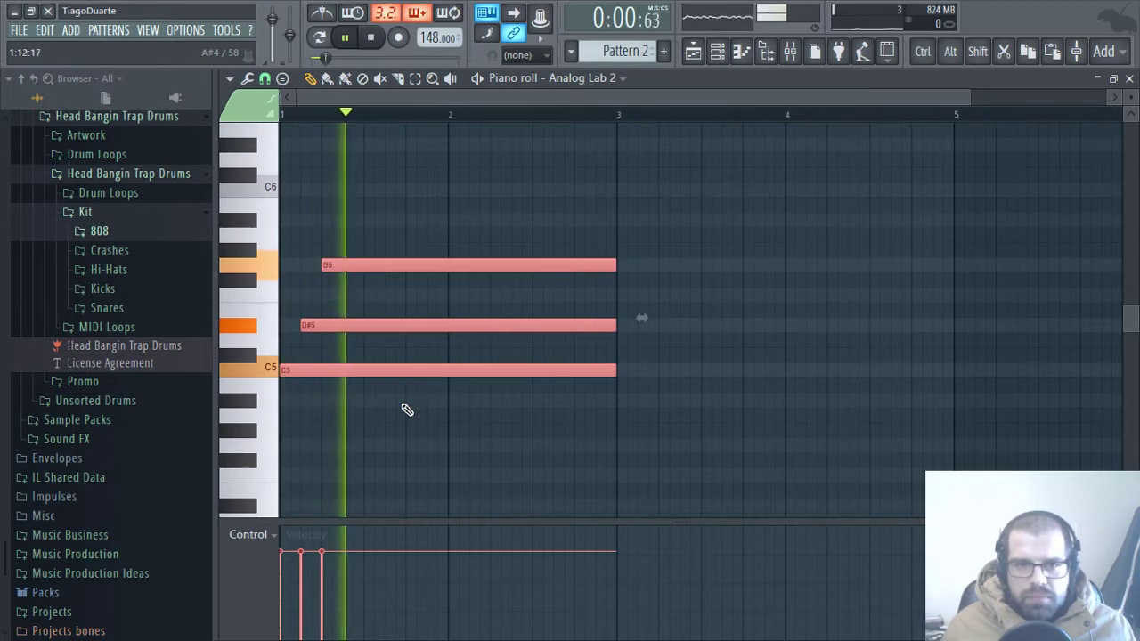
Step: Add an F5 note at the second beat of bar 2 over the first chord, stop playback and open the typing keyboard options
left_click(496, 295)
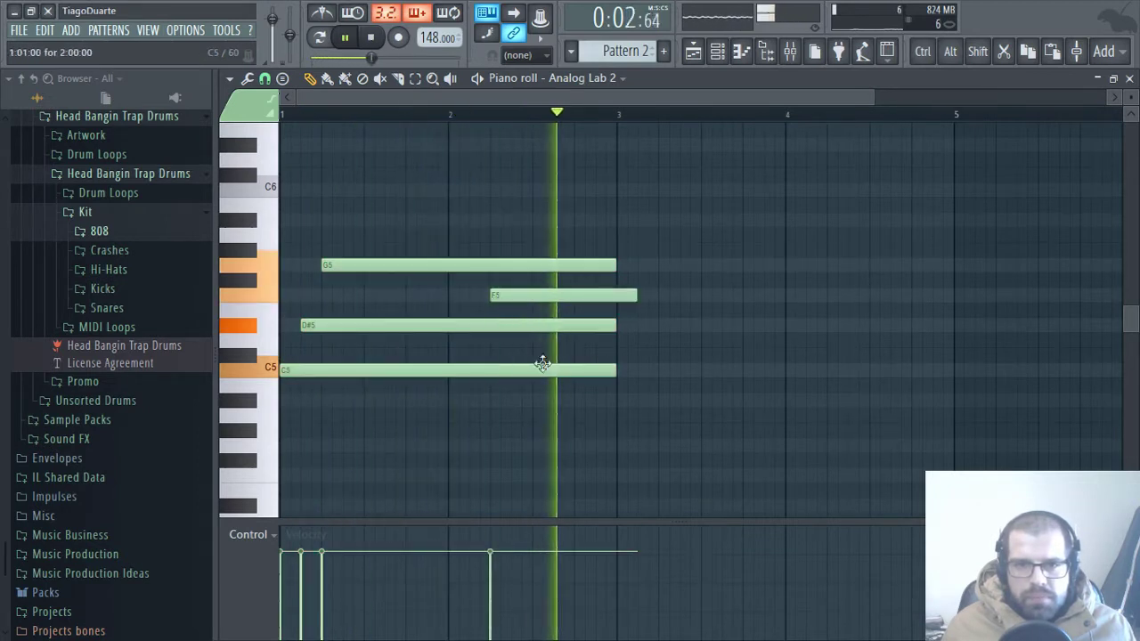
scroll(552, 362, "down", 2)
key("space")
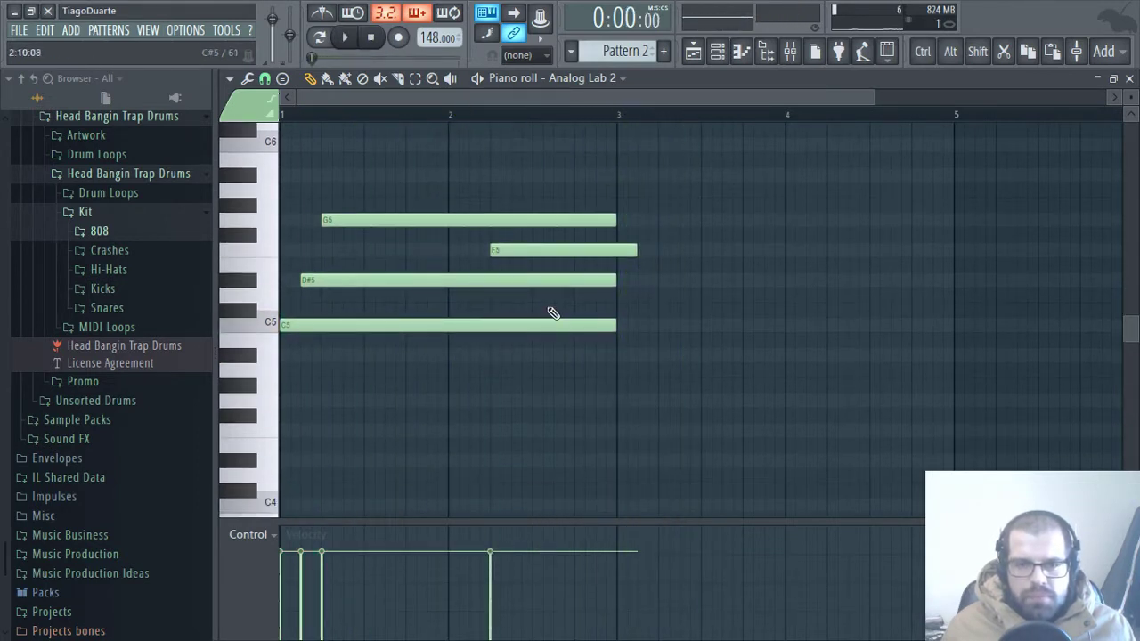
right_click(503, 14)
left_click(516, 51)
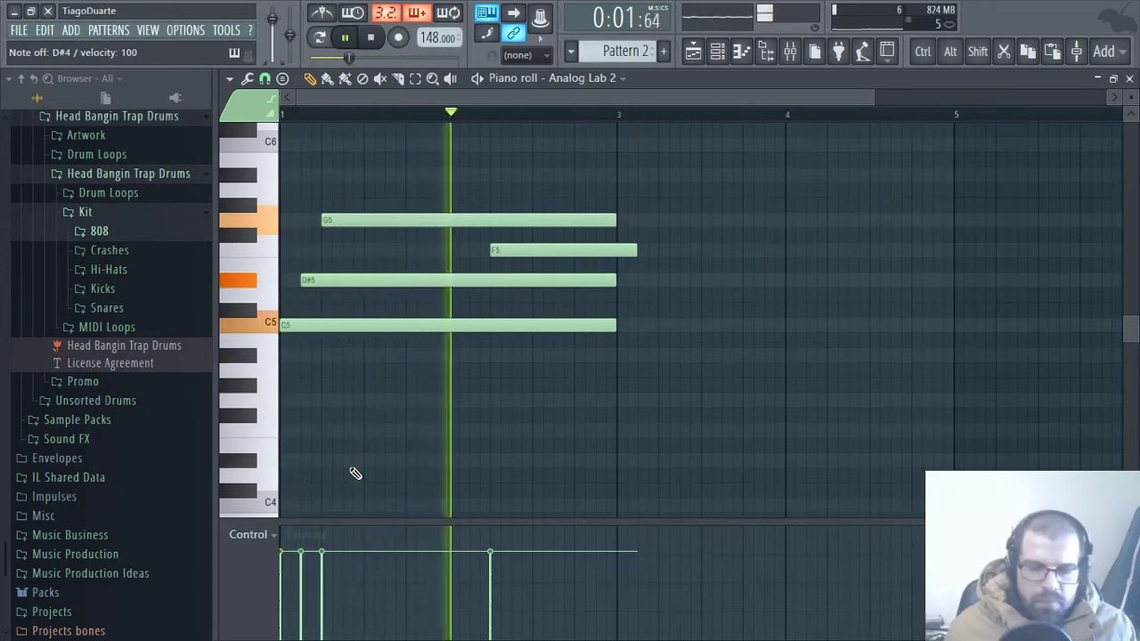
Step: Build a second chord from bar 3 with staggered A#4, G4 and D#4 notes, lengthened so the D#4 ends with bar 4
left_click(620, 354)
left_click(652, 401)
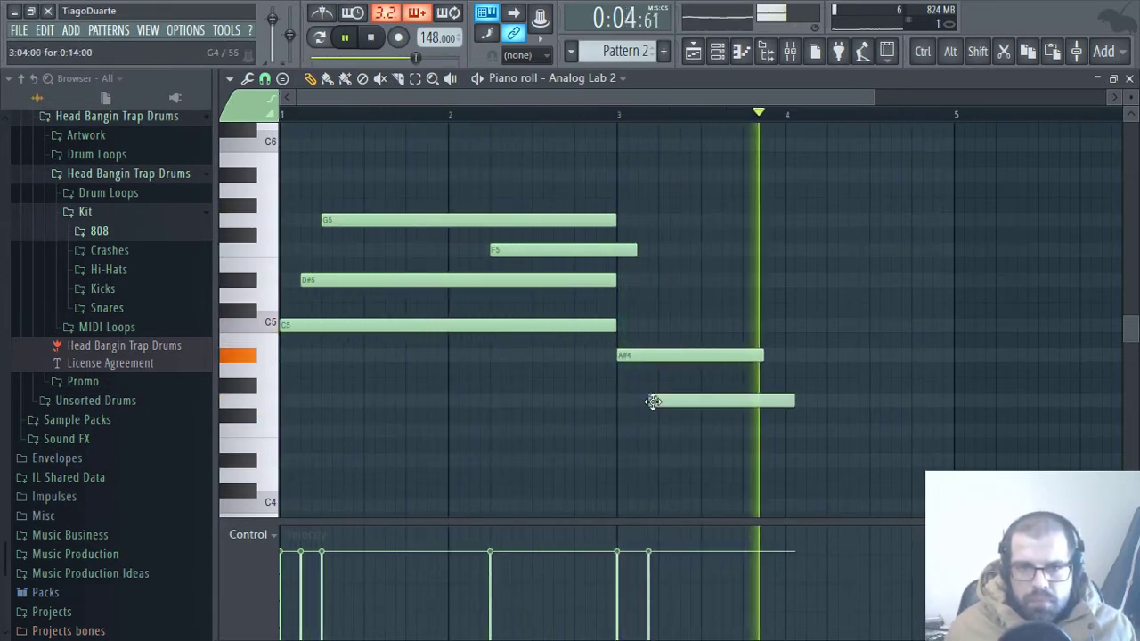
left_click_drag(669, 403, 659, 403)
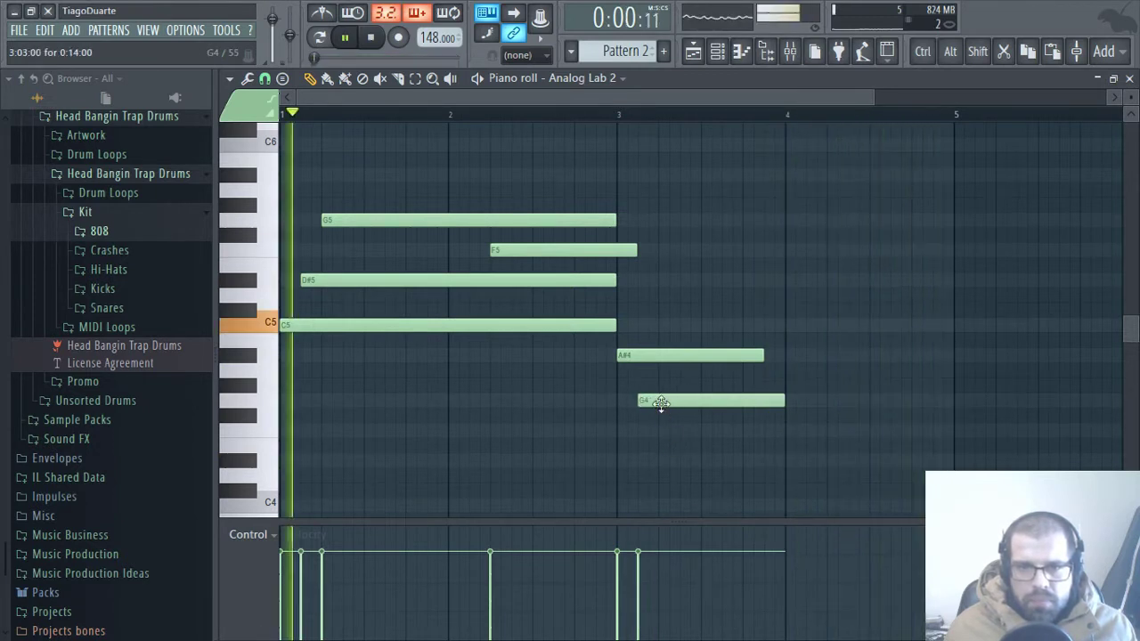
left_click(661, 460)
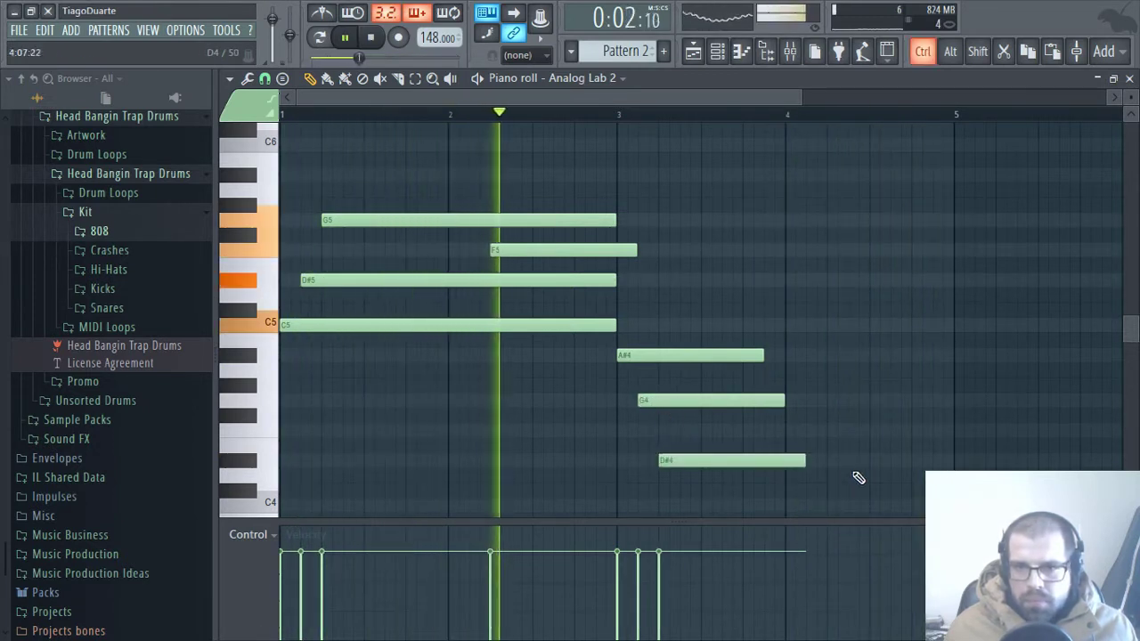
left_click_drag(862, 483, 619, 349)
left_click_drag(764, 357, 910, 361)
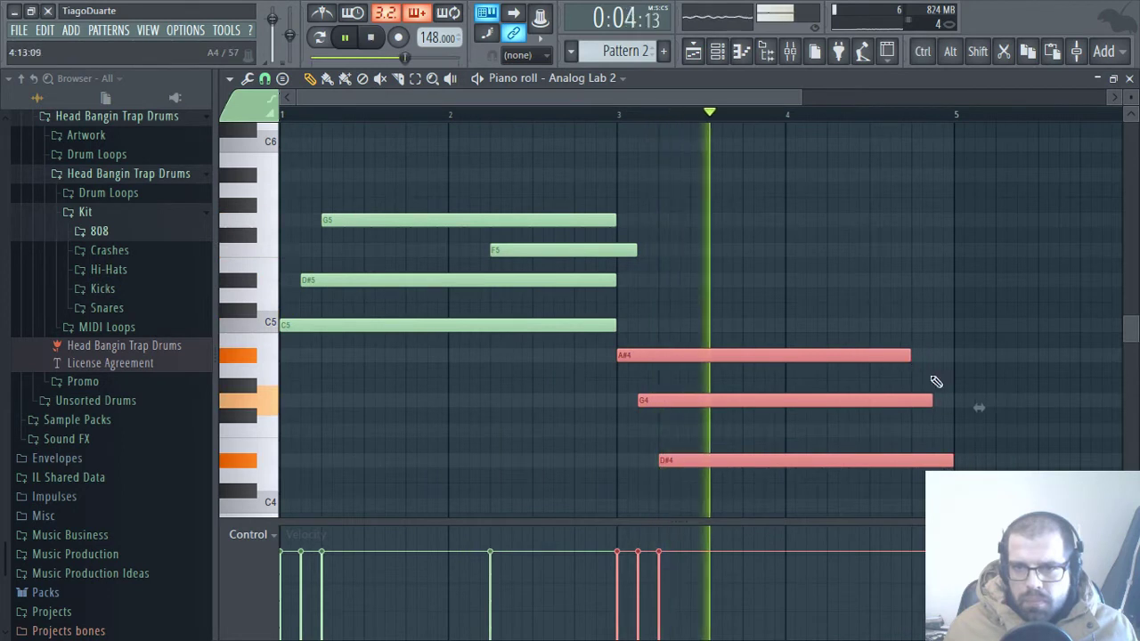
Step: Add an F4 note at the second beat of bar 4 and cut it off at the end of that bar
left_click(829, 428)
left_click(830, 430)
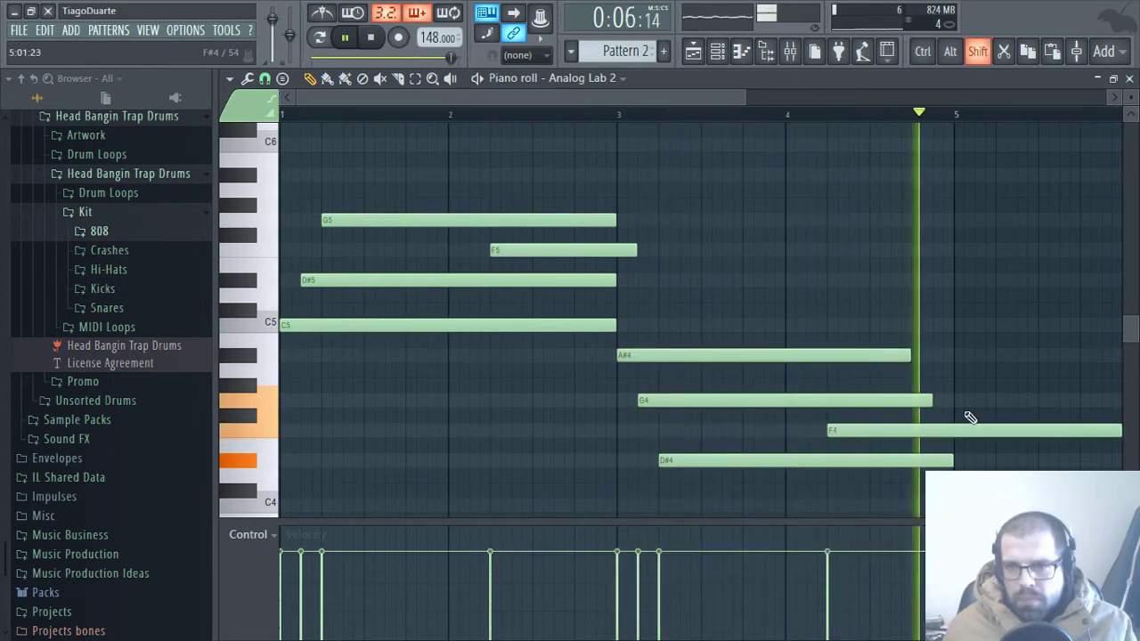
left_click_drag(954, 404, 954, 465)
right_click(1005, 432)
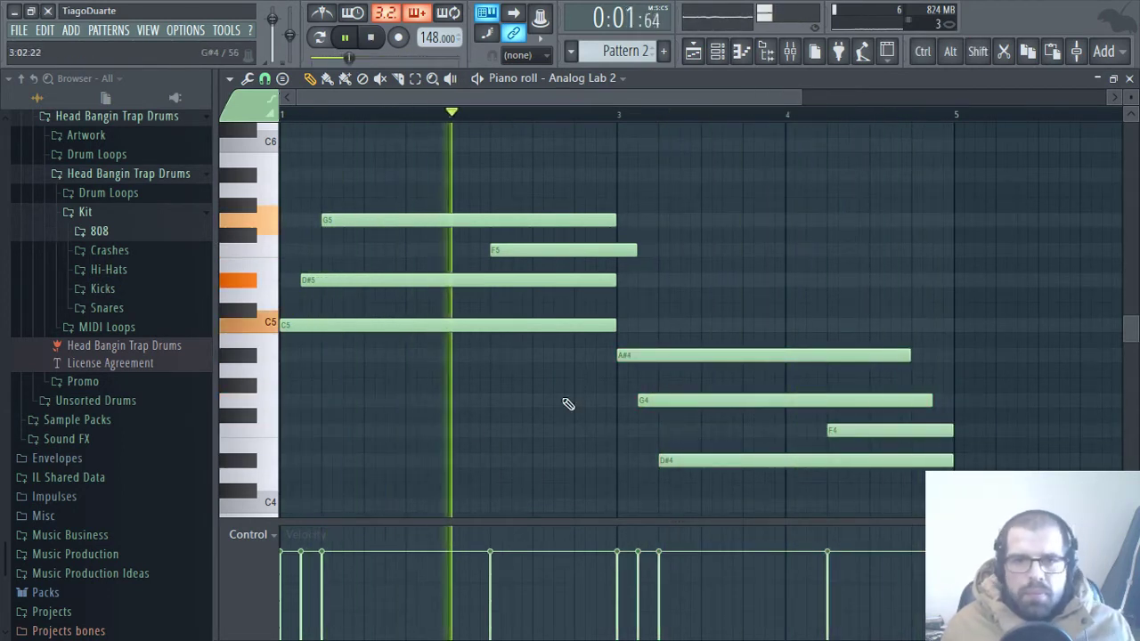
Step: Add a C3 bass note spanning bars 1 and 2 and an A#2 bass note spanning bars 3 and 4
scroll(534, 419, "down", 3)
scroll(311, 464, "down", 2)
left_click(303, 504)
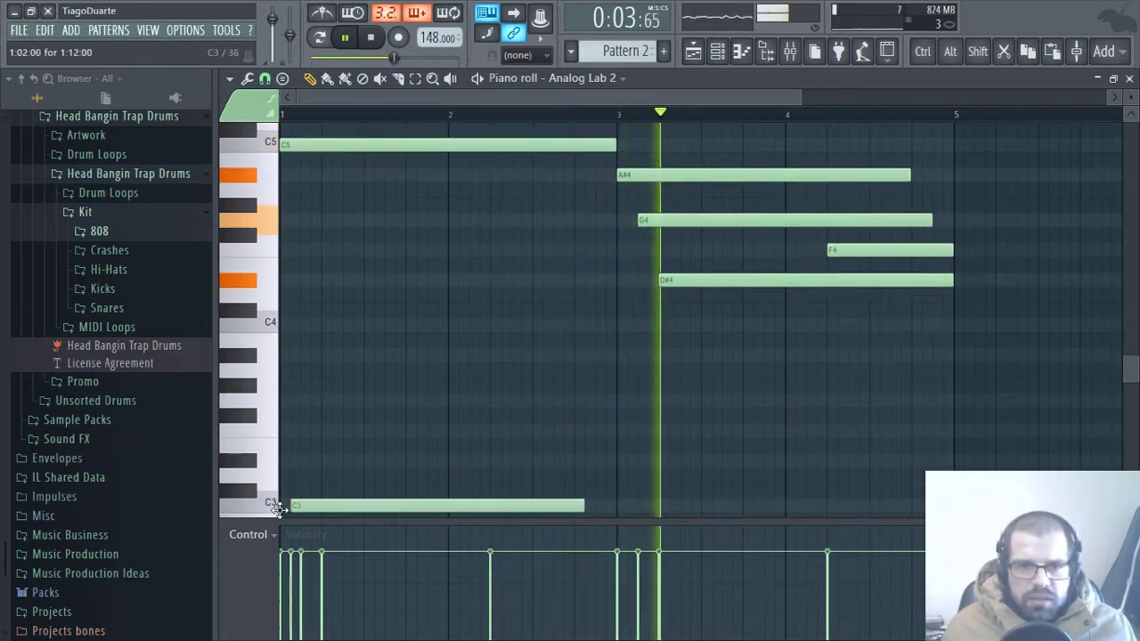
left_click_drag(572, 505, 604, 507)
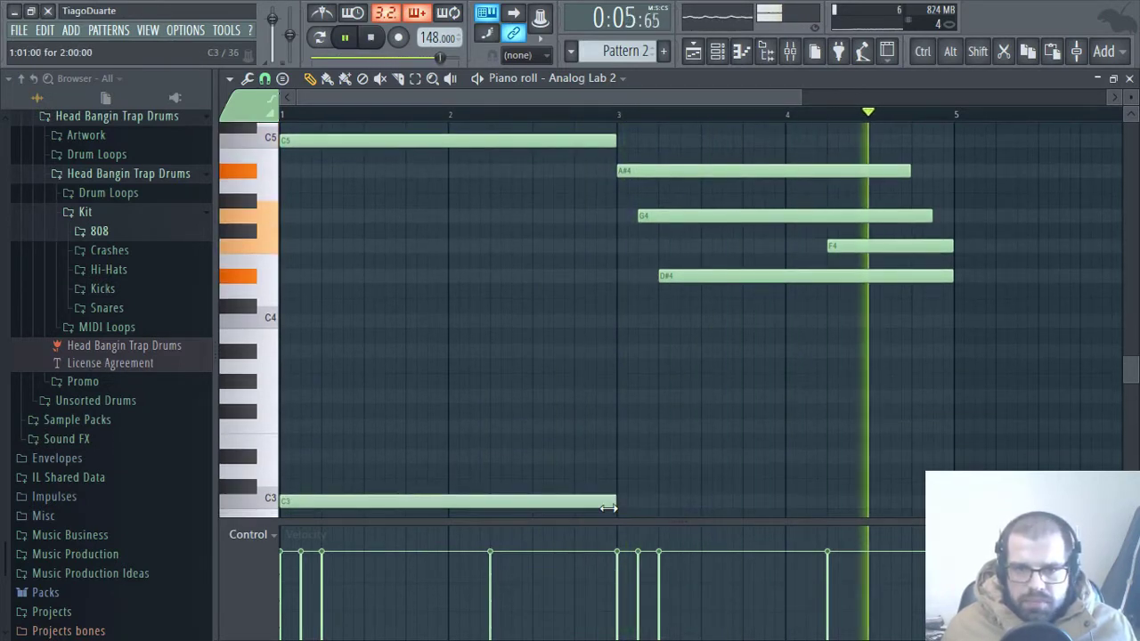
scroll(632, 456, "down", 2)
scroll(631, 452, "up", 1)
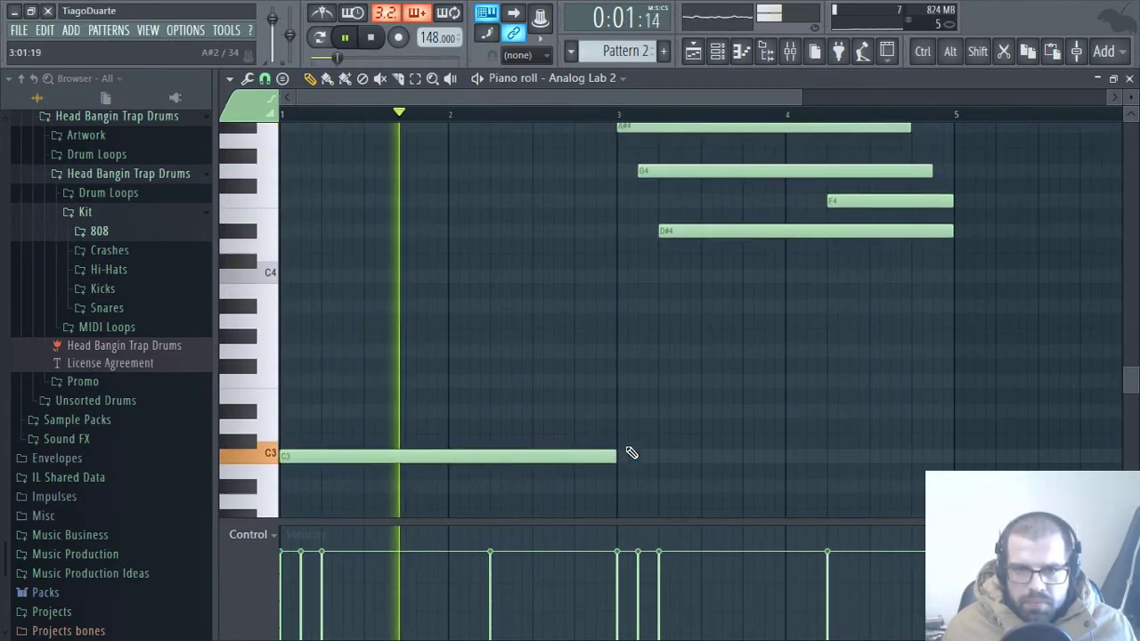
scroll(628, 450, "down", 2)
left_click(616, 395)
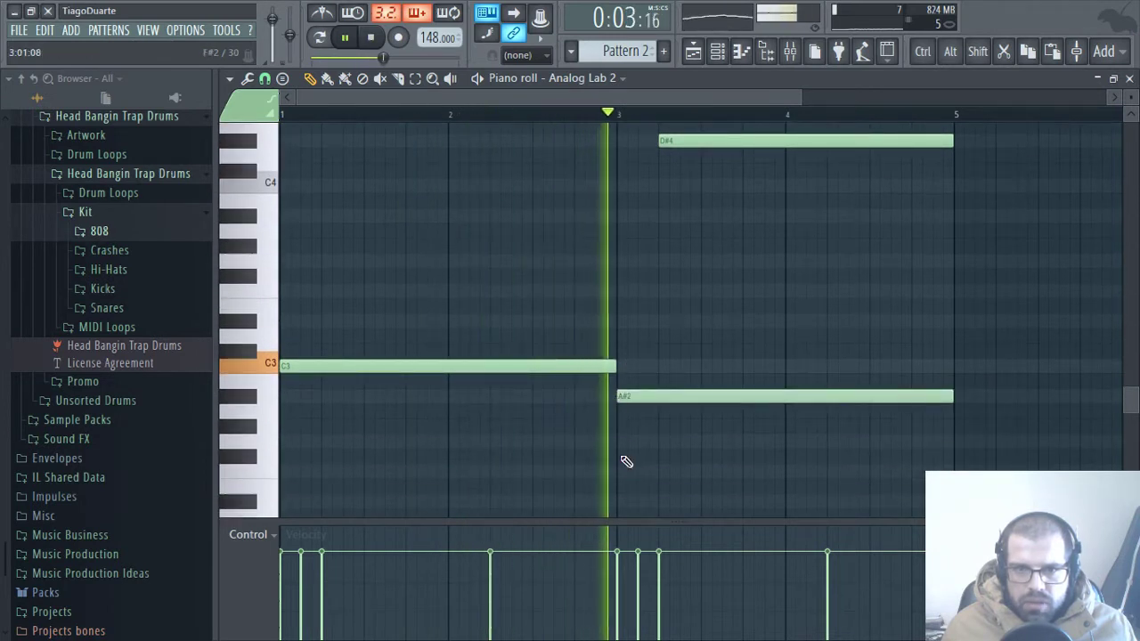
Step: Select the C3 and A#2 bass notes together and lower their velocity slightly
scroll(606, 445, "up", 1)
scroll(604, 443, "up", 2)
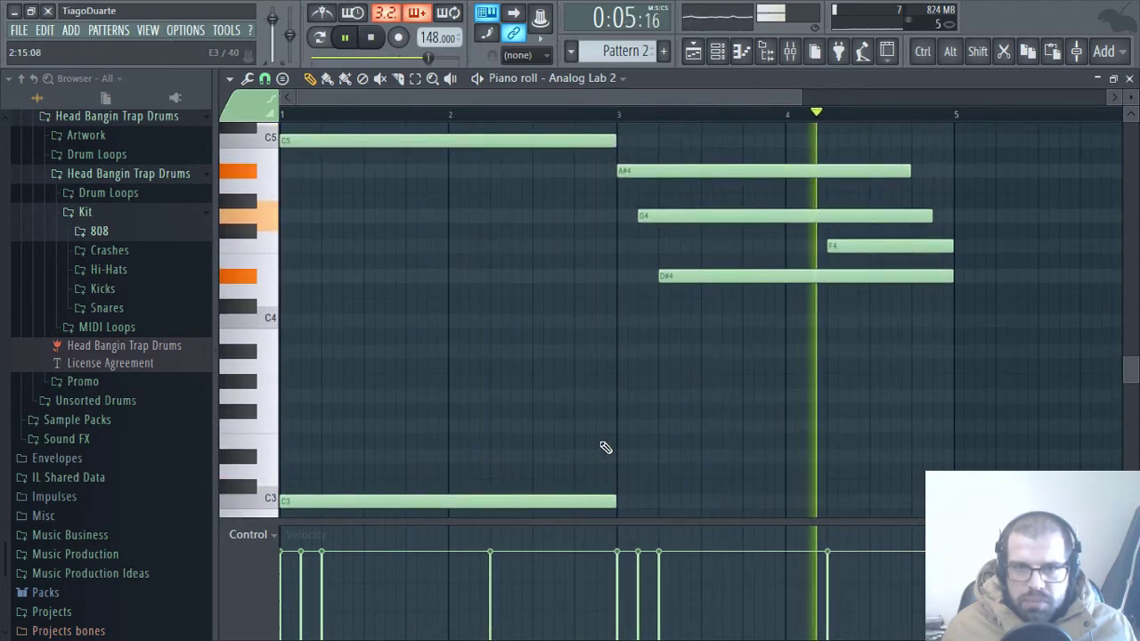
scroll(603, 445, "down", 1)
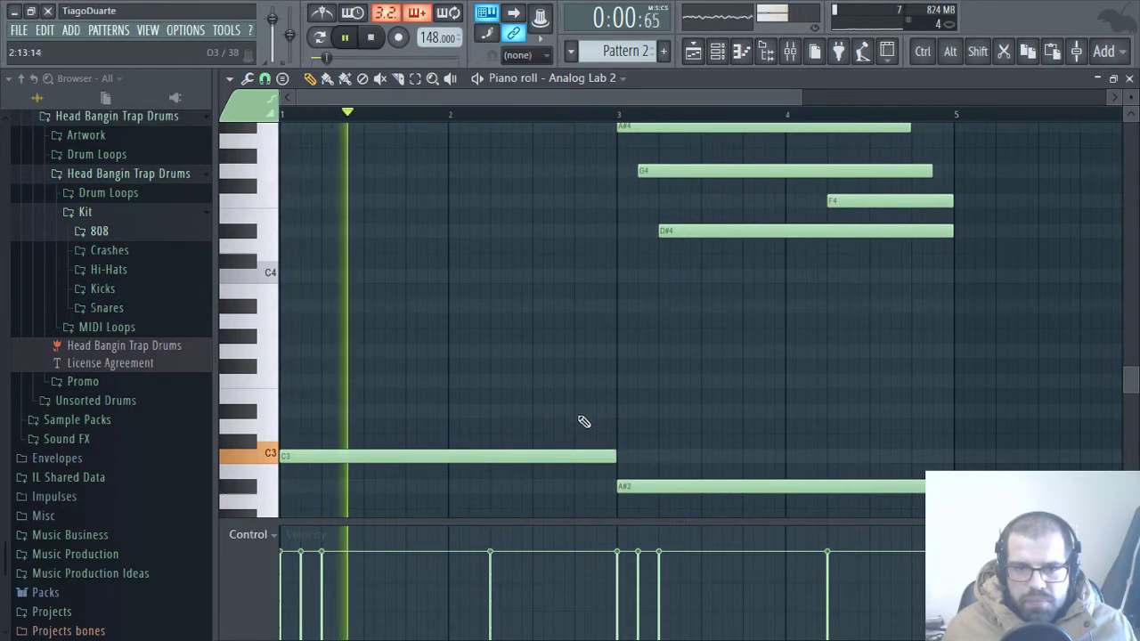
left_click_drag(514, 421, 743, 502)
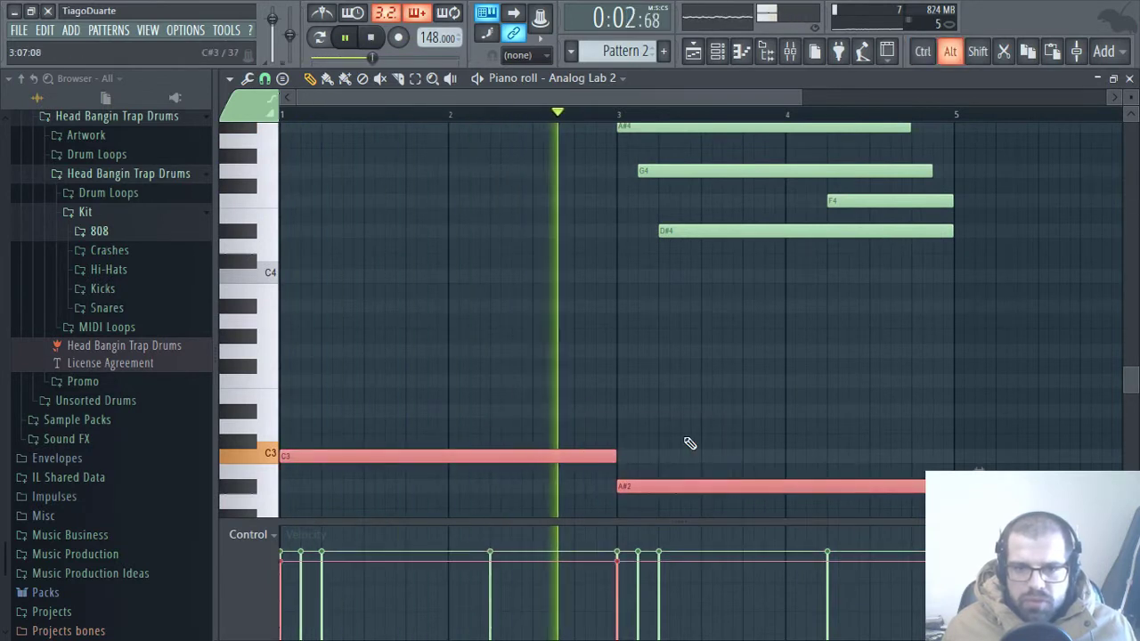
scroll(687, 442, "down", 1)
left_click(689, 442, "ctrl")
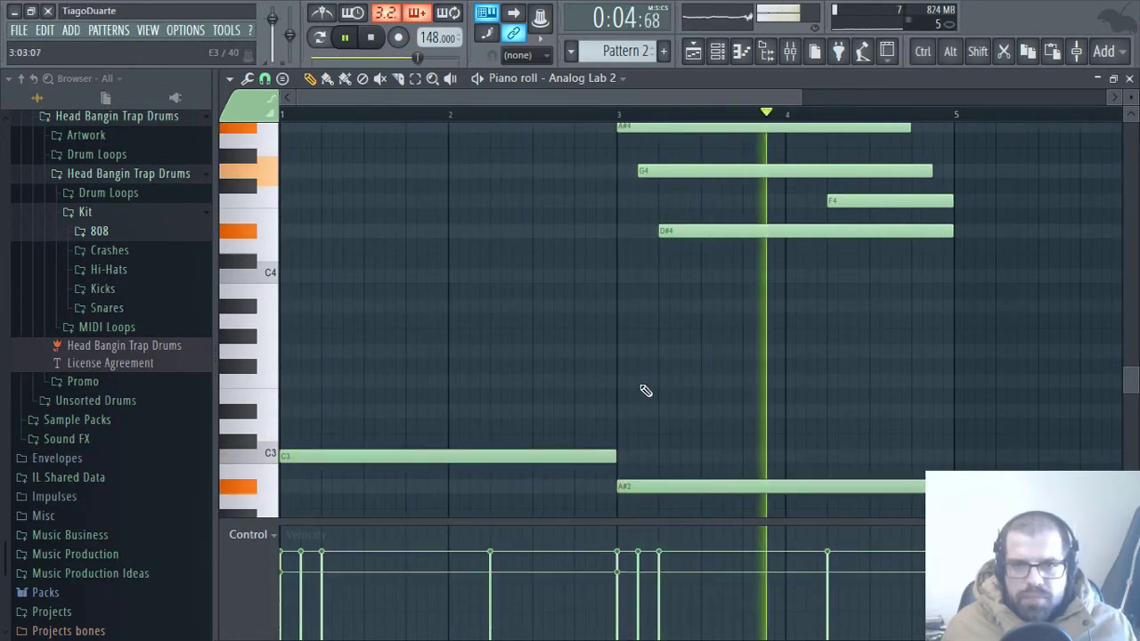
Step: Transpose both bass notes up one octave to C4 and A#3 and raise their velocity slightly
scroll(560, 412, "up", 2)
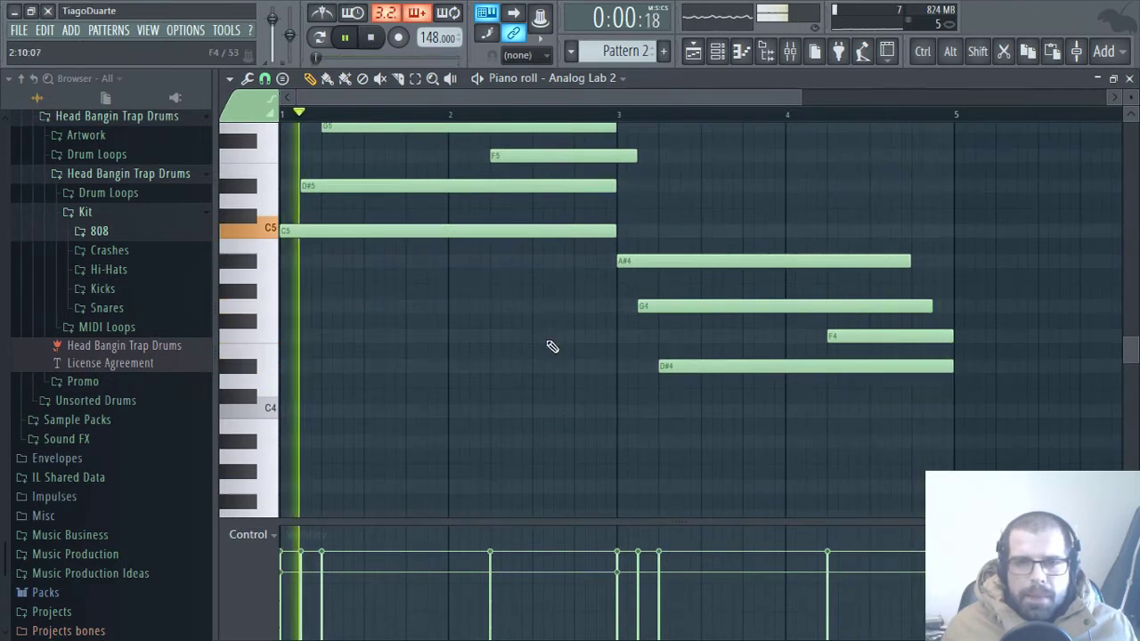
scroll(534, 353, "down", 3)
left_click_drag(521, 359, 669, 484)
key("ctrl+Up")
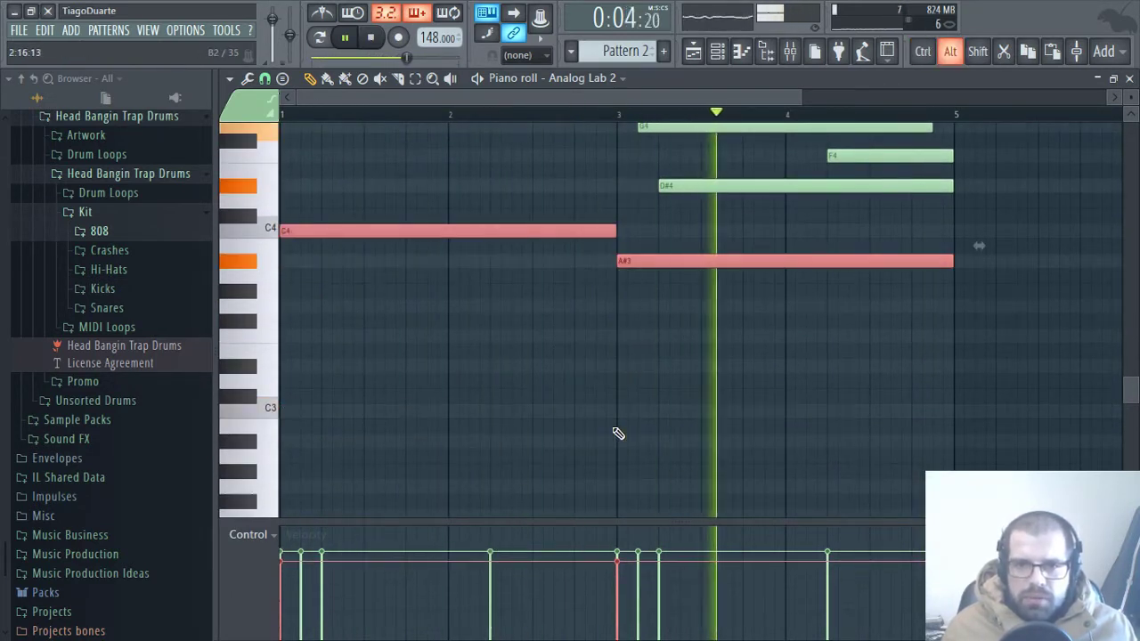
left_click(667, 416)
Step: Select all notes of the four-bar progression and copy them to start at bar 5
scroll(617, 423, "up", 3)
scroll(588, 419, "up", 1)
scroll(642, 428, "up", 1)
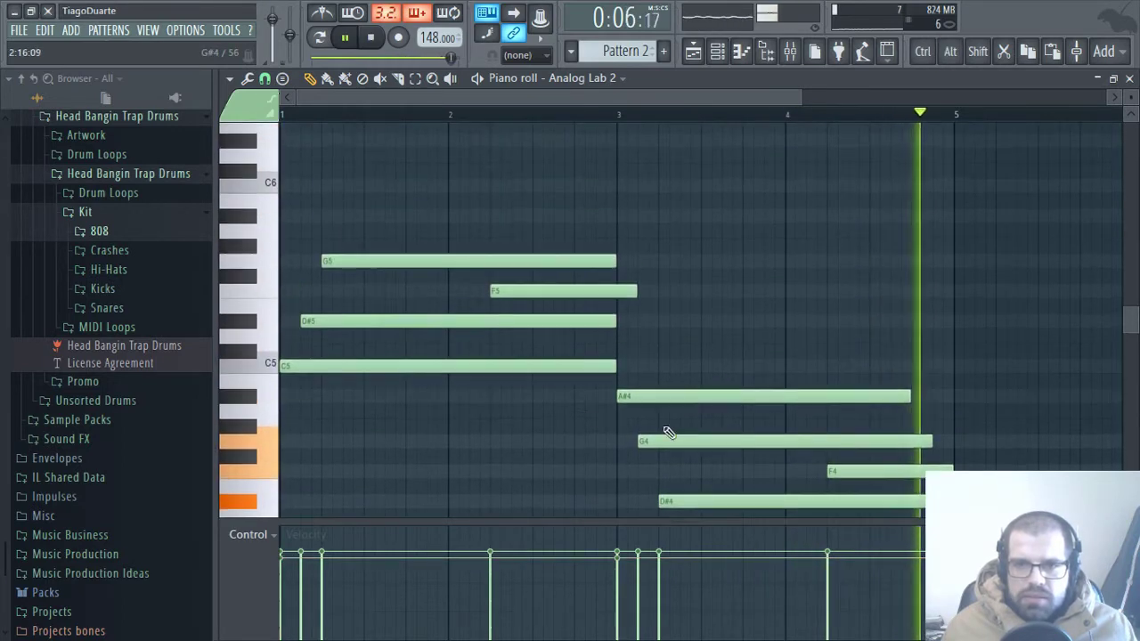
scroll(704, 423, "down", 1)
scroll(713, 408, "down", 2)
left_click_drag(852, 499, 306, 149)
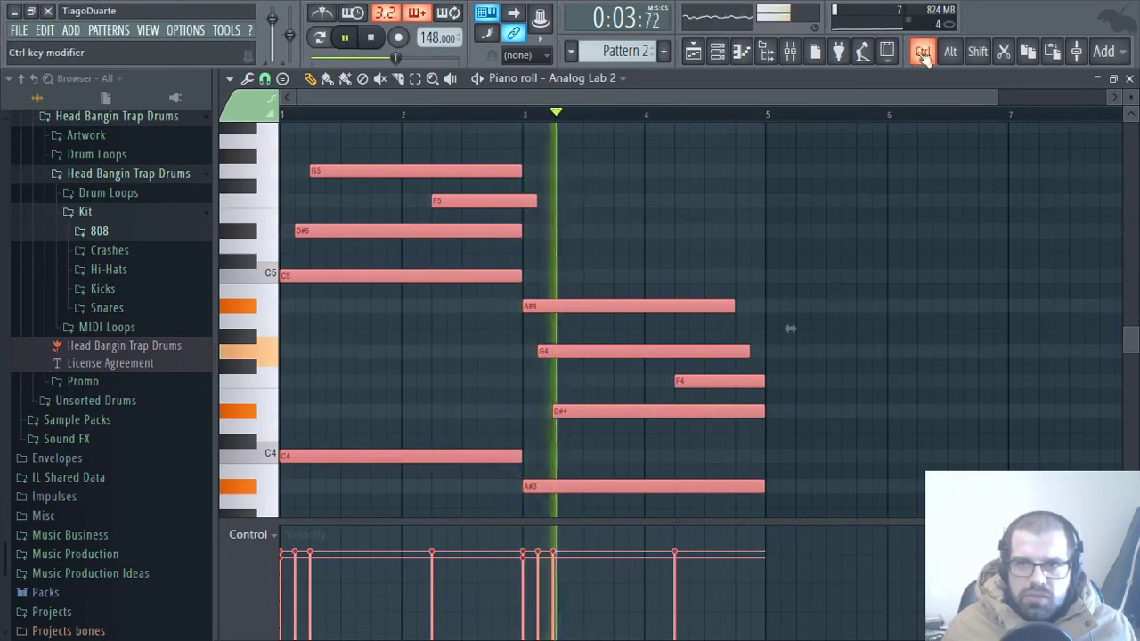
left_click_drag(872, 505, 288, 143)
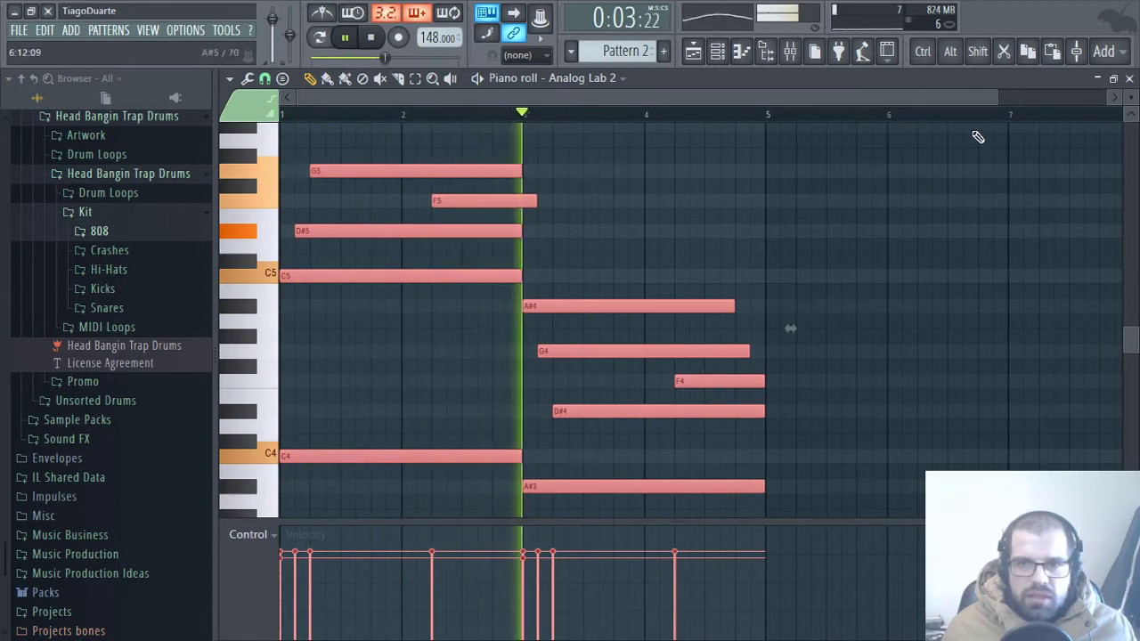
left_click(979, 51)
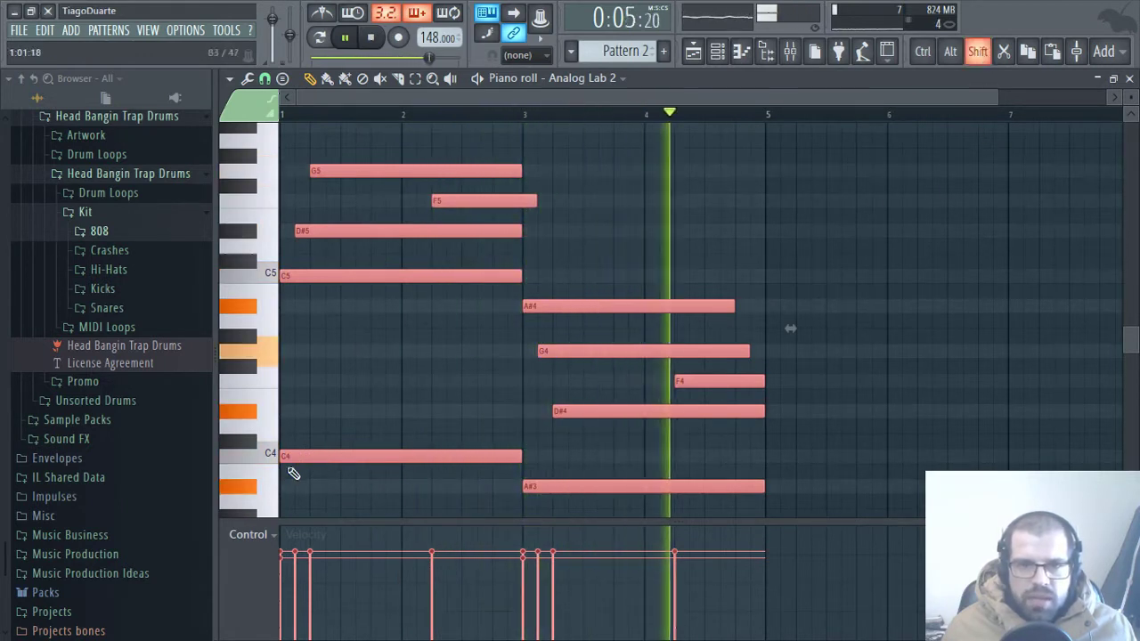
left_click_drag(290, 456, 778, 457)
key("ctrl+d")
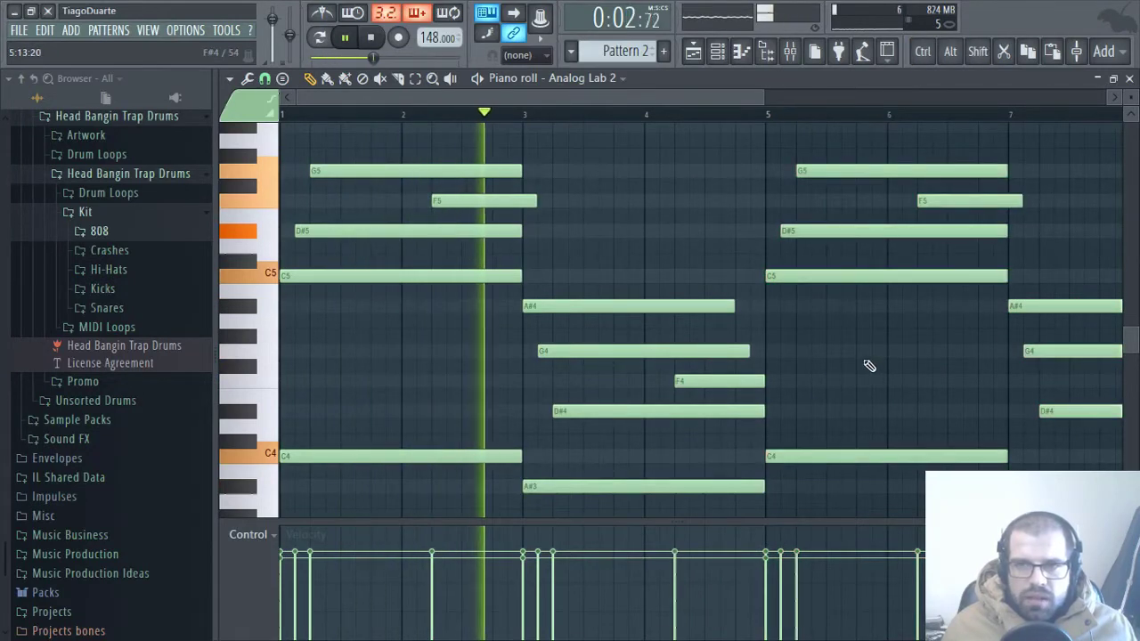
Step: Open the playlist and extend the Pattern 2 clip on Track 2 to the end of bar 8
key("ctrl")
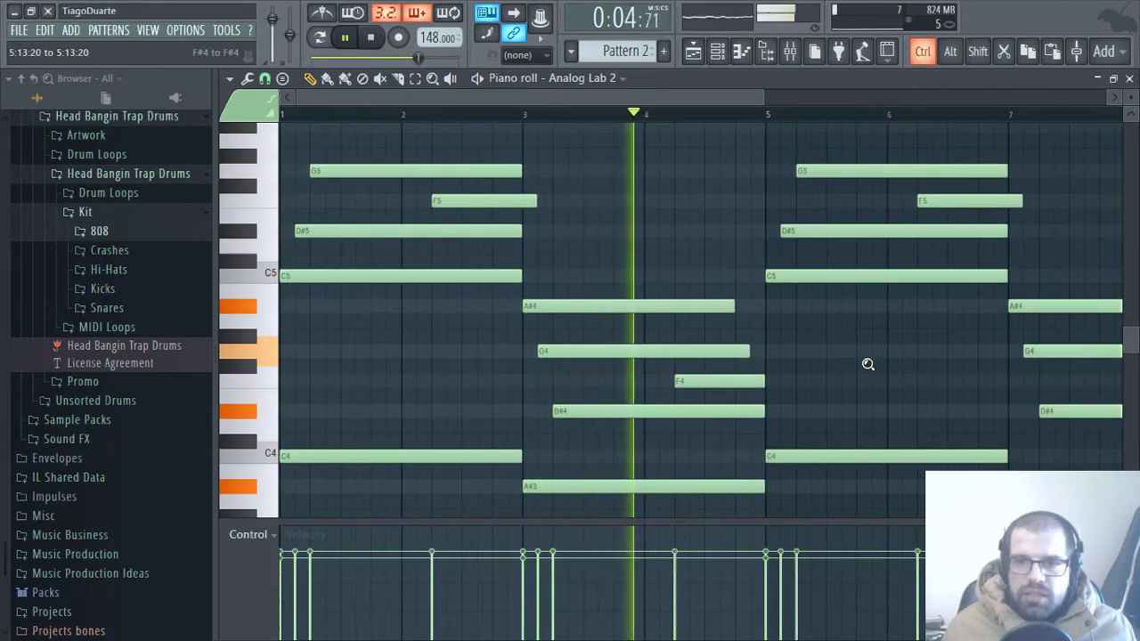
right_click(868, 364, "ctrl")
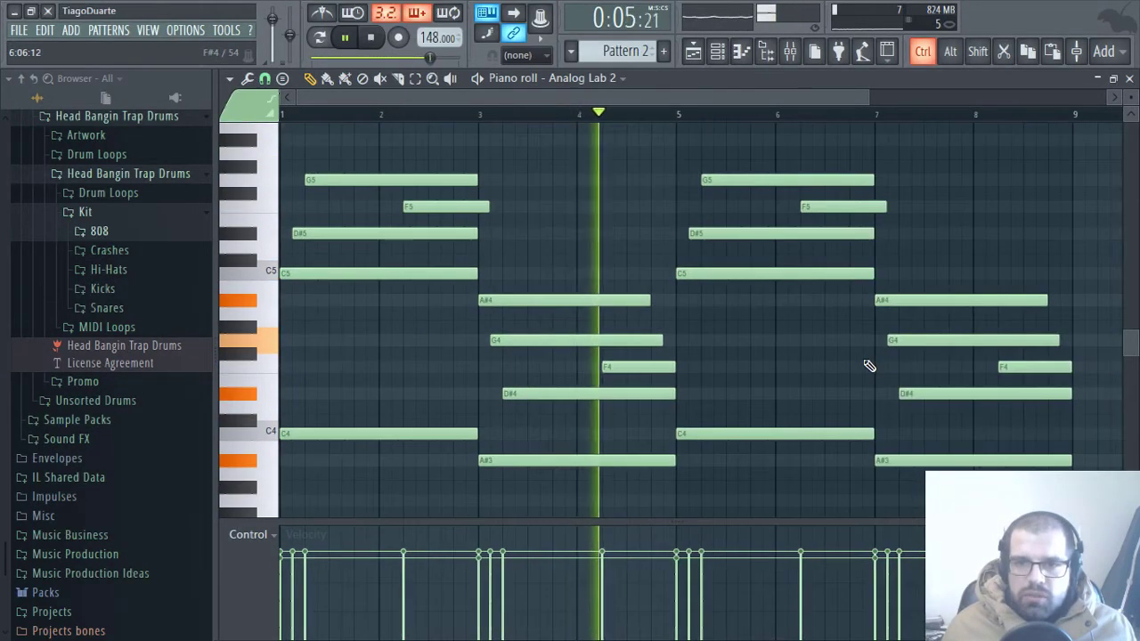
right_click(923, 226, "ctrl")
right_click(926, 228, "ctrl")
left_click(840, 53)
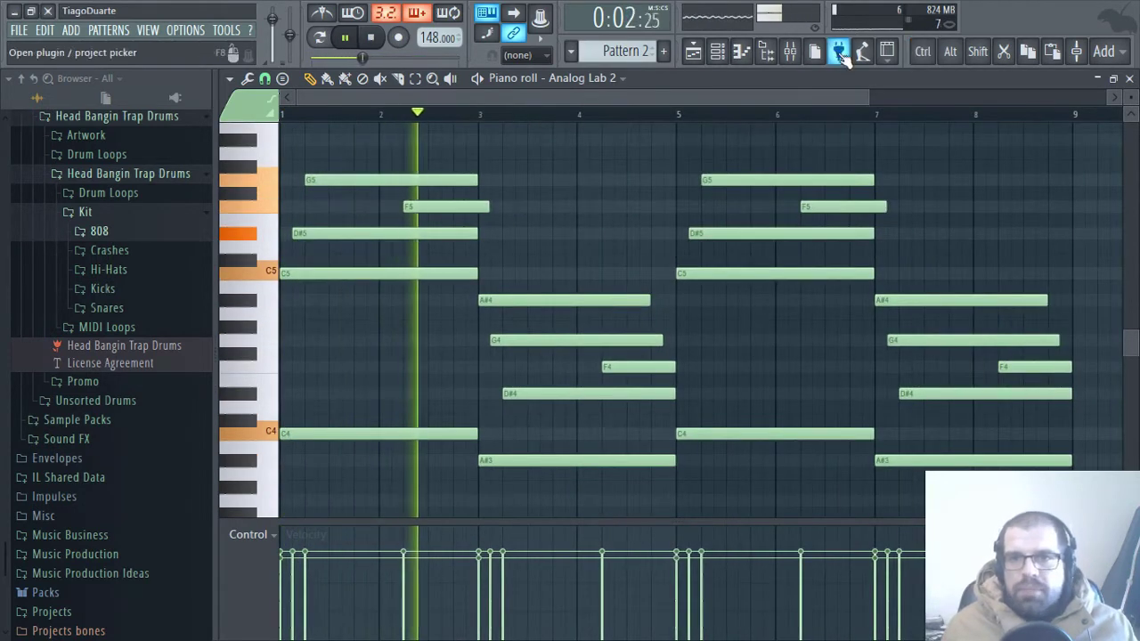
left_click(693, 51)
scroll(630, 301, "down", 2)
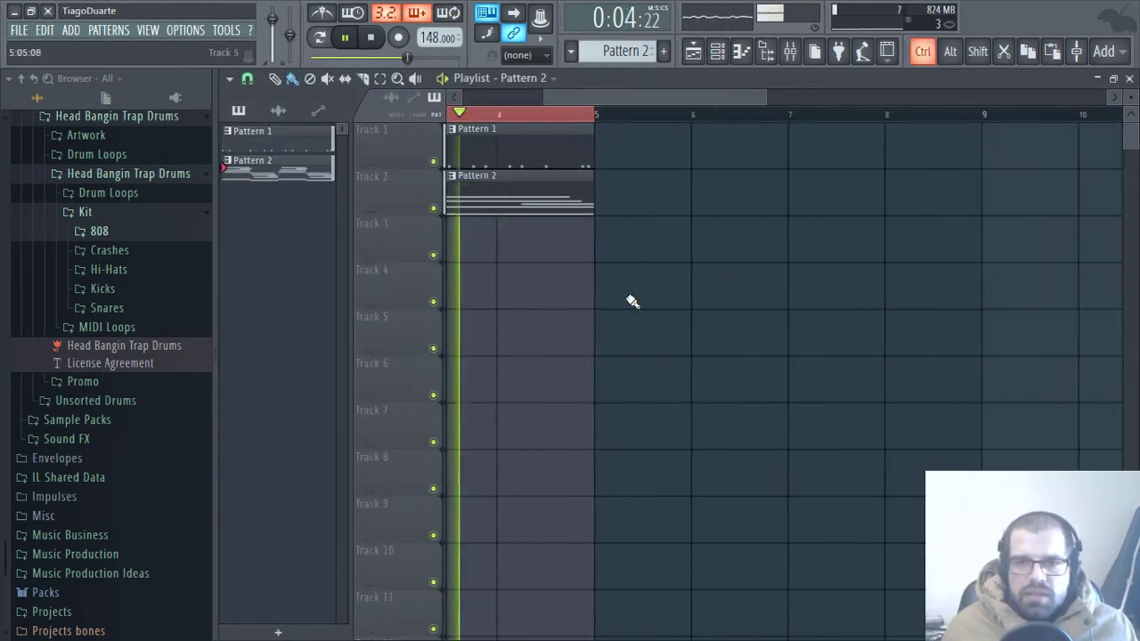
left_click_drag(601, 199, 953, 203)
Step: Repeat Pattern 1 on Track 1 through bar 8, clear the time selection and return to the piano roll
scroll(924, 319, "down", 2)
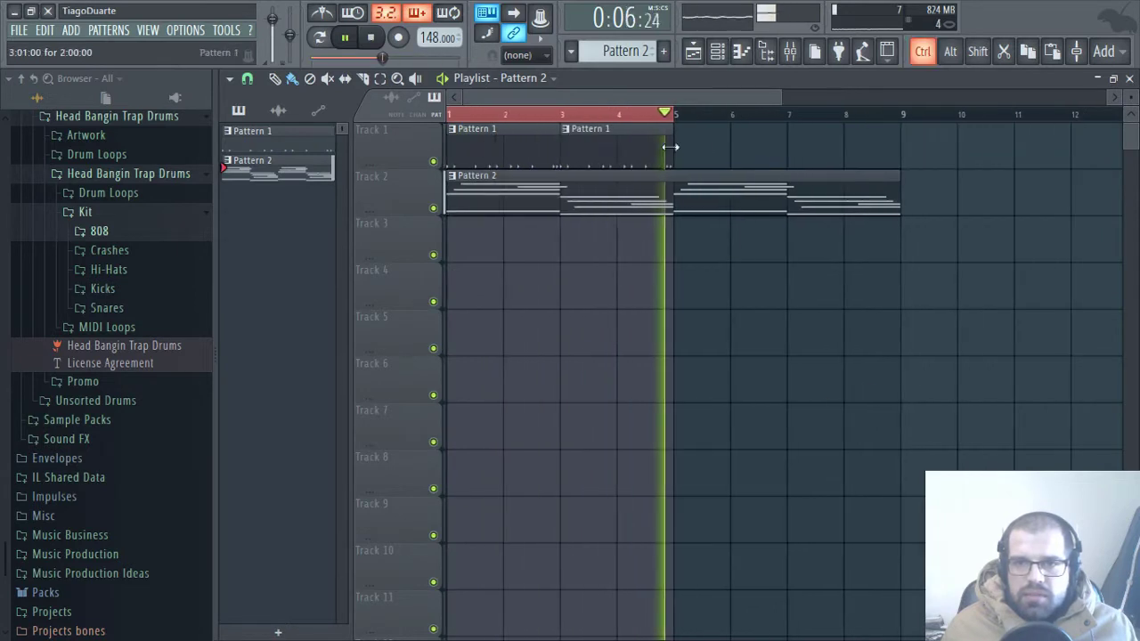
mouse_move(704, 147)
left_mouse_down("ctrl")
mouse_move(463, 155)
mouse_move(727, 148)
left_mouse_up("ctrl")
left_click(747, 117, "ctrl")
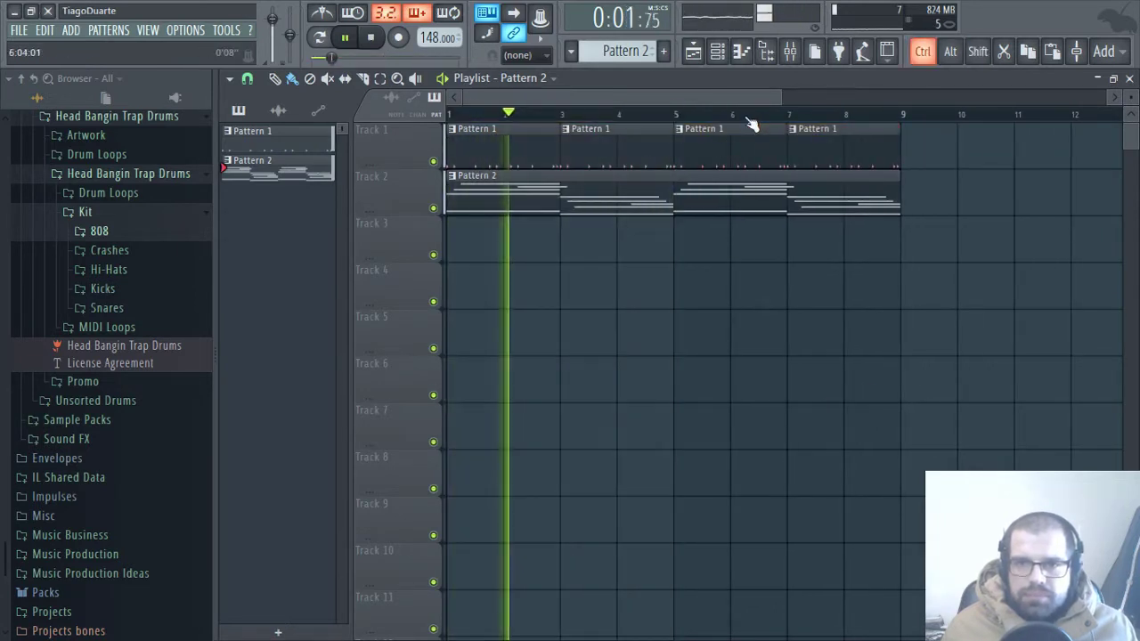
left_click(1130, 79)
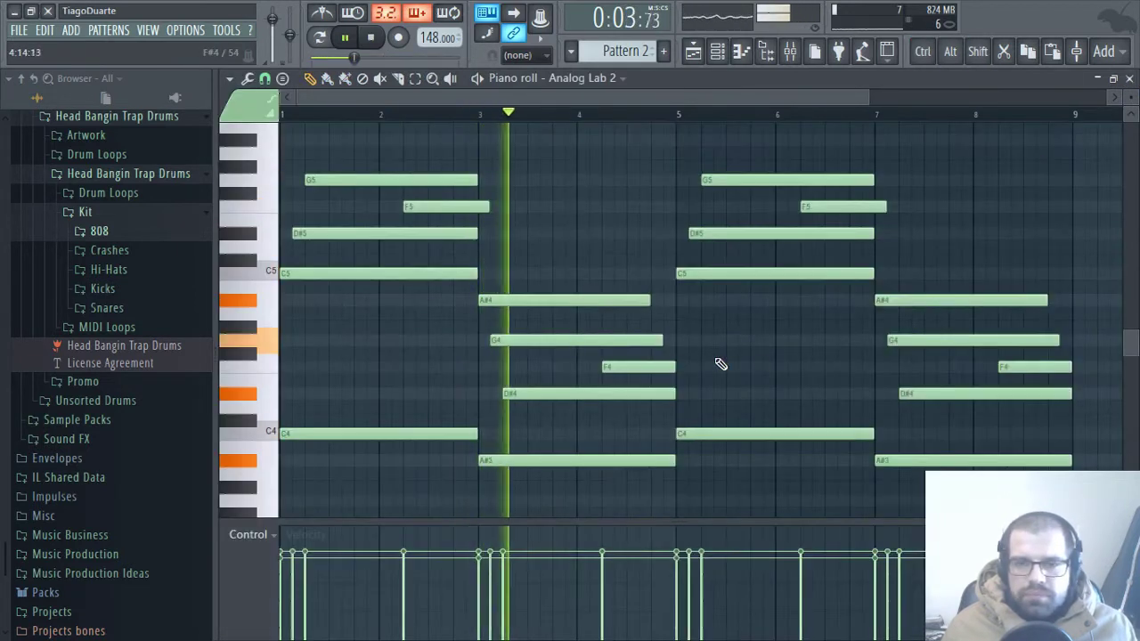
Step: Vary the last chord by moving its D#4 to C5 and its F4 to D#5, and add an F5 in mid-bar 8
scroll(550, 356, "up", 3)
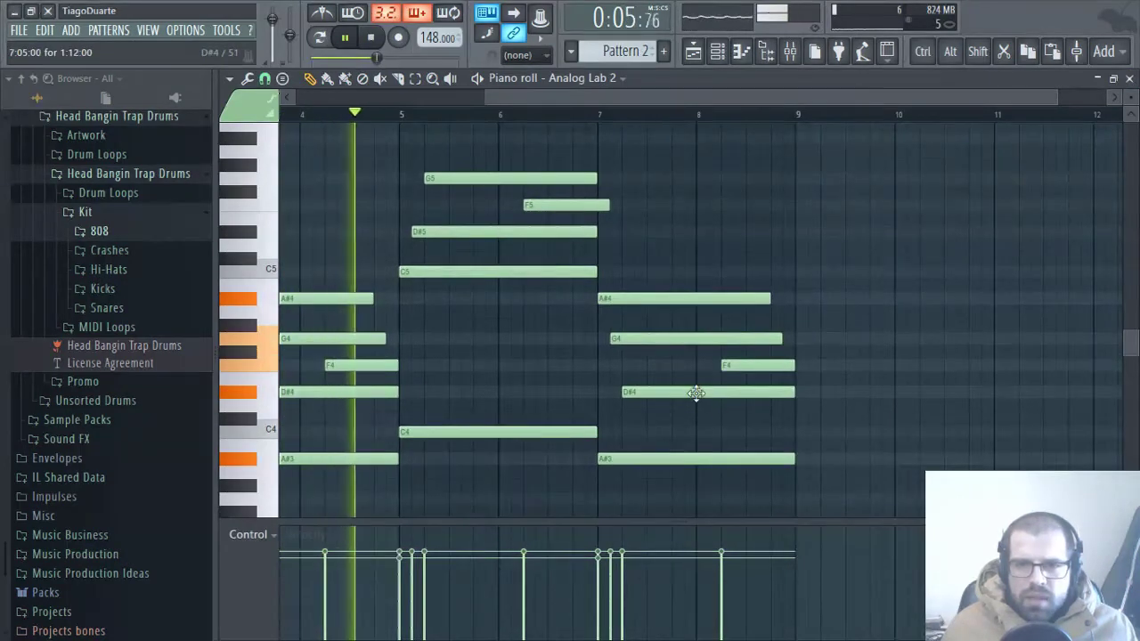
left_click_drag(695, 392, 694, 269)
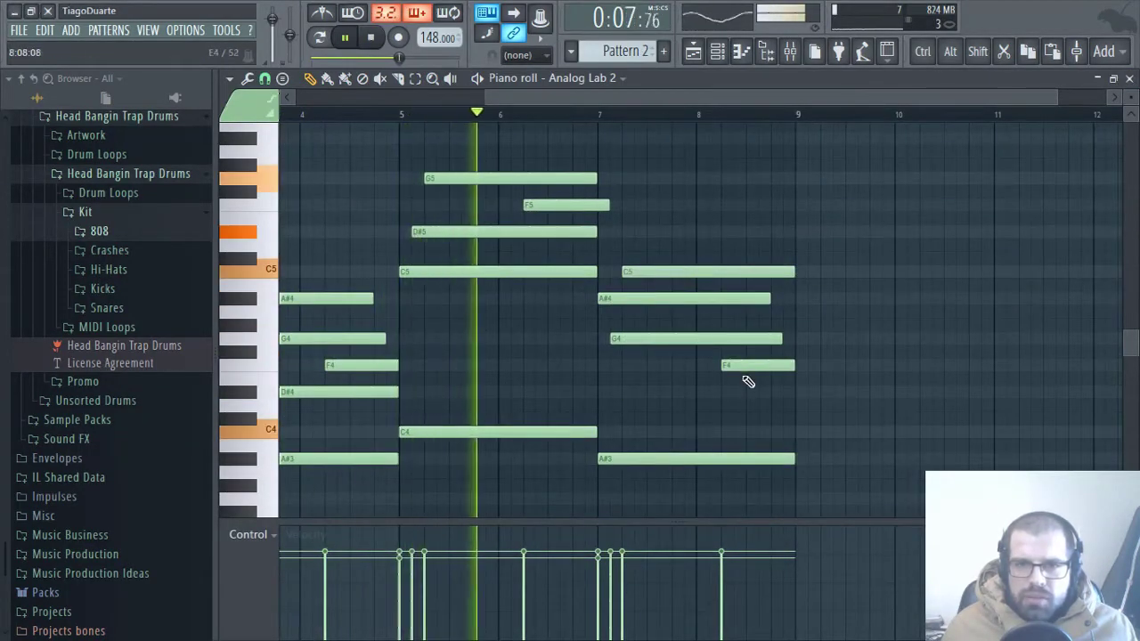
left_click_drag(744, 367, 751, 231)
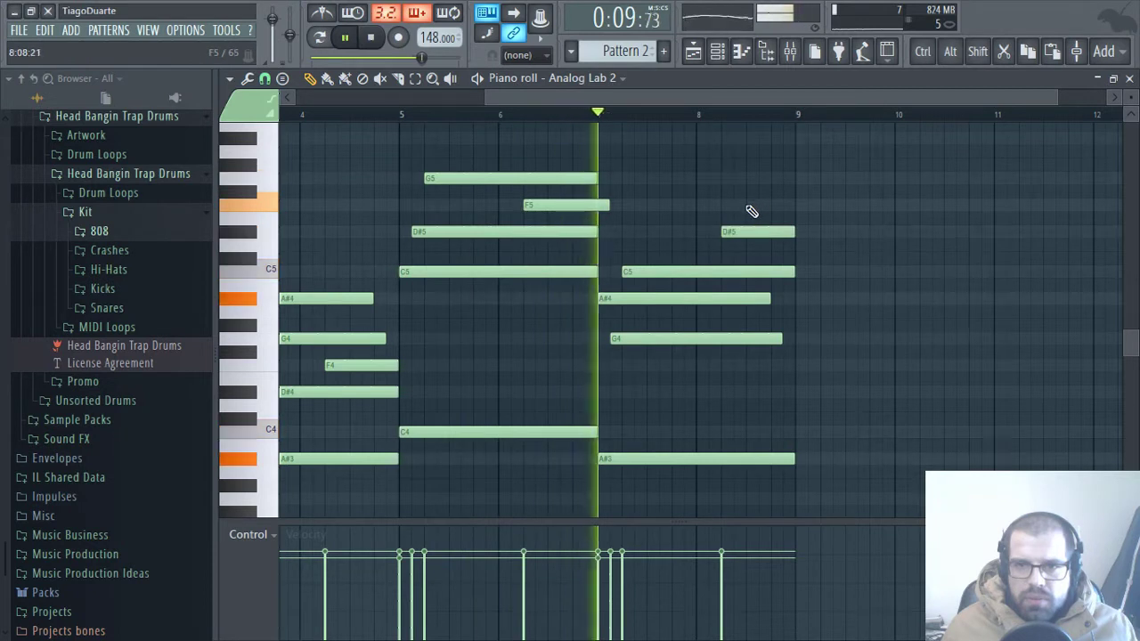
left_click(746, 205)
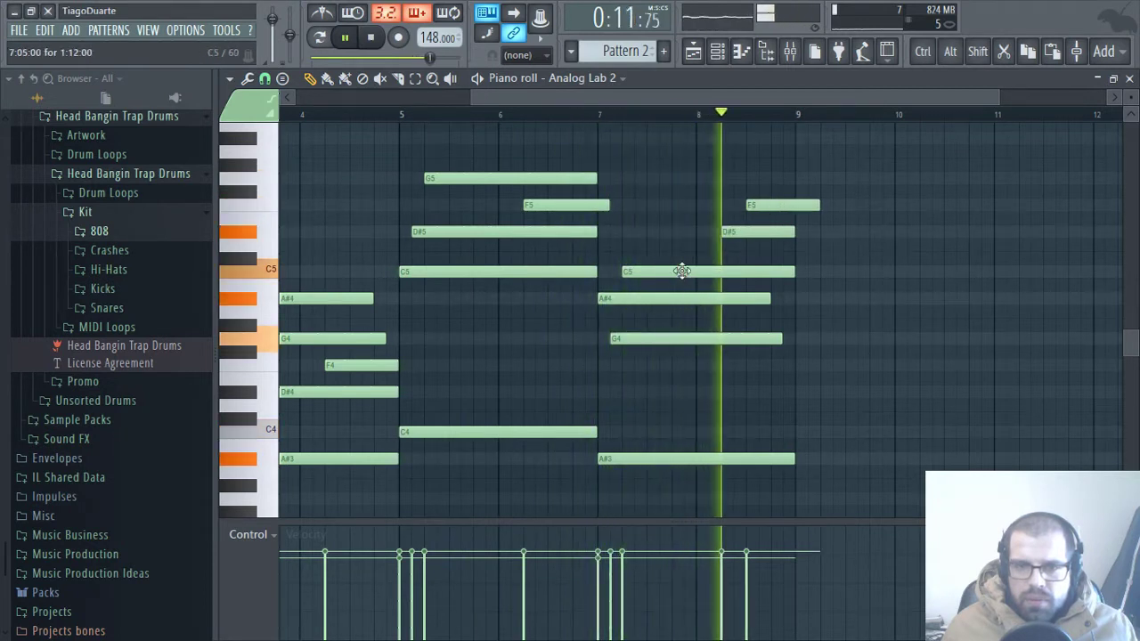
Step: Move the C5 of the last chord in bar 7 down to D#4 and trim the final F5 to the end of bar 8
left_click_drag(683, 270, 681, 400)
key("space")
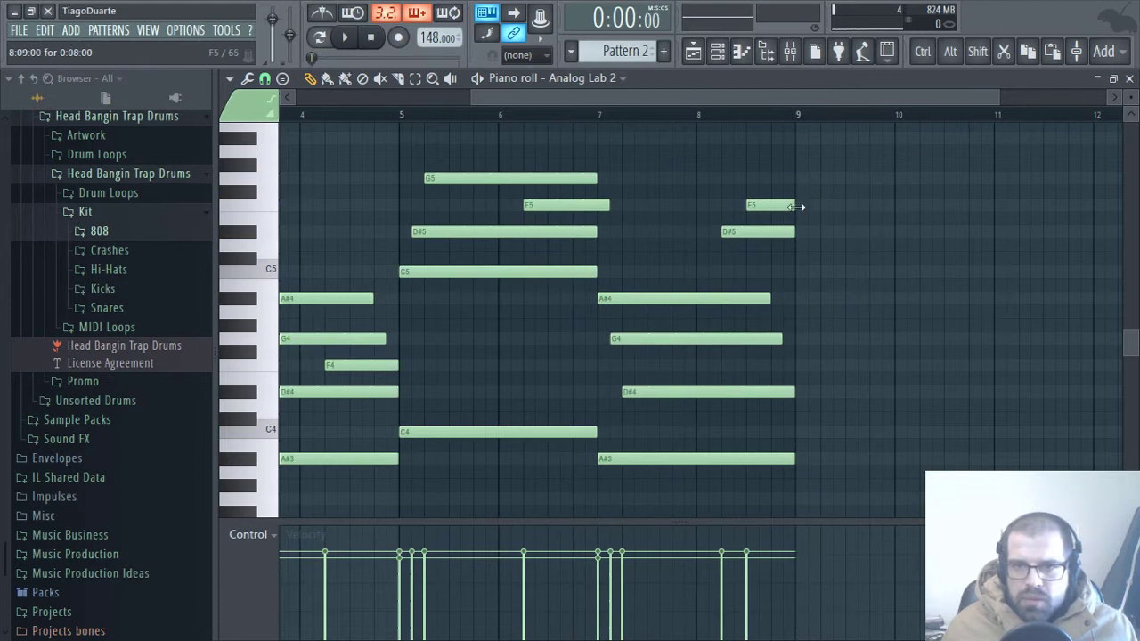
Step: Set a time selection over bars 1 to 8 in the playlist, covering both pattern tracks, and return to the piano roll
left_click(693, 51)
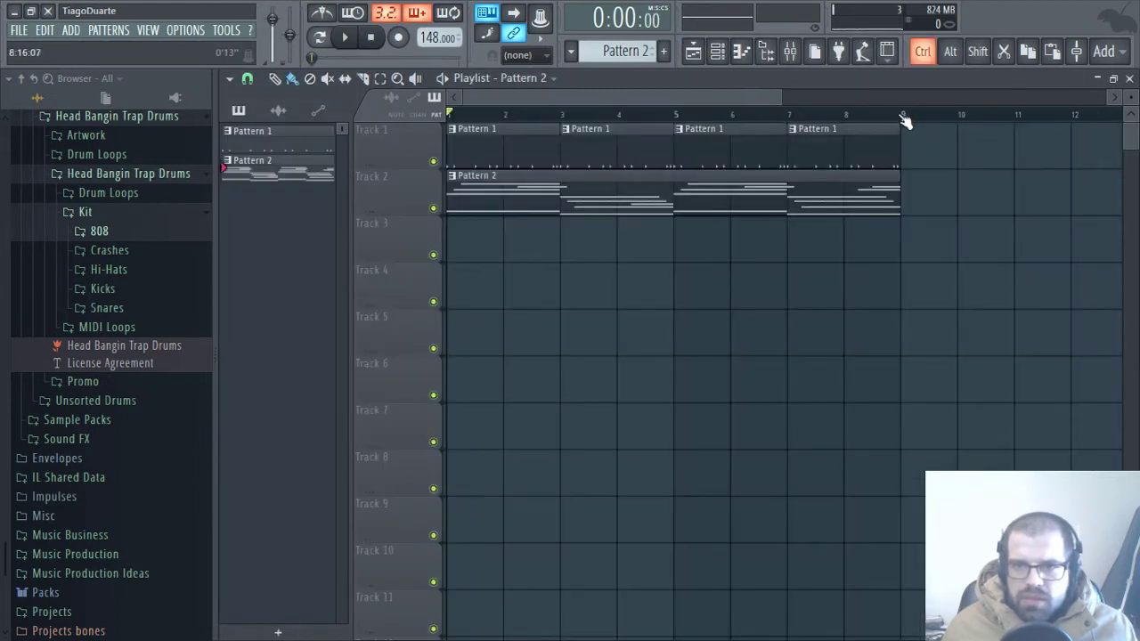
key("ctrl+a")
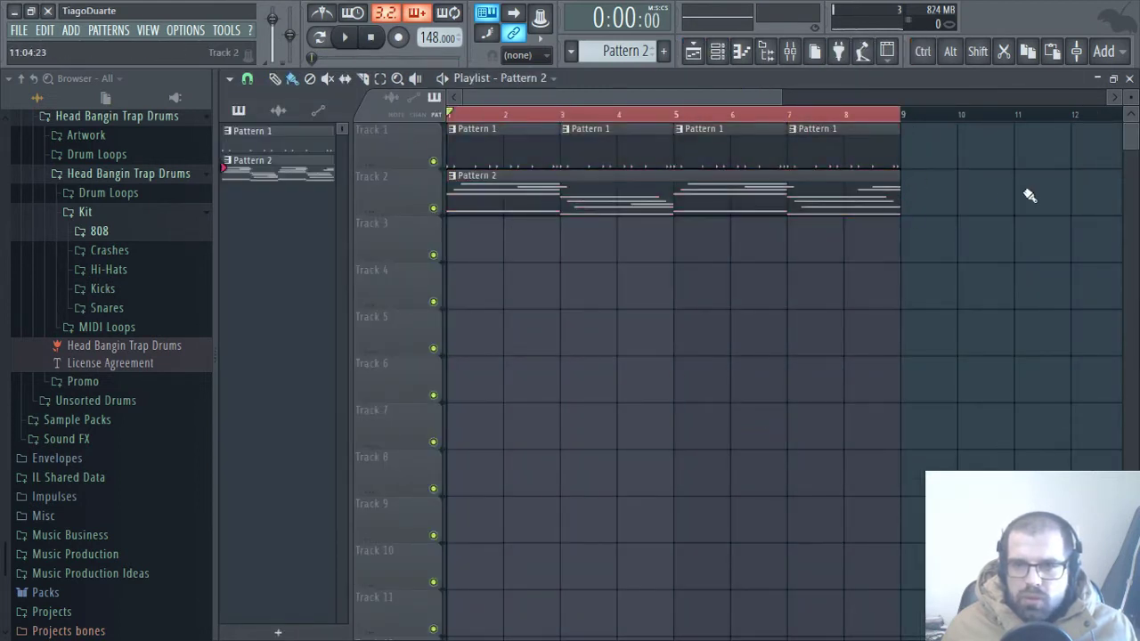
left_click(1130, 79)
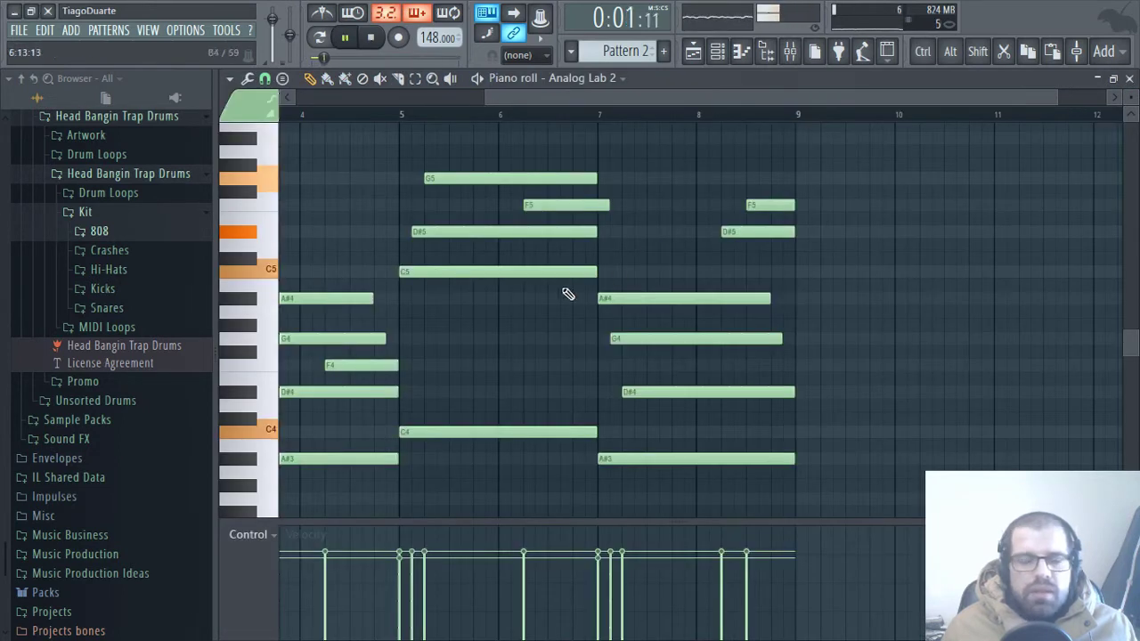
Step: Add a short G5 on the last beat of bar 8, ending exactly with the bar
scroll(677, 316, "up", 3)
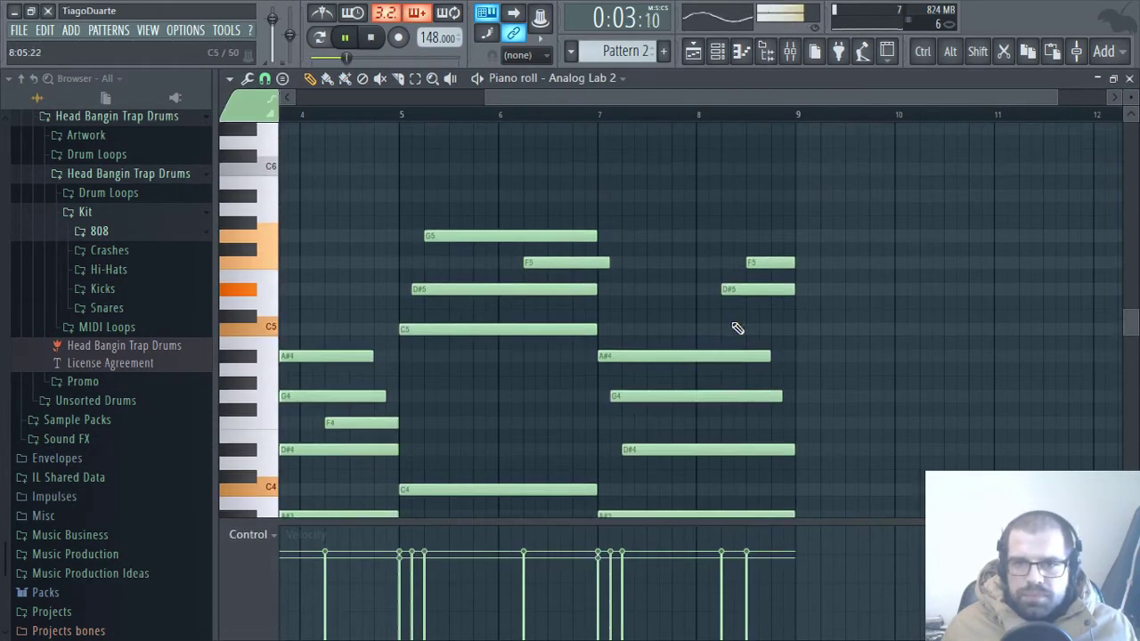
left_click(775, 259)
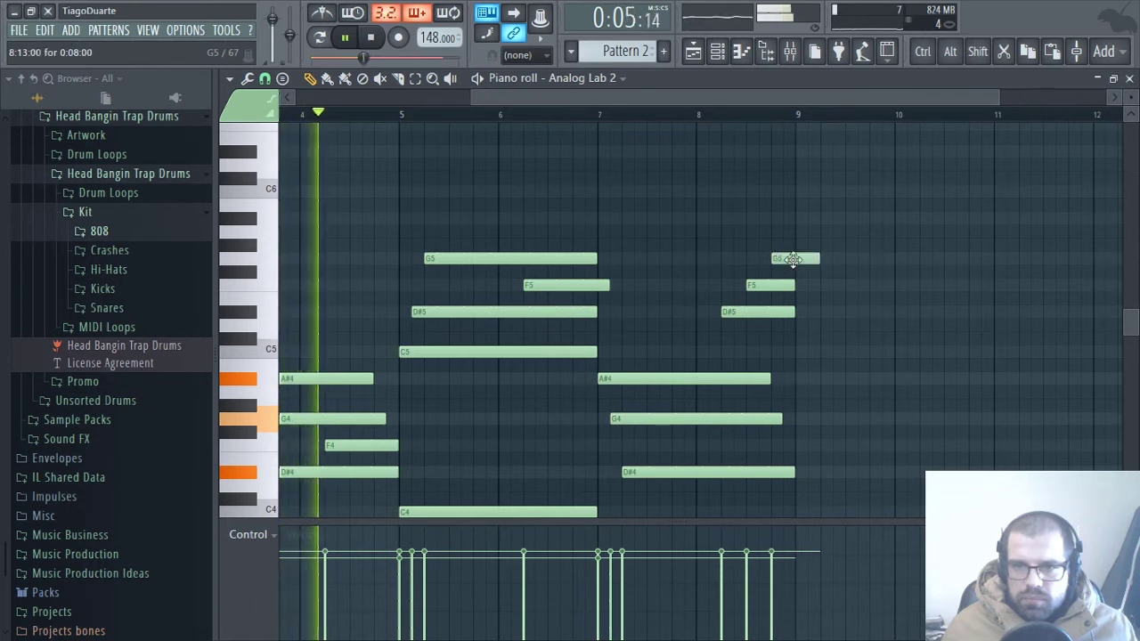
scroll(817, 407, "left", 3)
scroll(817, 407, "down", 3)
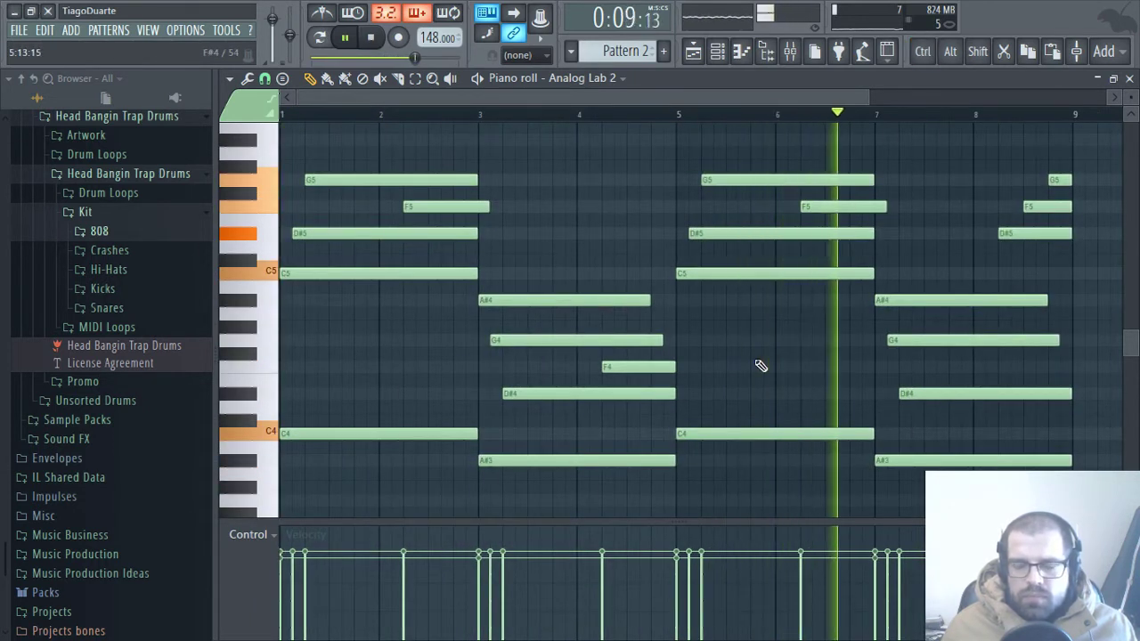
Step: Shorten the D#5 in bar 5 to end where the bar 6 F5 begins, and trim that F5 to the end of bar 6
left_click(835, 237)
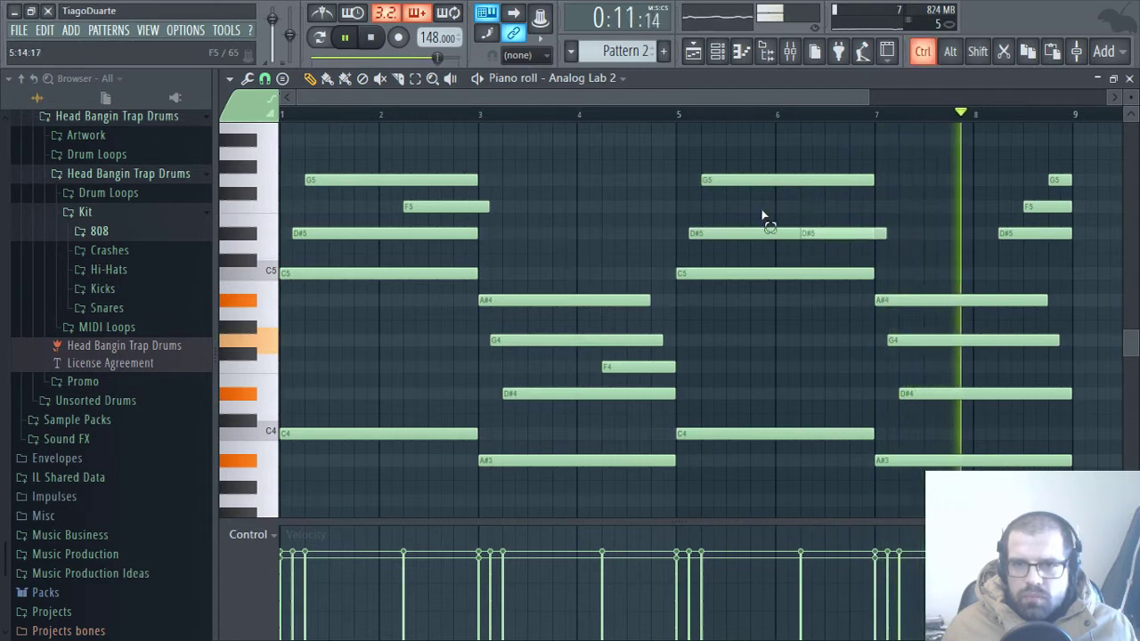
left_click_drag(793, 237, 800, 236)
left_click_drag(884, 236, 871, 235)
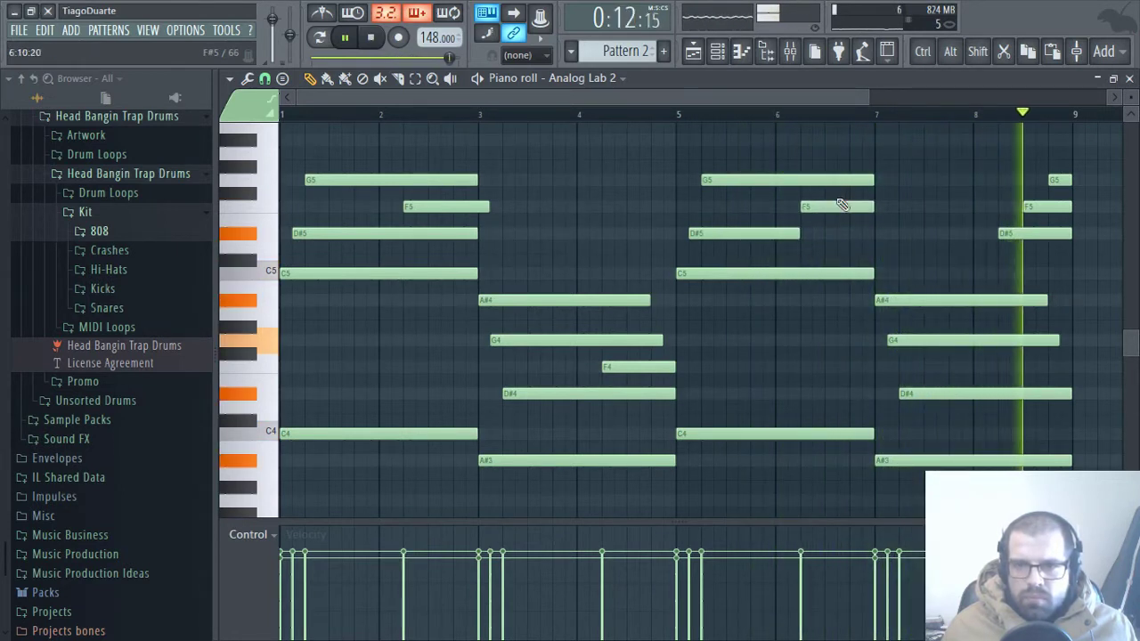
Step: Add a D#5 on the last beat of bar 6, trim it to the bar's end and extend the preceding D#5 to meet it
left_click_drag(909, 234, 875, 236)
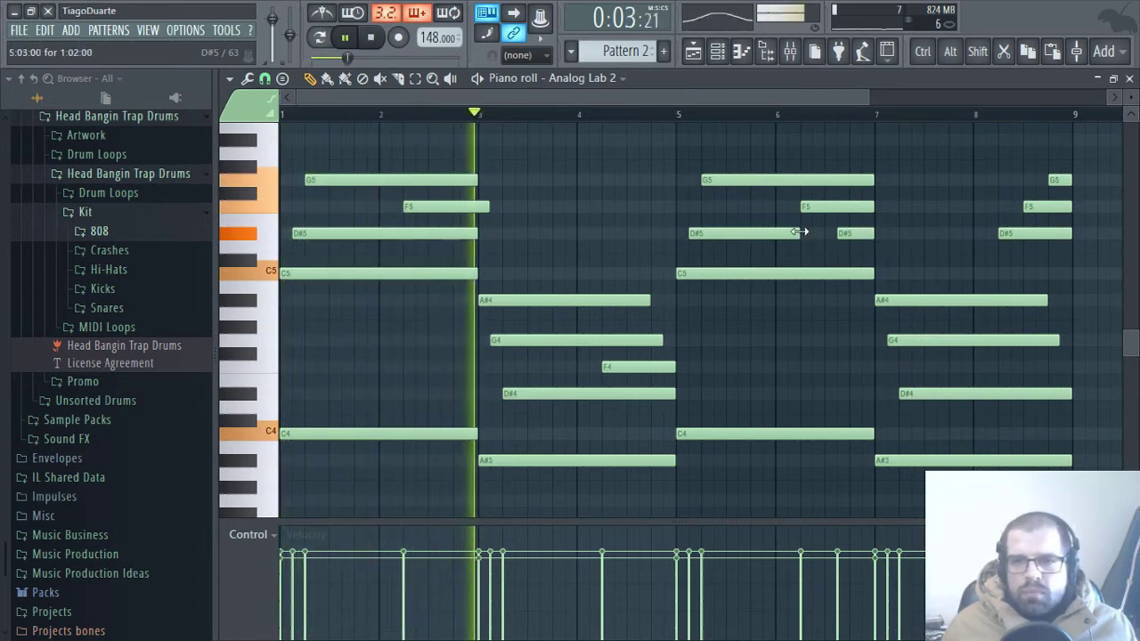
left_click_drag(799, 232, 834, 232)
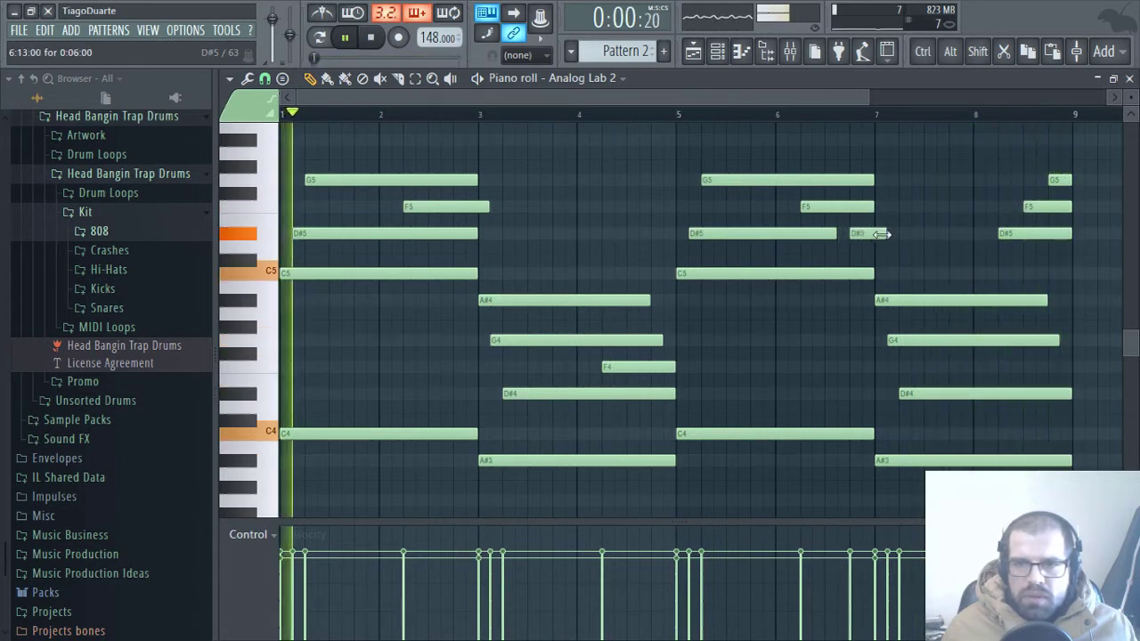
left_click_drag(883, 233, 871, 233)
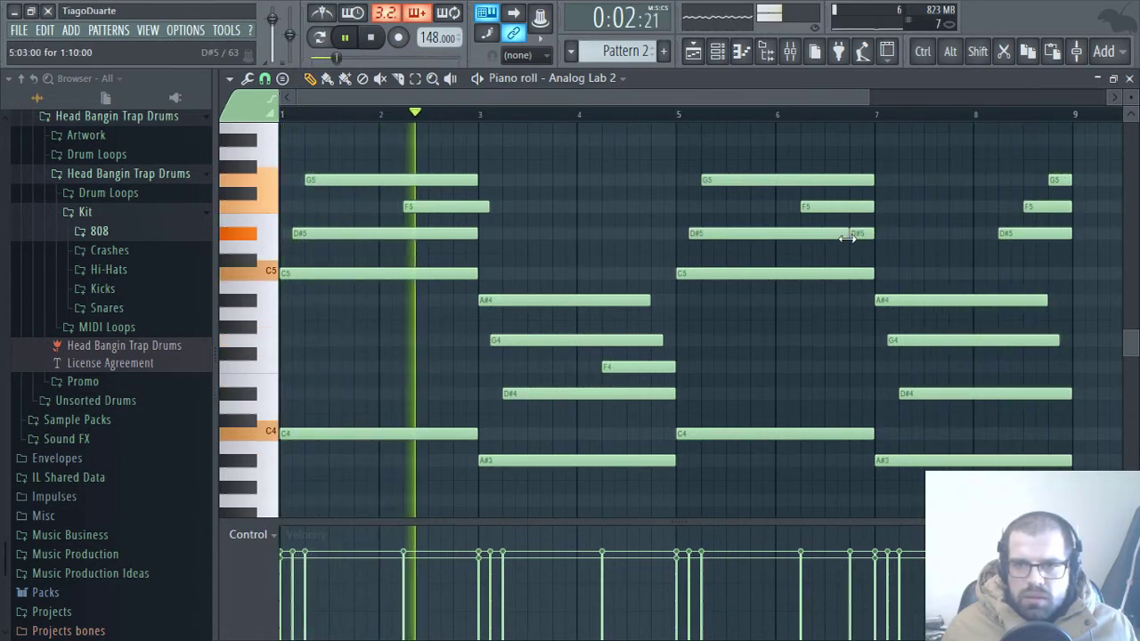
left_click_drag(901, 256, 816, 201)
right_click(929, 238)
left_click_drag(882, 254, 822, 203)
right_click(939, 253)
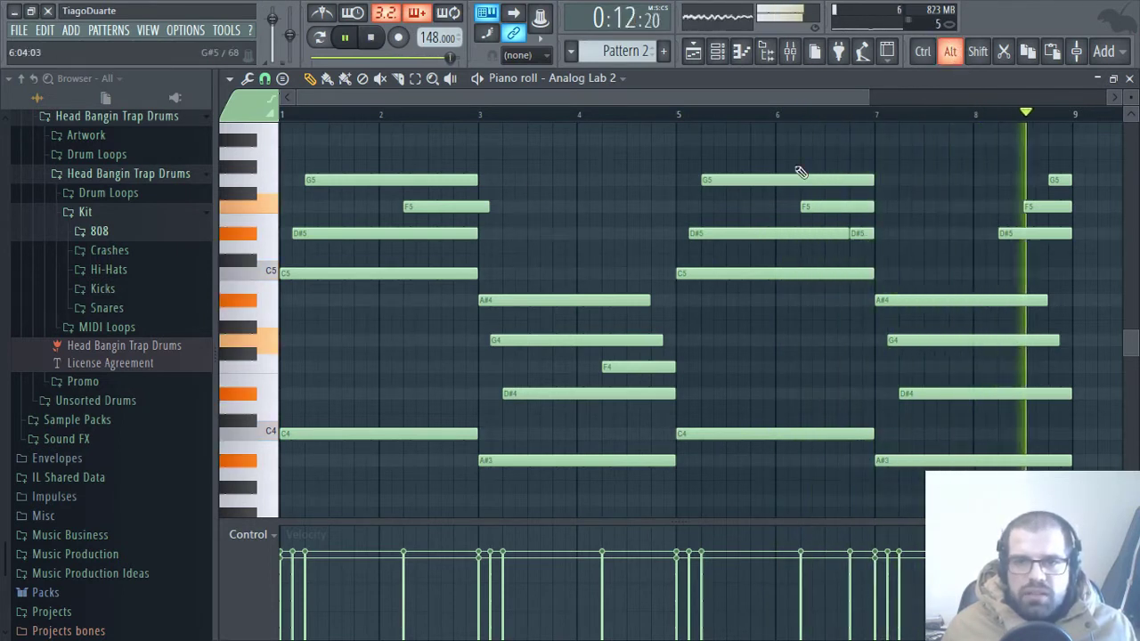
Step: Open the piano roll randomizer, try its Pattern section and switch it back off, keeping only Levels active
key("alt+r")
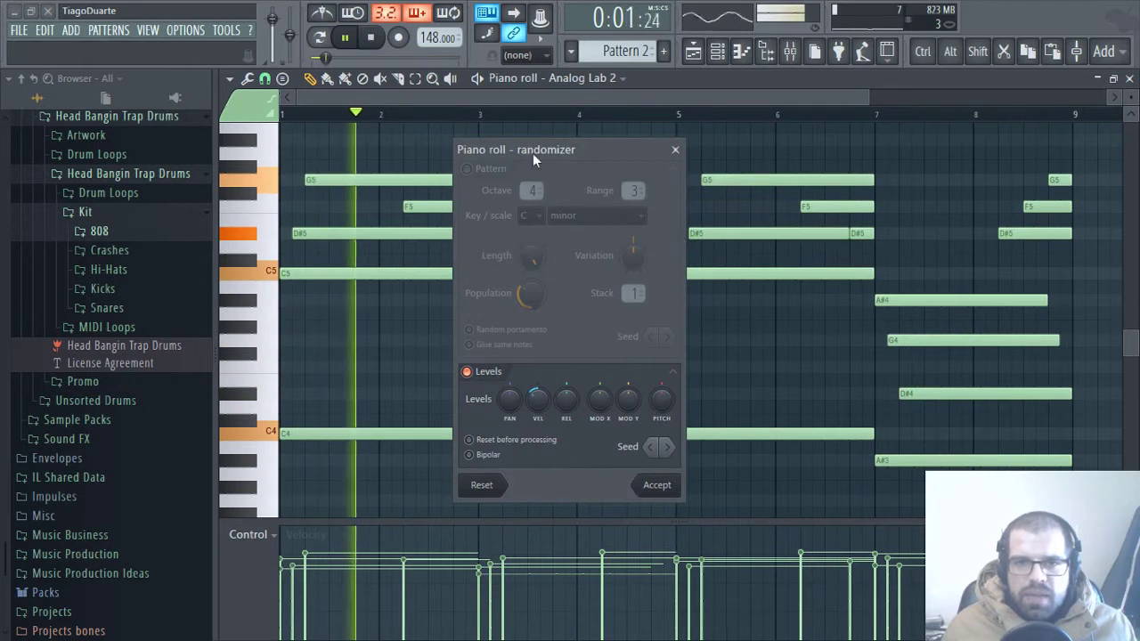
key("Escape")
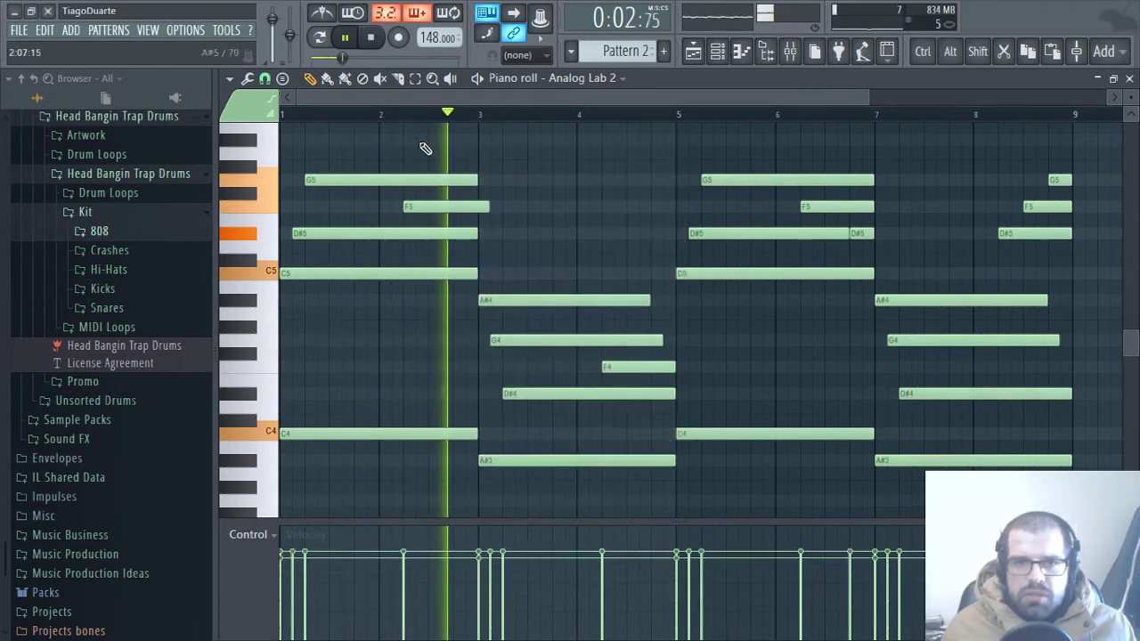
left_click(229, 82)
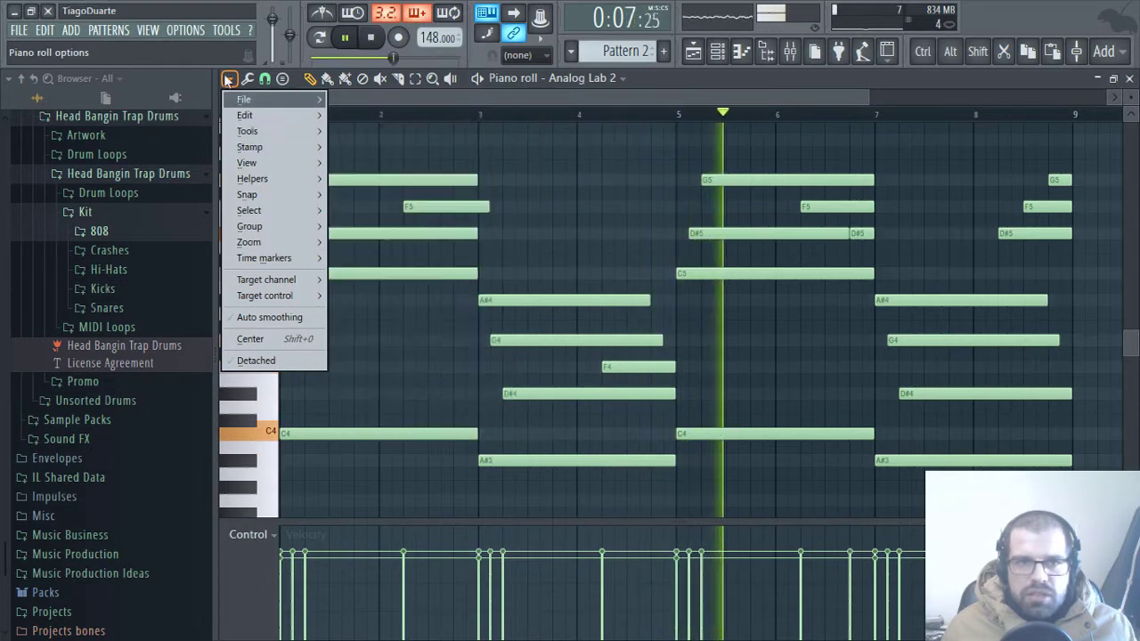
mouse_move(254, 132)
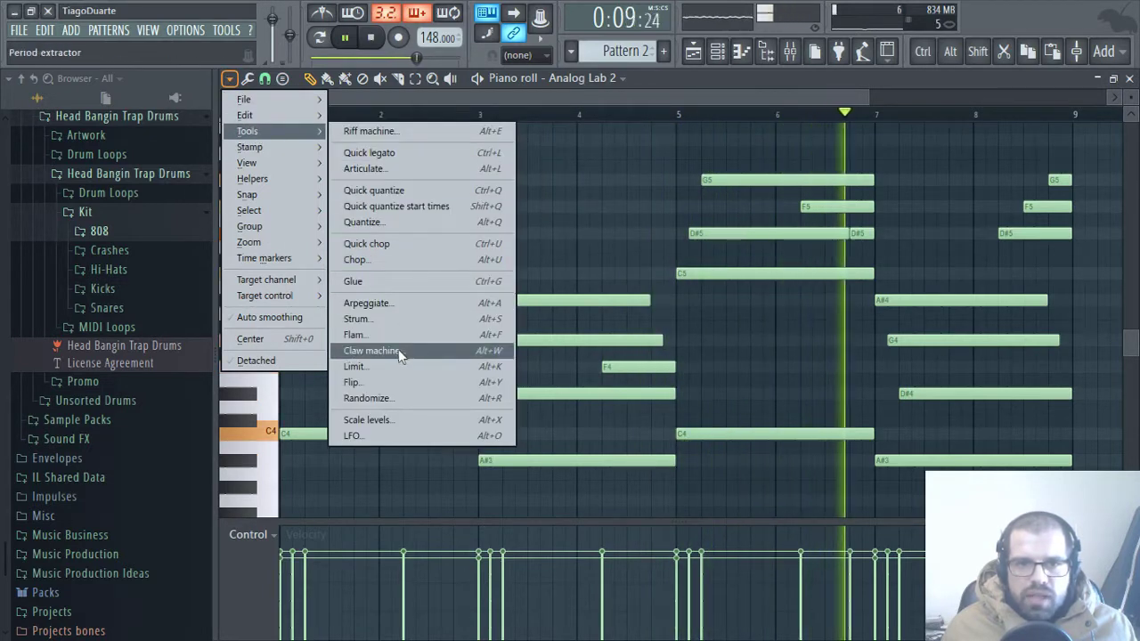
left_click(387, 398)
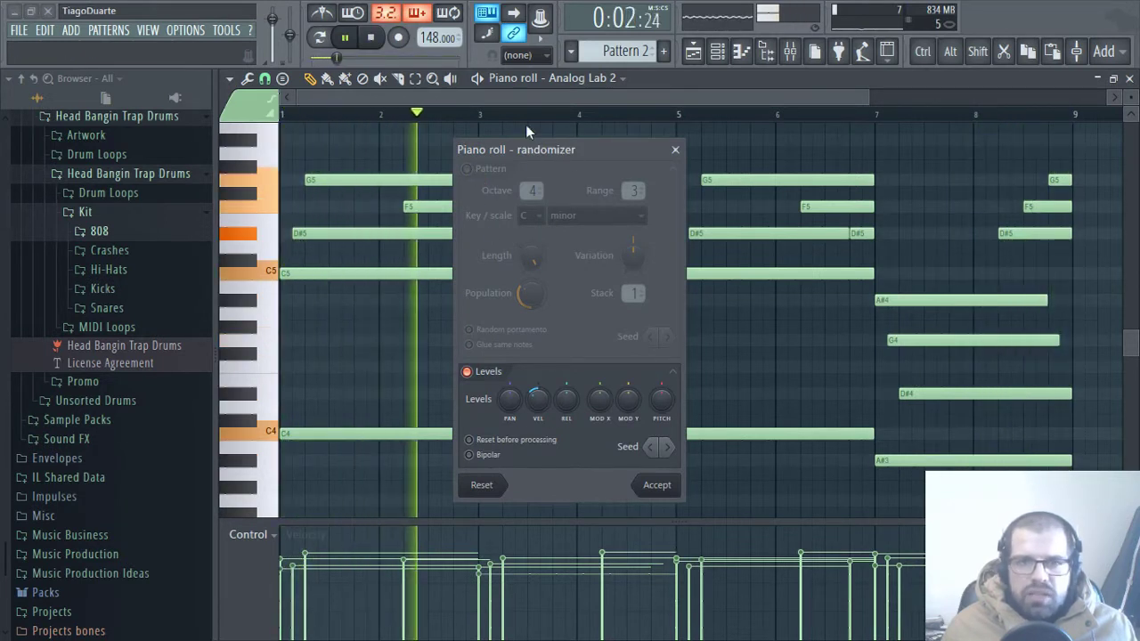
left_click(470, 169)
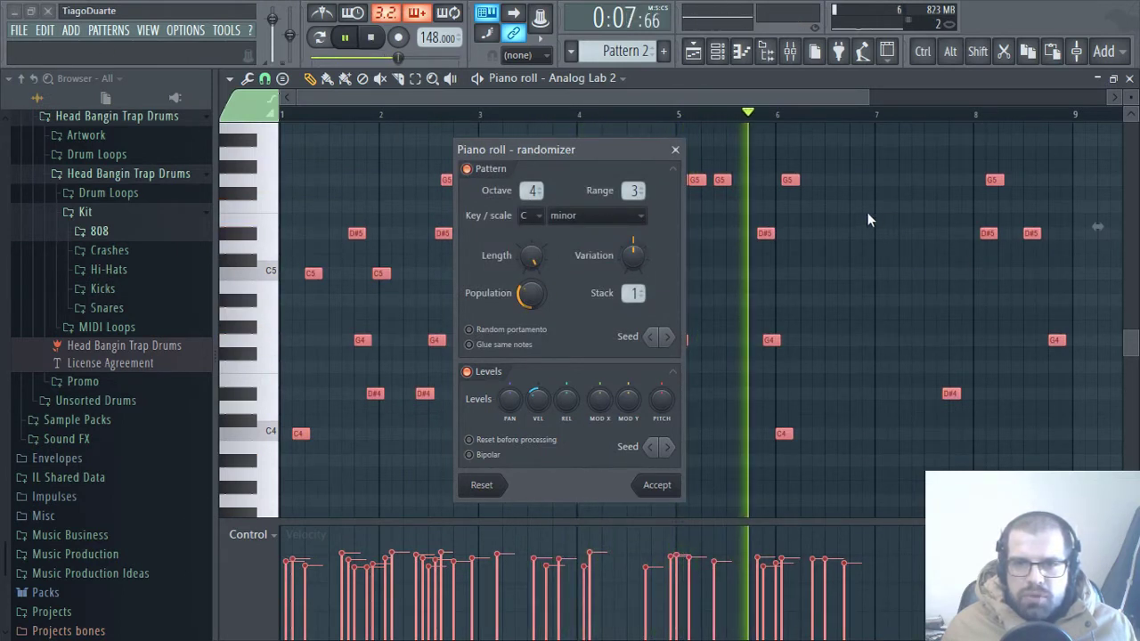
left_click(470, 169)
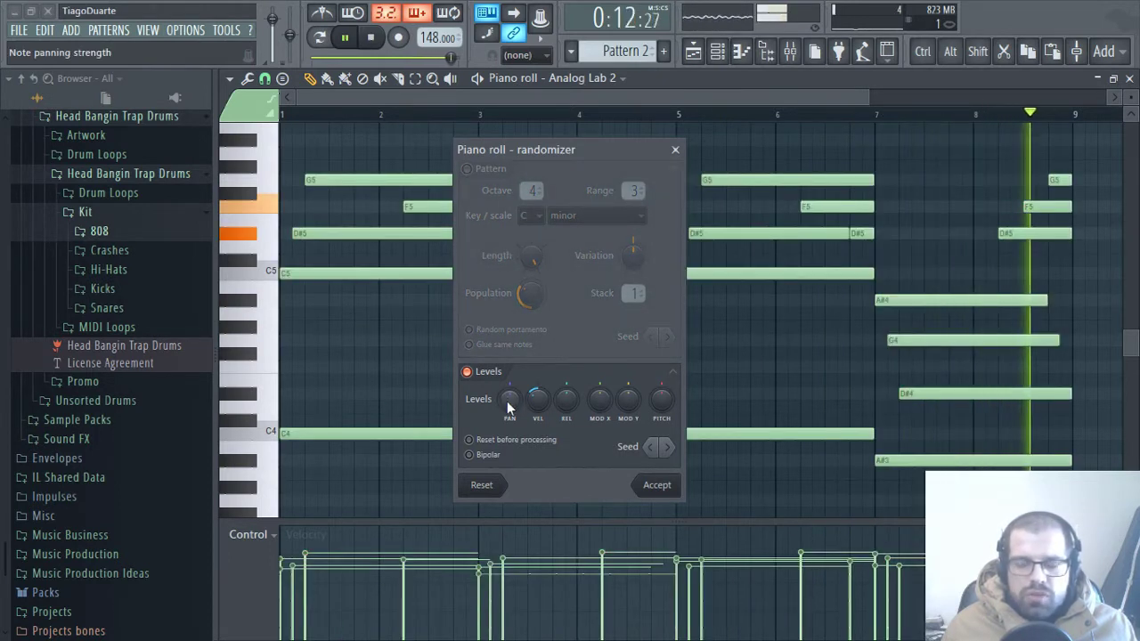
Step: Increase the randomizer's velocity strength on the negative side for wider velocity differences, and apply it to the notes
left_click_drag(535, 403, 535, 390)
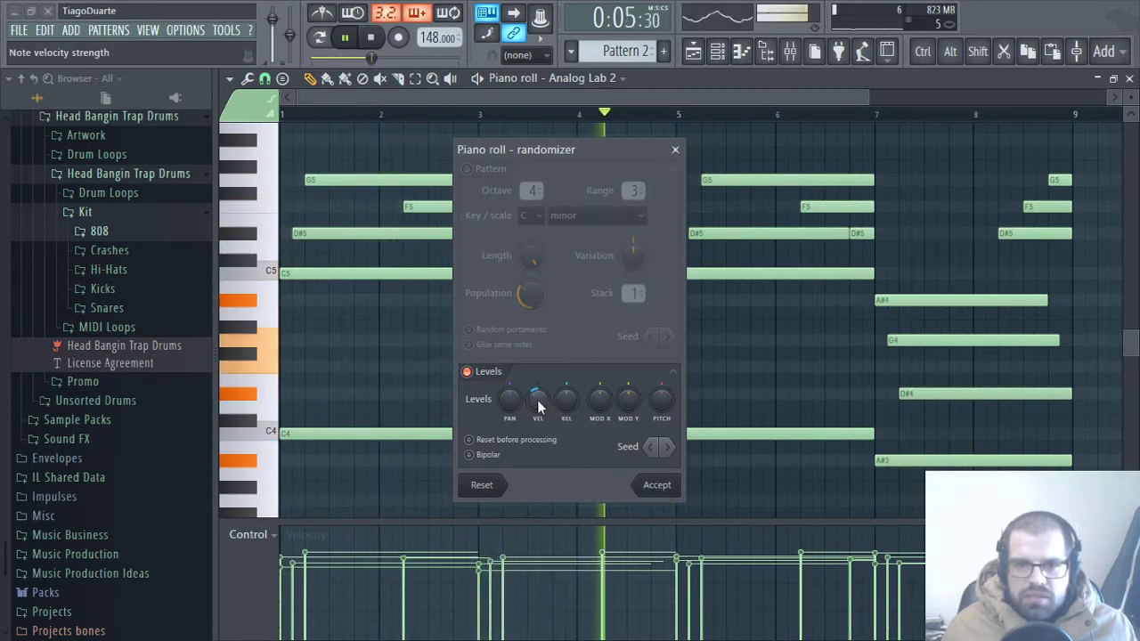
left_click_drag(537, 400, 537, 431)
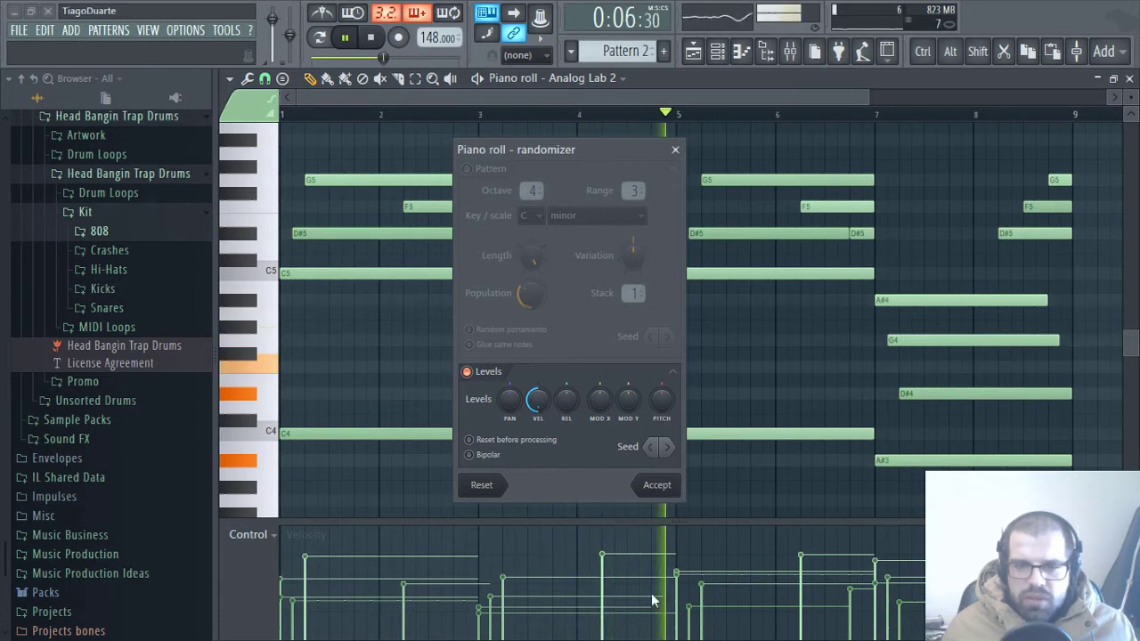
left_click(658, 484)
Step: Lower the velocities of the G5 in bar 1, the F4 in bar 4, the F5 in bar 6 and the G4 in bar 7
scroll(499, 446, "down", 3)
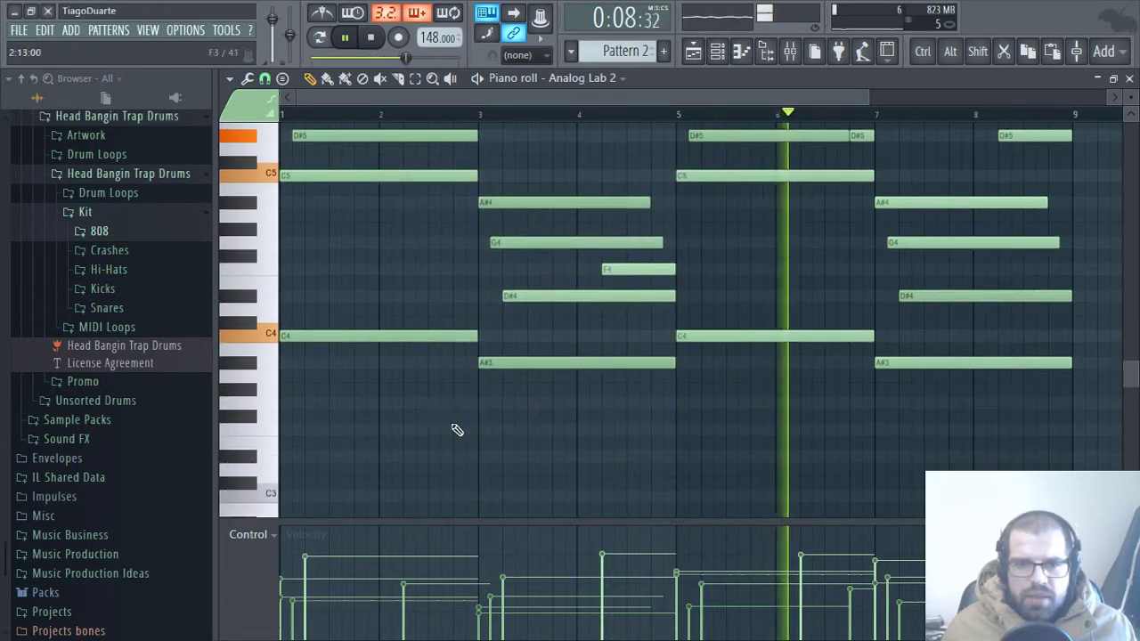
left_click_drag(319, 566, 320, 577)
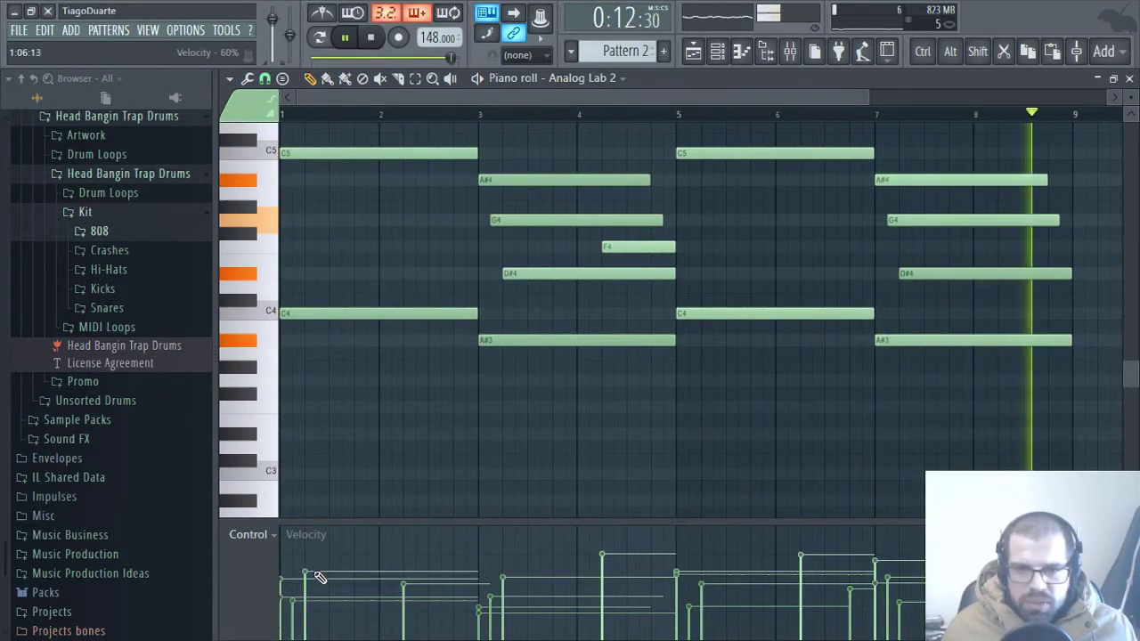
left_click_drag(603, 556, 605, 593)
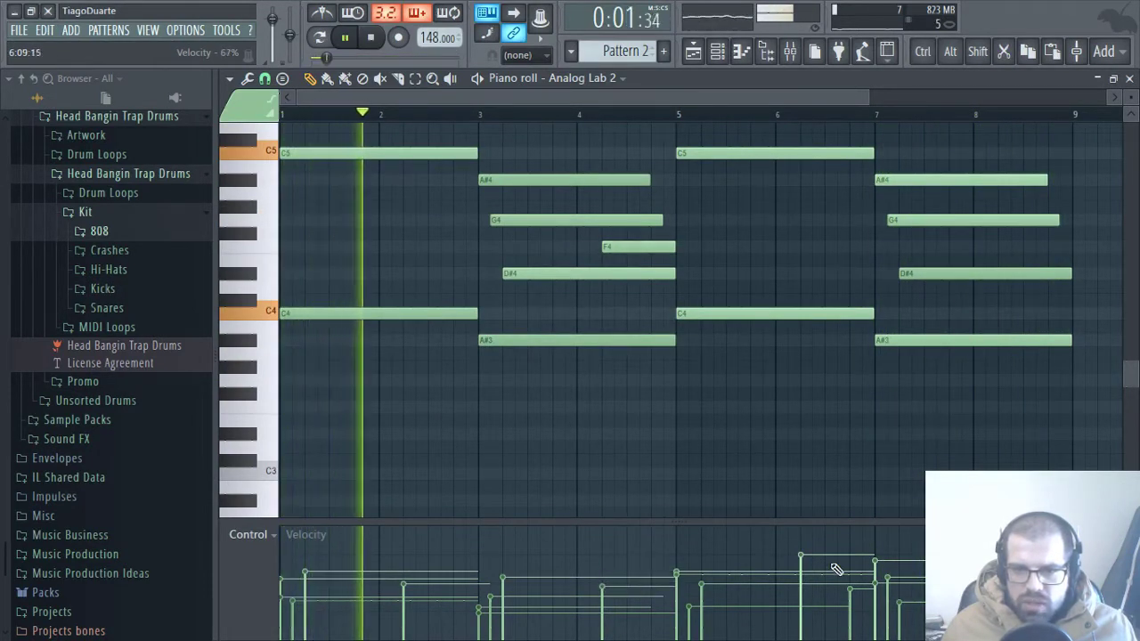
left_click_drag(803, 554, 808, 577)
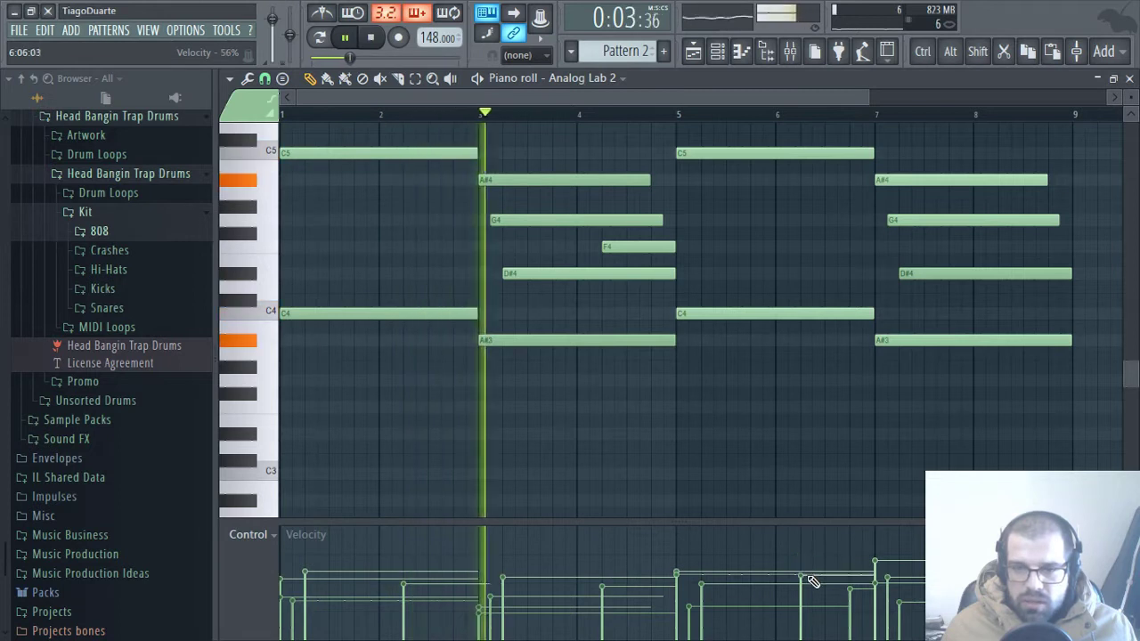
left_click(886, 571)
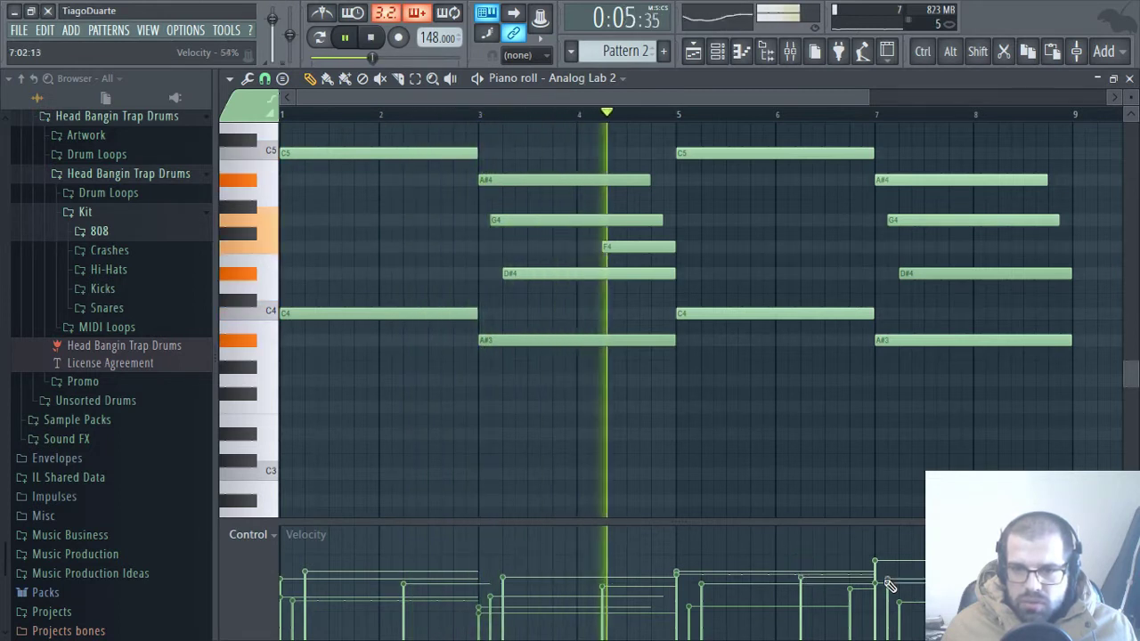
Step: Select the A#4 at the start of bar 7, reduce its velocity and clear the selection
scroll(888, 403, "up", 2)
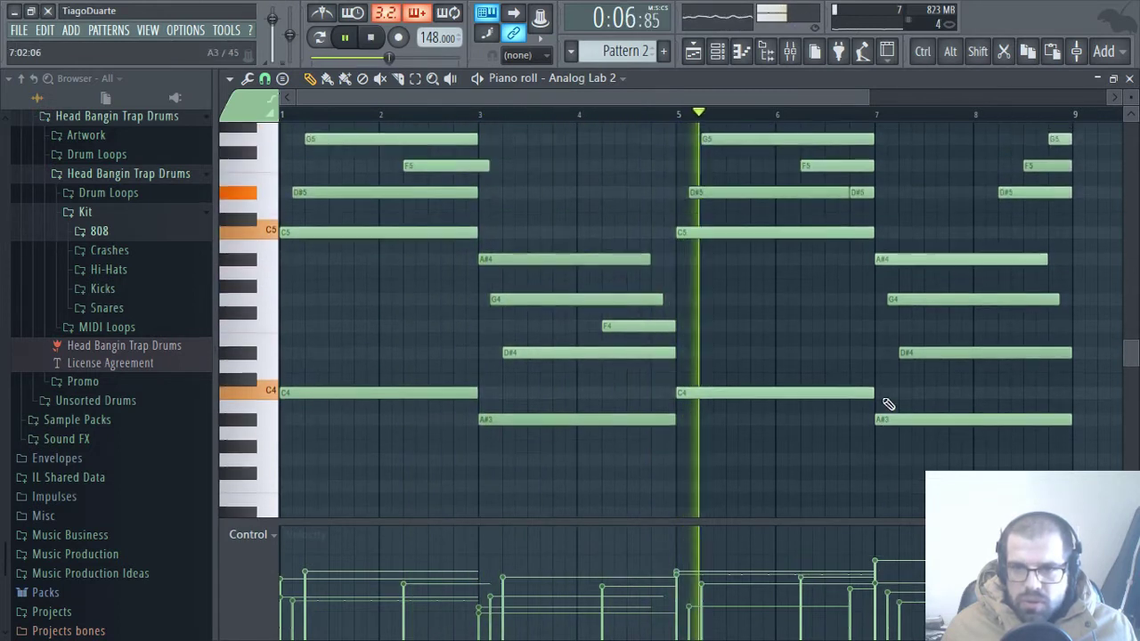
left_click(898, 259)
key("alt")
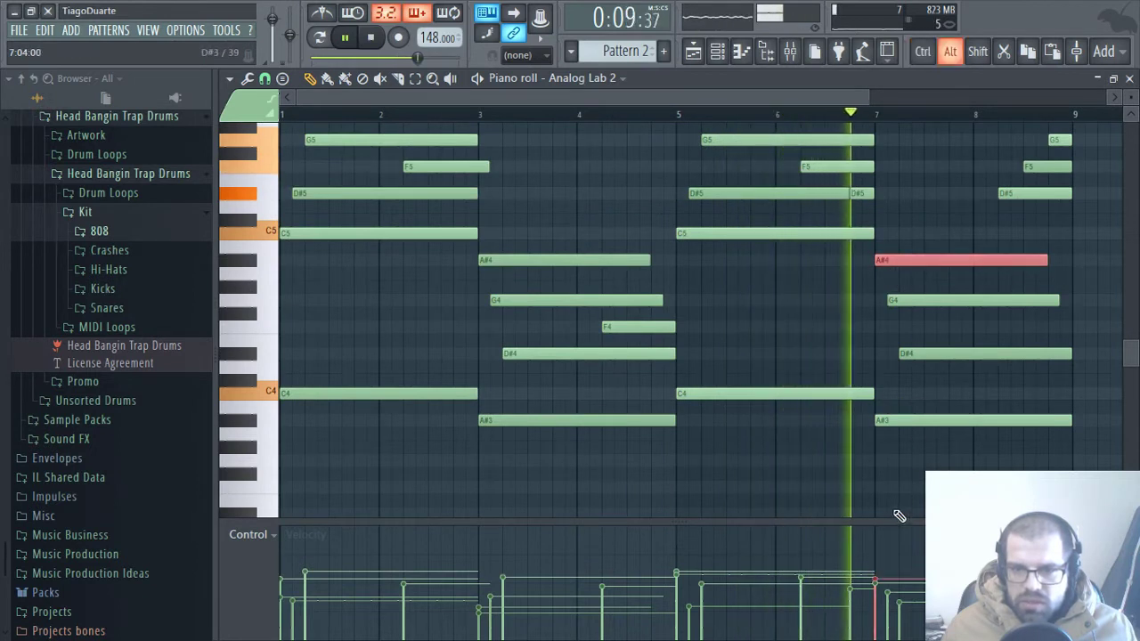
left_click(1017, 463, "ctrl")
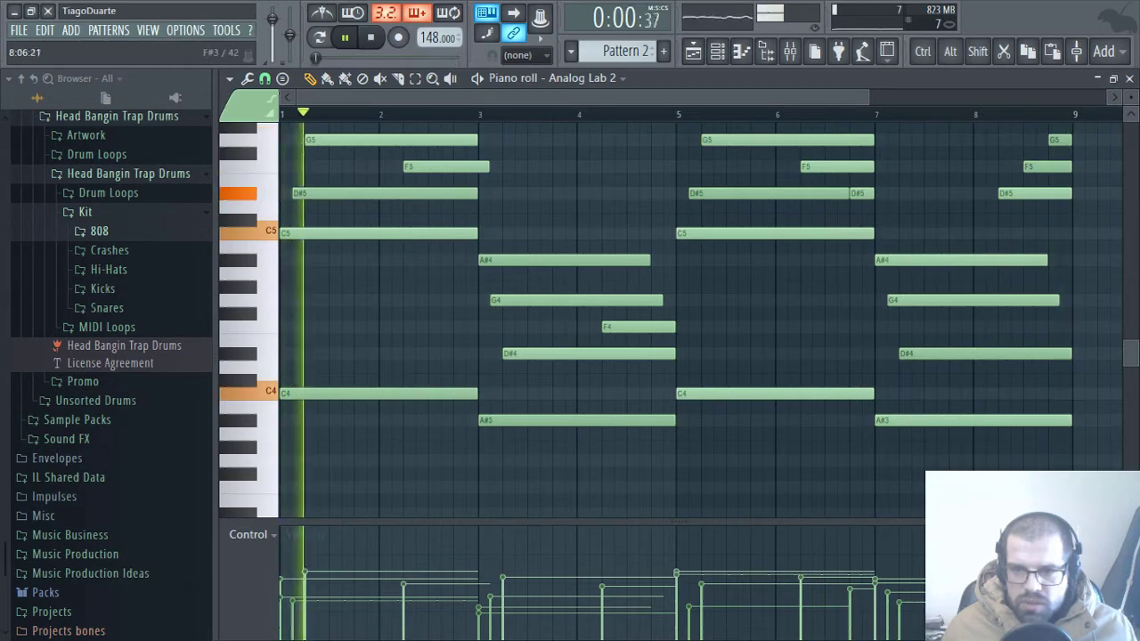
Step: Close the piano roll and select the EPiano track in the mixer
scroll(1007, 466, "up", 1)
left_click(1129, 79)
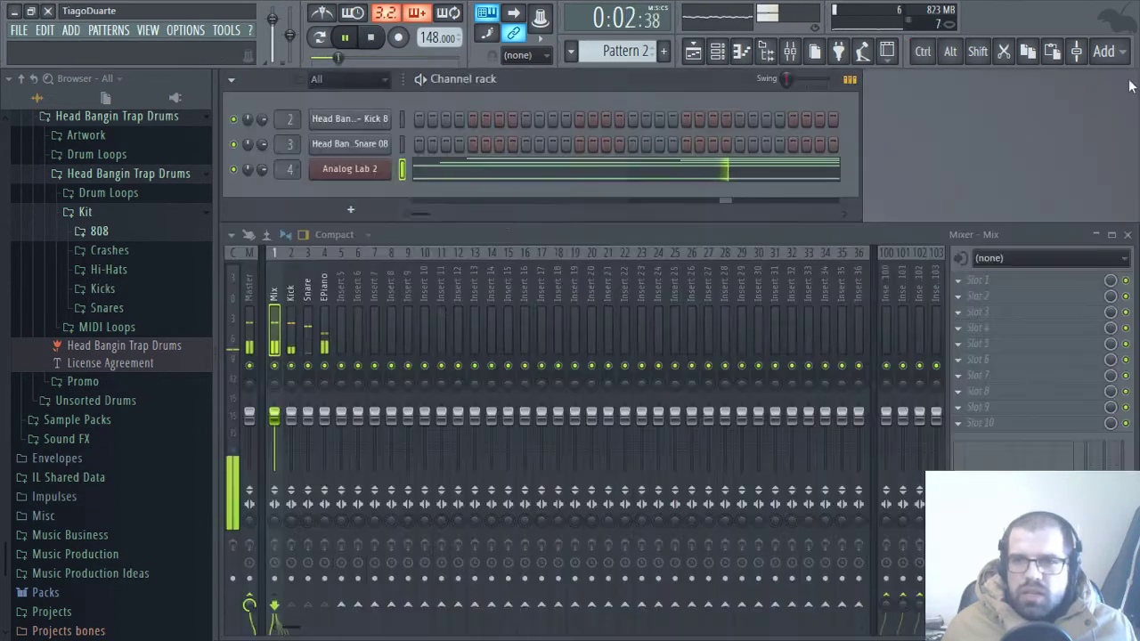
left_click(325, 284)
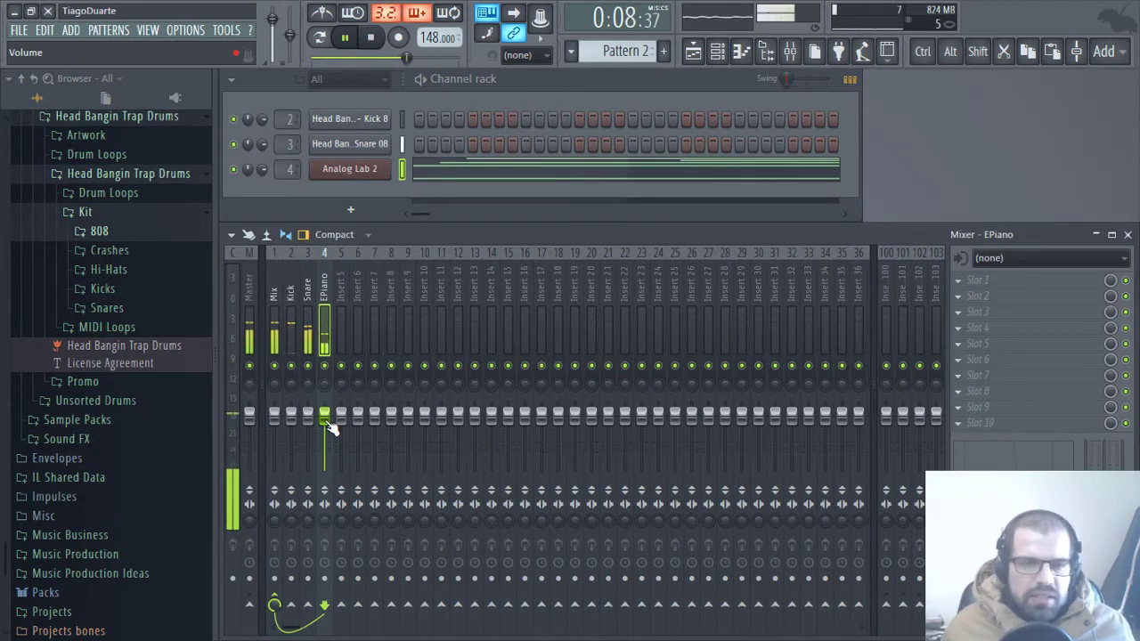
Step: Reopen the Analog Lab 2 notes, select the C4 and C5 at bar 5, lower their velocities and clear the selection
left_click(538, 179)
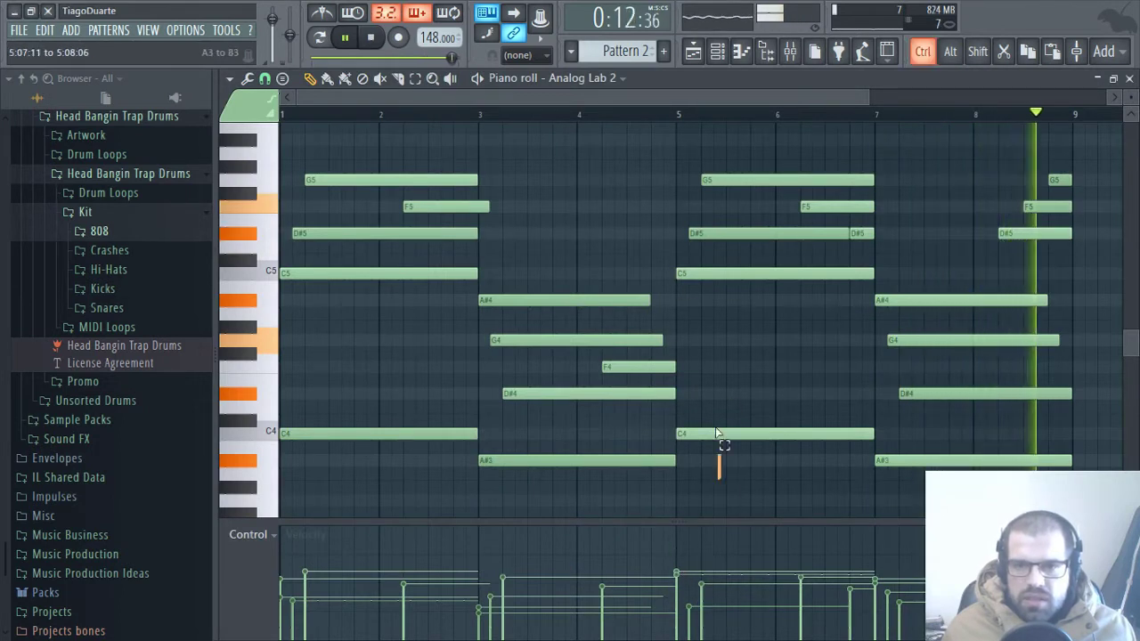
left_click_drag(719, 463, 686, 266)
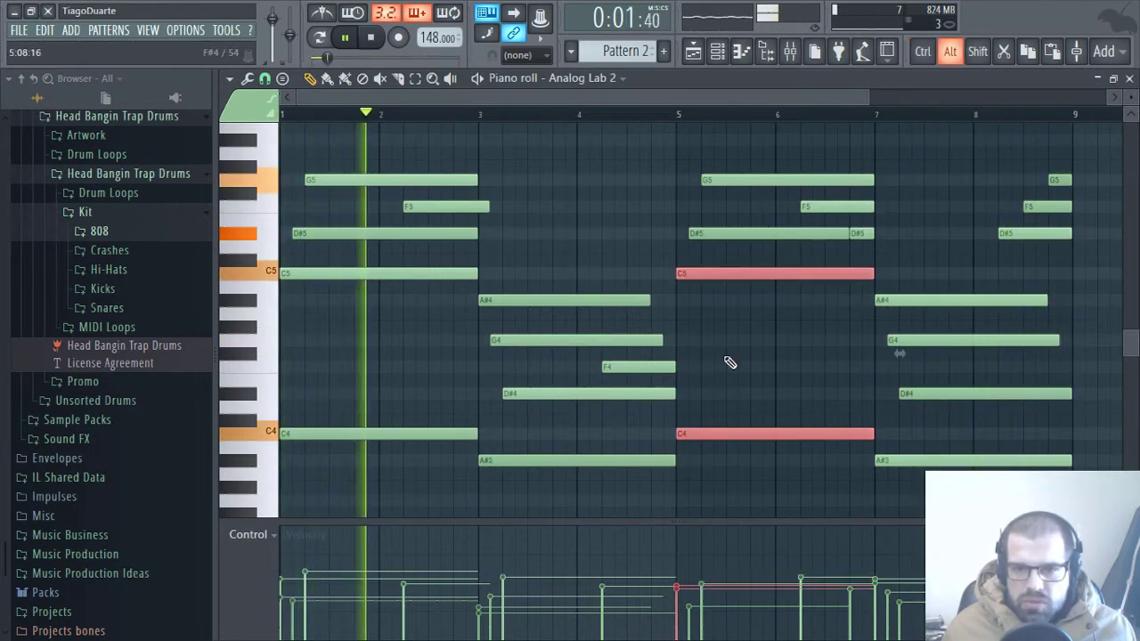
left_click(819, 470)
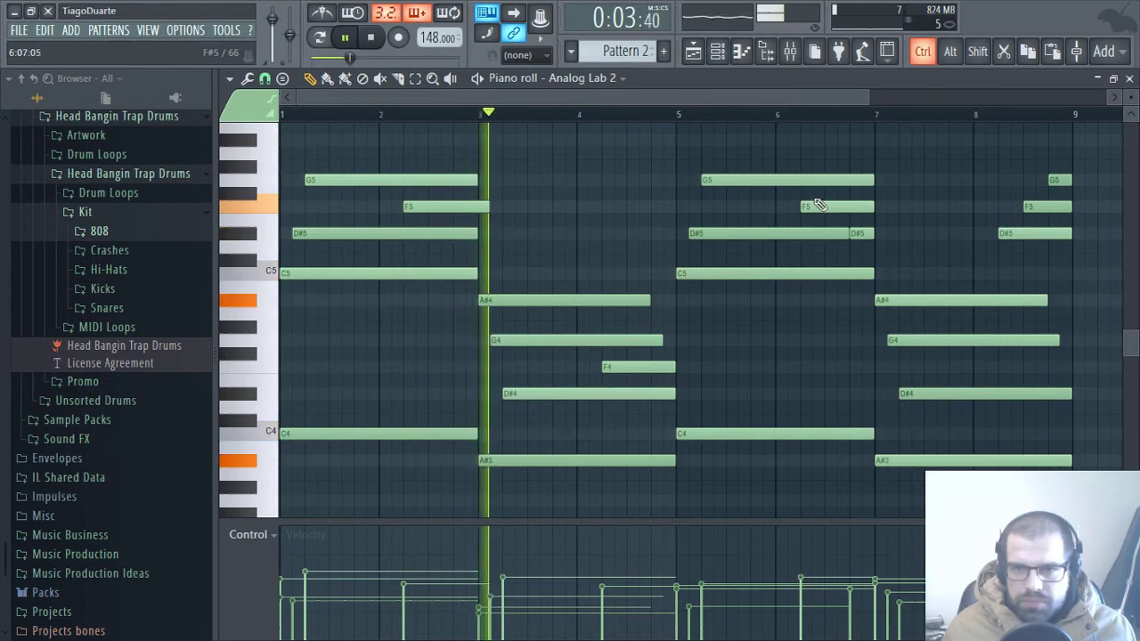
Step: Lower the velocities of the G5 and C5 in bar 1 and the F5 in bar 6, clear the selection and close the piano roll
scroll(818, 206, "down", 1, "alt")
scroll(803, 392, "down", 1, "alt")
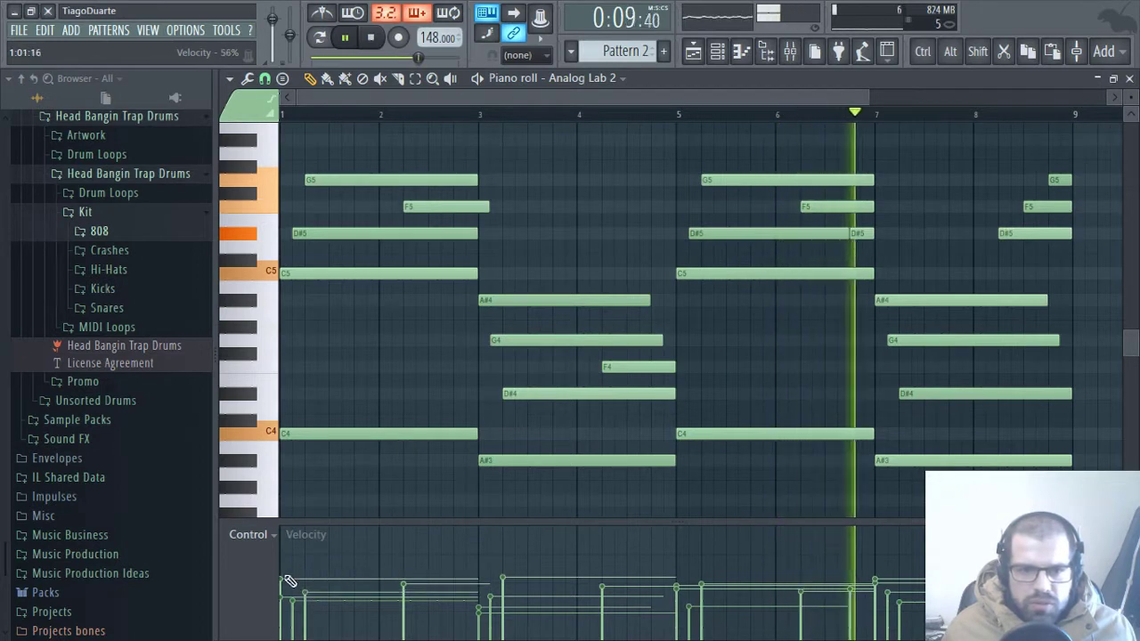
left_click_drag(300, 259, 306, 283)
scroll(349, 408, "down", 1, "alt")
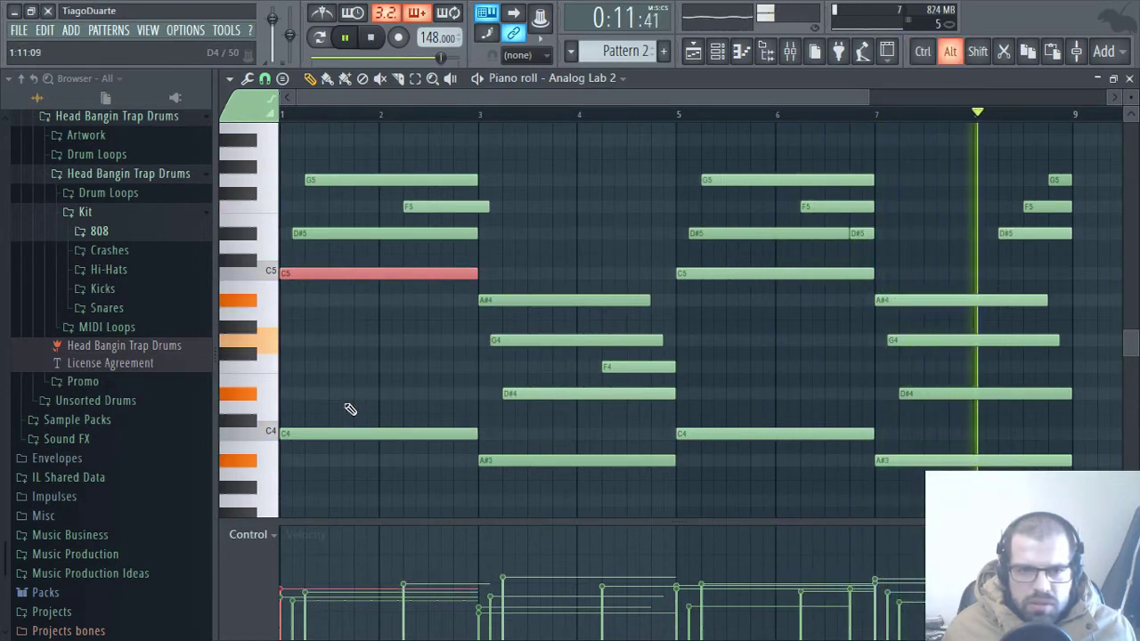
key("ctrl+d")
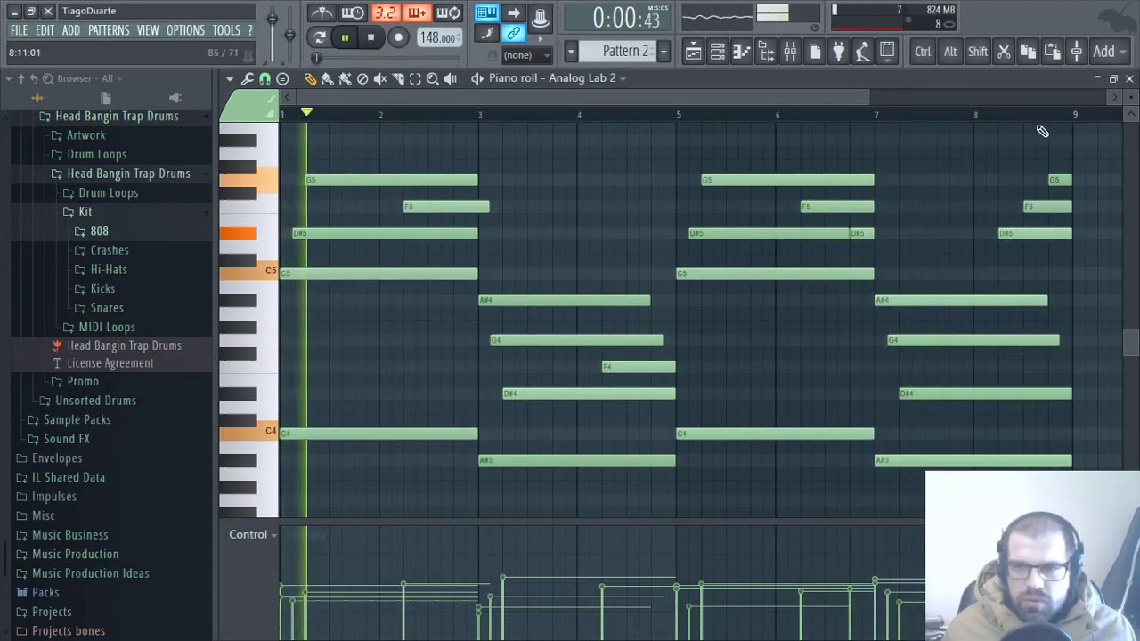
left_click(1130, 79)
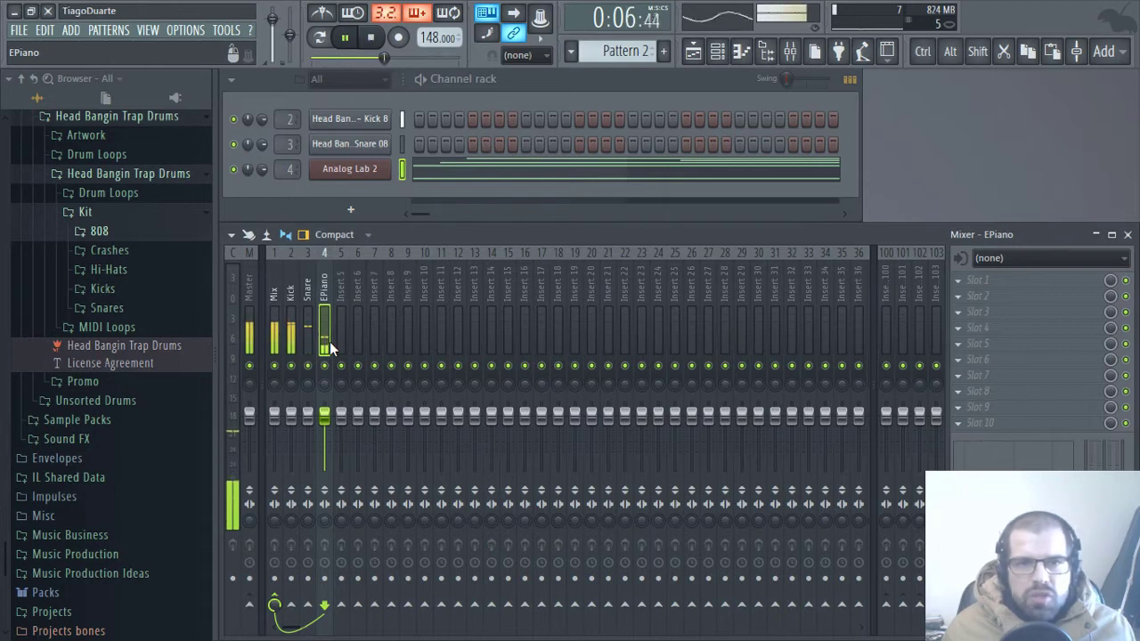
Step: Raise the Analog Lab 2 channel volume and slightly lower the EPiano track's mixer fader
left_click_drag(260, 169, 261, 157)
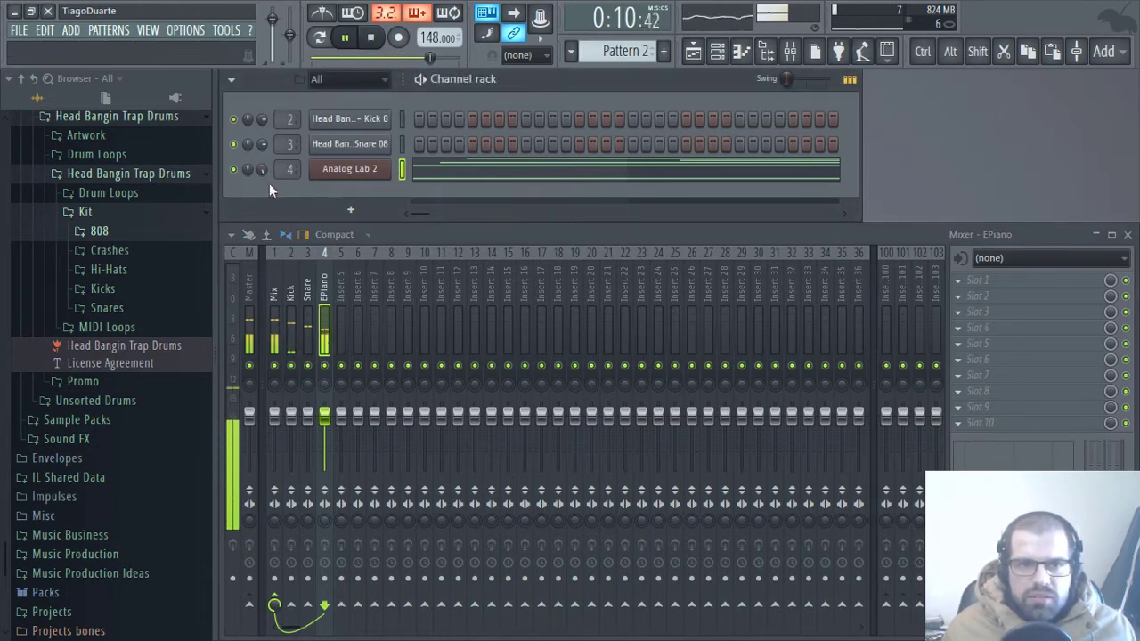
left_click_drag(326, 432, 326, 434)
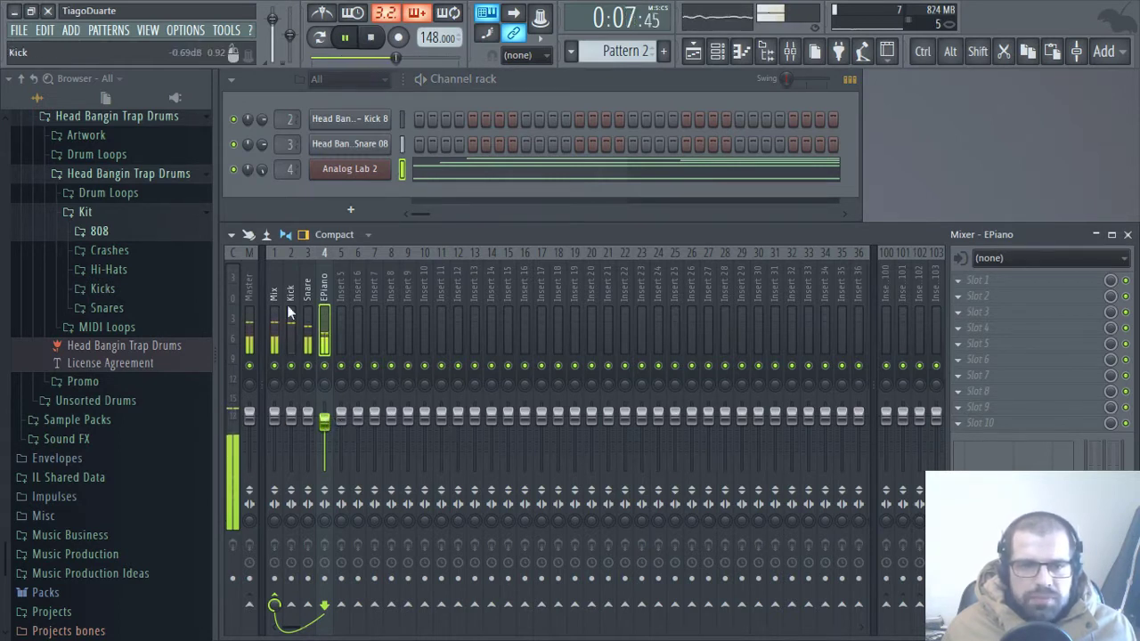
Step: Add Fruity Limiter to the Master track's first effect slot, raise its gain to about 6.9 dB and close it
left_click(253, 289)
left_click(975, 279)
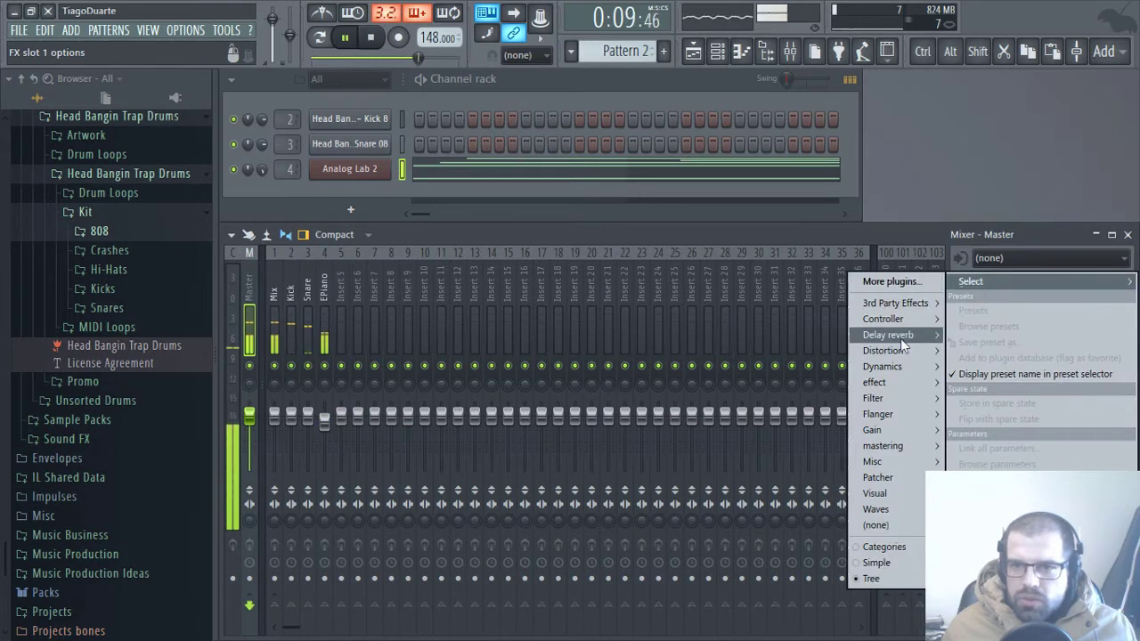
mouse_move(888, 360)
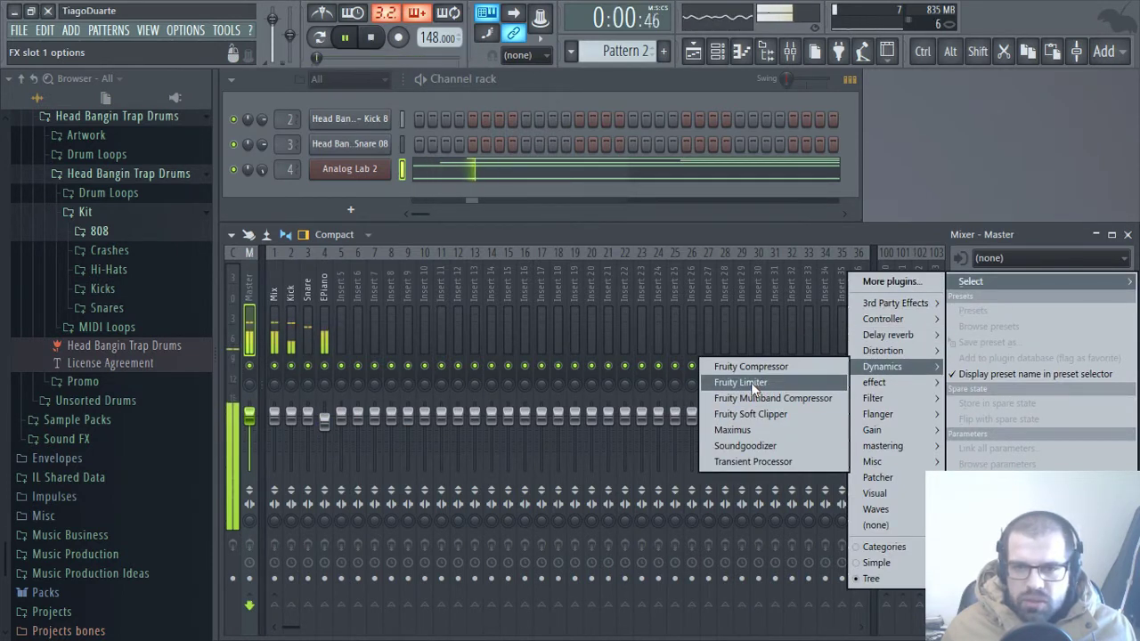
left_click(755, 384)
left_click_drag(118, 335, 73, 321)
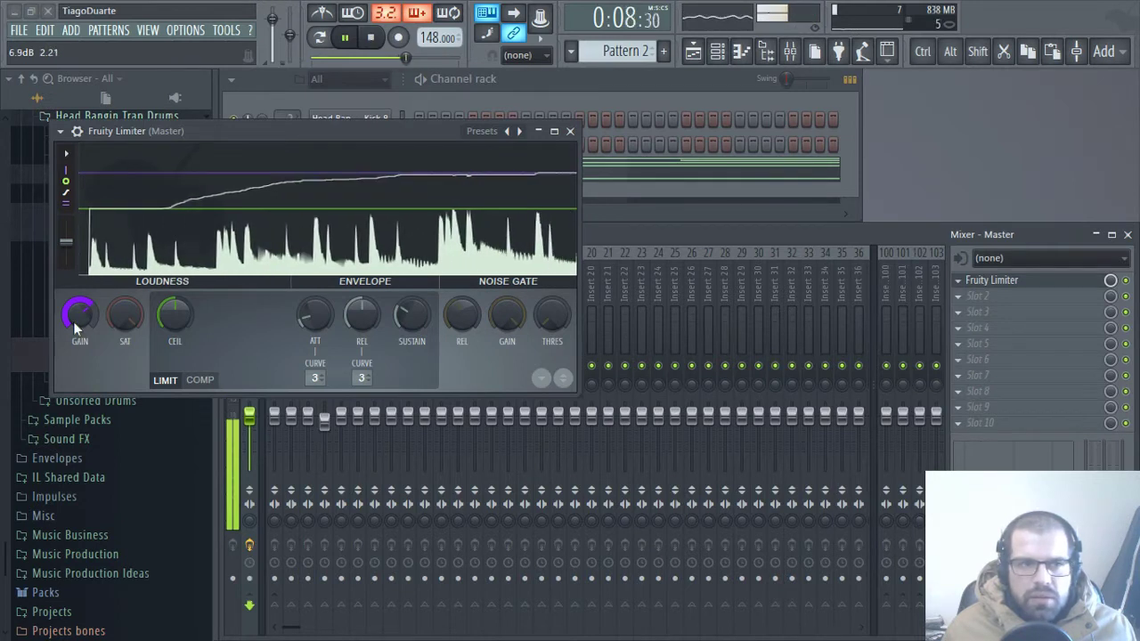
left_click(571, 131)
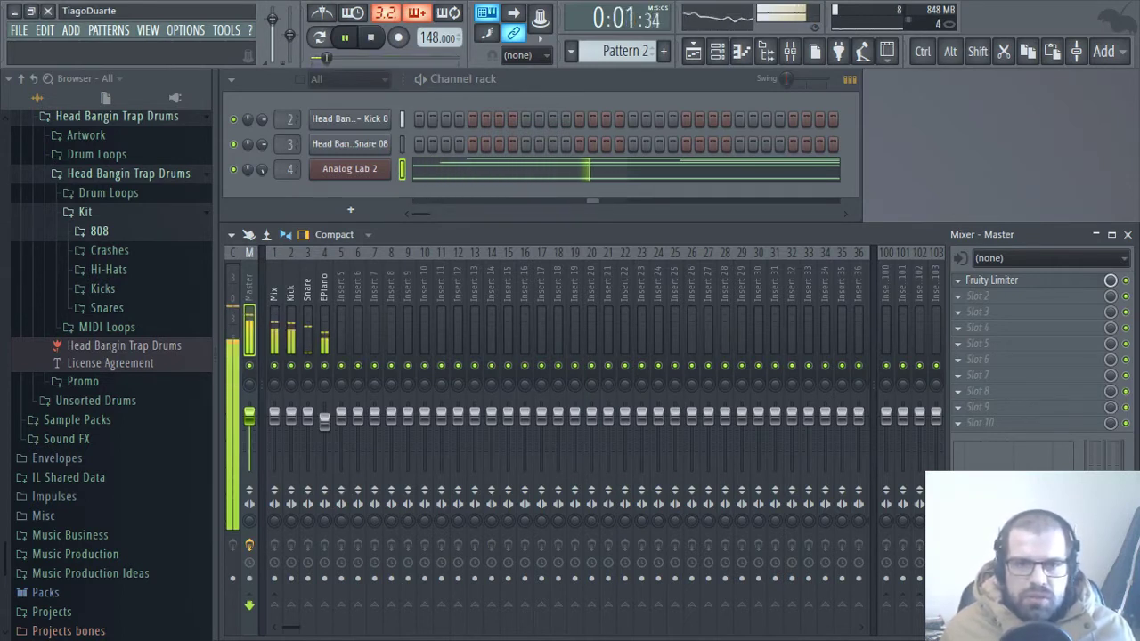
Step: Audition the Head Bangin kit's hi-hat samples from Hi hat 1 to Hi hat 15
left_click(130, 272)
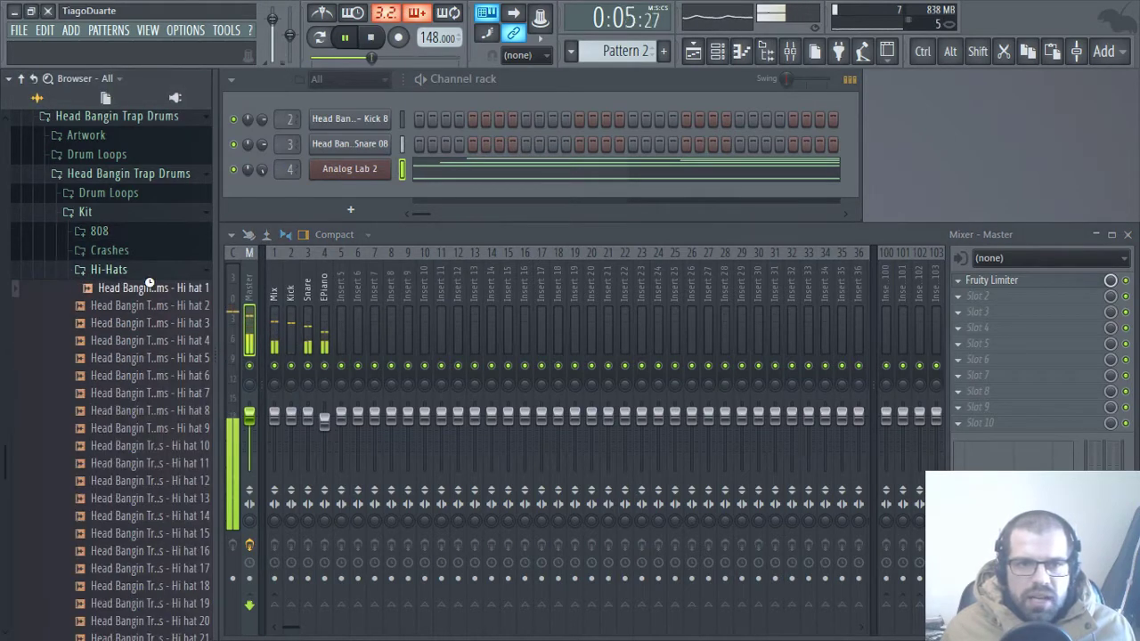
key("Down")
key("Down")
key("Down")
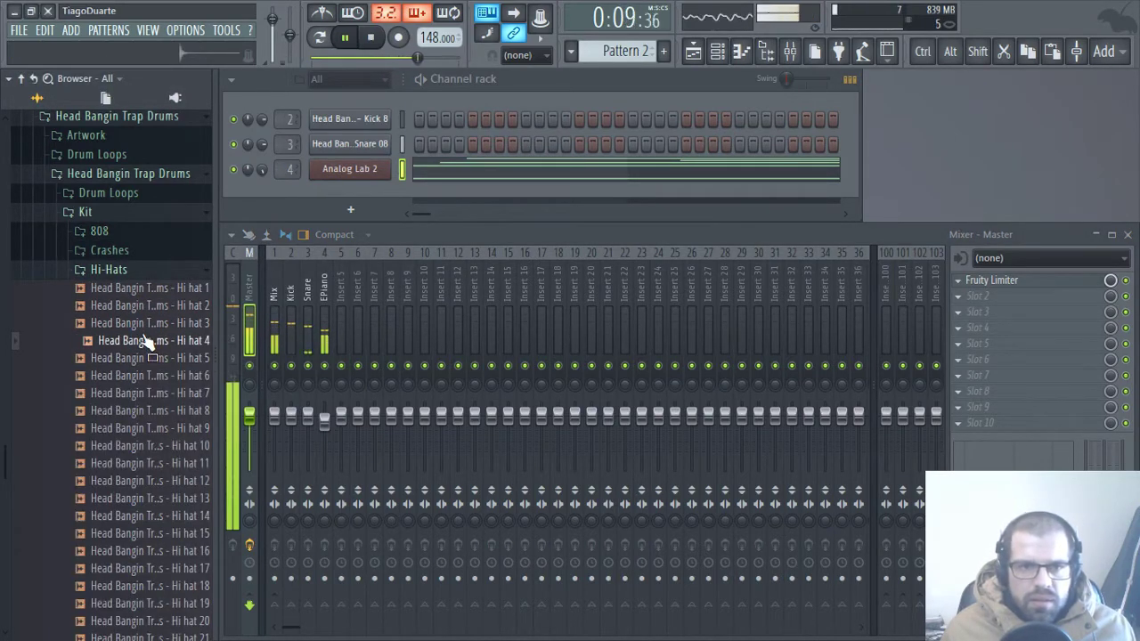
key("Down")
key("Down")
key("Down")
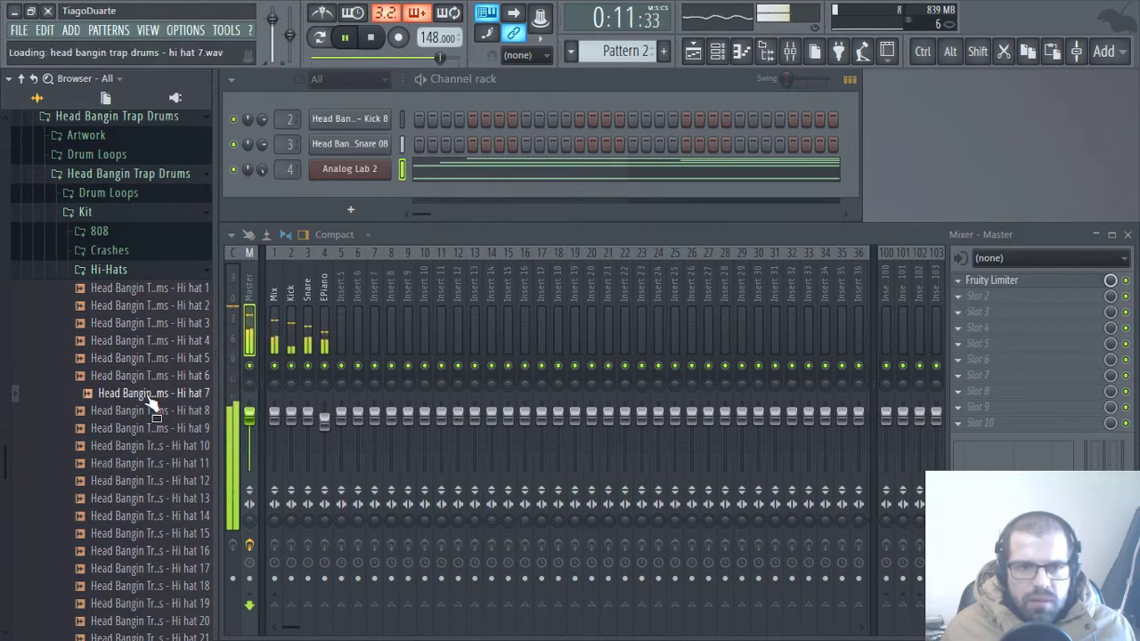
key("Down")
key("Down")
key("Down")
key("Down")
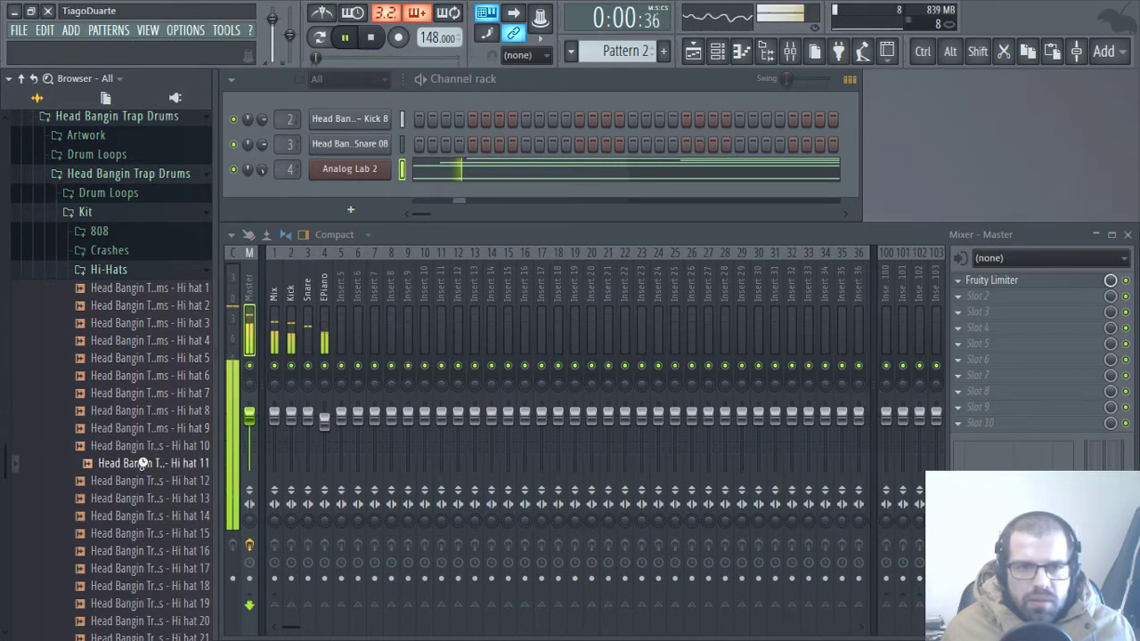
left_click(145, 481)
left_click(144, 499)
left_click(143, 516)
left_click(140, 534)
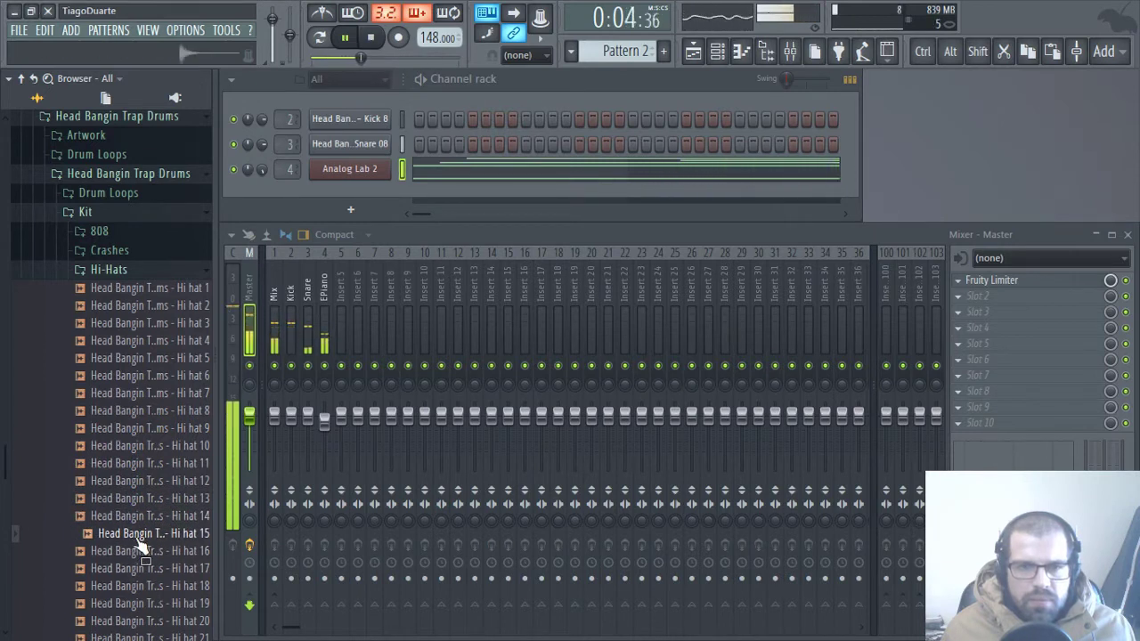
Step: Add Hi hat 15 as a new channel and program it in Pattern 3 on steps 5, 13, 21 and 29
left_click_drag(139, 540, 353, 192)
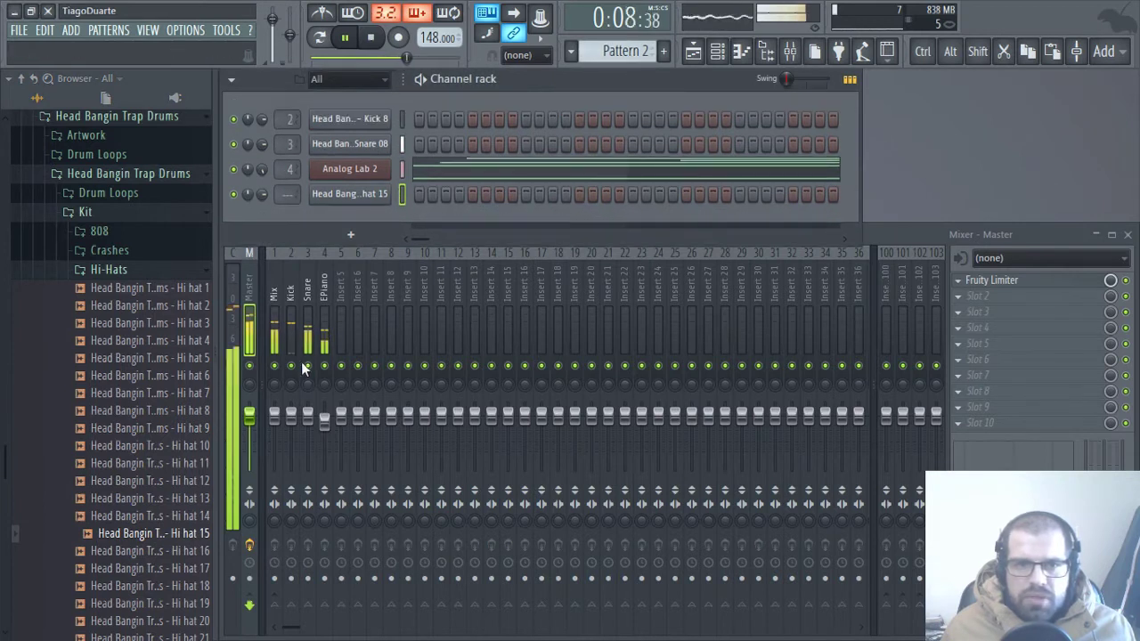
scroll(606, 53, "down", 1)
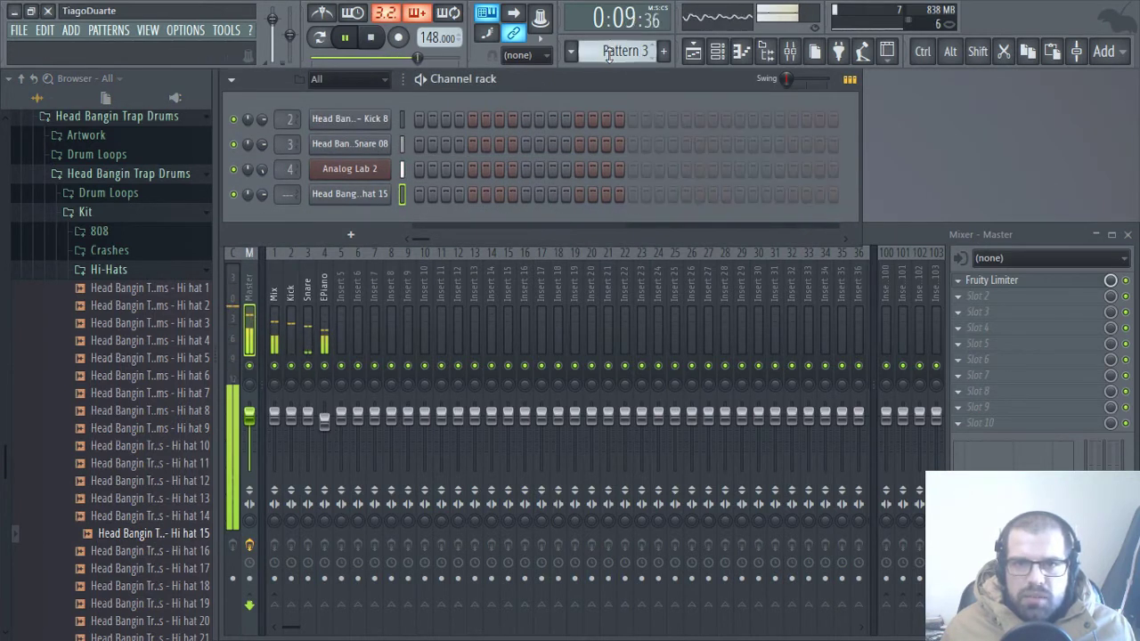
left_click(471, 194)
left_click(579, 195)
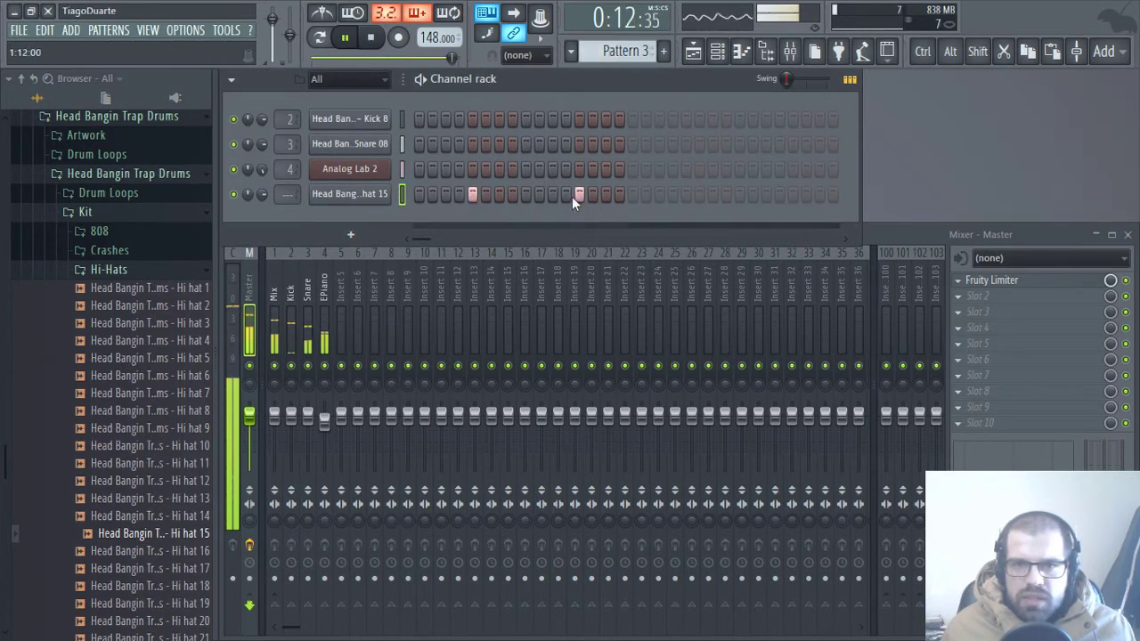
left_click(688, 194)
left_click(792, 194)
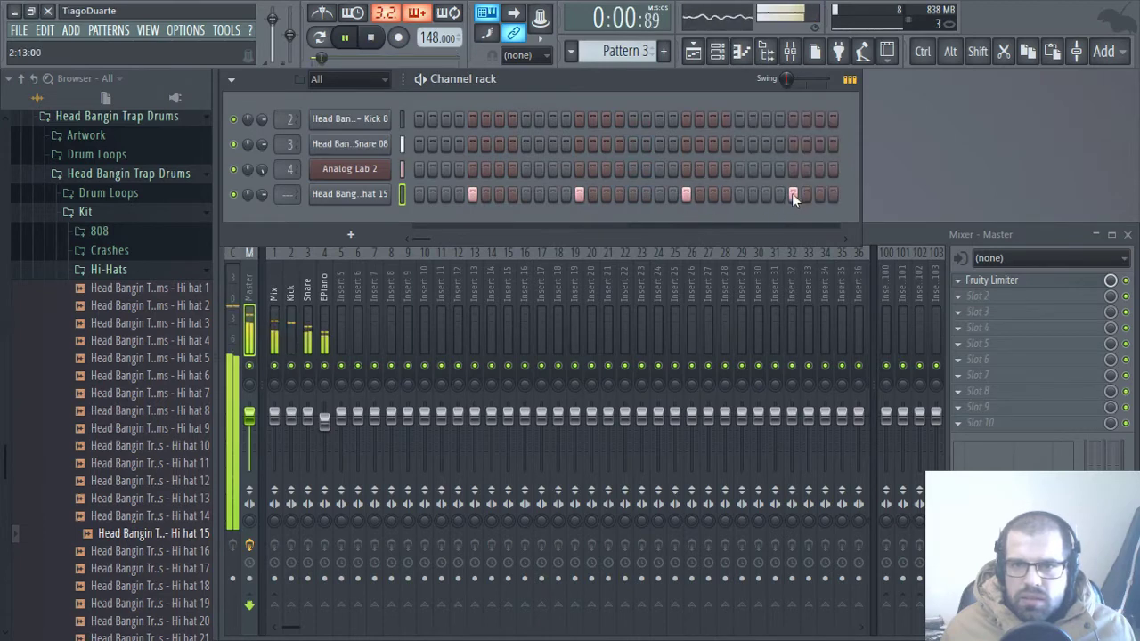
Step: Place Pattern 3 four times on Track 3 of the playlist across bars 1 to 8 and close the playlist
left_click(693, 51)
mouse_move(476, 245)
left_mouse_down()
mouse_move(466, 247)
mouse_move(820, 335)
left_mouse_up()
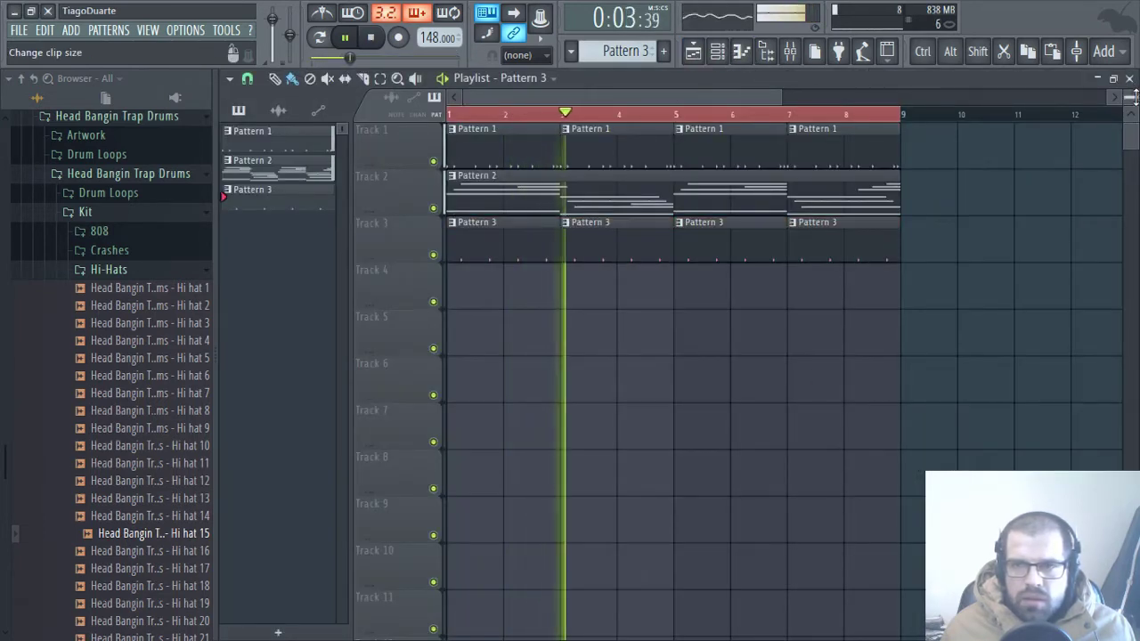
left_click(1130, 78)
Step: Assign the Hi hat 15 channel to mixer track 5 and lower that track's fader
scroll(290, 194, "up", 6)
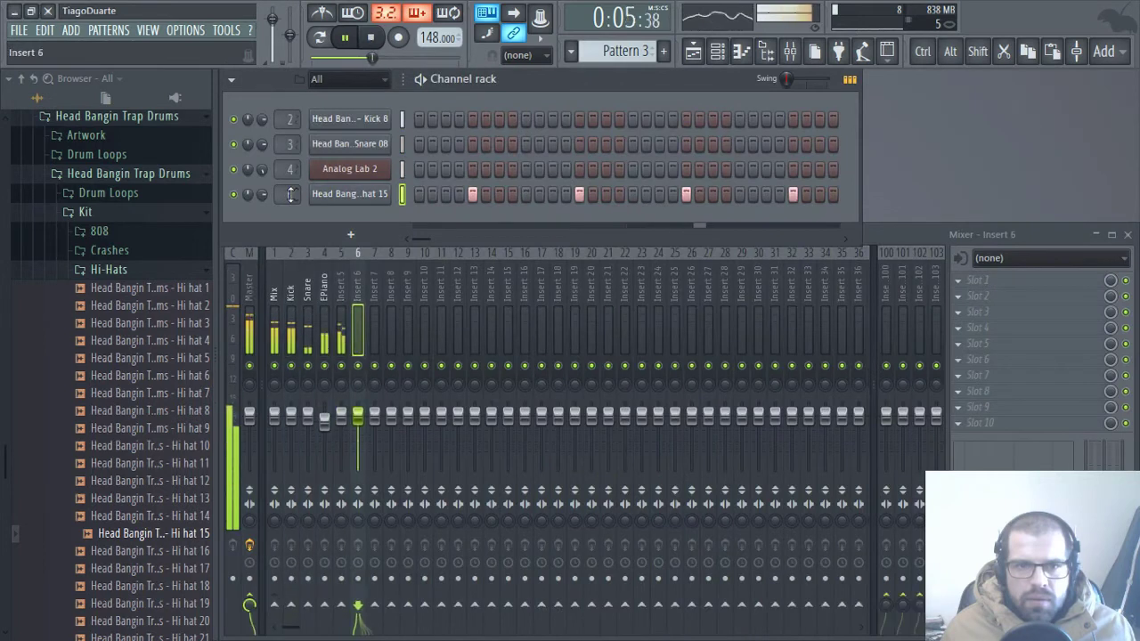
scroll(289, 194, "down", 1)
left_click_drag(341, 416, 341, 446)
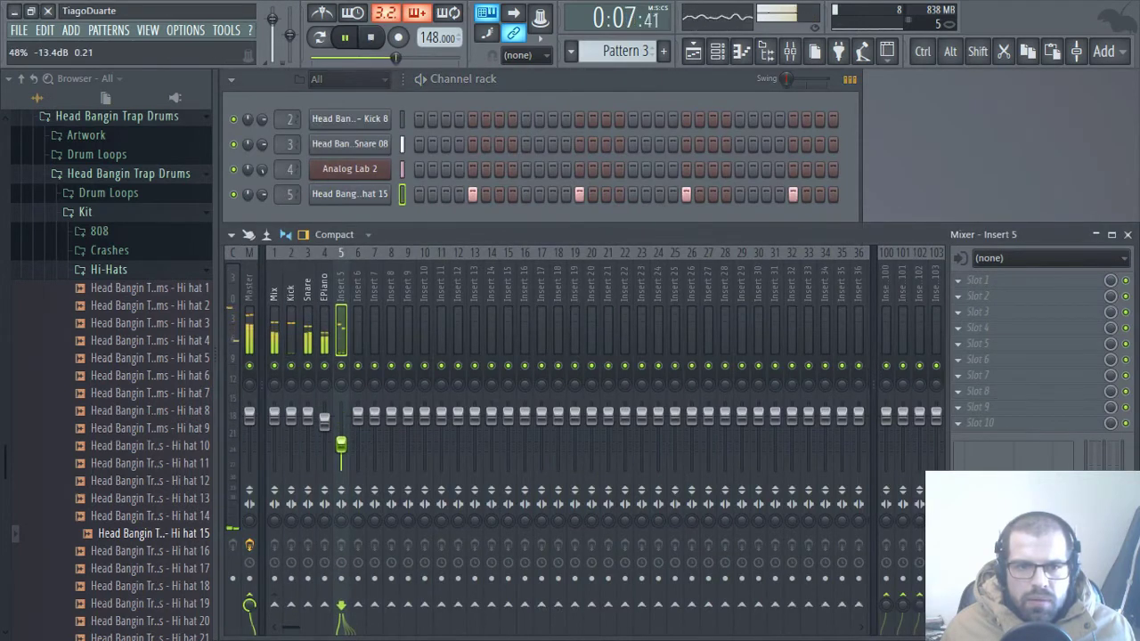
Step: Route mixer track 5 only to the Mix track and name it Hi hat
right_click(275, 605)
left_click(308, 578)
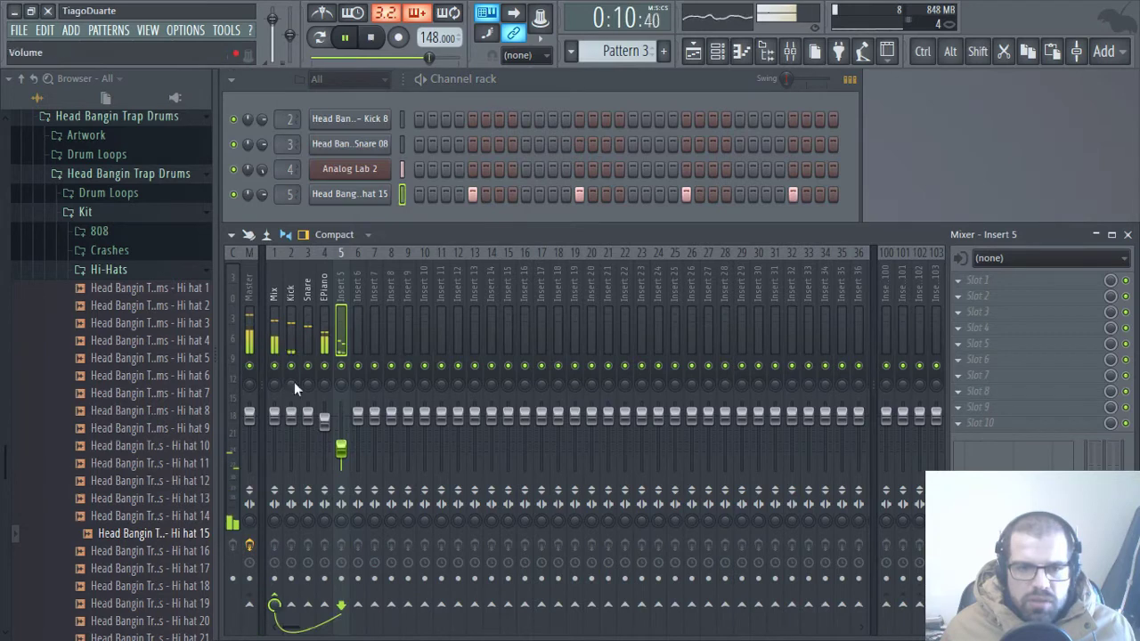
double_click(343, 283)
type("Hi hat")
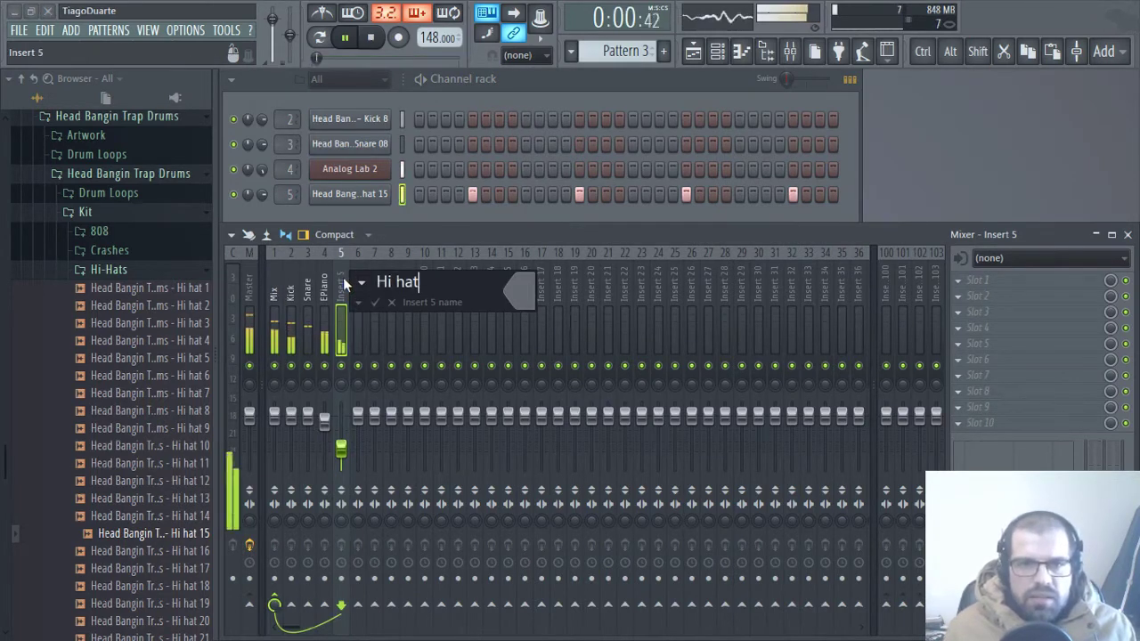
key("Return")
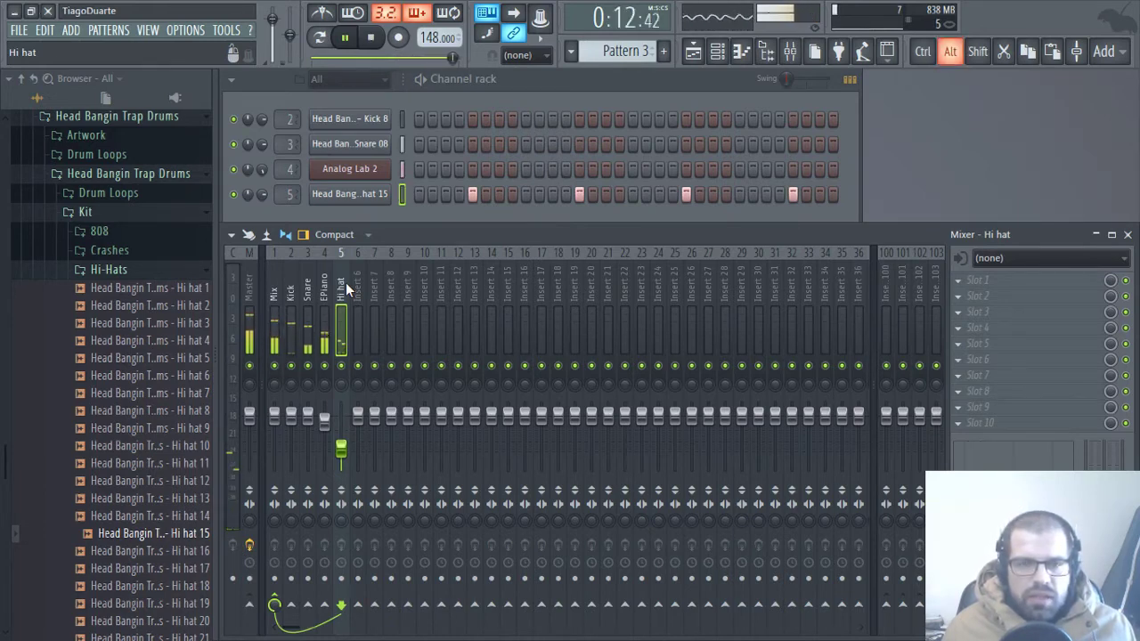
Step: Move the Hi hat mixer track ahead of EPiano and place the Analog Lab 2 channel below the hi-hat channel
key("alt+Left")
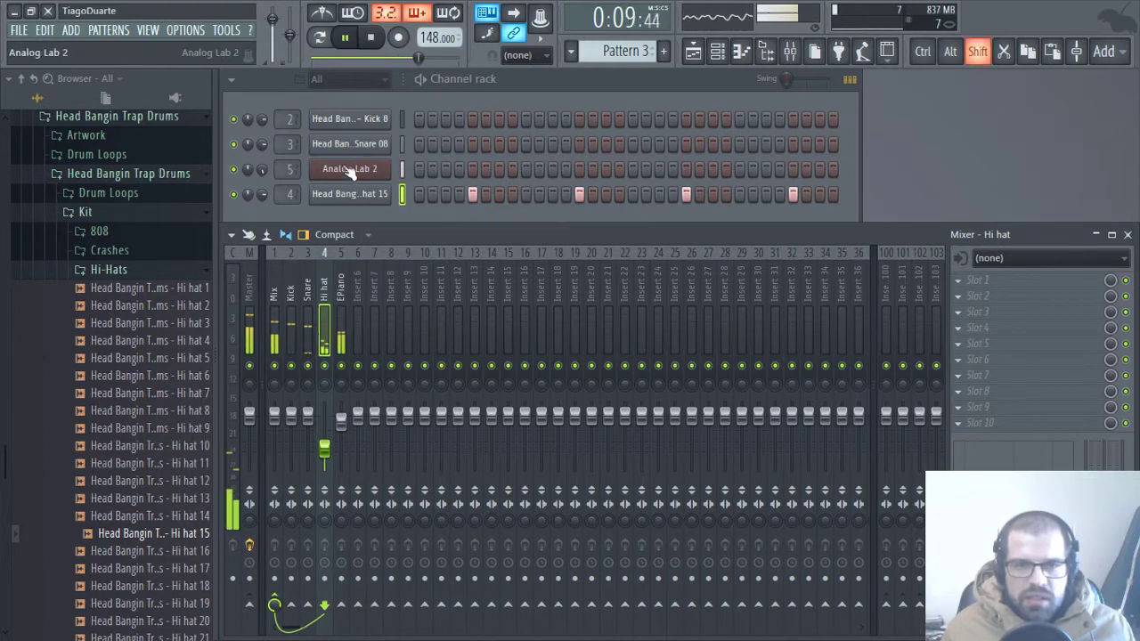
left_click(472, 105)
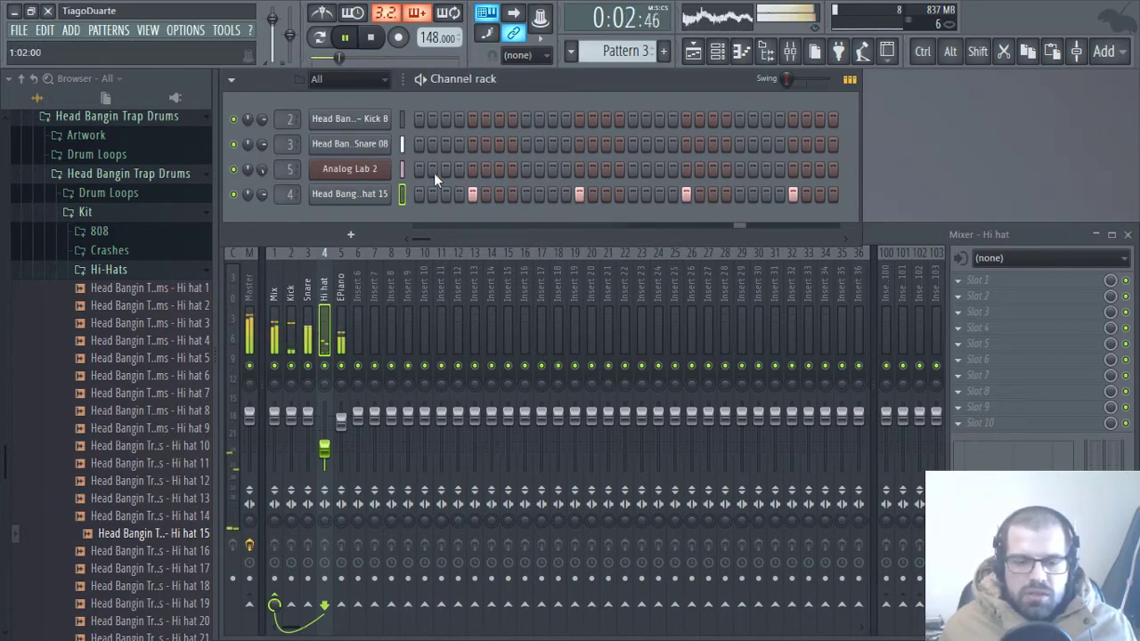
key("shift")
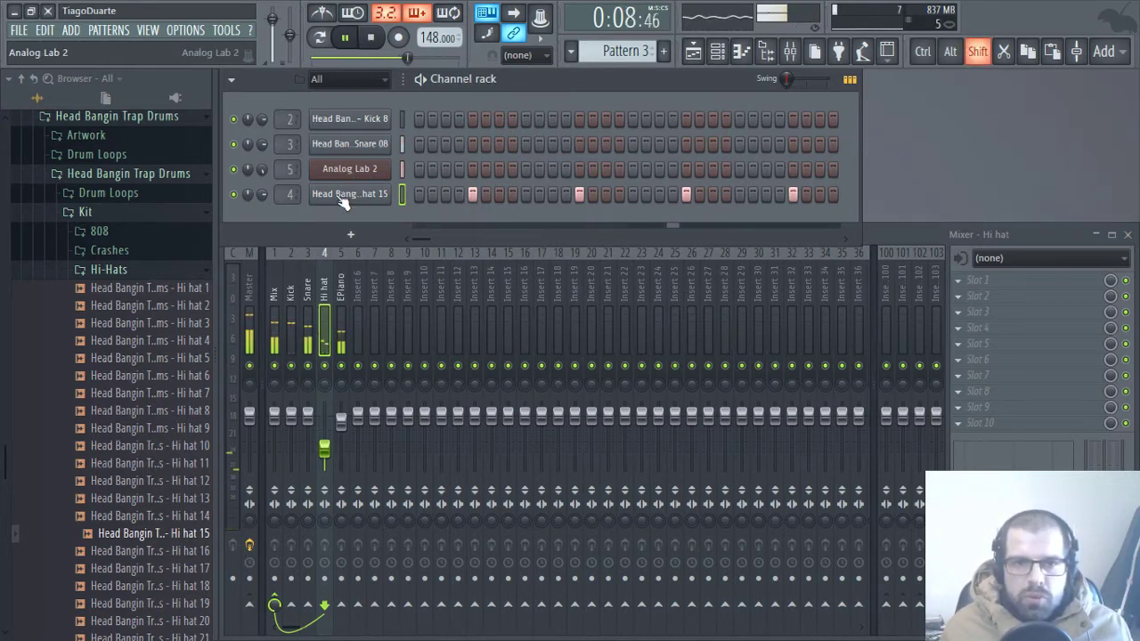
scroll(343, 200, "down", 1)
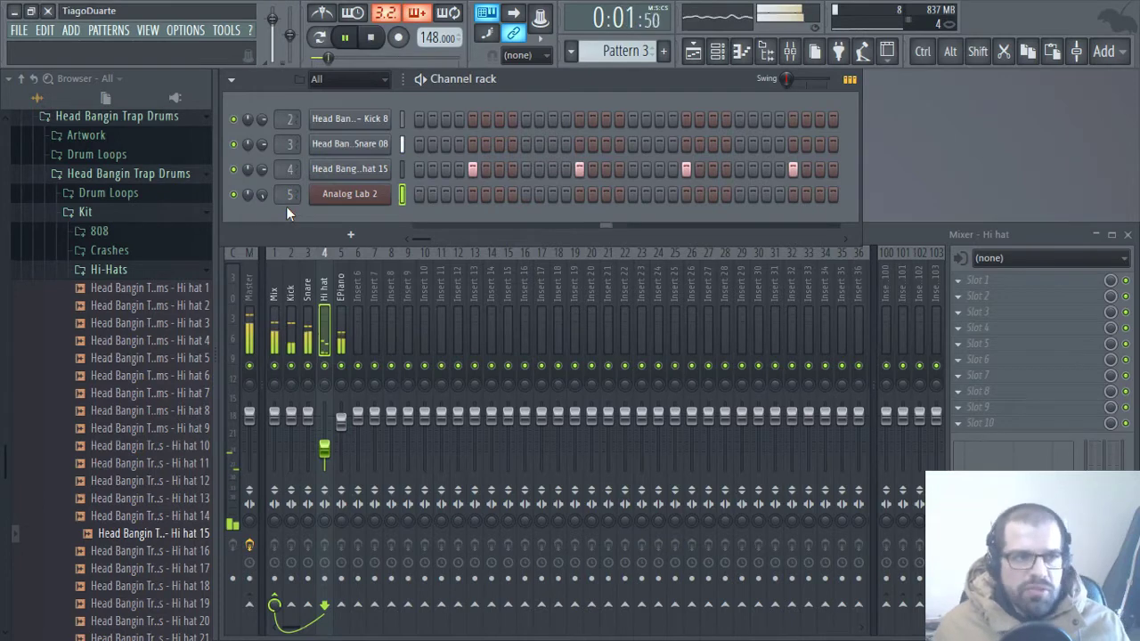
Step: Audition the Head Bangin 808 samples from 01 through 17 in the kit's 808 folder
left_click(109, 269)
left_click(102, 232)
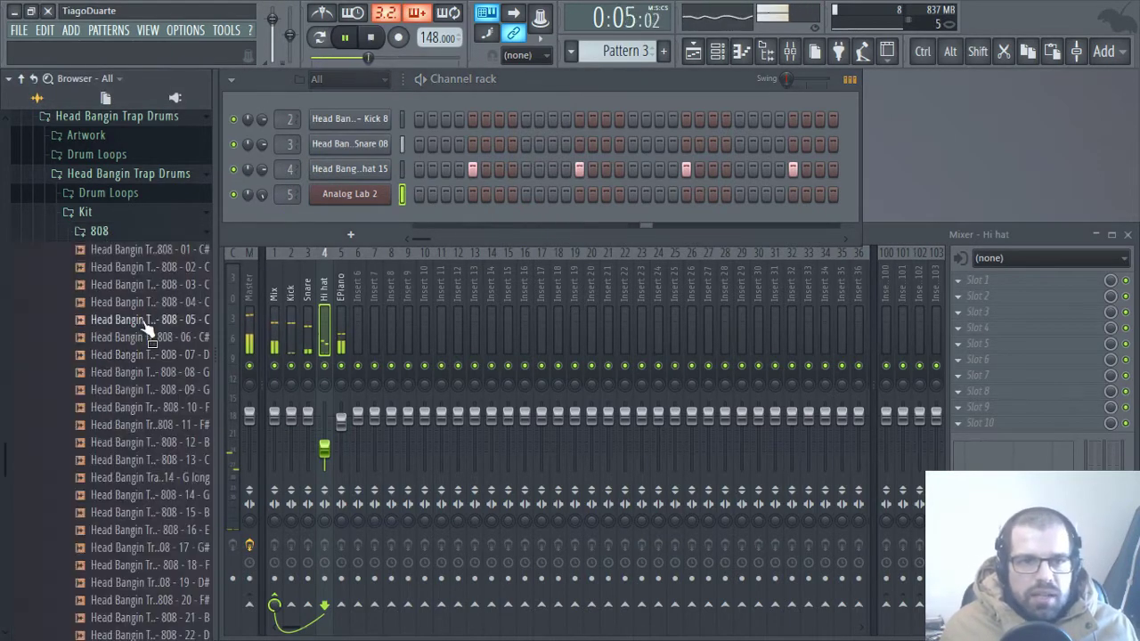
left_click(140, 270)
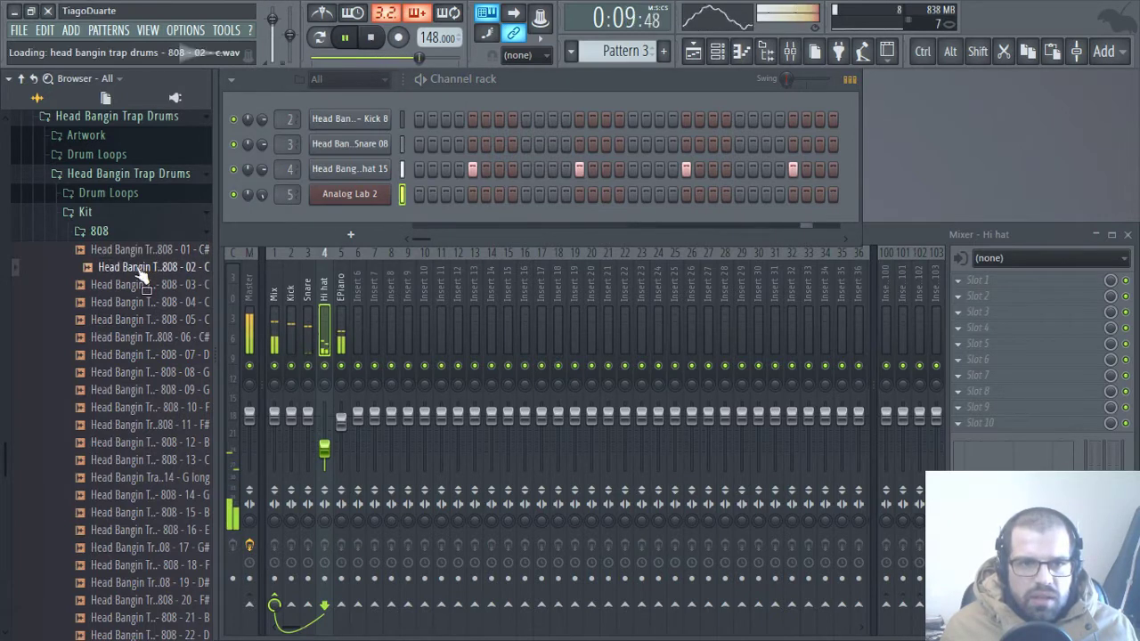
left_click(139, 285)
left_click(140, 302)
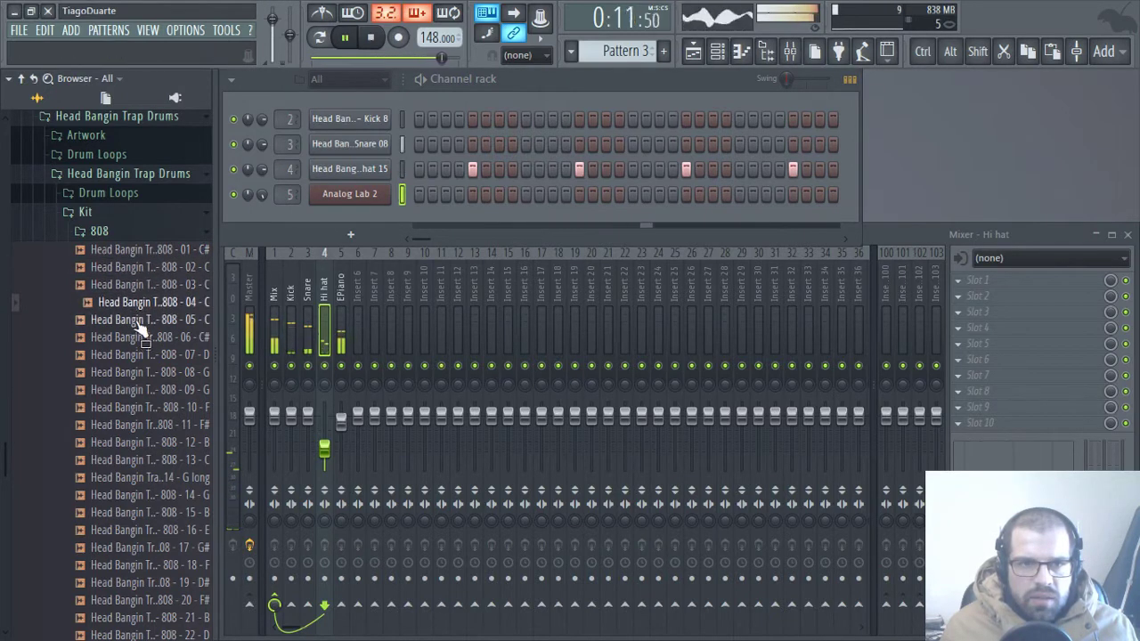
left_click(140, 319)
left_click(138, 337)
left_click(134, 354)
left_click(133, 373)
left_click(132, 390)
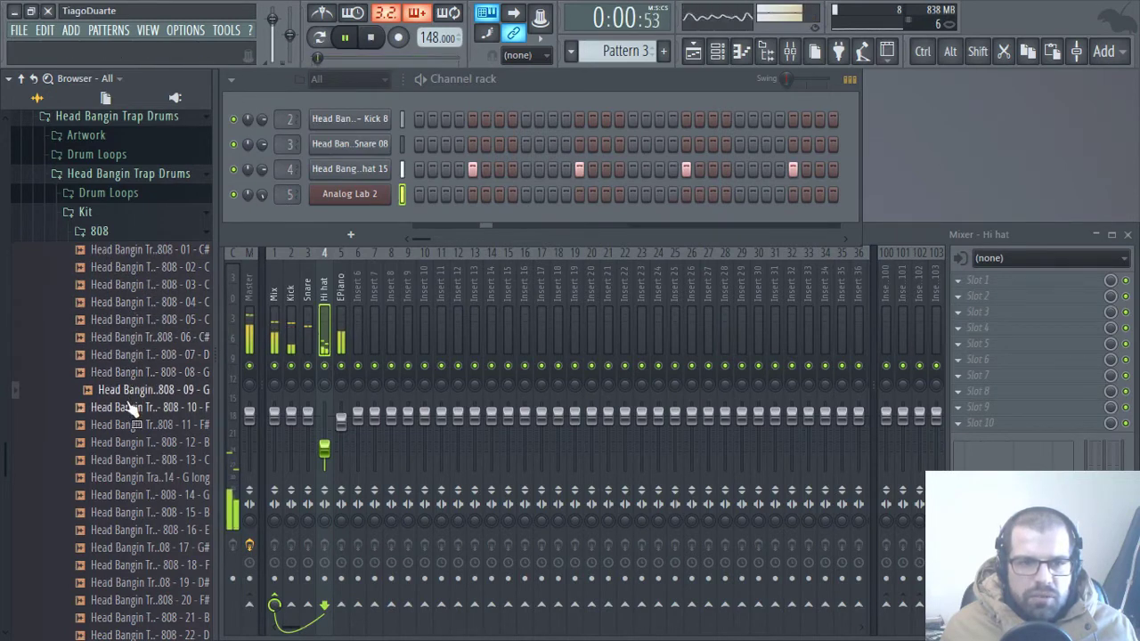
left_click(126, 407)
left_click(129, 425)
left_click(131, 441)
left_click(132, 460)
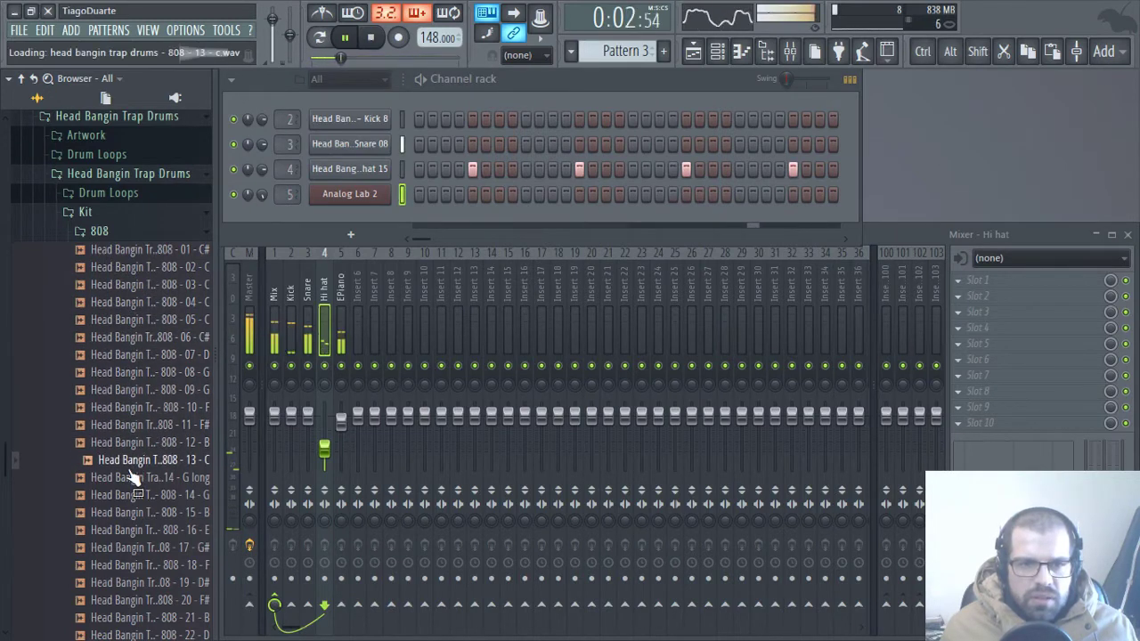
left_click(134, 477)
left_click(125, 547)
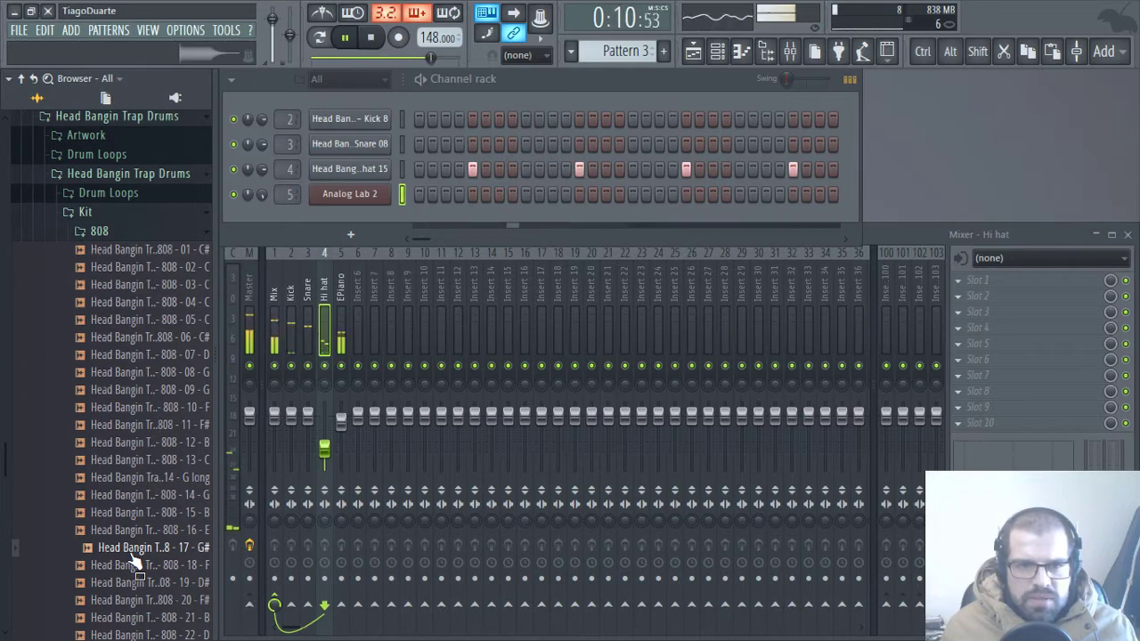
Step: Load the 808 - 17 - G# sample as a new channel below Analog Lab 2 and set its root note to G#5
left_click_drag(132, 556, 379, 221)
left_click(360, 223)
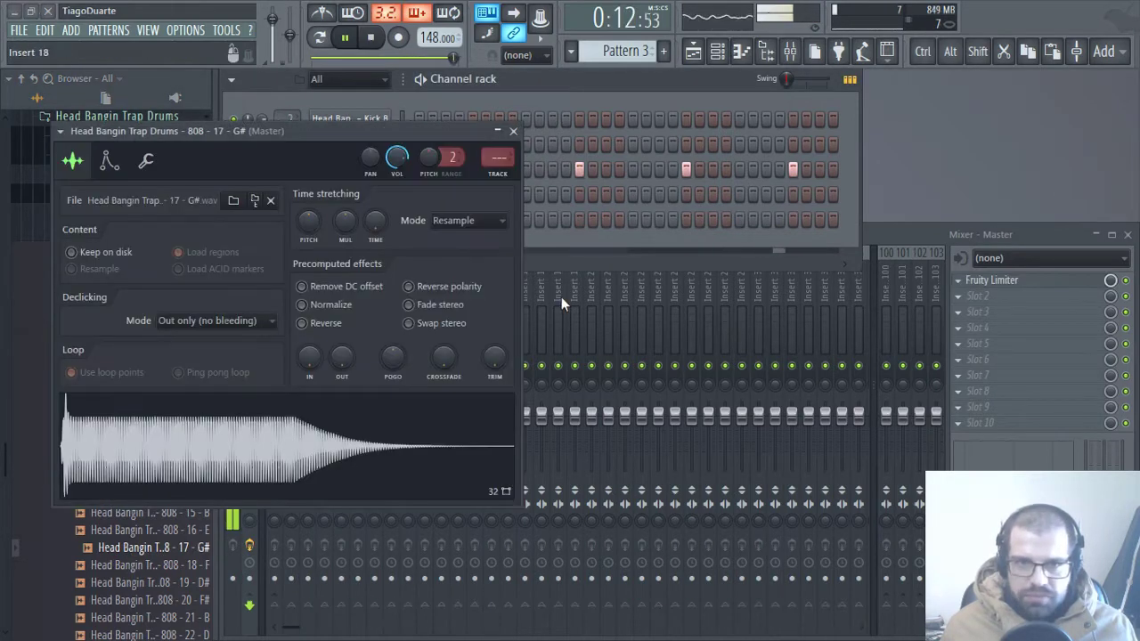
left_click(107, 162)
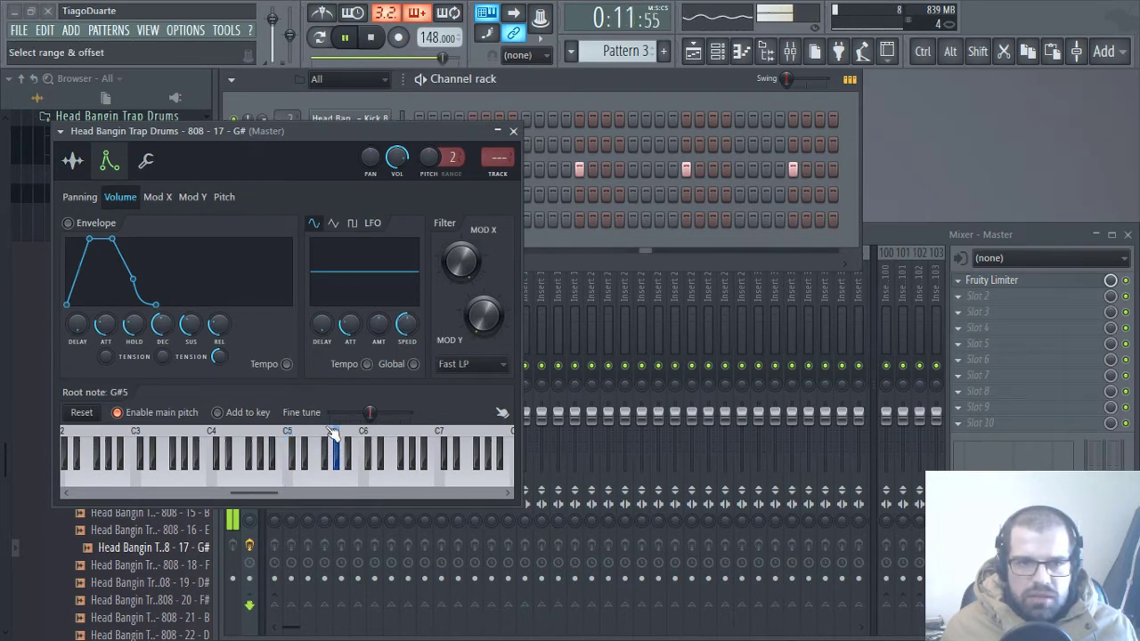
Step: Enable the 808's volume envelope with maximum hold and minimum attack, decay, sustain and release, and audition it on C6
left_click_drag(105, 325, 133, 303)
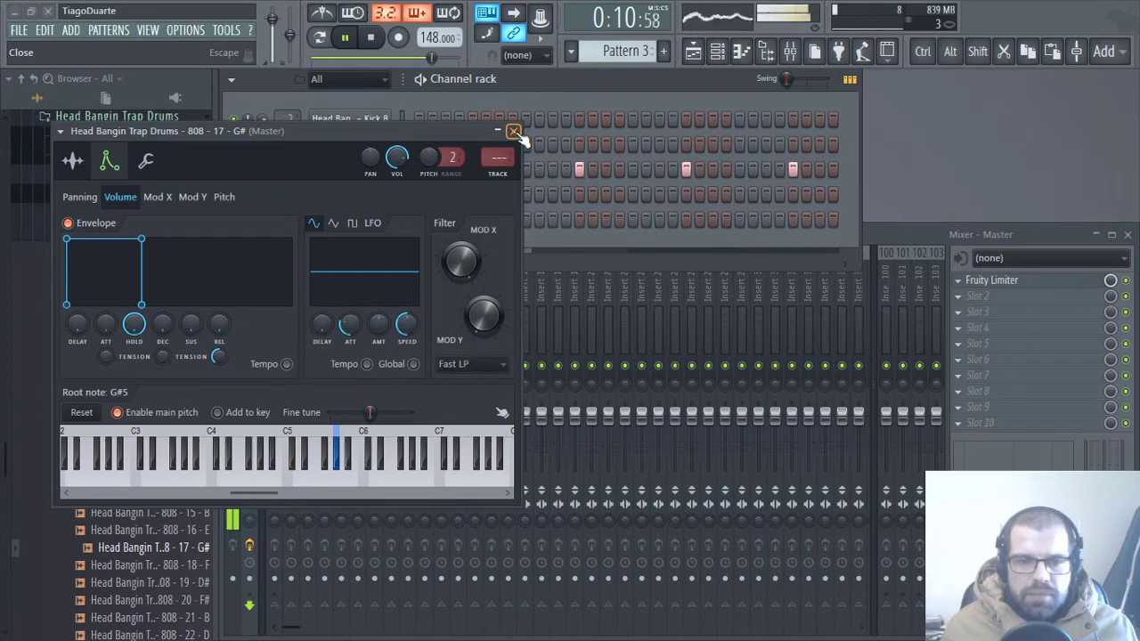
key("space")
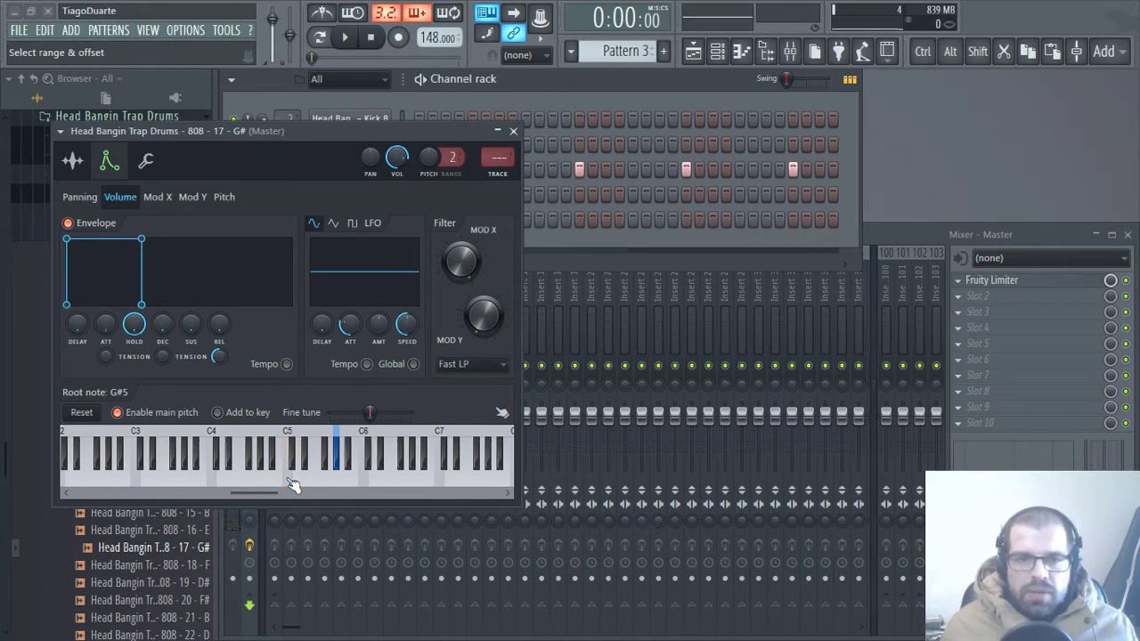
left_click(365, 483)
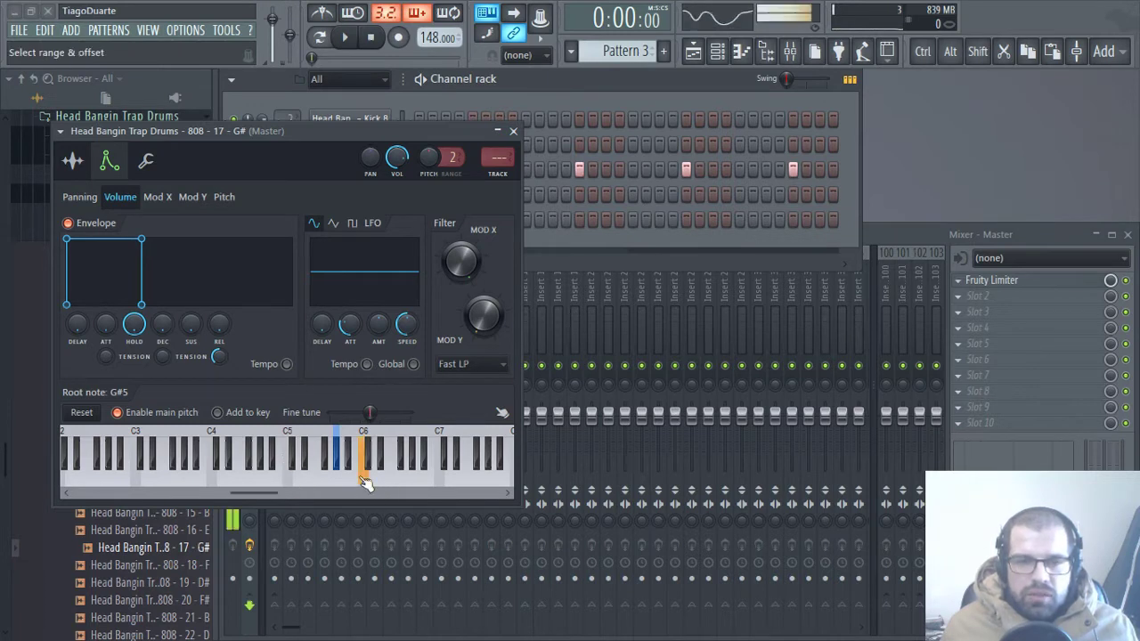
left_click(367, 484)
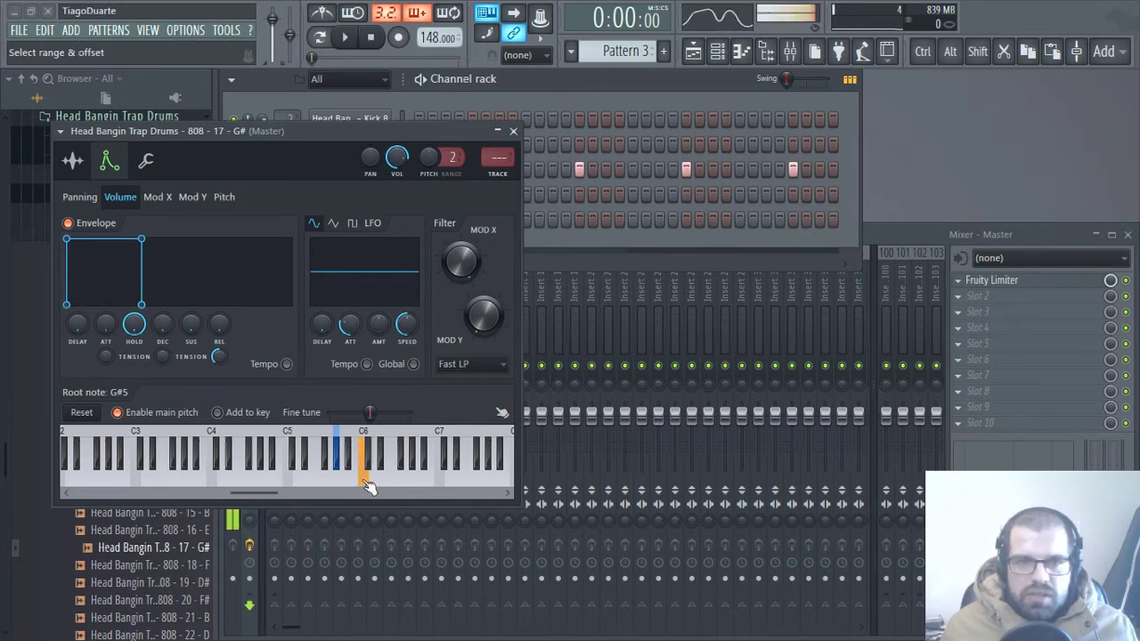
left_click(369, 487)
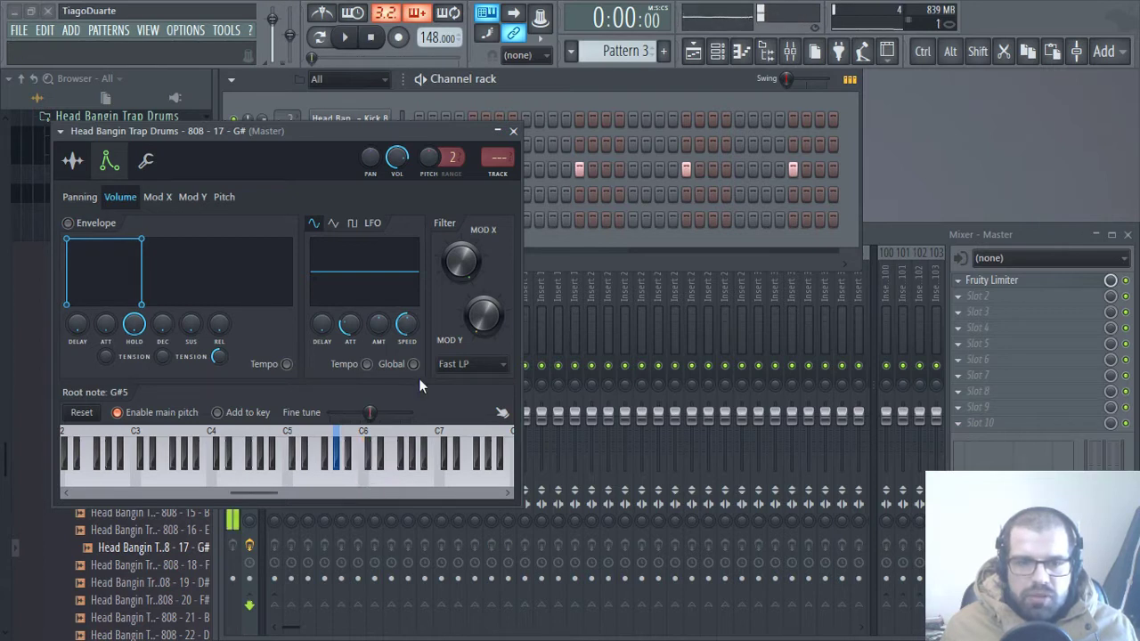
left_click(372, 484)
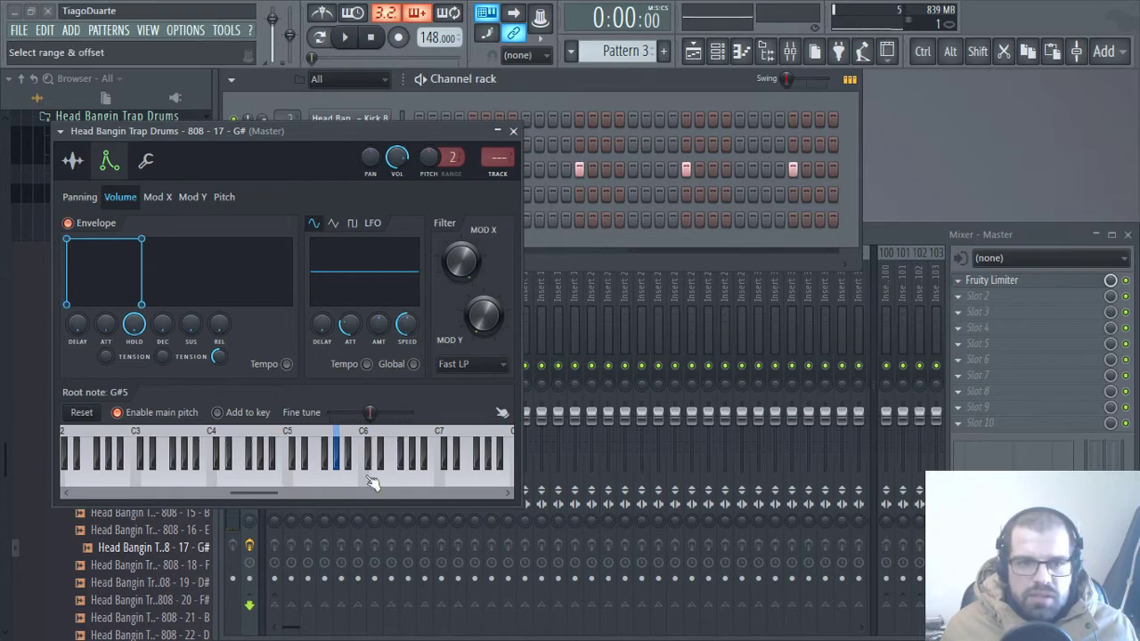
left_click(373, 481)
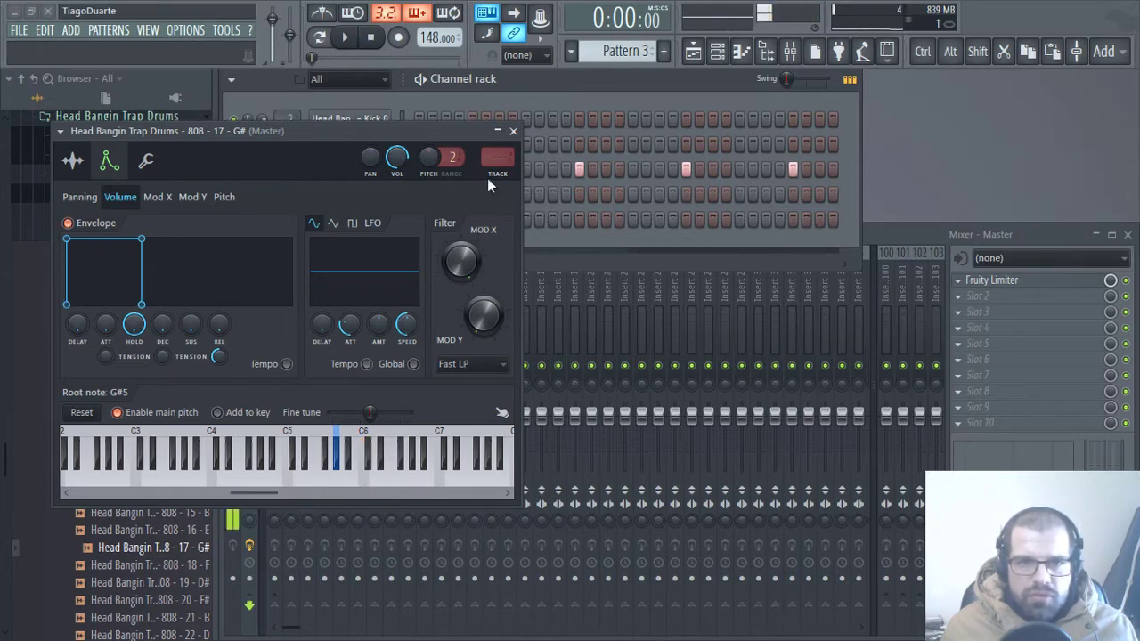
left_click(514, 131)
Step: Assign the 808 channel to mixer track 6, name the track 808 and lower its fader
scroll(286, 219, "up", 6)
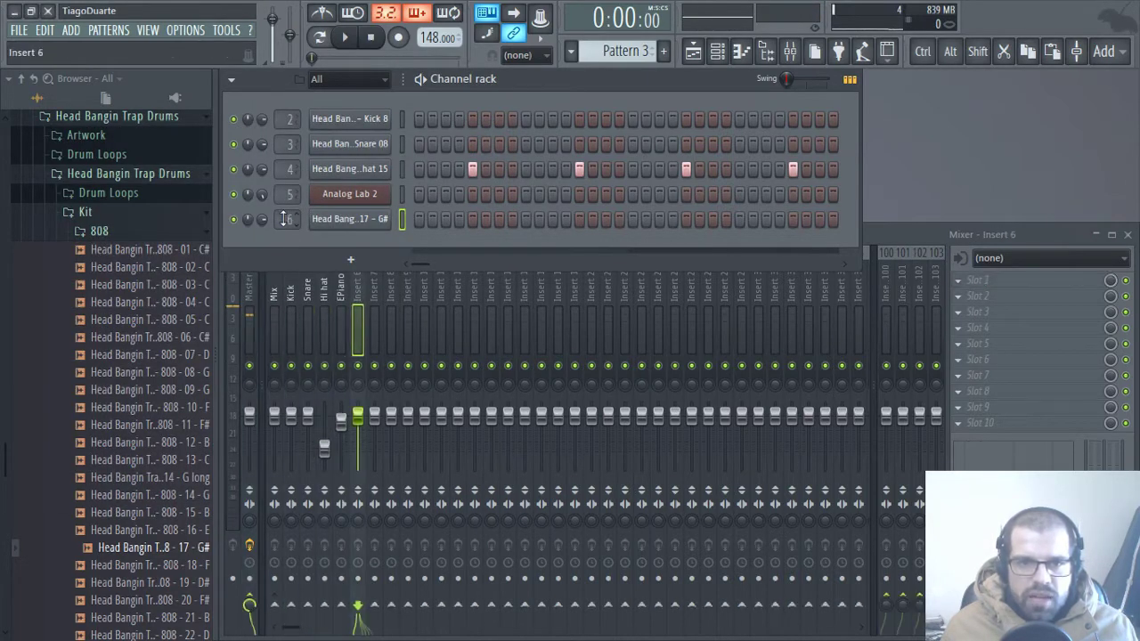
double_click(364, 292)
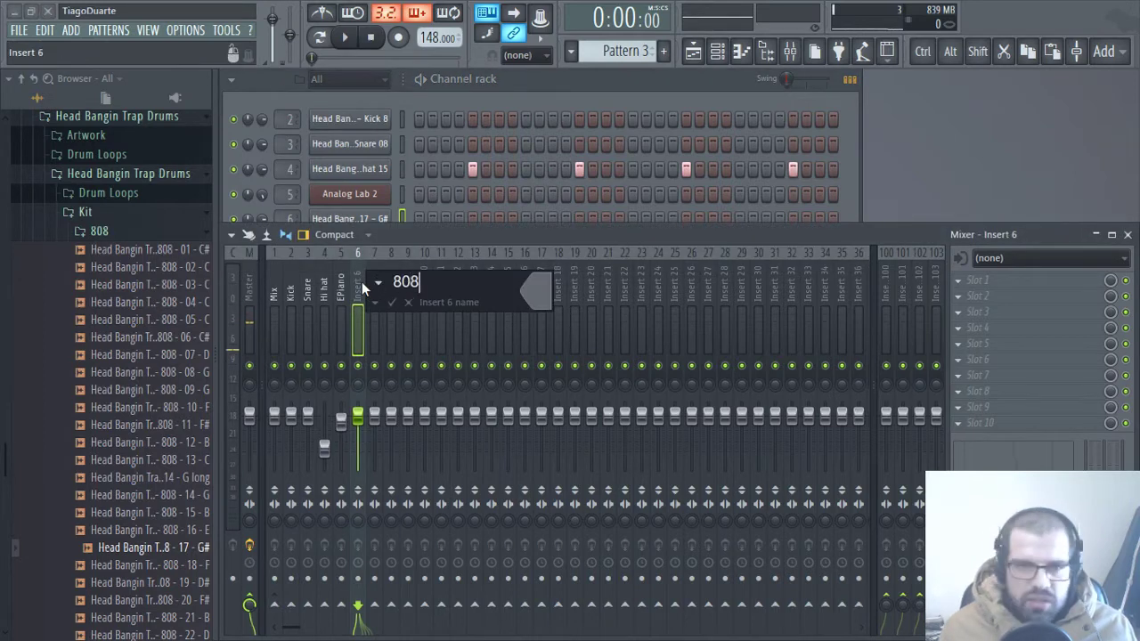
key("Return")
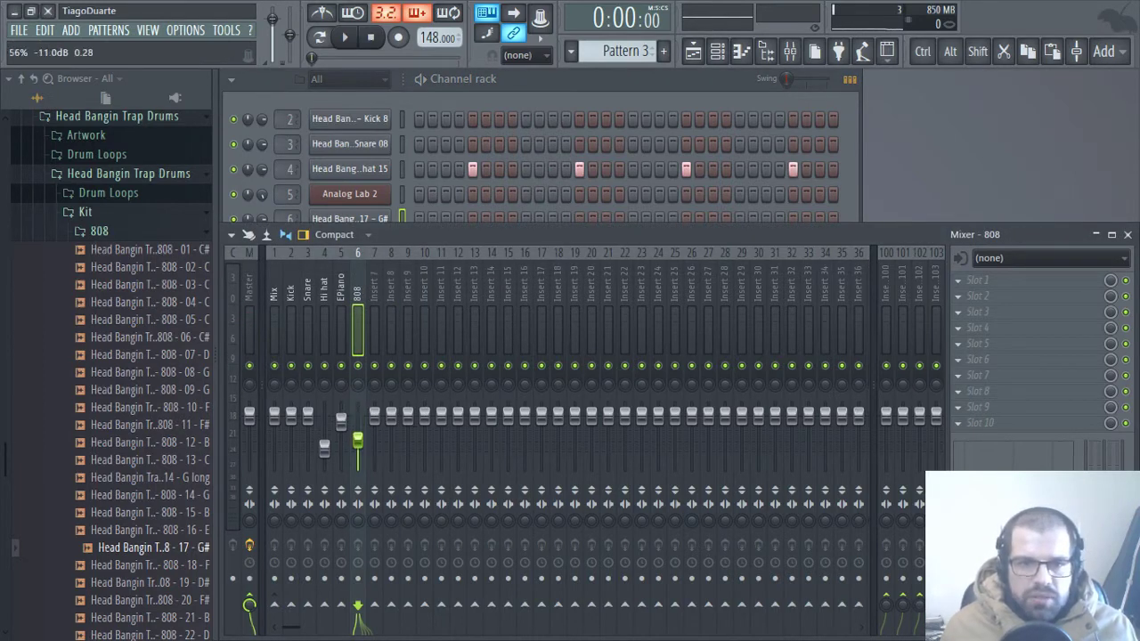
Step: Copy the Kick 8 steps from Pattern 1 and paste them into the 808 channel in Pattern 2
left_click(574, 80)
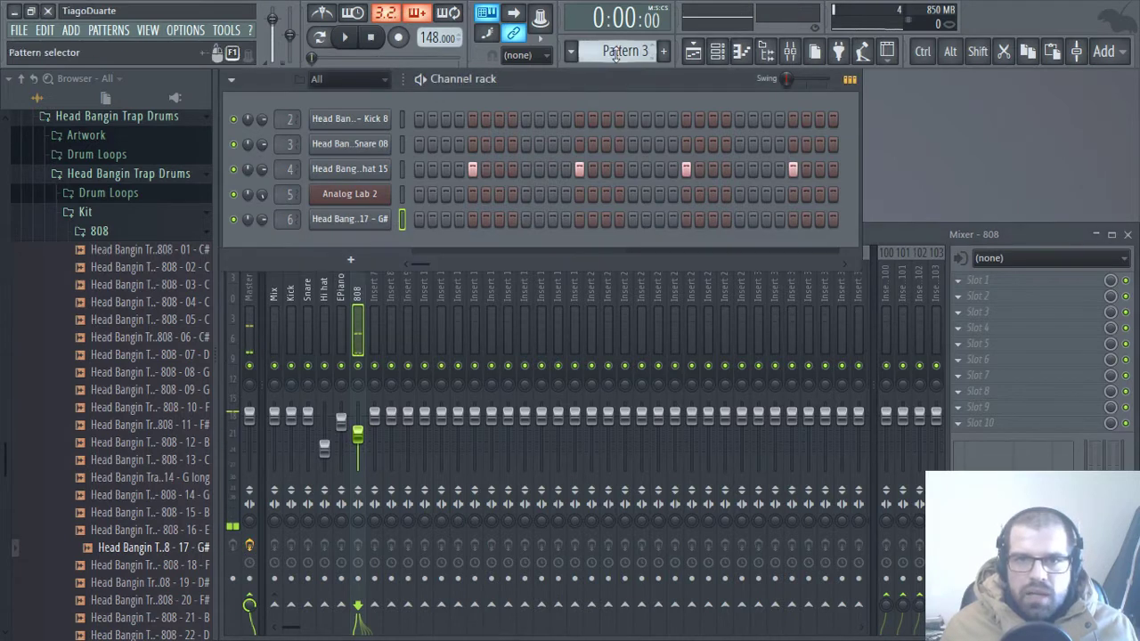
scroll(615, 56, "up", 2)
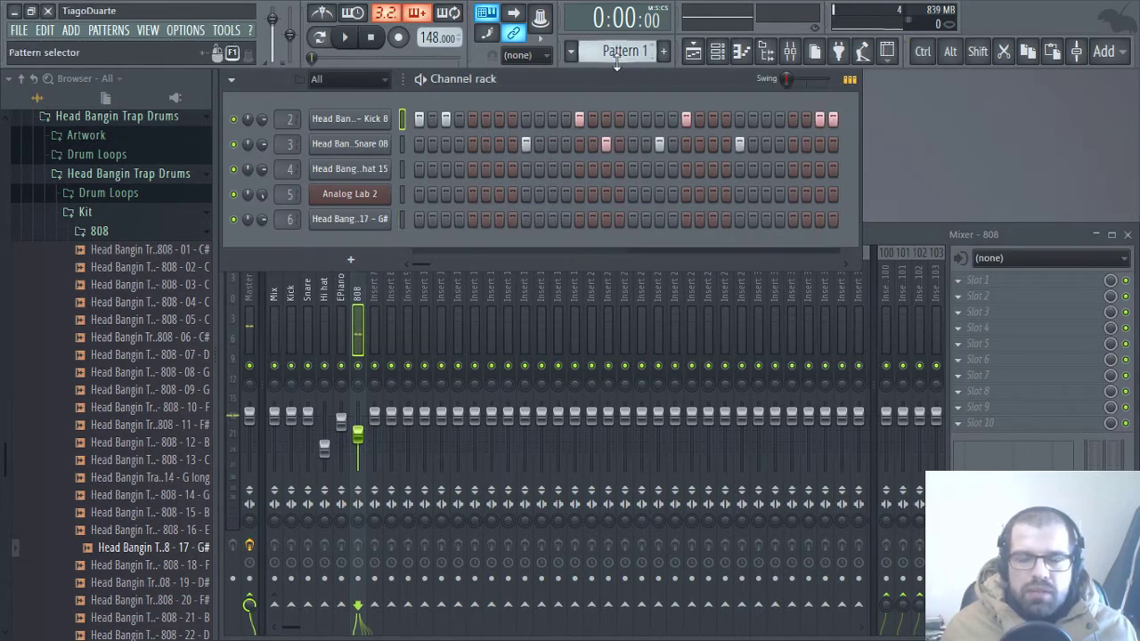
scroll(615, 50, "down", 1)
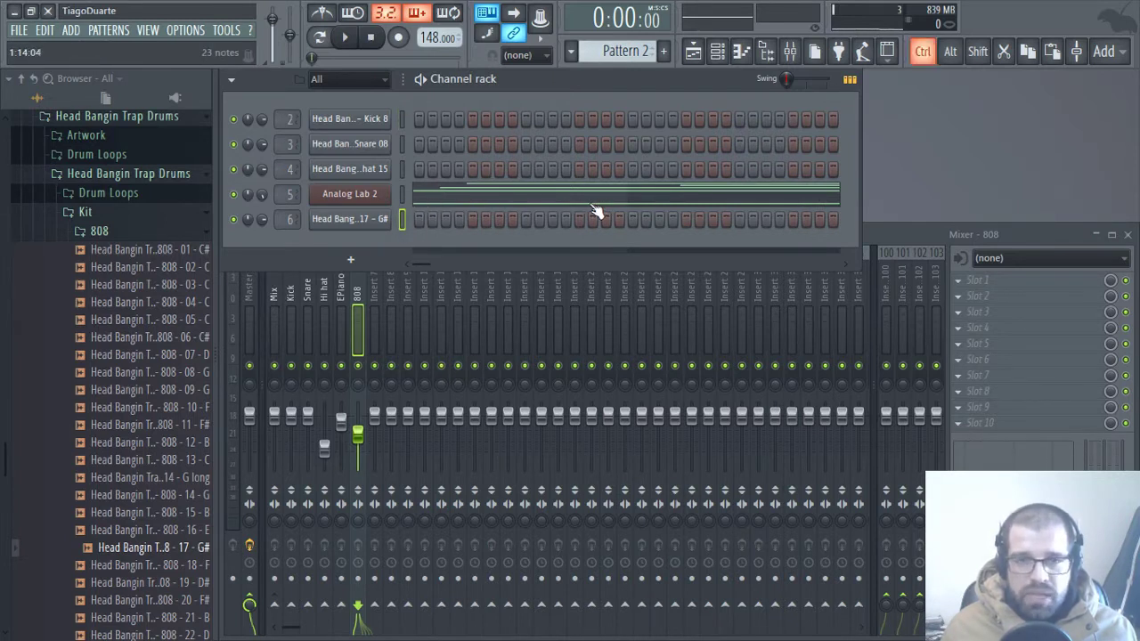
key("ctrl+v")
Step: Open the 808 channel's piano roll and lengthen all the C5 notes legato so each reaches the following note
right_click(363, 219)
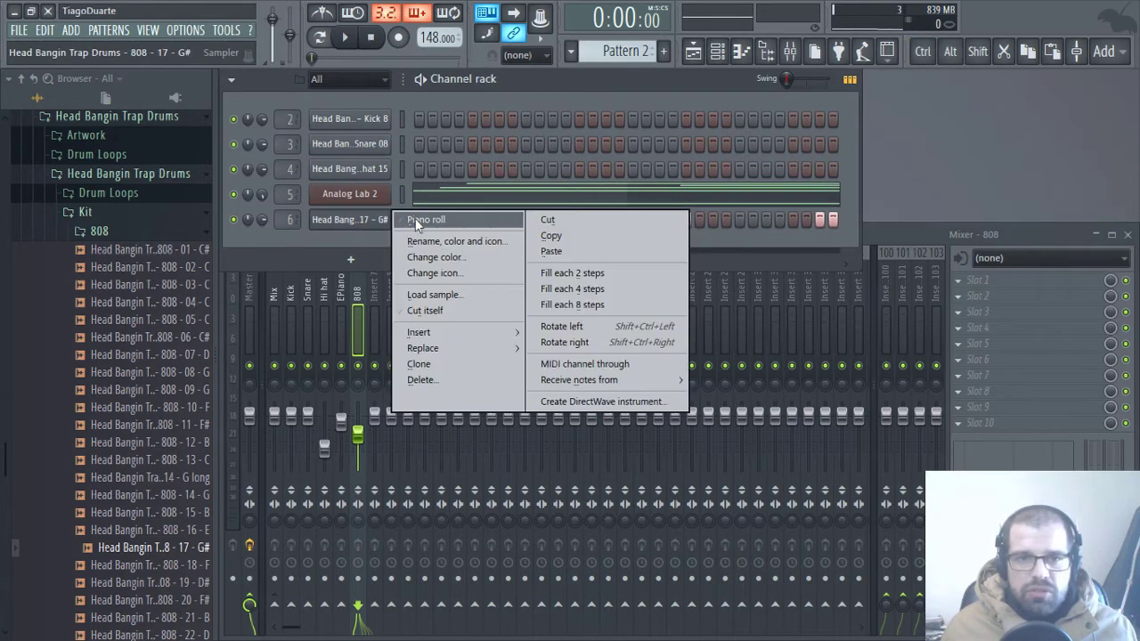
left_click(415, 220)
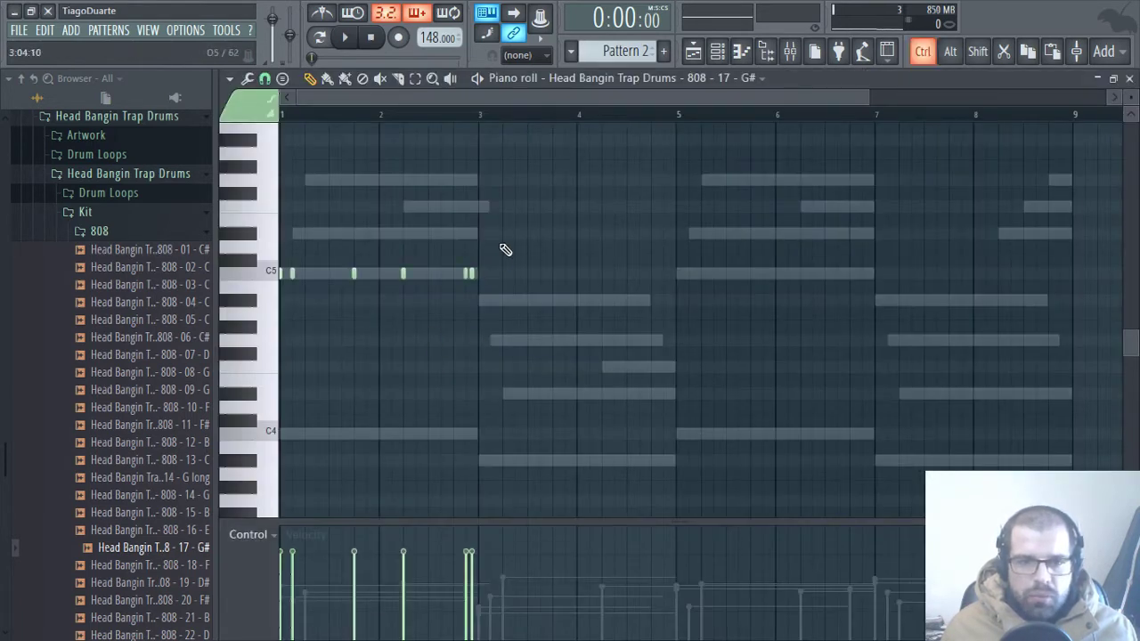
left_click_drag(504, 229, 280, 331)
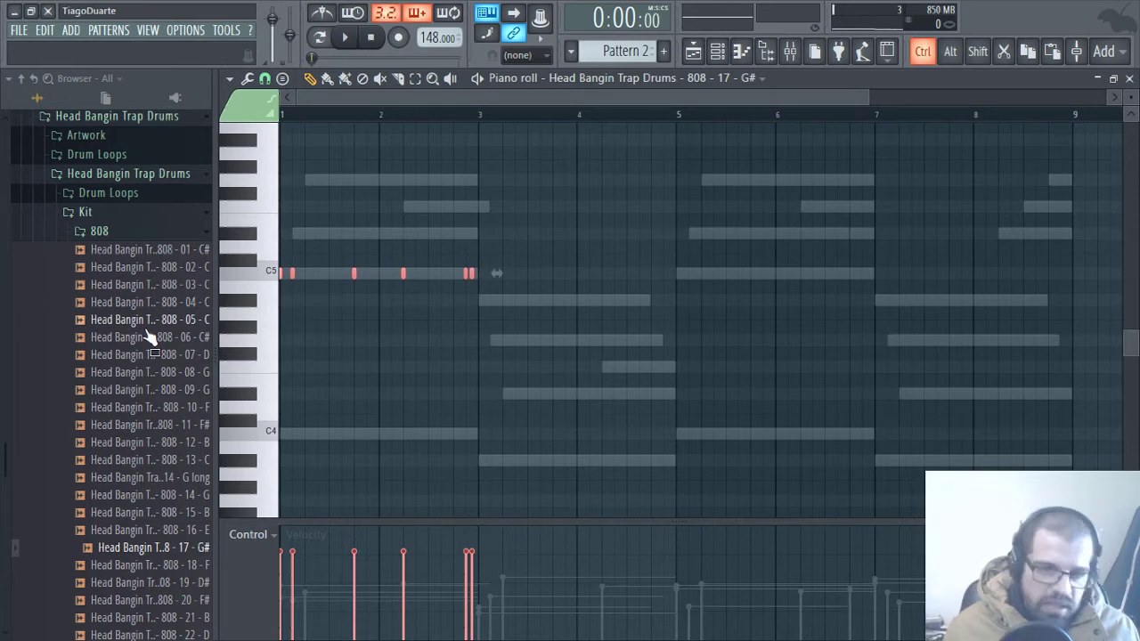
key("ctrl+l")
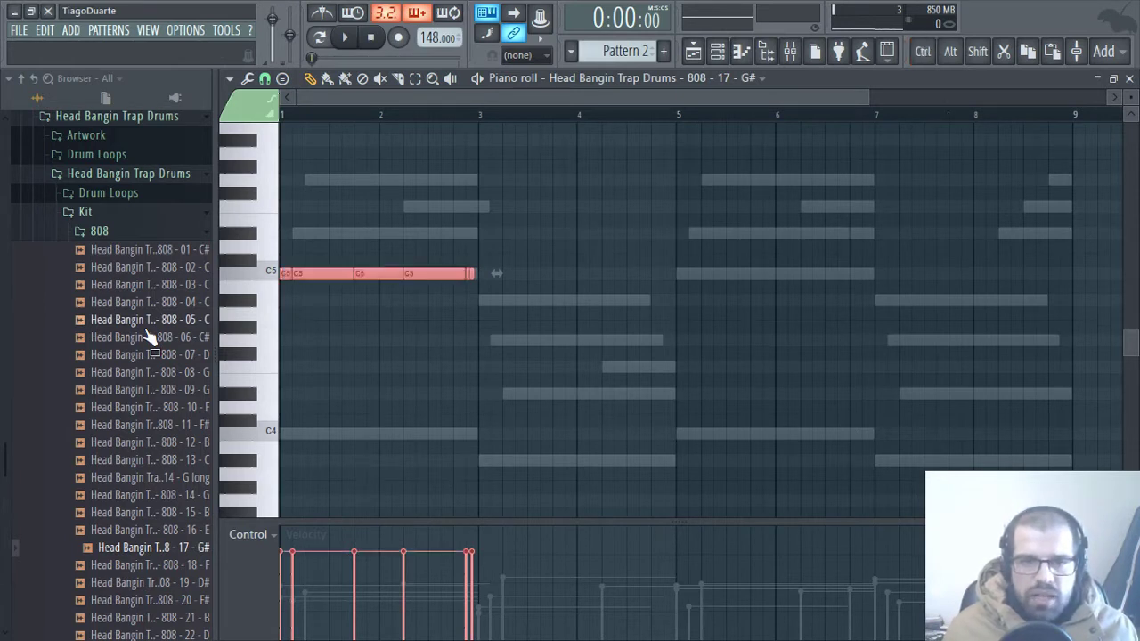
Step: Extend the last C5 note of the 808 phrase to the start of bar 3
left_click(491, 285)
scroll(488, 290, "up", 5)
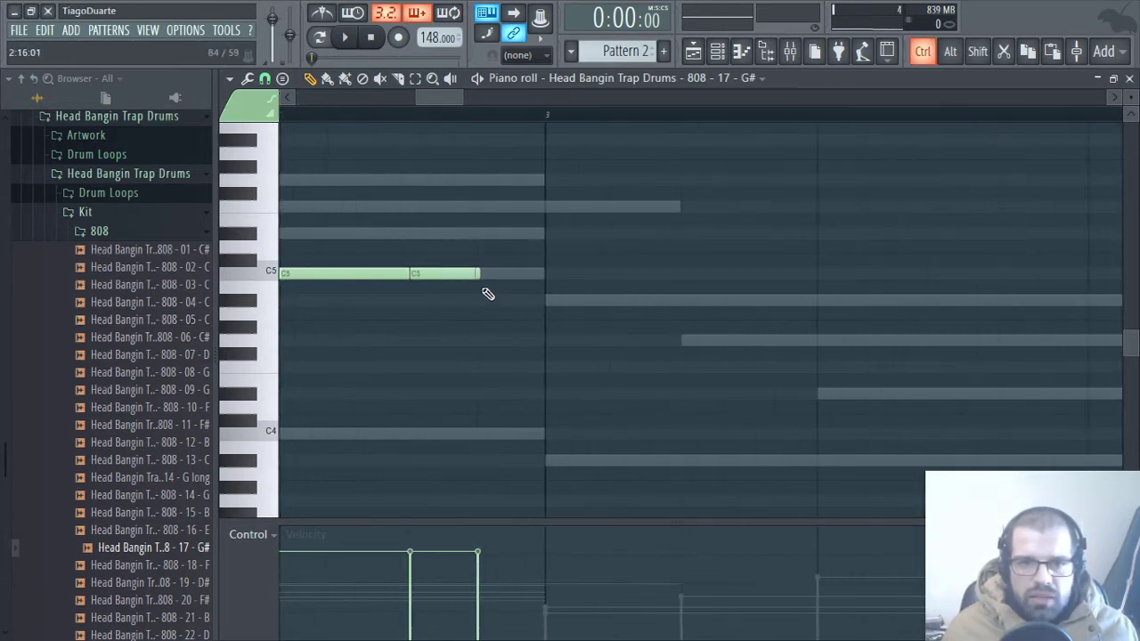
scroll(488, 294, "up", 1)
left_click_drag(479, 270, 556, 272)
scroll(476, 366, "down", 4)
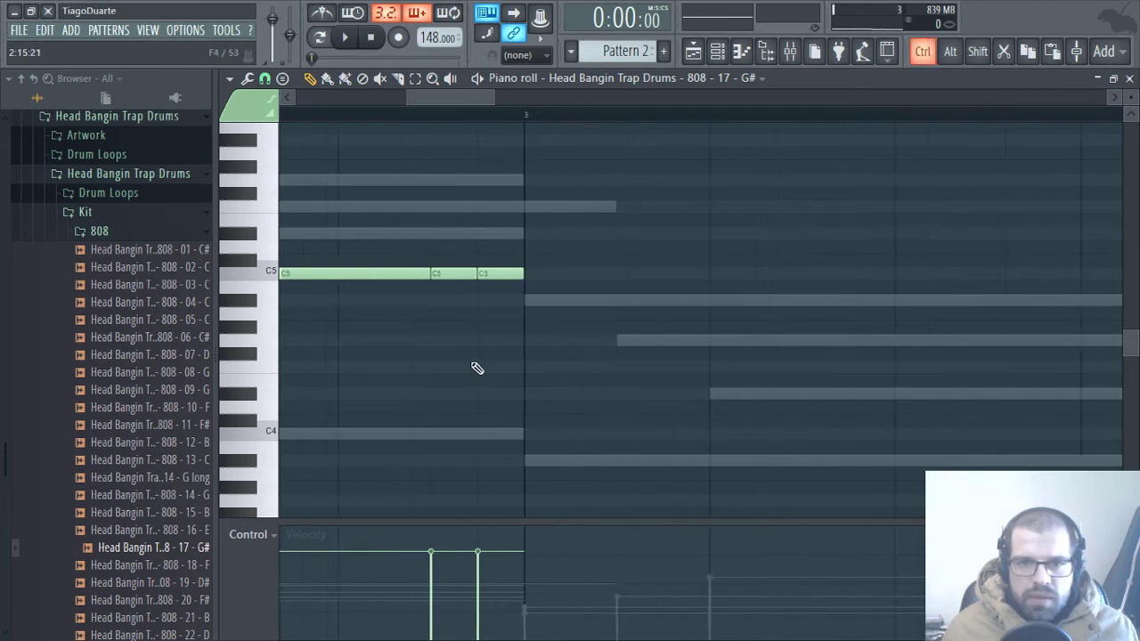
left_click_drag(448, 363, 641, 380)
scroll(642, 379, "down", 2)
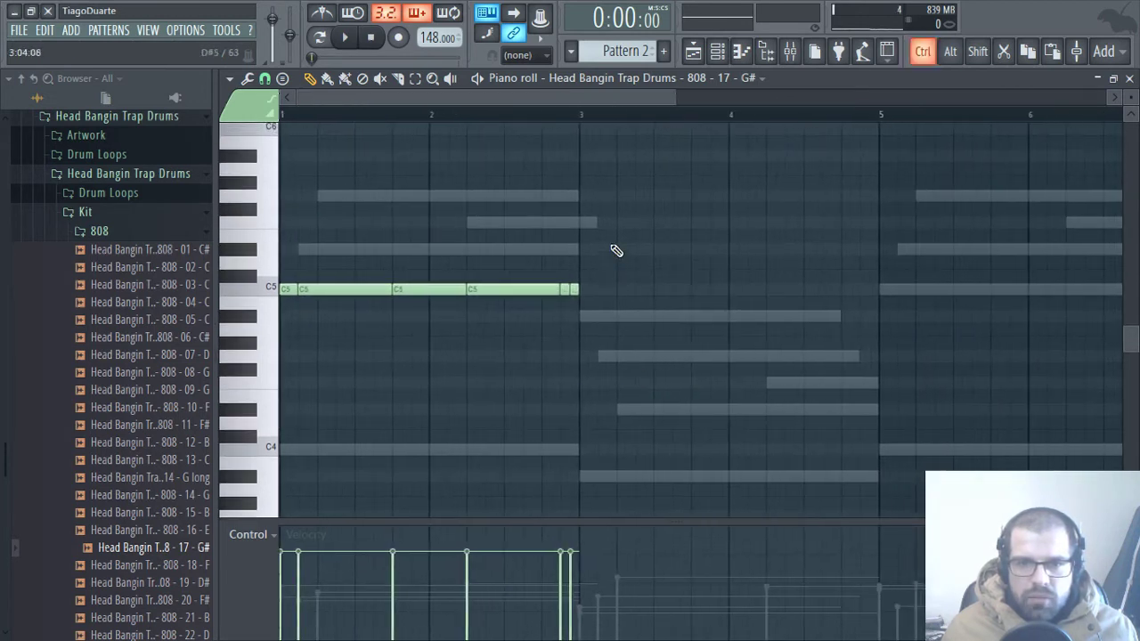
Step: Duplicate the two-bar 808 phrase into bars 3 and 4 on A#4, and repeat those four bars across bars 5 to 8
left_click_drag(613, 246, 198, 334)
left_click_drag(335, 292, 632, 320)
key("ctrl+d")
left_click_drag(947, 402, 113, 207)
left_click_drag(372, 288, 917, 280)
key("ctrl+d")
left_click_drag(962, 395, 558, 408)
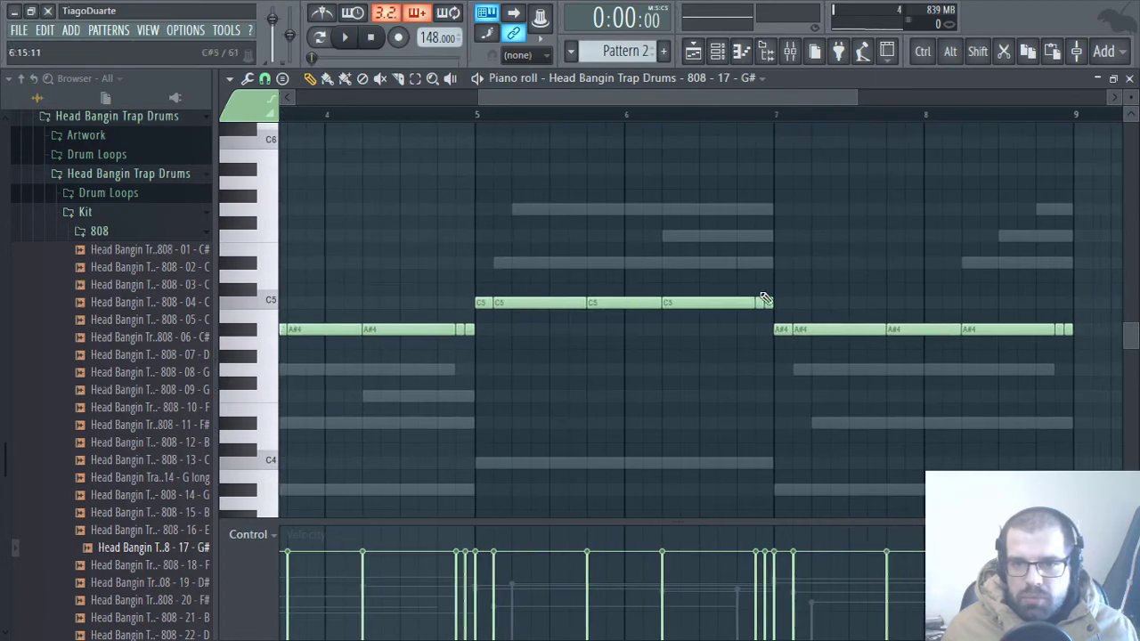
Step: Play Pattern 2, close the piano roll and lower the 808 mixer fader to about -11.6 dB
scroll(971, 446, "left", 5)
scroll(772, 348, "down", 2)
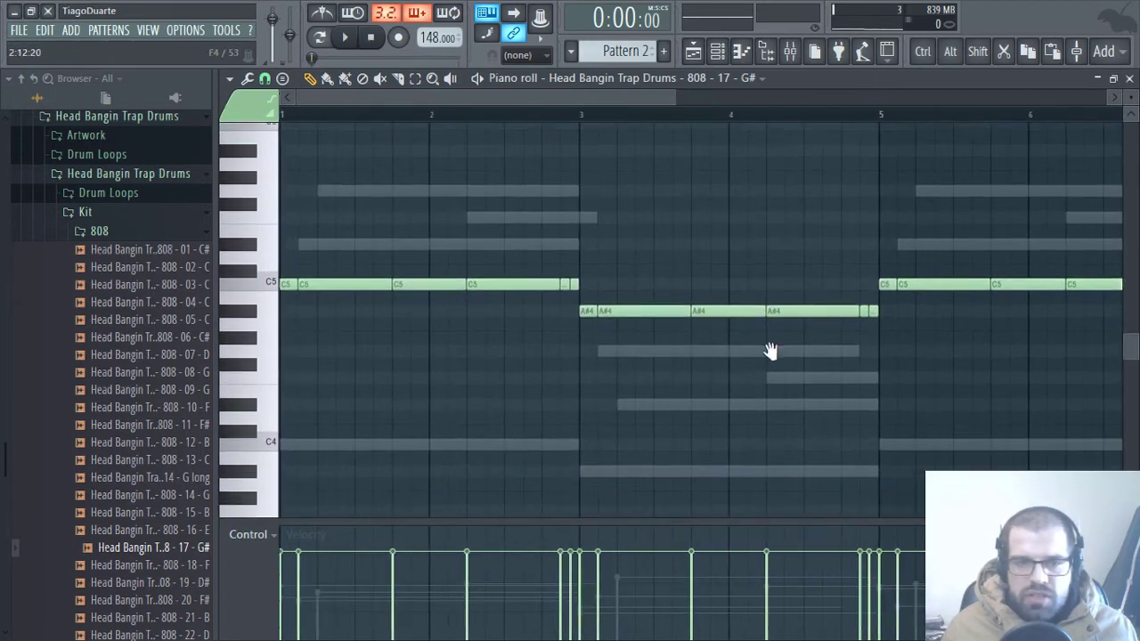
key("space")
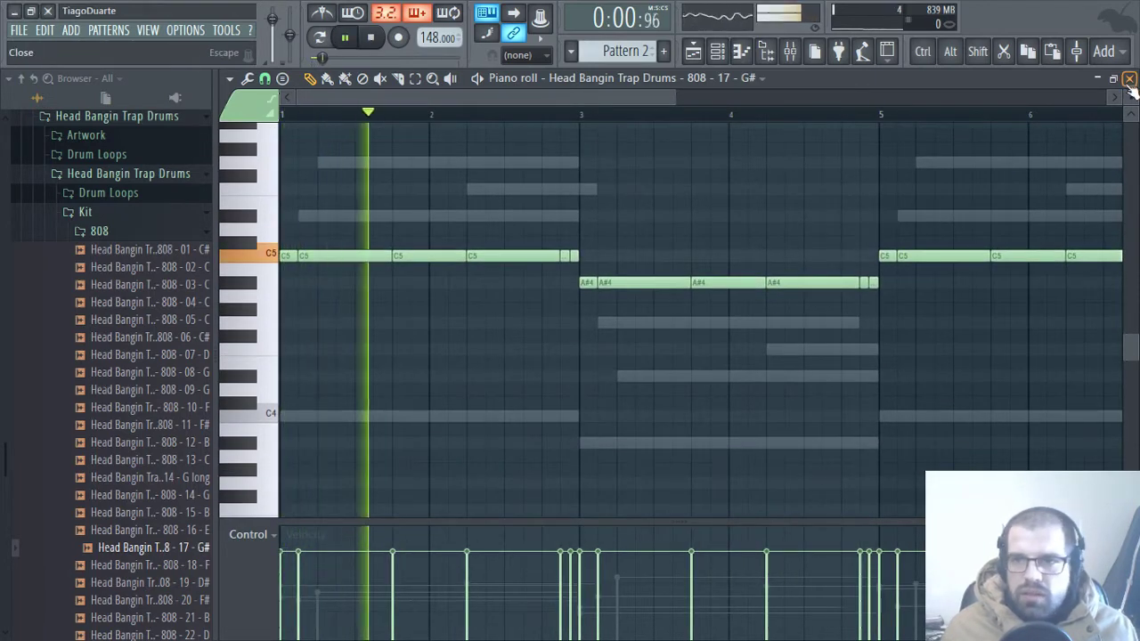
key("F7")
left_click_drag(357, 434, 357, 441)
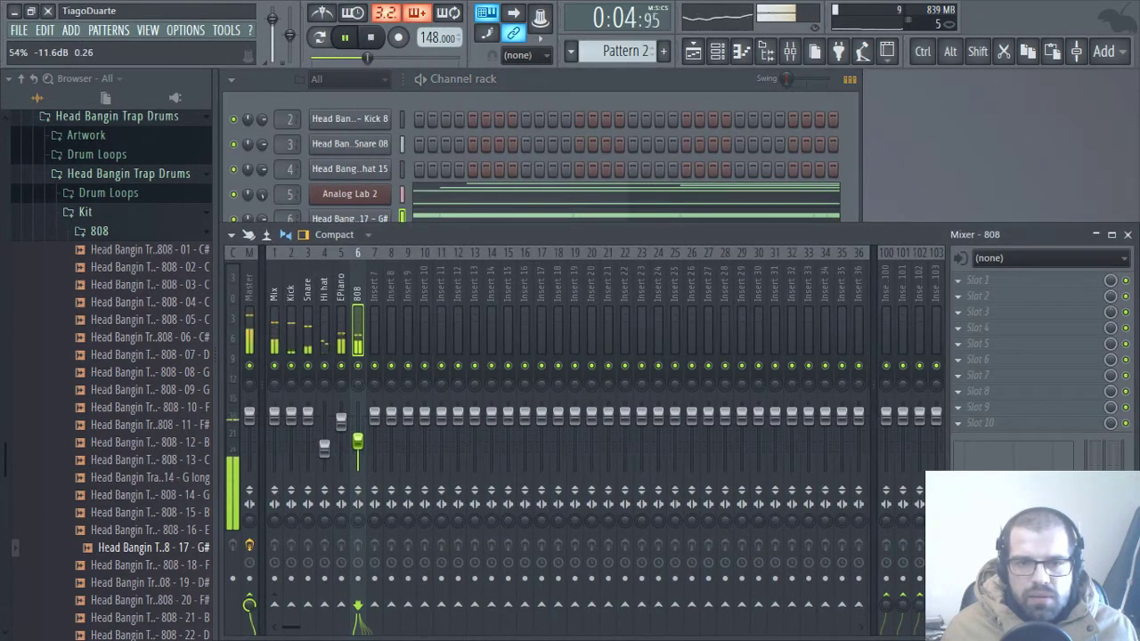
Step: Isolate the EPiano and 808 mixer tracks during playback and raise the 808 fader to about -4.4 dB
left_click(516, 129)
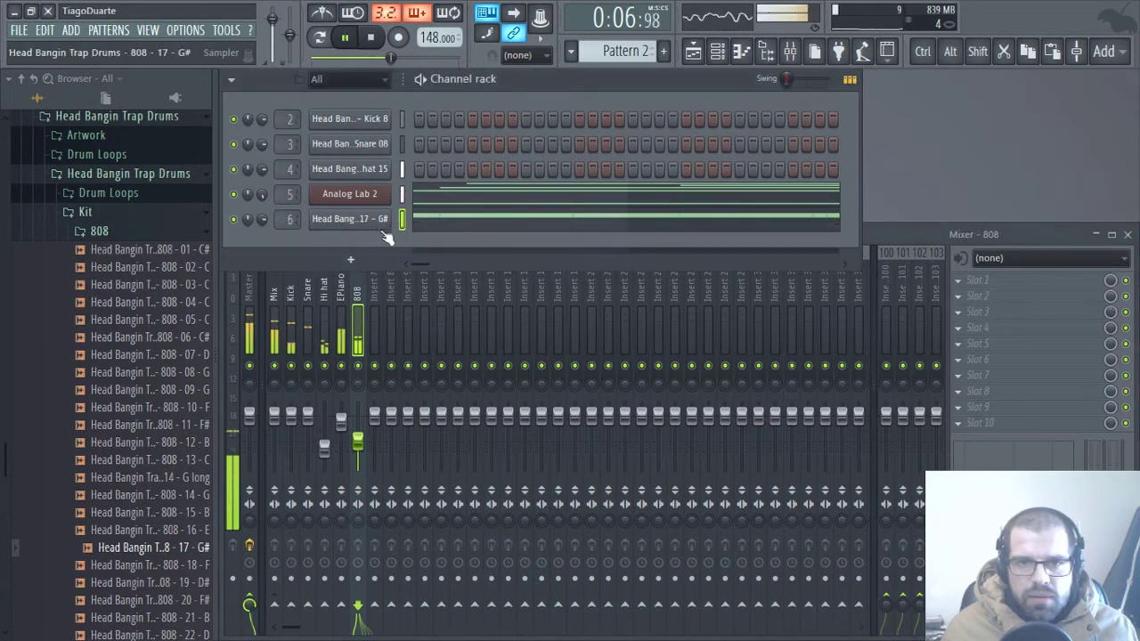
right_click(342, 366)
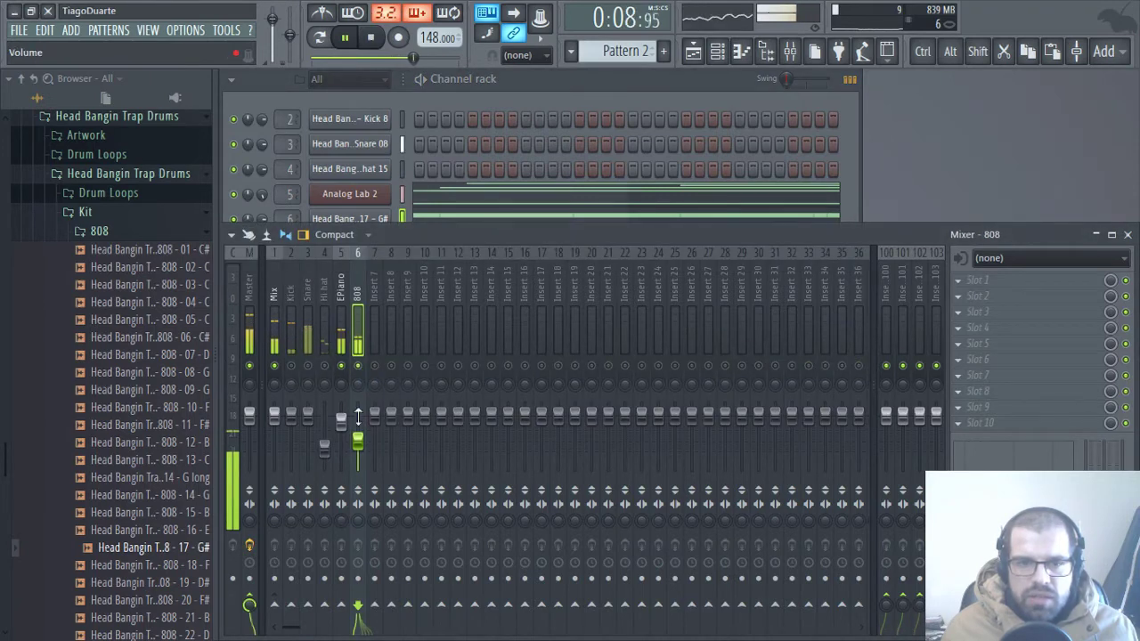
left_click_drag(357, 441, 358, 424)
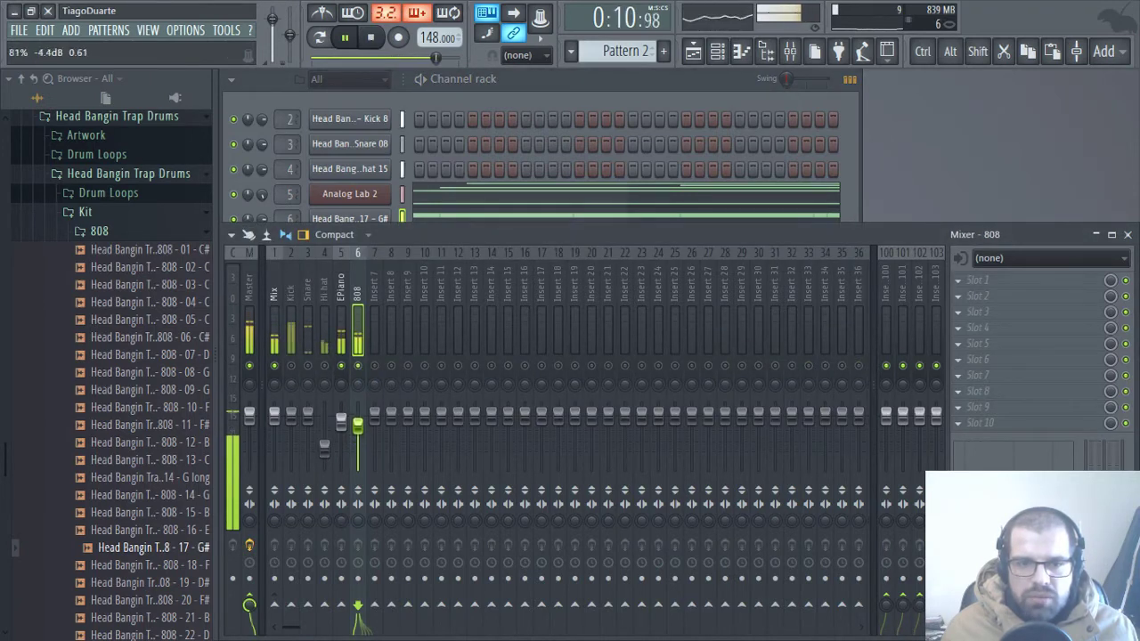
Step: Transpose all the notes of the 808 channel up one octave, to C6 and A#5
left_click(496, 199)
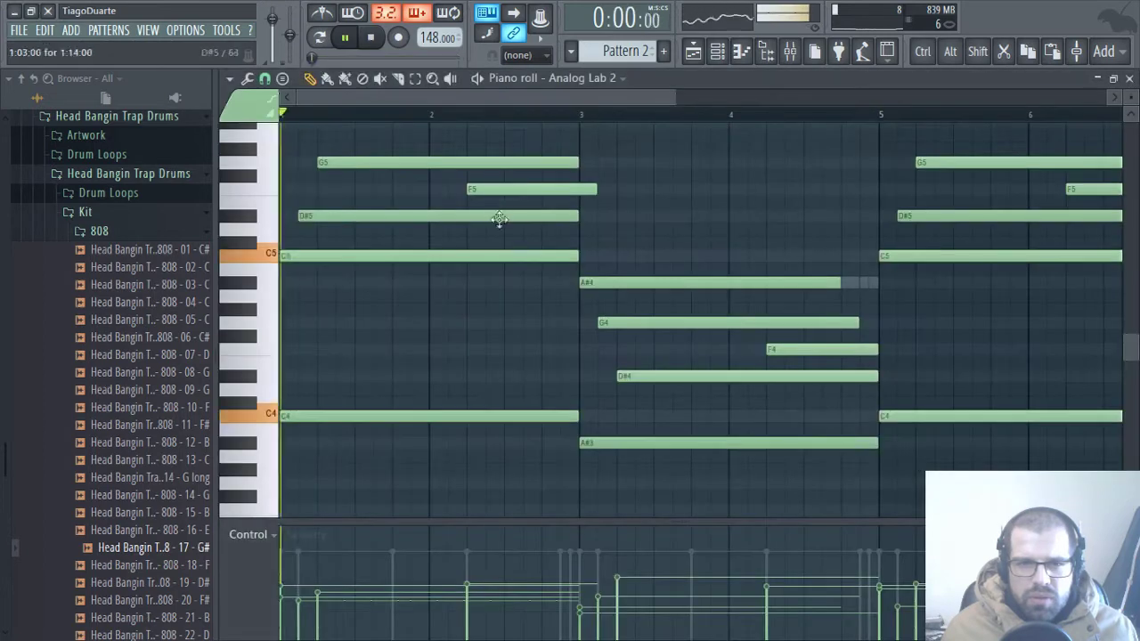
key("Escape")
left_click(547, 223)
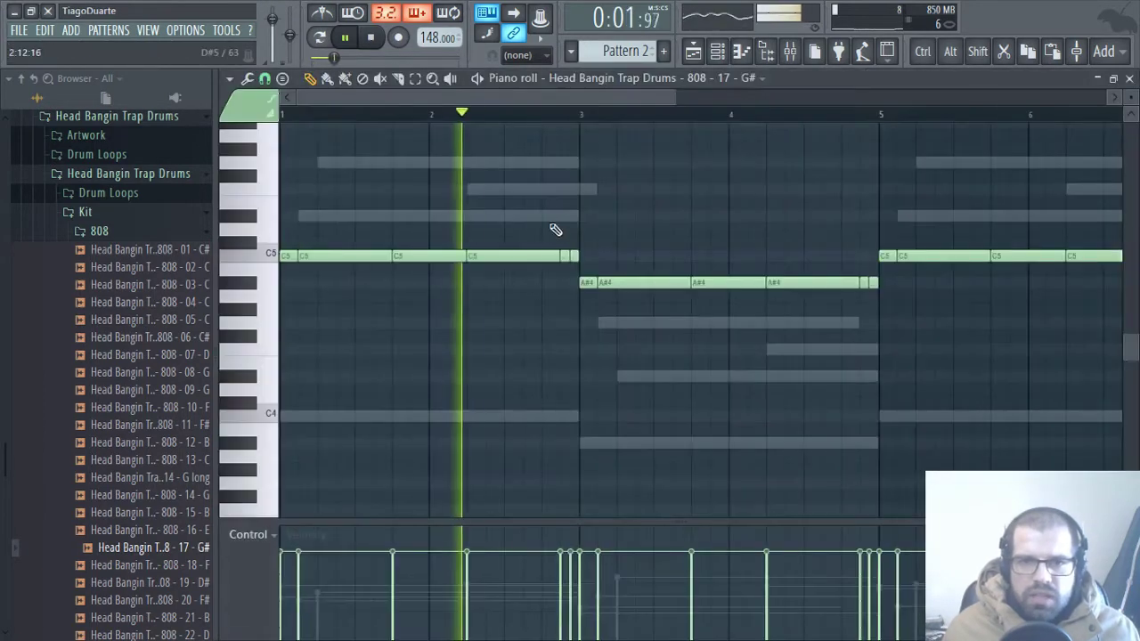
scroll(753, 371, "up", 3)
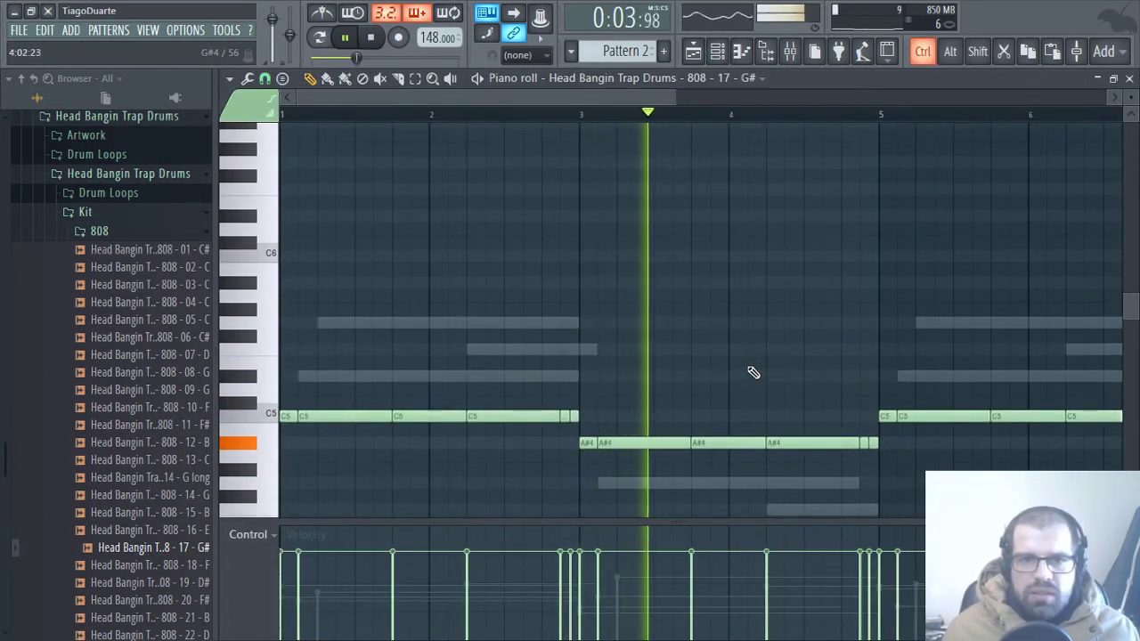
key("ctrl+Up")
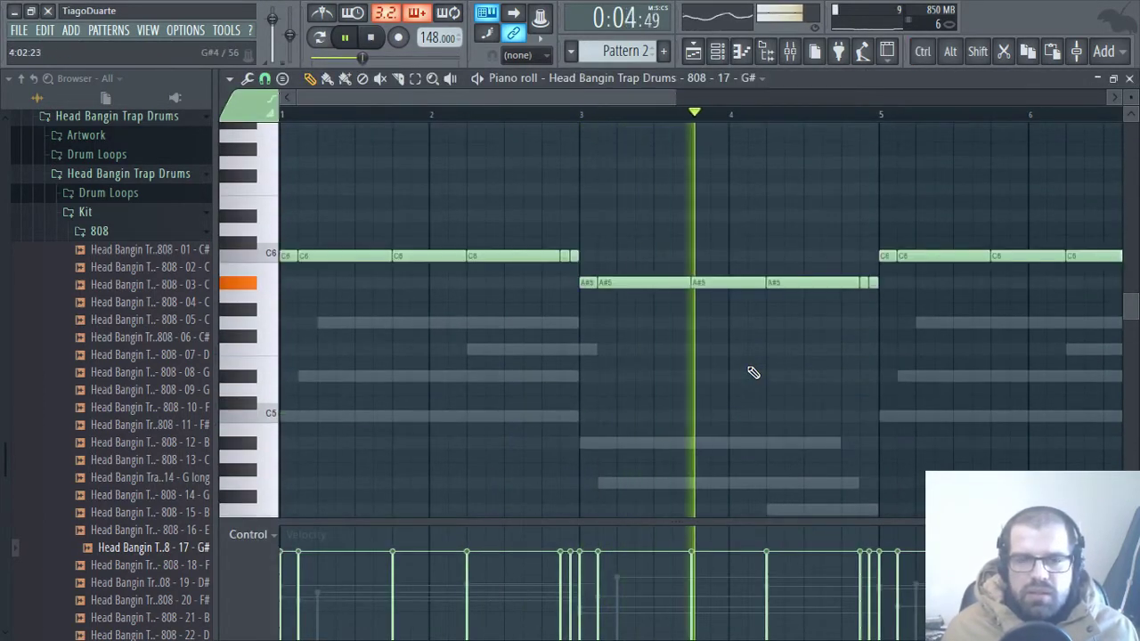
left_click(1130, 78)
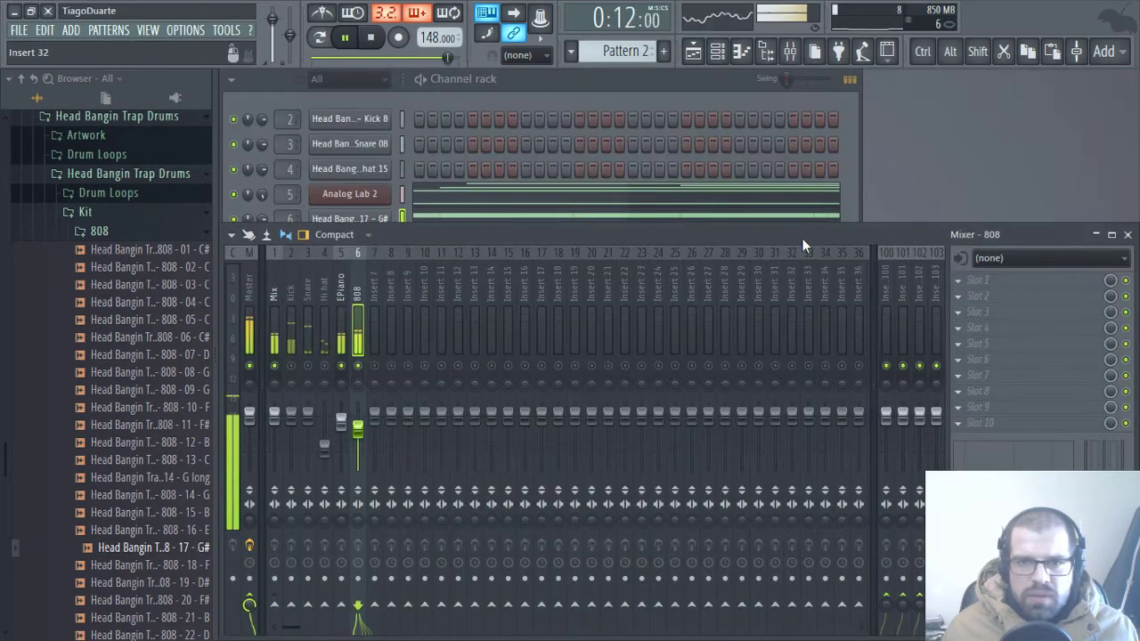
Step: Lower the 808 mixer fader and make all mixer tracks audible again
left_click_drag(357, 429, 358, 442)
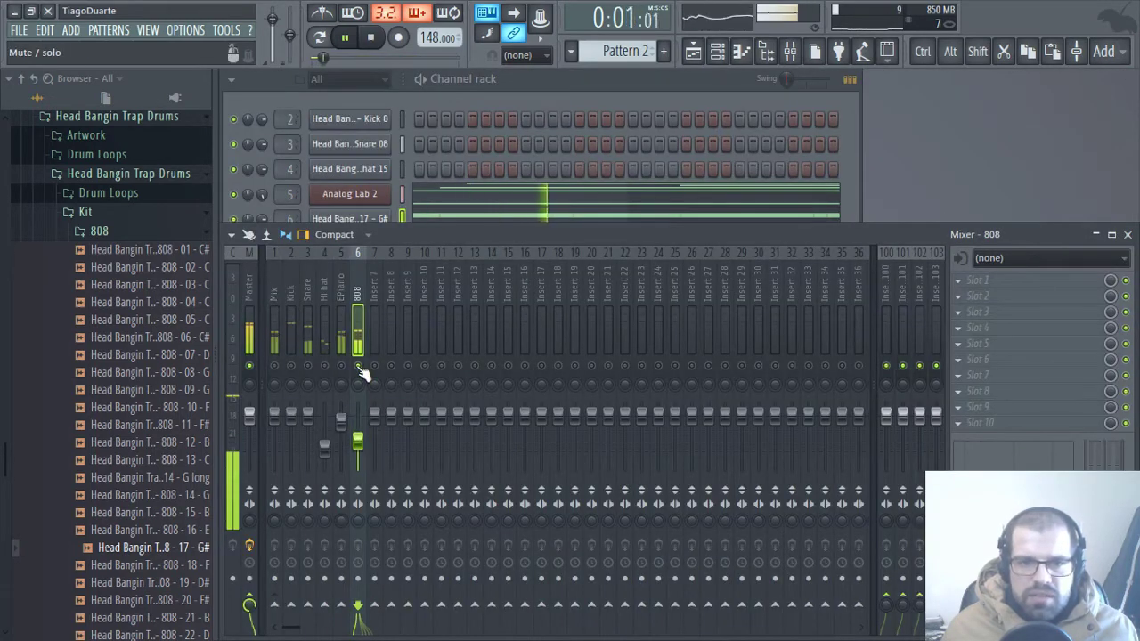
right_click(358, 366)
Step: Route the 808 mixer track only to the Mix track and lower its fader to about -16.5 dB
right_click(274, 606)
left_click(321, 576)
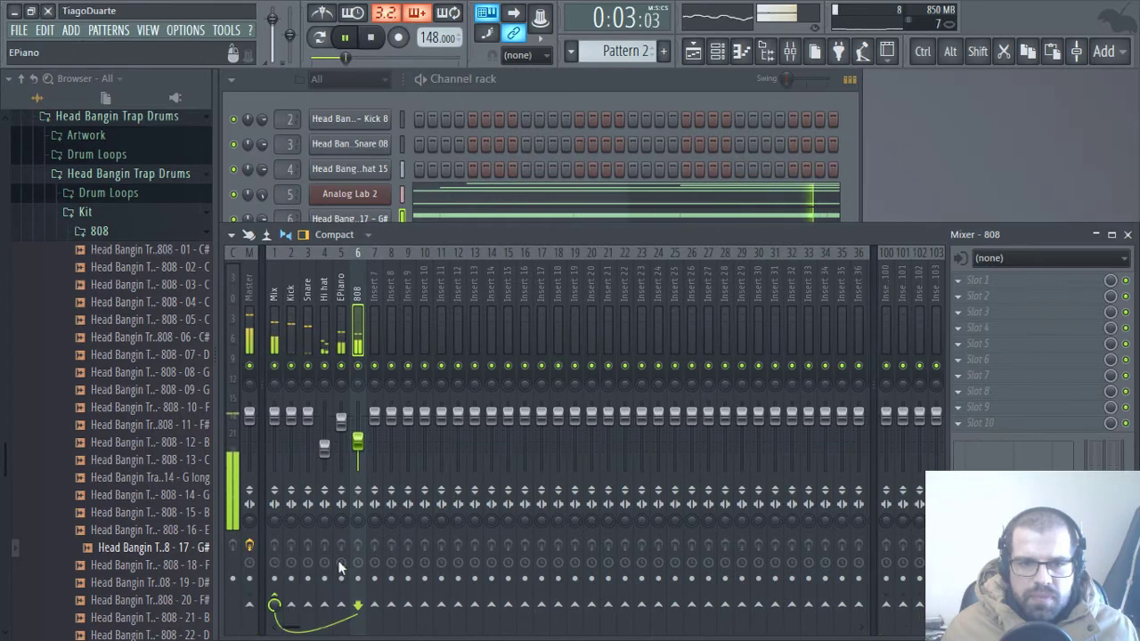
left_click_drag(360, 444, 361, 446)
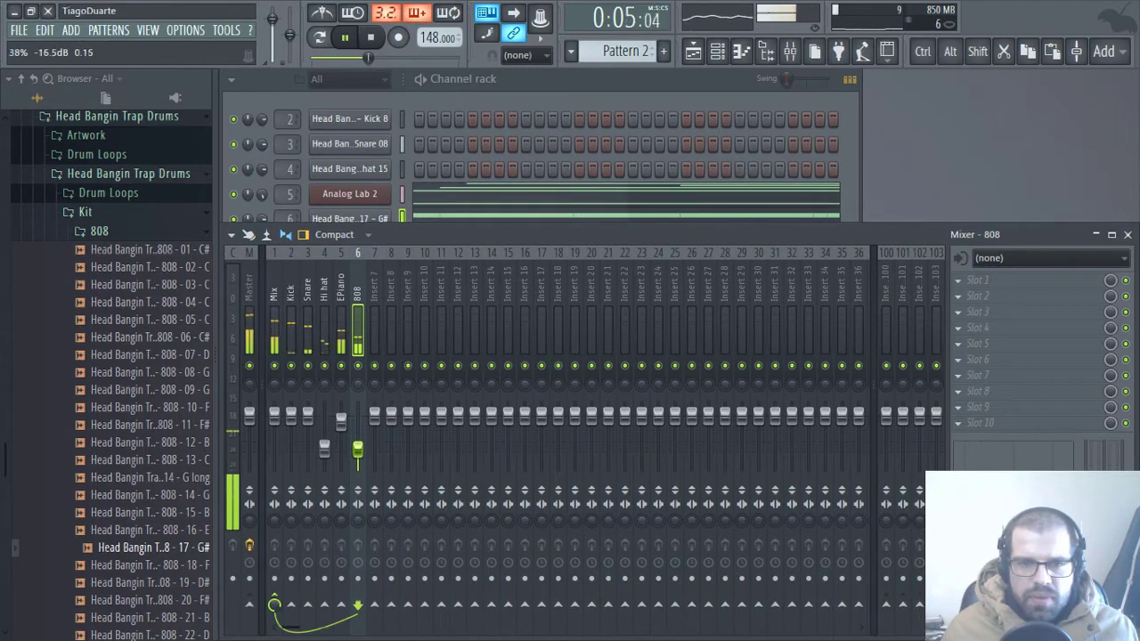
Step: Raise the two short 808 notes at the end of bar 2 to D#6 and G6
left_click(563, 98)
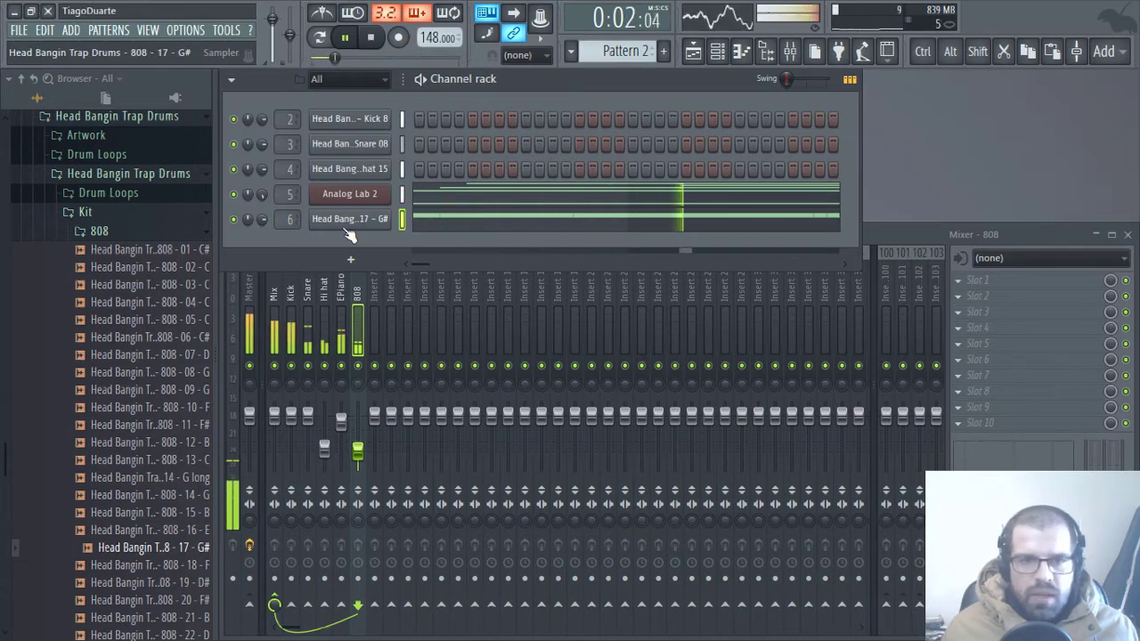
key("F7")
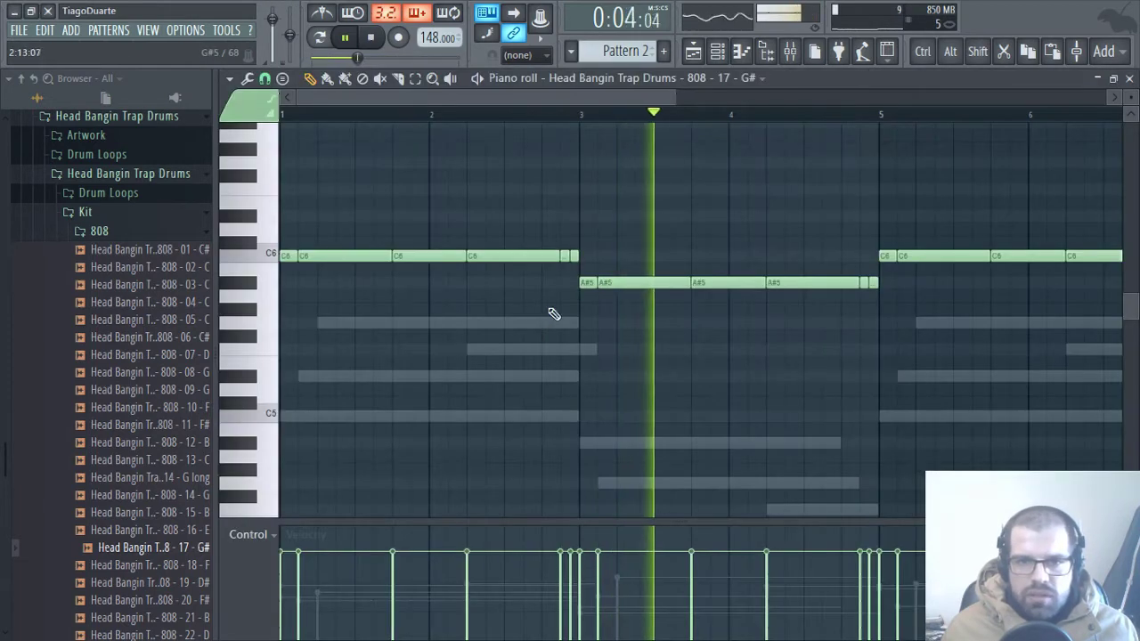
scroll(570, 308, "up", 3)
scroll(490, 317, "up", 2)
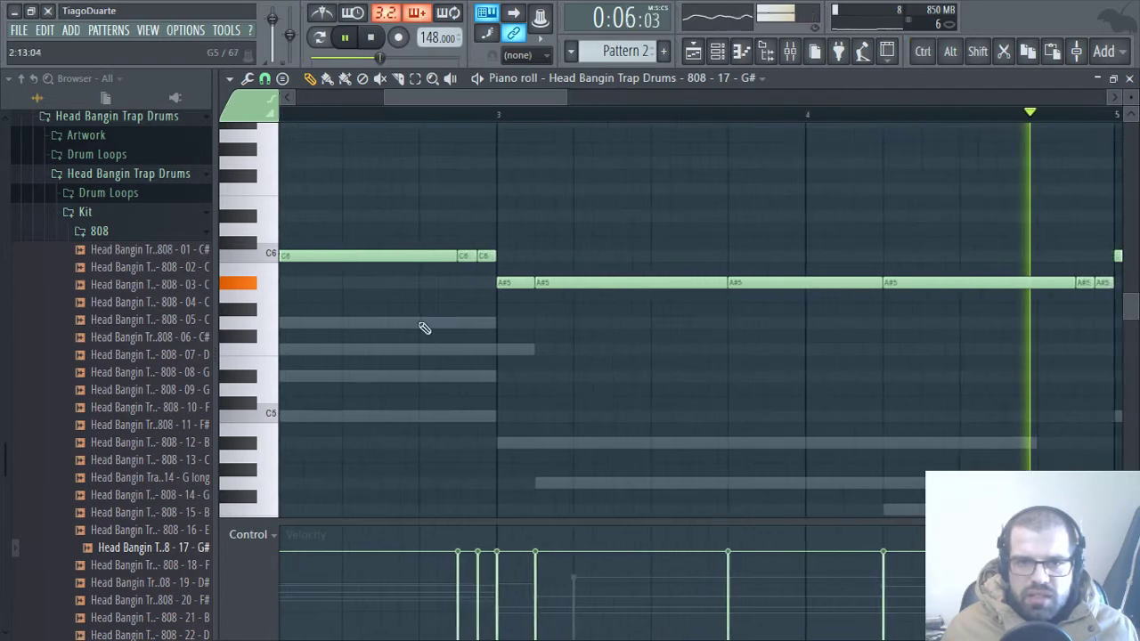
left_click_drag(425, 329, 979, 327)
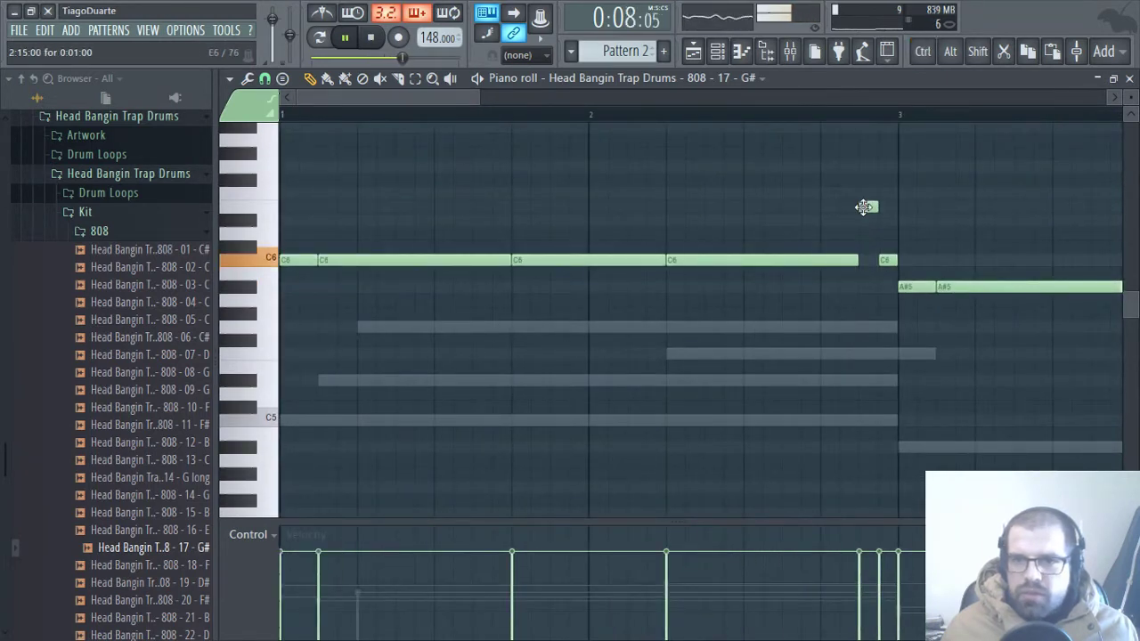
left_click_drag(882, 203, 882, 166)
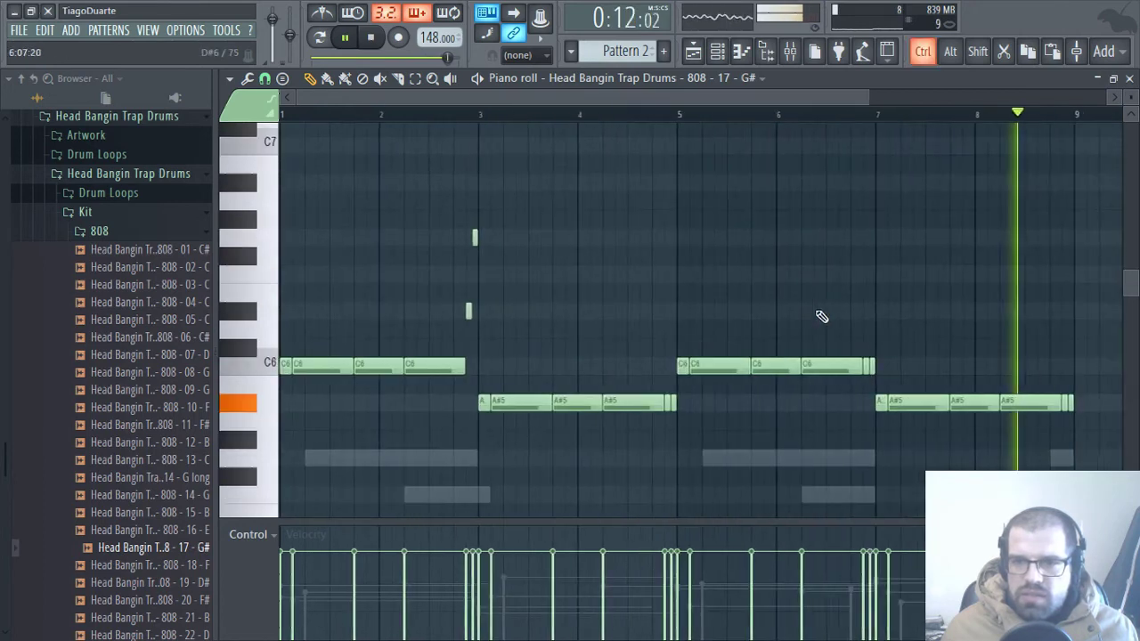
Step: Move the long 808 note in bar 2 to F6 and play the pattern
scroll(819, 314, "down", 4)
scroll(400, 383, "up", 2)
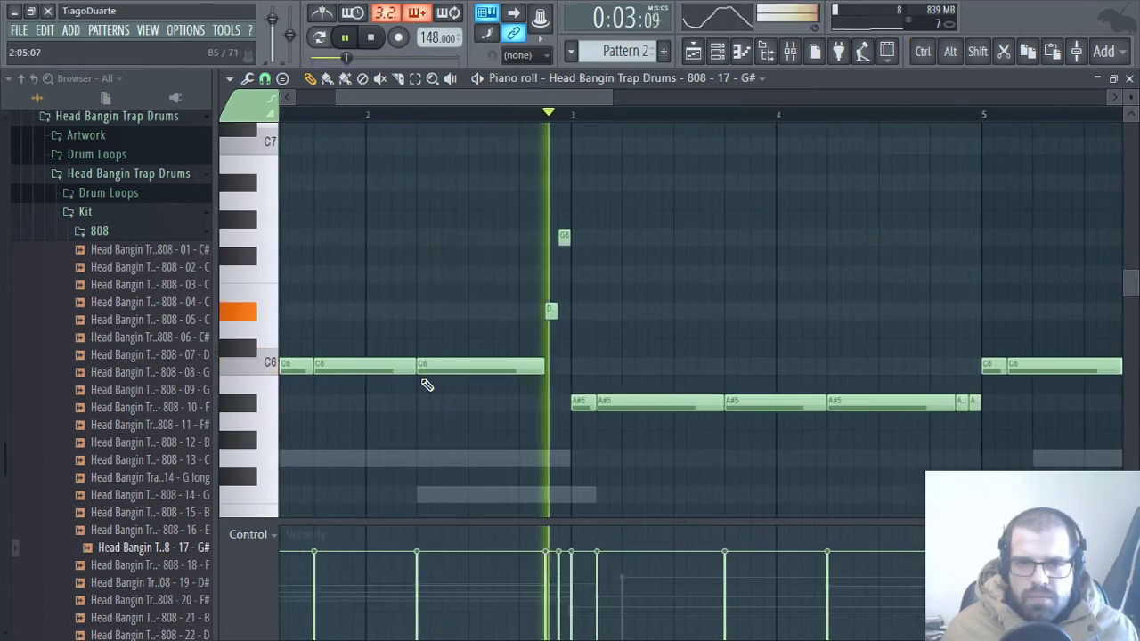
scroll(437, 384, "down", 2)
scroll(588, 410, "left", 2)
key("space")
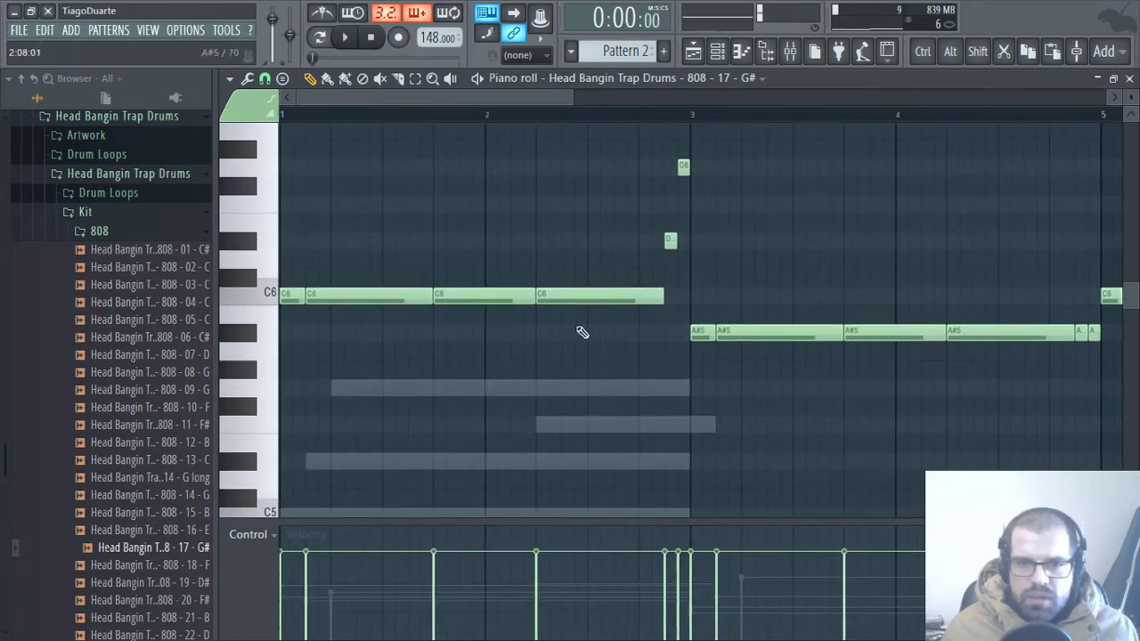
scroll(565, 362, "down", 5)
scroll(574, 348, "up", 4)
left_click_drag(567, 239, 562, 371)
left_click(562, 371, "ctrl")
key("ctrl+Up")
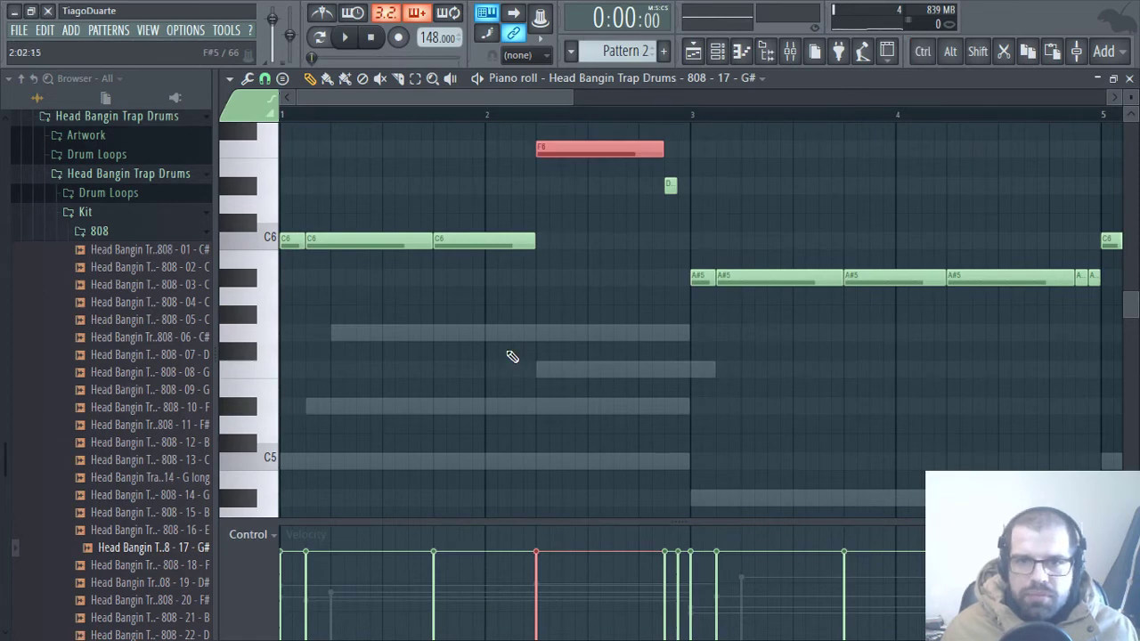
key("ctrl+d")
key("space")
Step: Lower the long A#5 note of the 808 in bar 4 to F5 and play the pattern
scroll(647, 377, "up", 3)
scroll(597, 374, "down", 1)
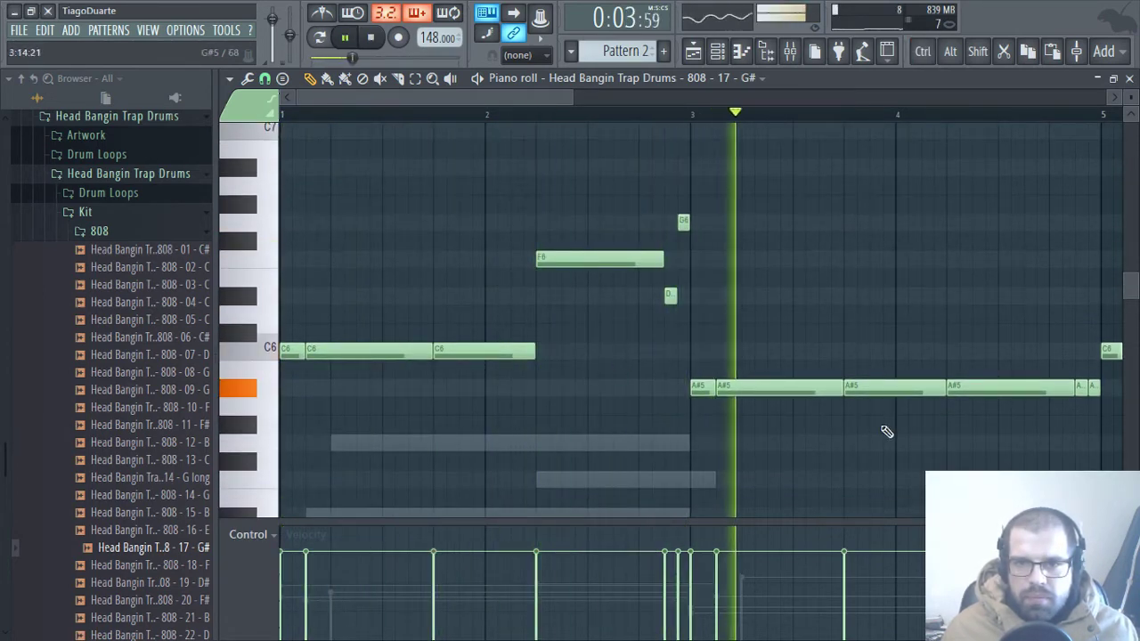
scroll(544, 285, "down", 4)
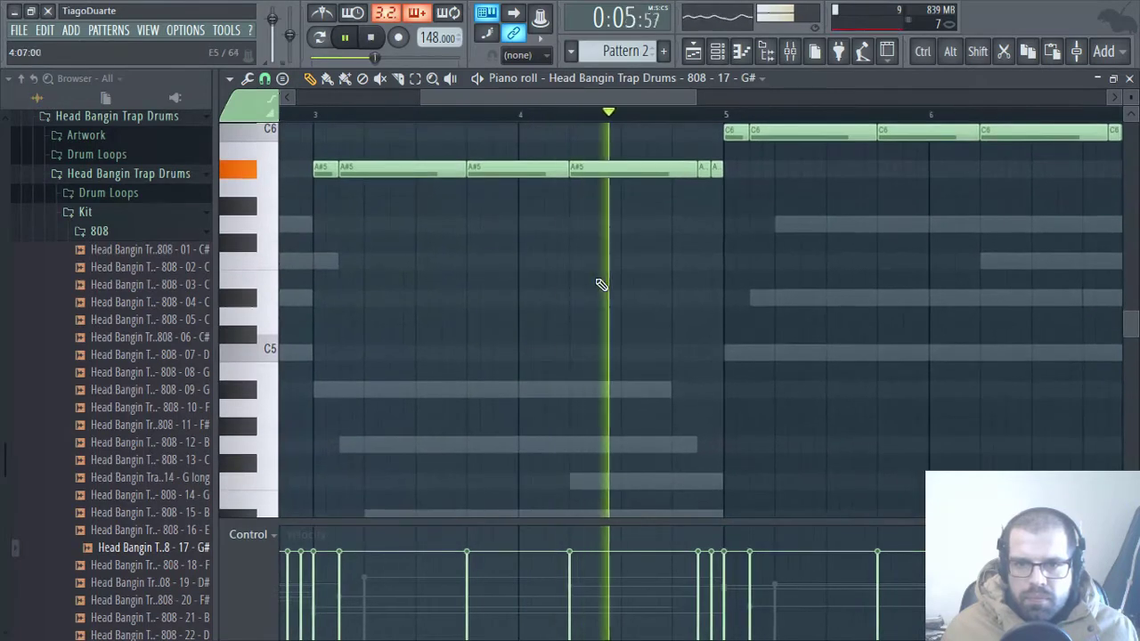
key("space")
scroll(612, 217, "down", 1)
left_click_drag(615, 217, 649, 263)
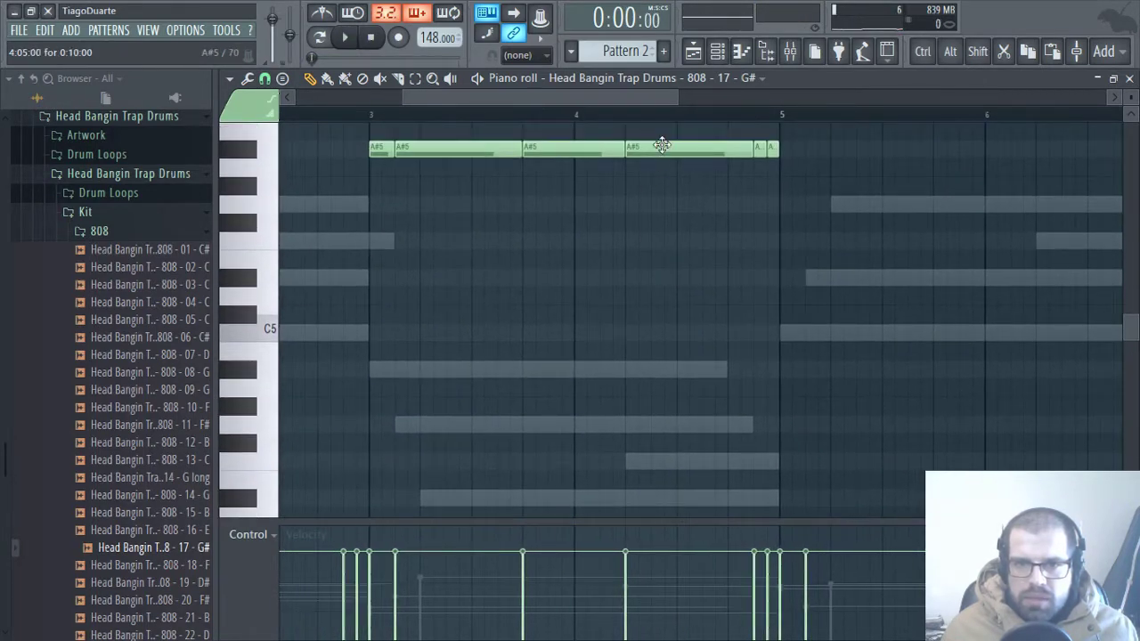
left_click_drag(662, 145, 659, 233)
right_click(587, 275, "ctrl")
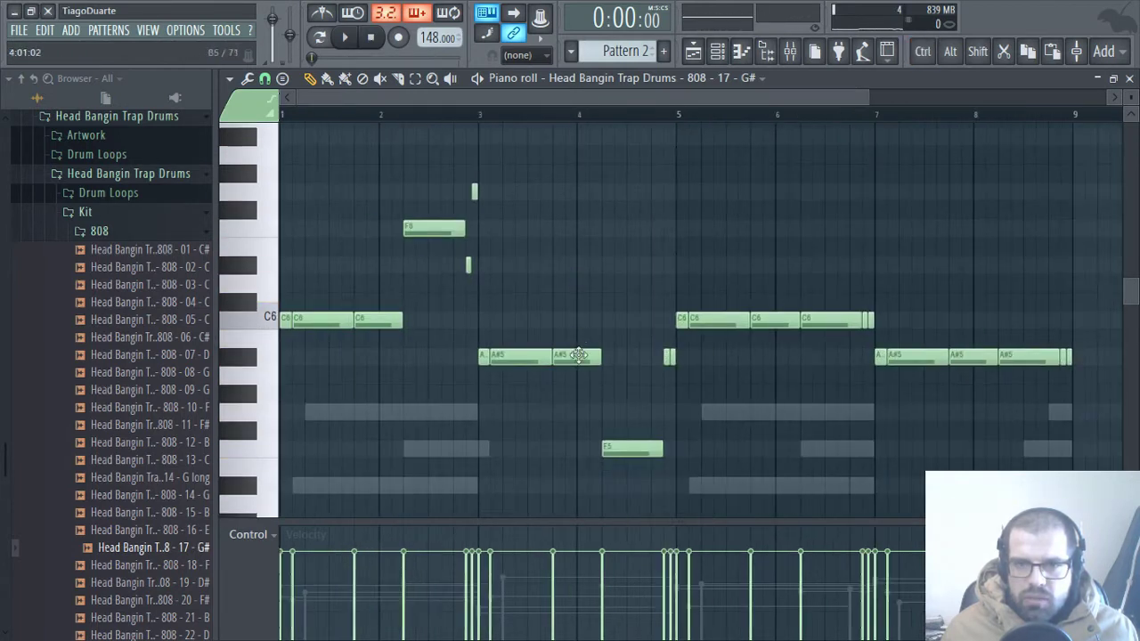
key("space")
Step: Try the last three 808 notes of bar 6 at G6, F6 and D#6
left_click_drag(819, 316, 818, 189)
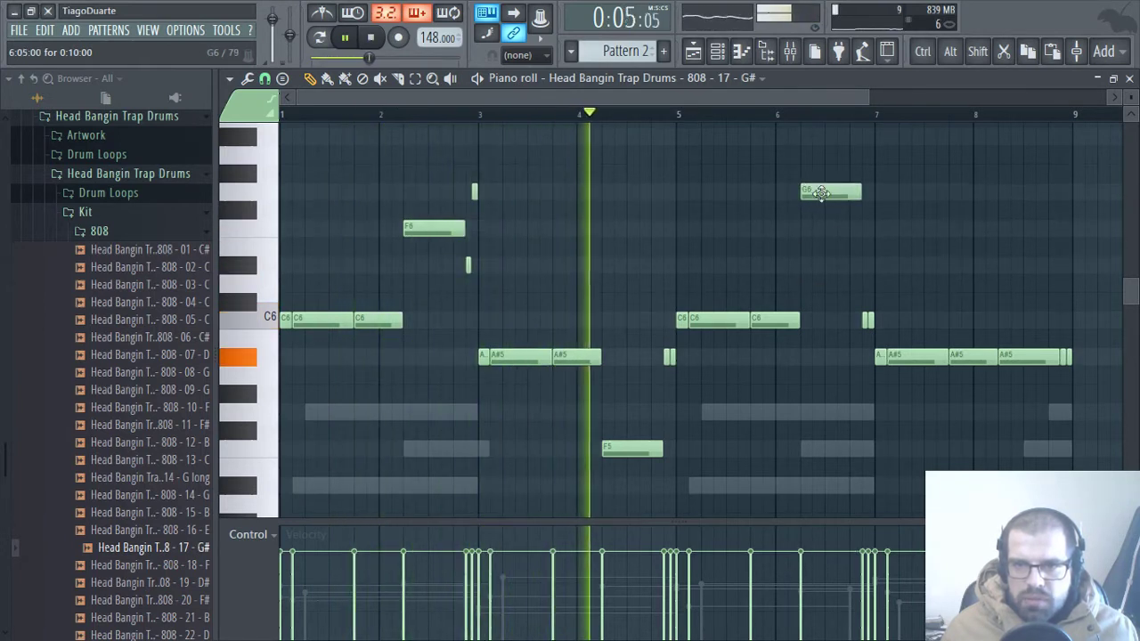
scroll(869, 317, "up", 2)
left_click_drag(878, 319, 873, 226)
left_click(888, 320)
left_click_drag(888, 325, 888, 271)
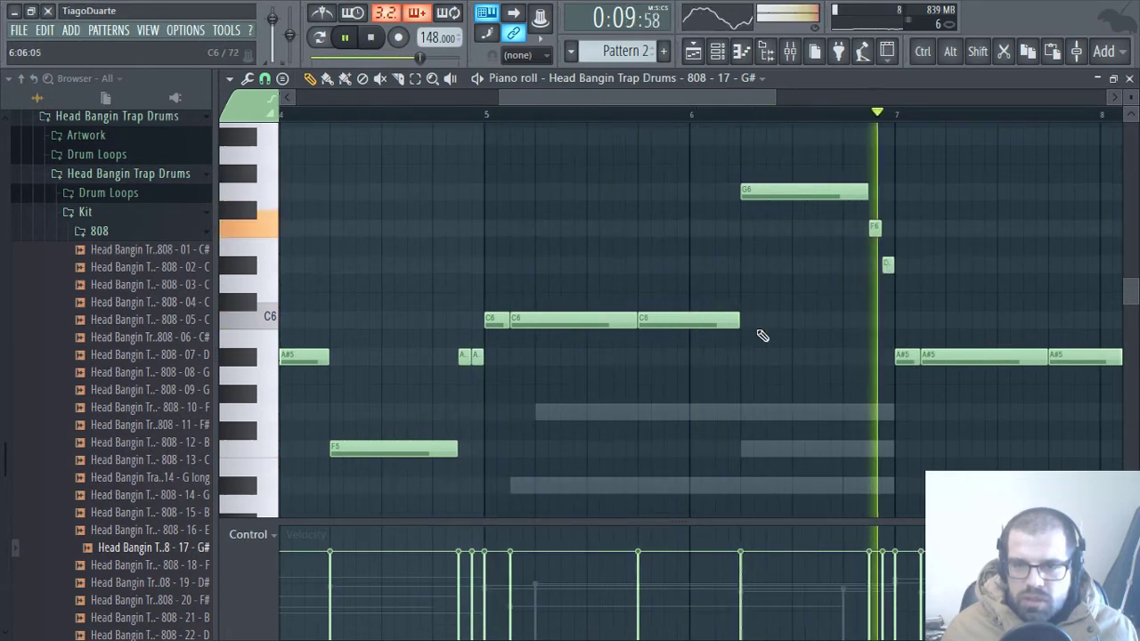
Step: Raise the 808 mixer fader slightly while the pattern plays
scroll(802, 345, "down", 2)
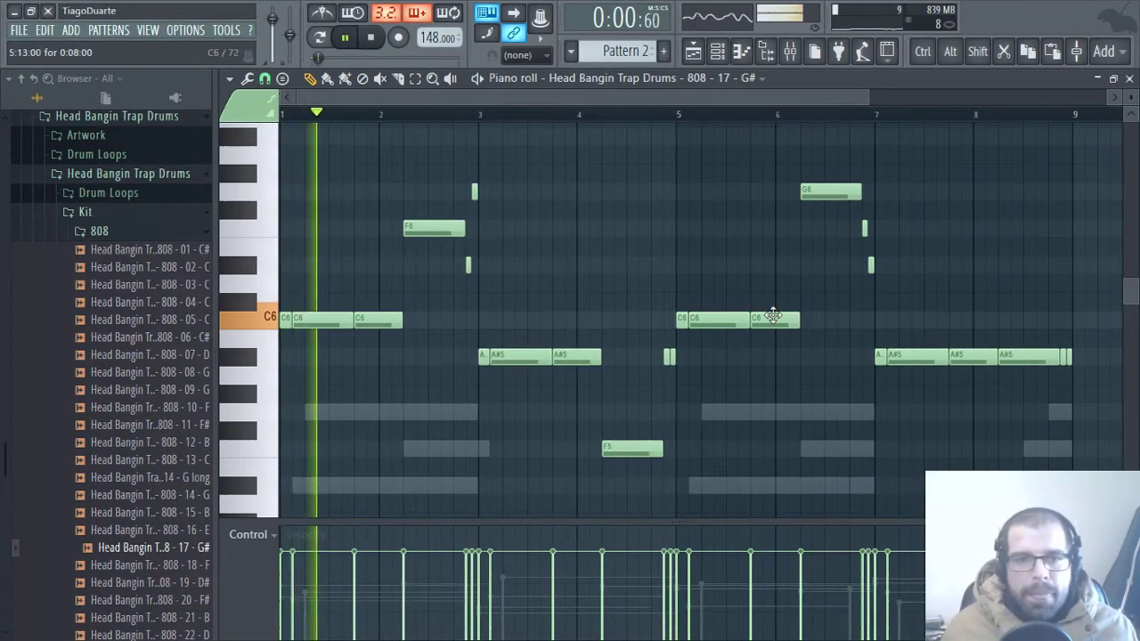
left_click(789, 51)
left_click_drag(357, 459, 361, 447)
Step: Change the last three 808 notes of bar 6 to F6, D#6 and C6
left_click(619, 100)
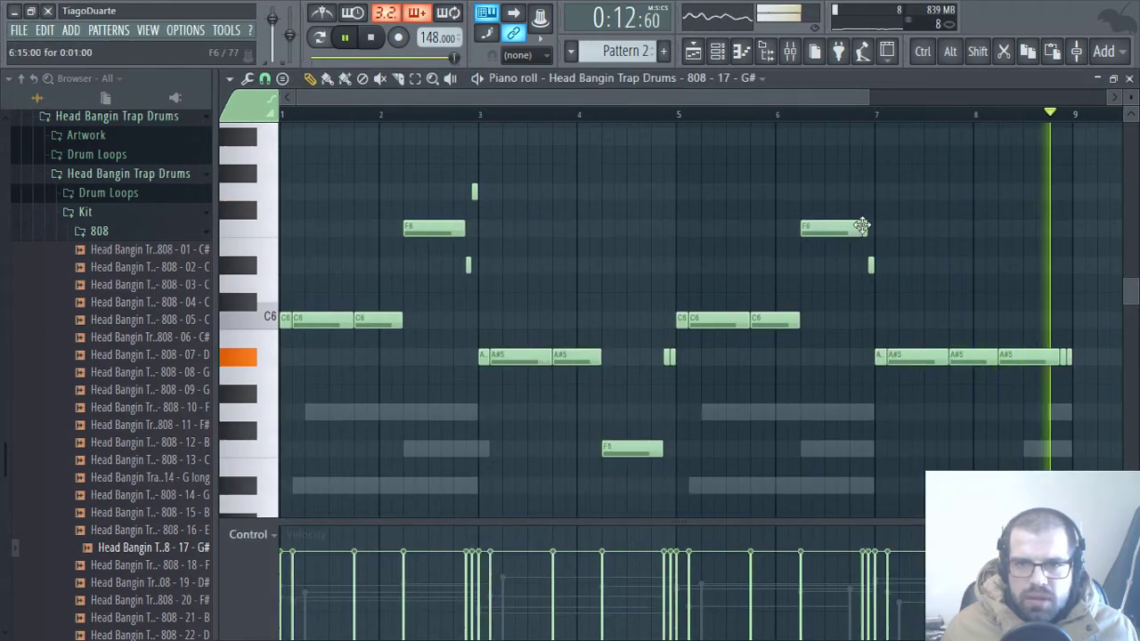
left_click_drag(865, 229, 865, 264)
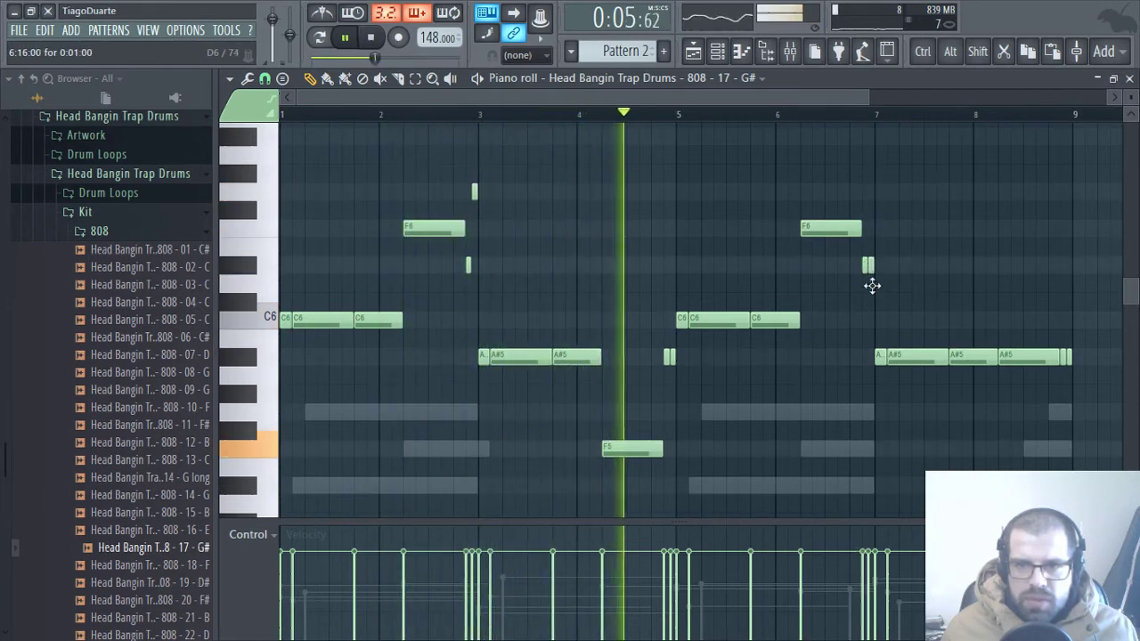
left_click(872, 319)
Step: Delete the two short A#5 notes ending bar 8 and extend the long A#5 note before them to the start of bar 9
scroll(702, 382, "up", 2)
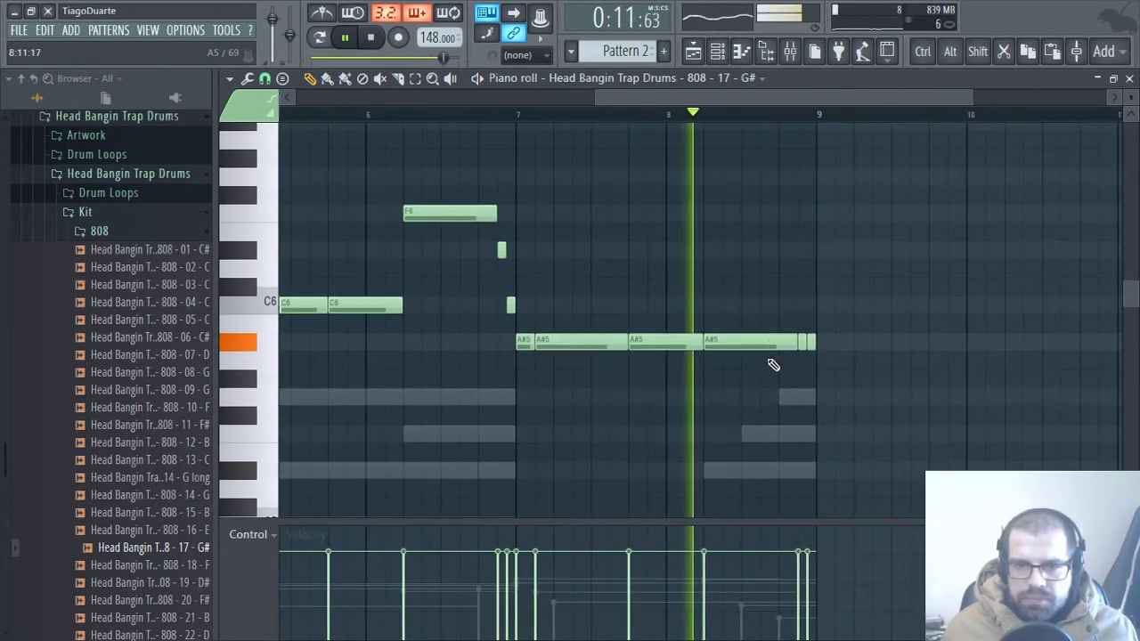
right_click(806, 342)
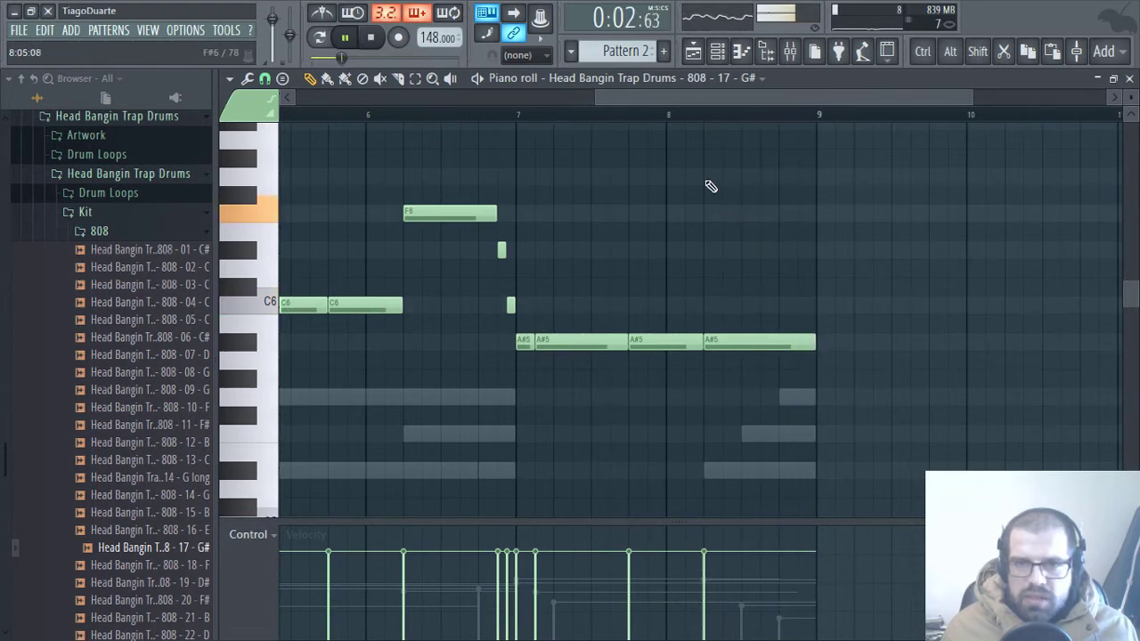
Step: Copy the last A#5 note of the 808 up to A#6 and turn the copy into a slide note
scroll(730, 311, "up", 5)
left_click_drag(726, 507, 712, 276)
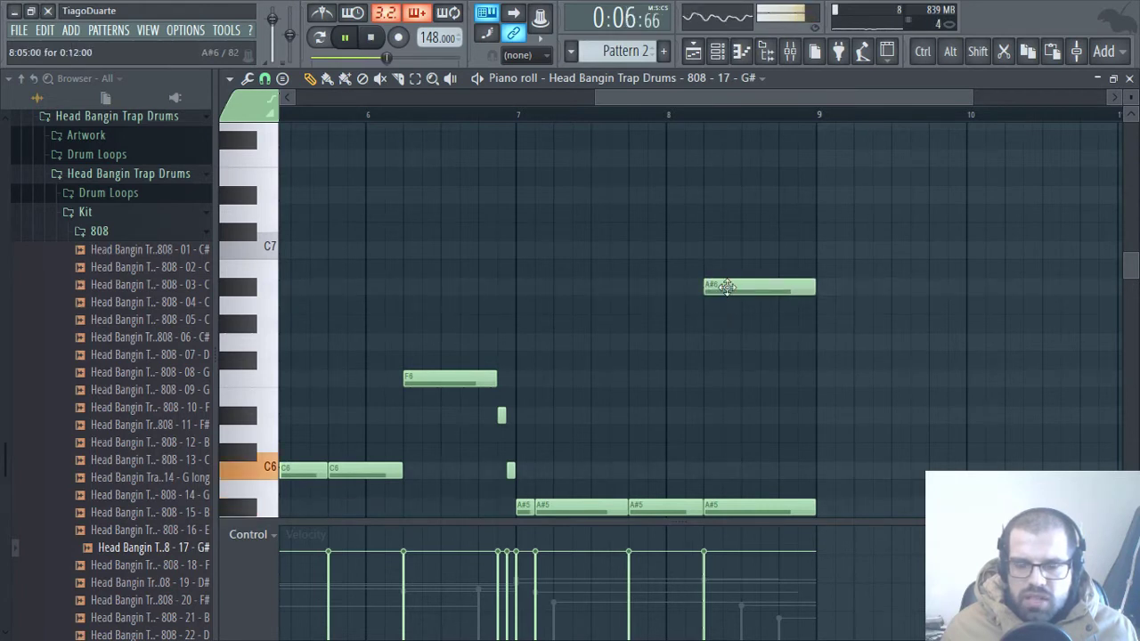
double_click(719, 291)
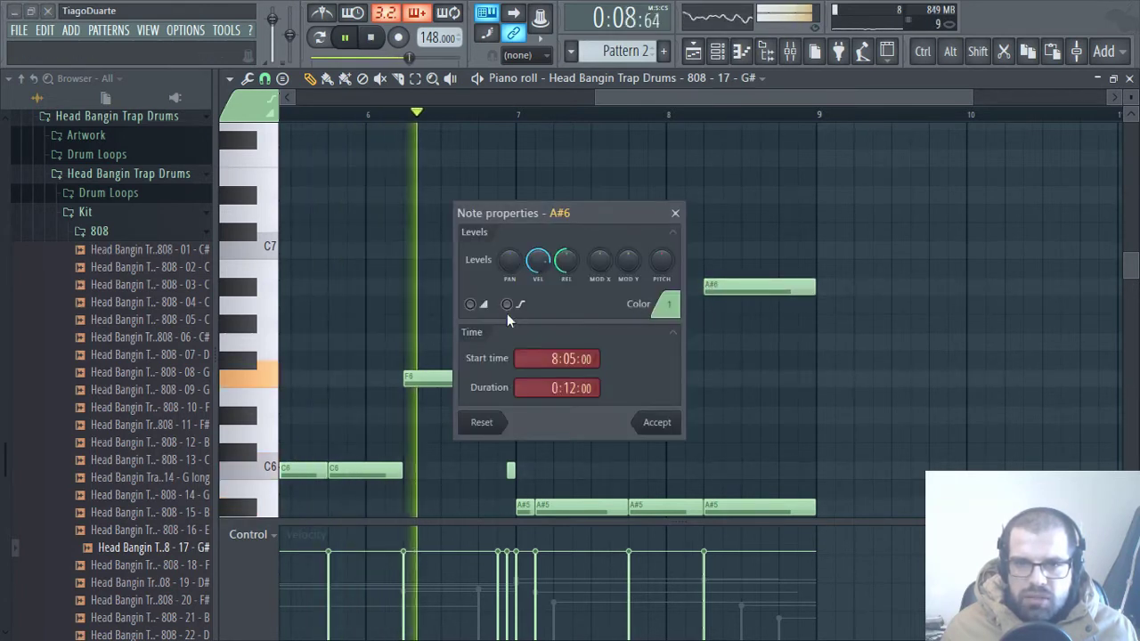
left_click(470, 304)
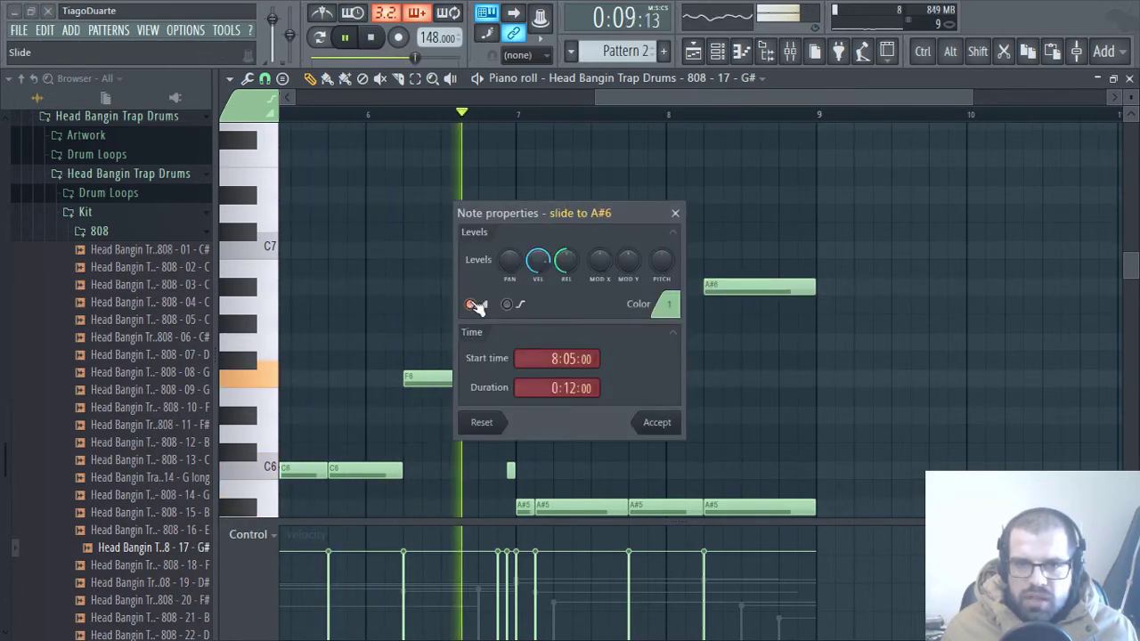
left_click(664, 425)
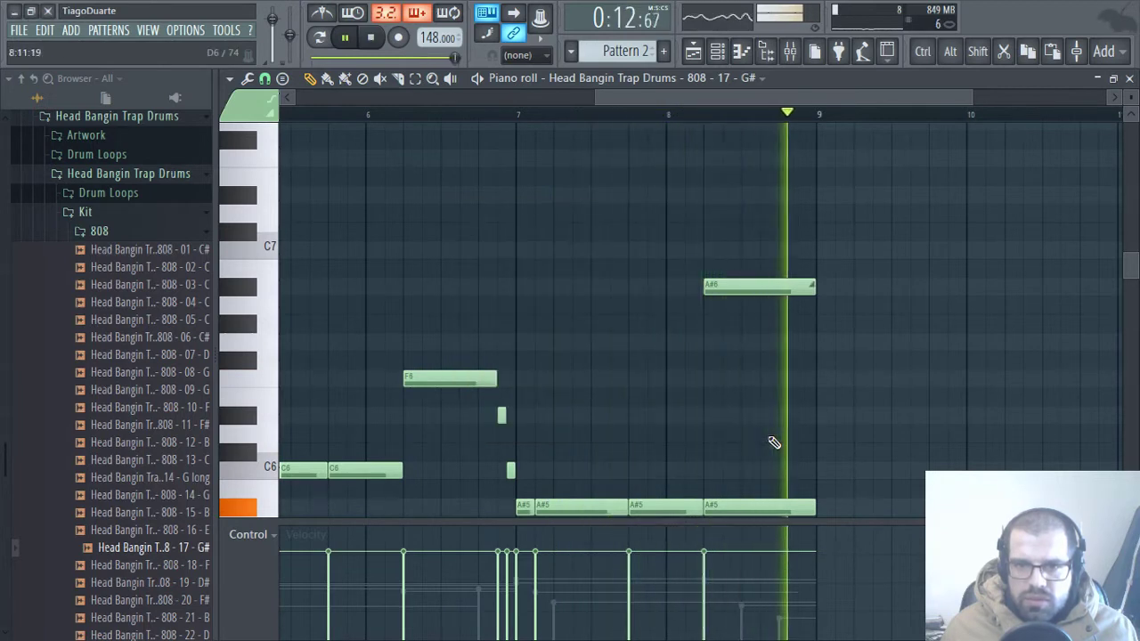
Step: Shorten the A#6 slide note to 0:04:00 starting at 8:13:00, and close the piano roll
left_click_drag(757, 295, 816, 292)
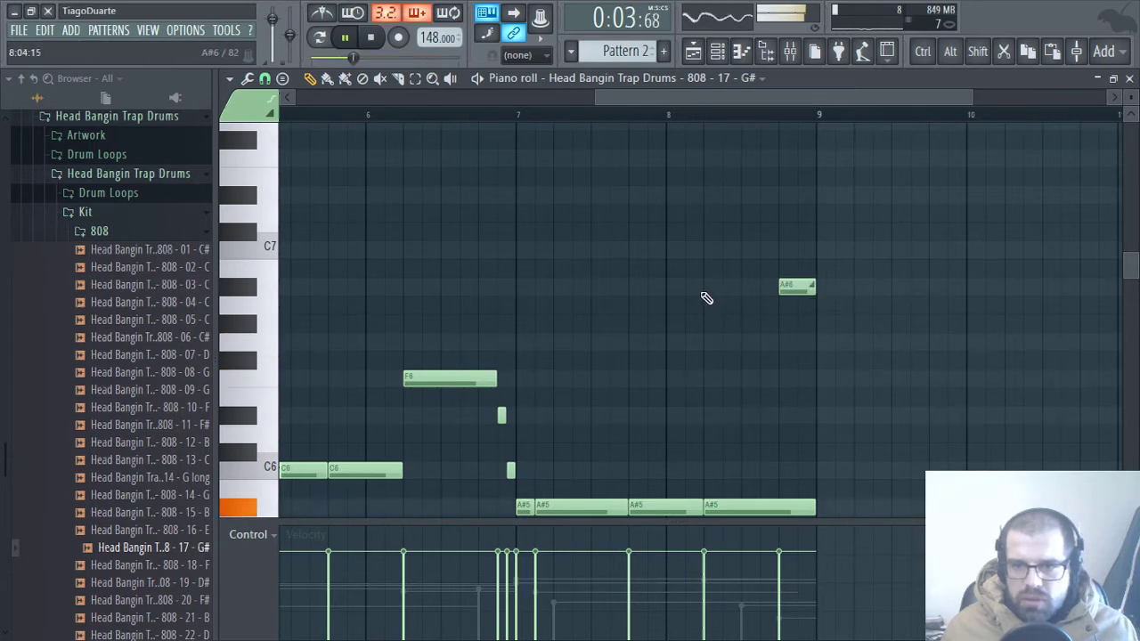
left_click_drag(712, 273, 864, 333)
right_click(810, 391)
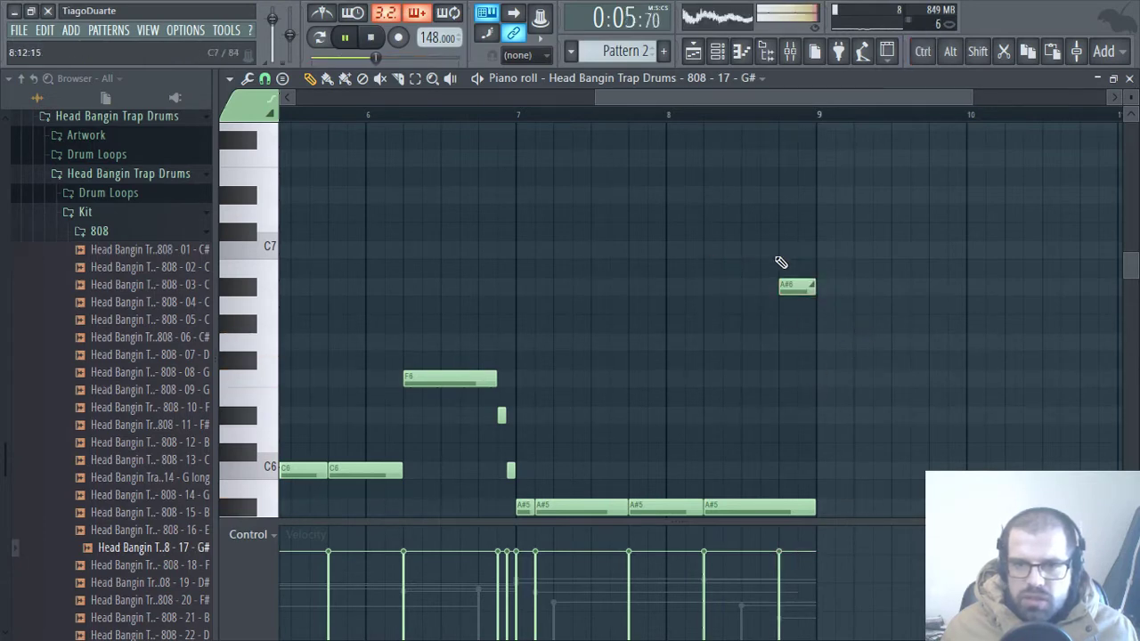
right_click(792, 361, "ctrl")
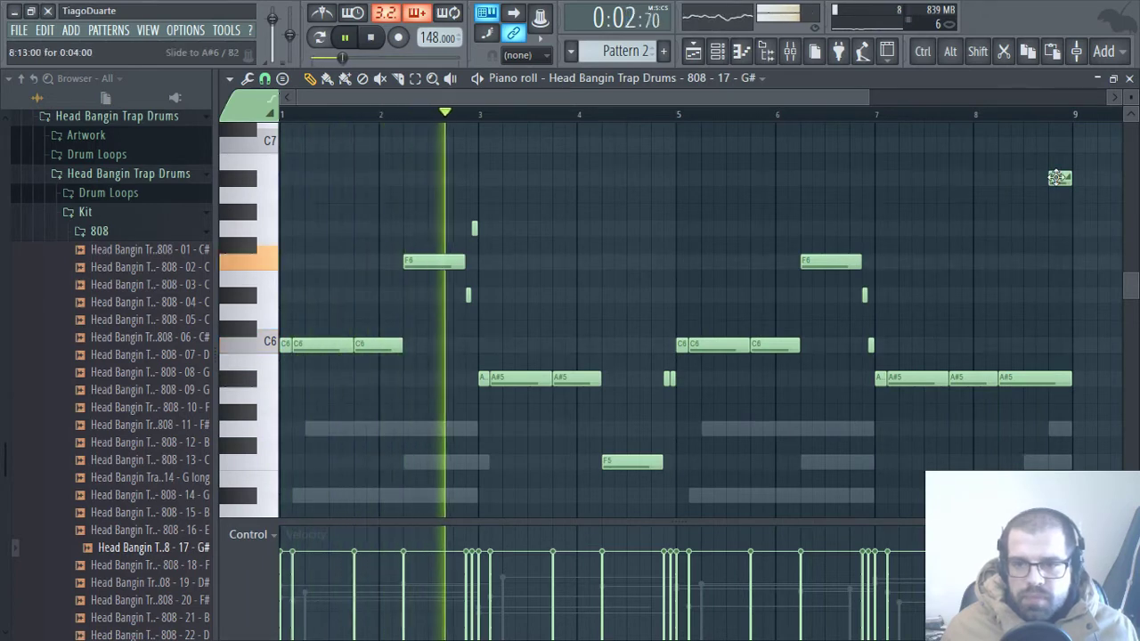
left_click(1130, 79)
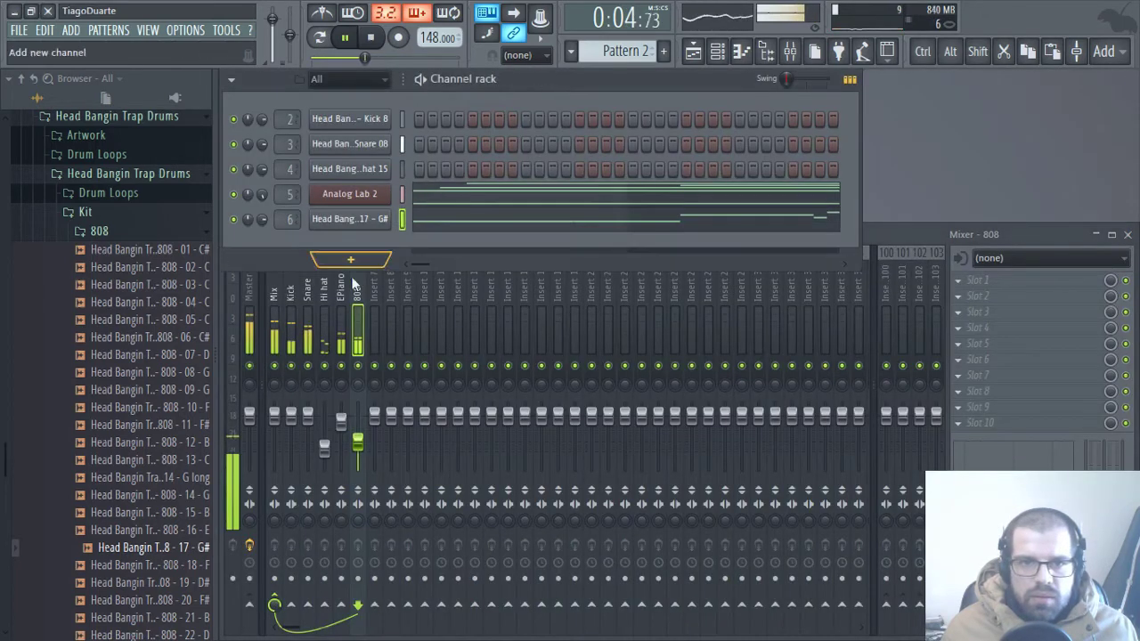
Step: Mute the Kick, Snare and Hi hat mixer tracks
left_click(290, 366)
left_click(307, 366)
left_click(324, 366)
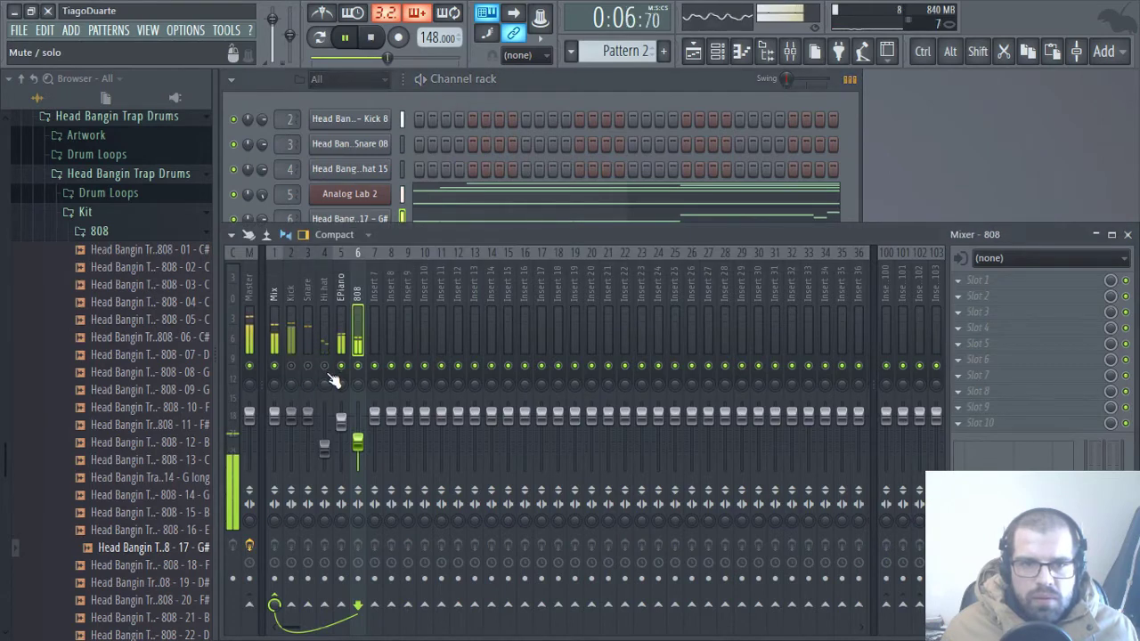
Step: Add FidelityEQ to the first effect slot of the EPiano track and enable its high-pass filter at 388 Hz
left_click(340, 294)
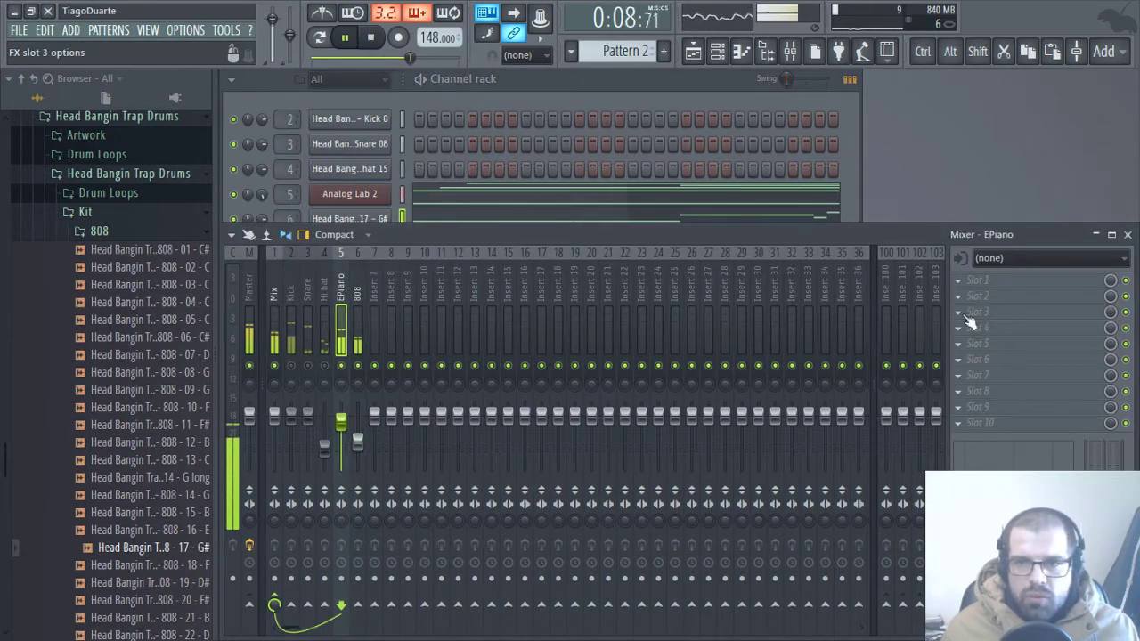
left_click(984, 281)
mouse_move(891, 303)
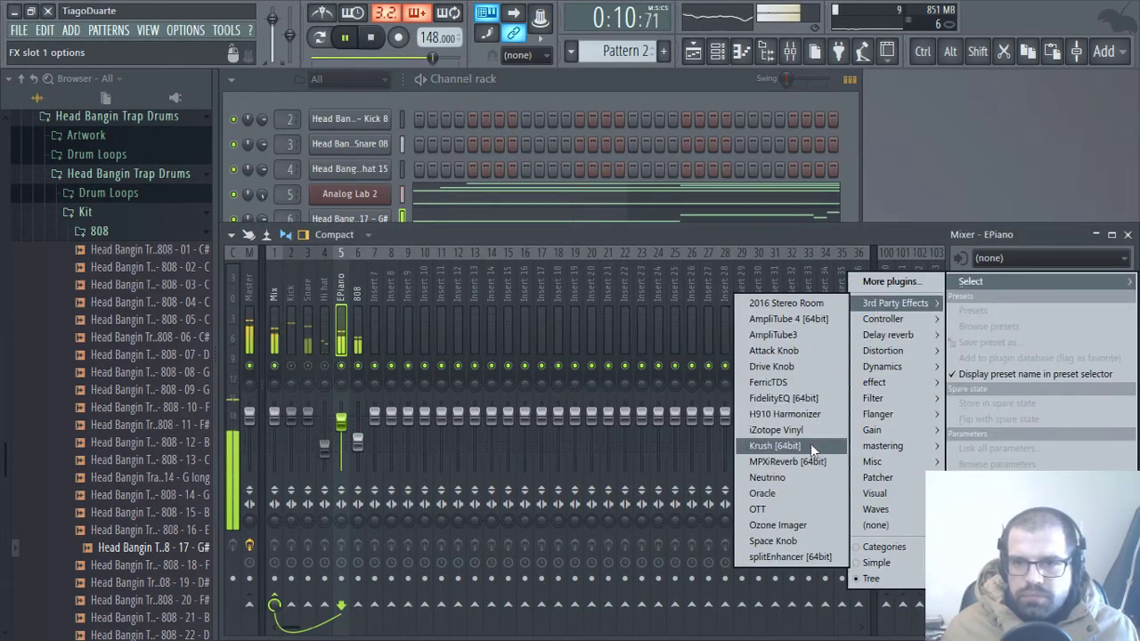
left_click(793, 398)
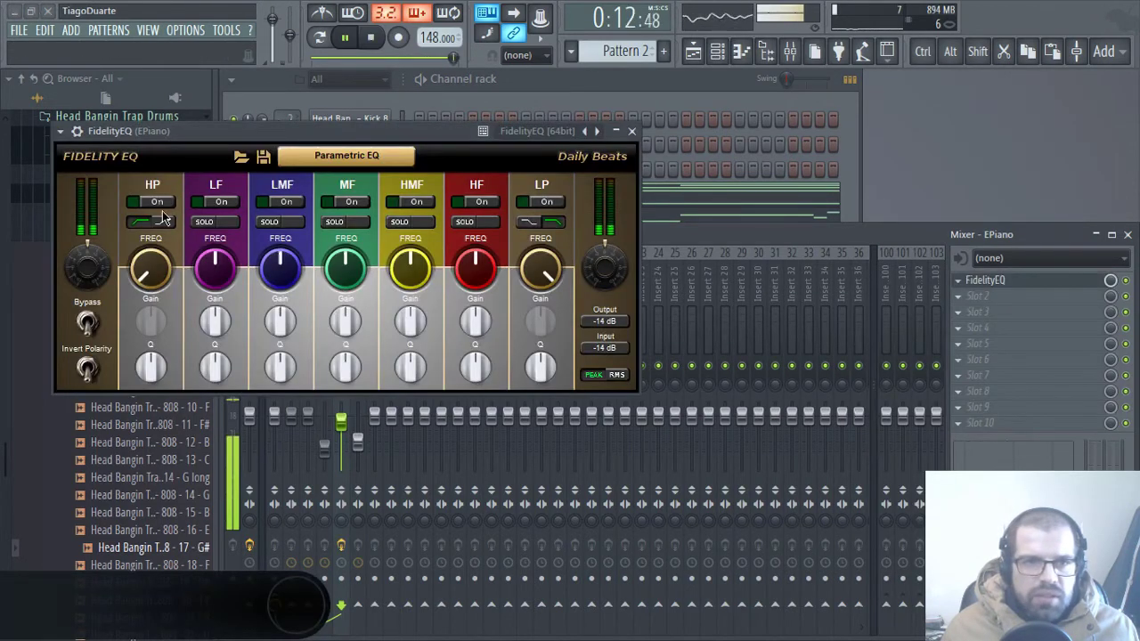
left_click(149, 203)
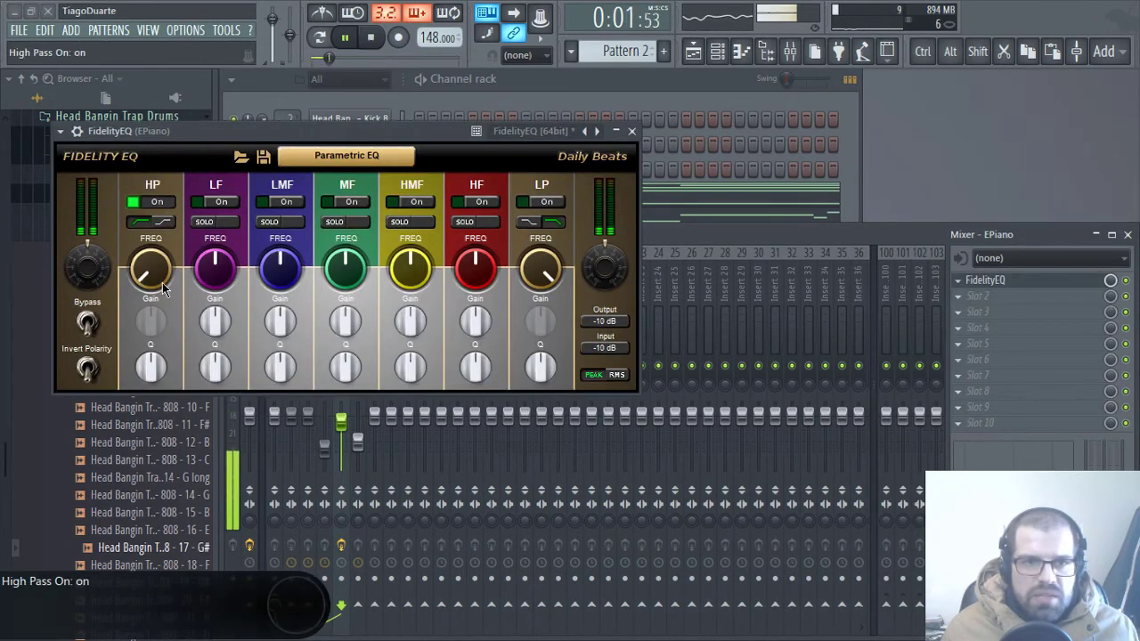
left_click_drag(162, 286, 158, 252)
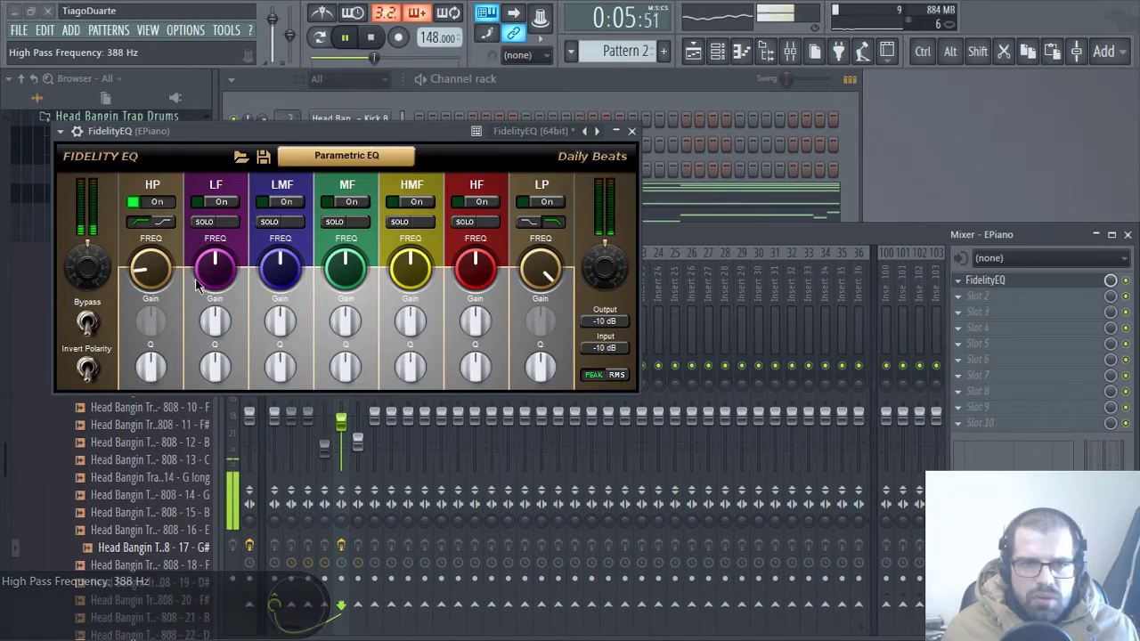
left_click(631, 131)
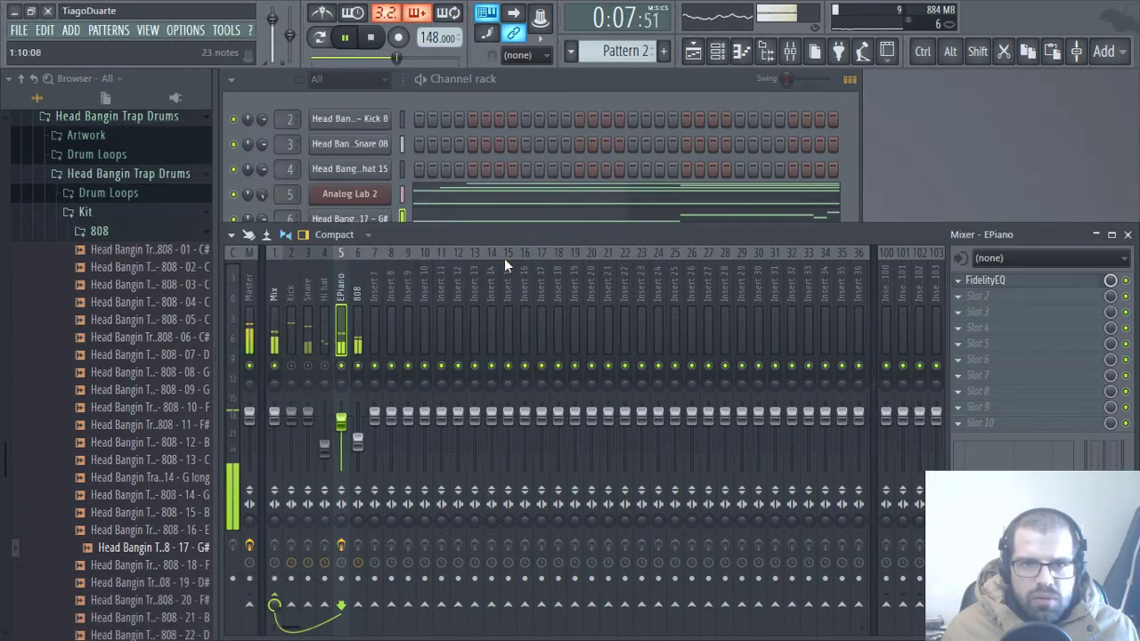
Step: Raise the EPiano track's volume slightly, and lower the Hi hat volume slightly with the drums unmuted
left_click_drag(357, 419, 357, 417)
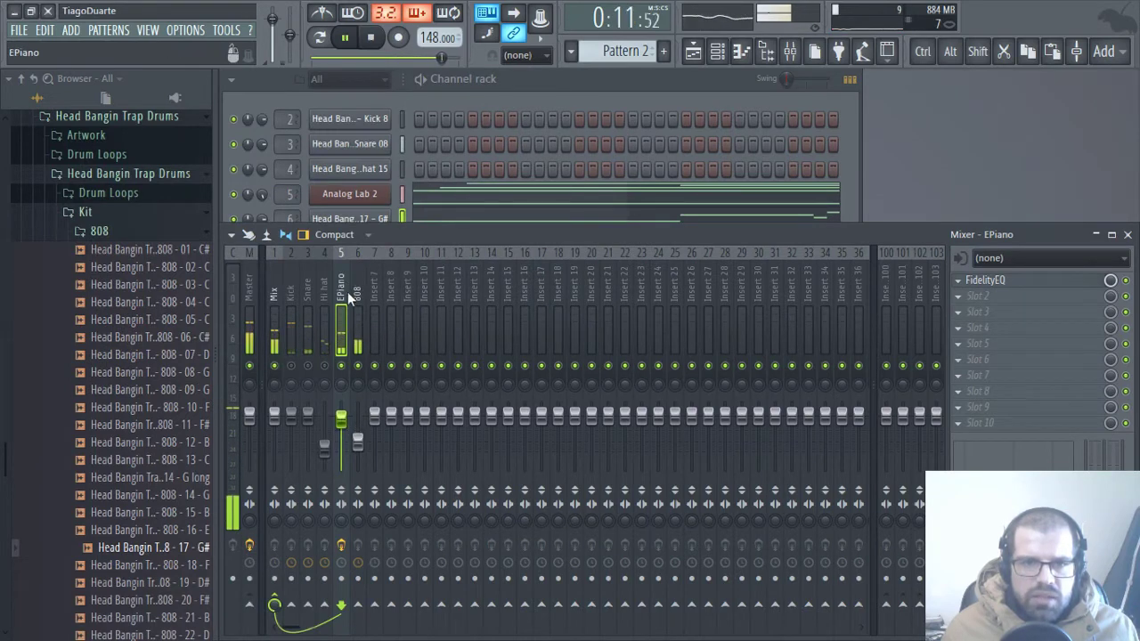
left_click_drag(341, 419, 341, 415)
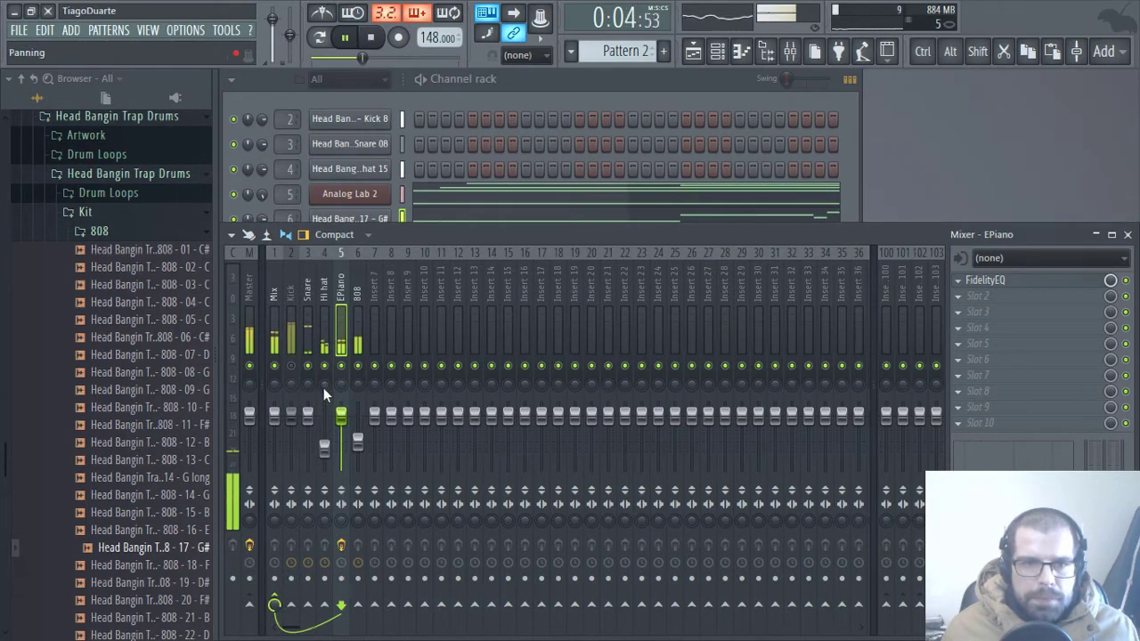
left_click_drag(326, 448, 324, 454)
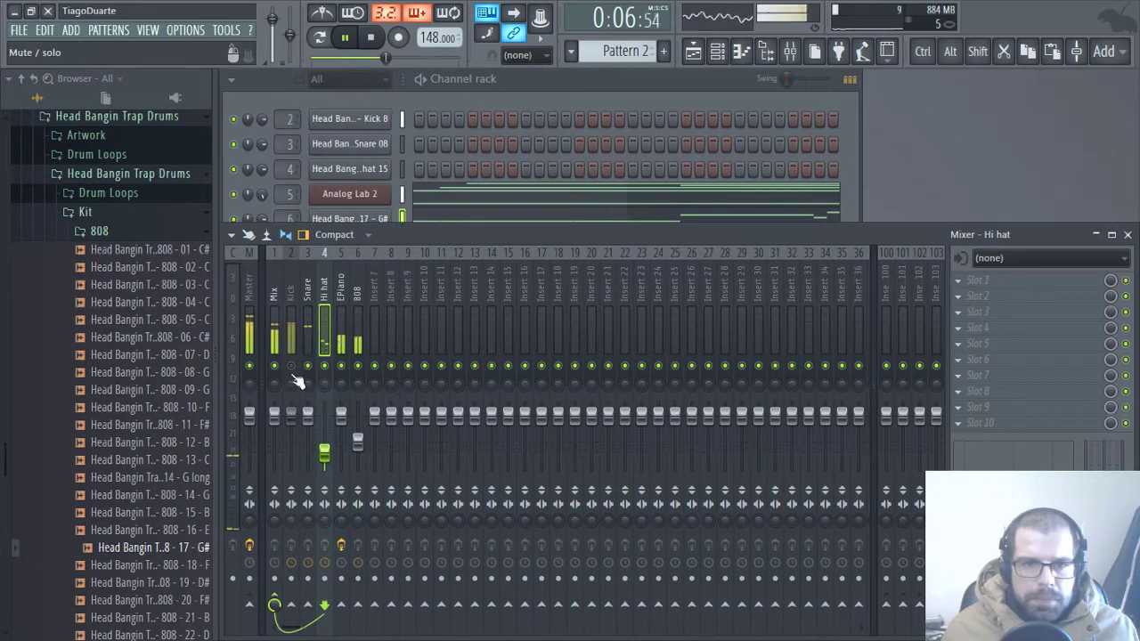
left_click(361, 294)
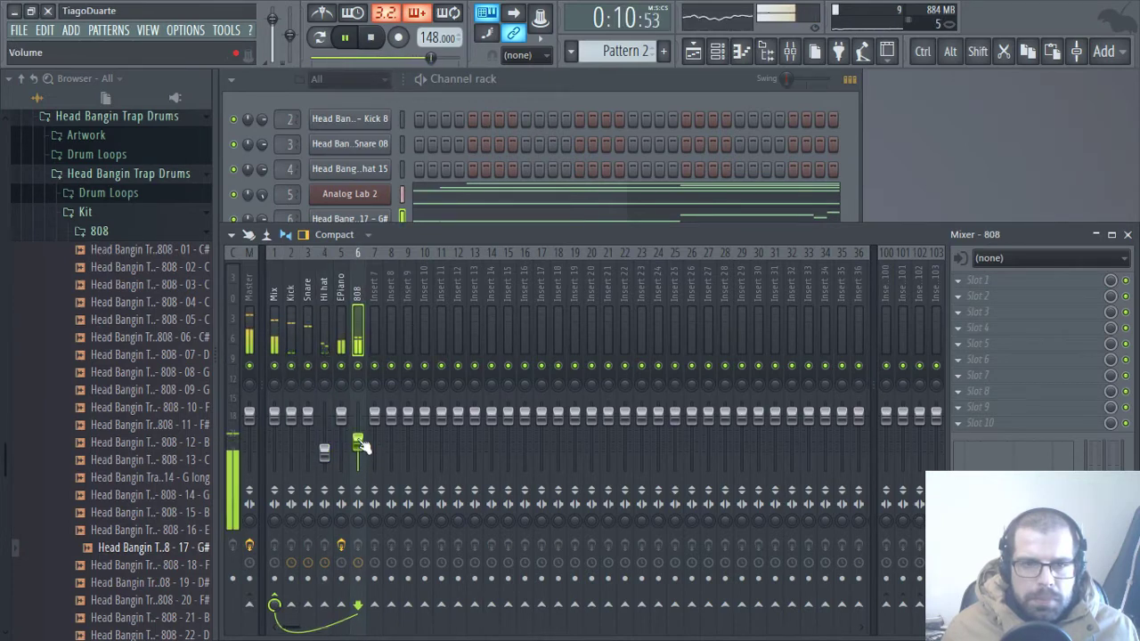
Step: Add Fruity Reeverb 2 to the second effect slot of the EPiano track and set its wet level to 66%
left_click(348, 292)
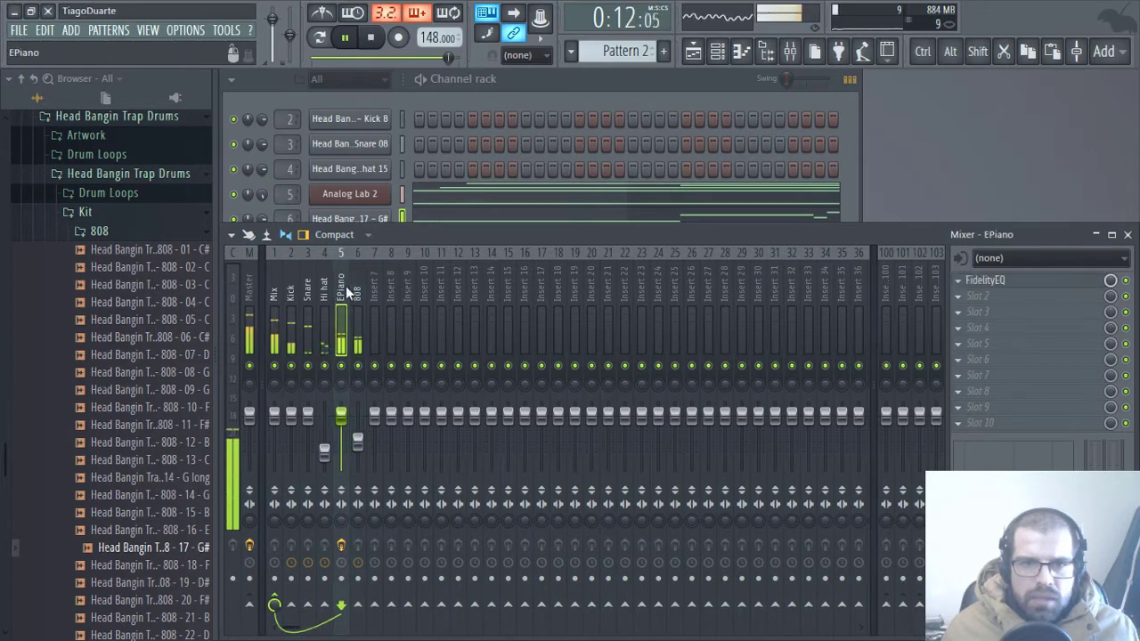
left_click(967, 297)
mouse_move(909, 339)
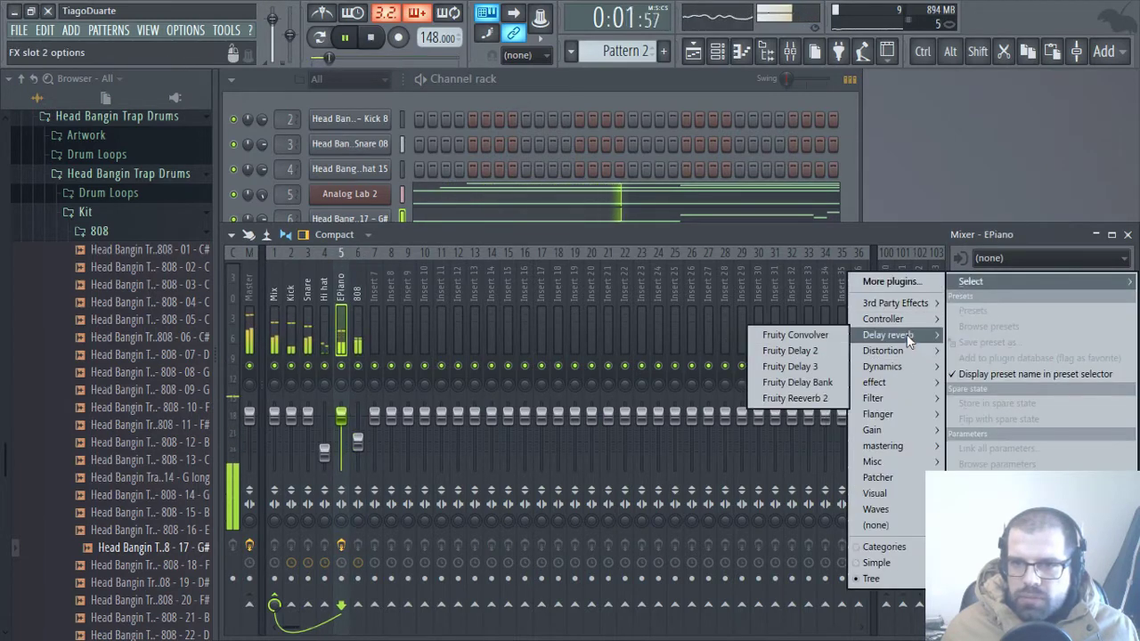
left_click(795, 399)
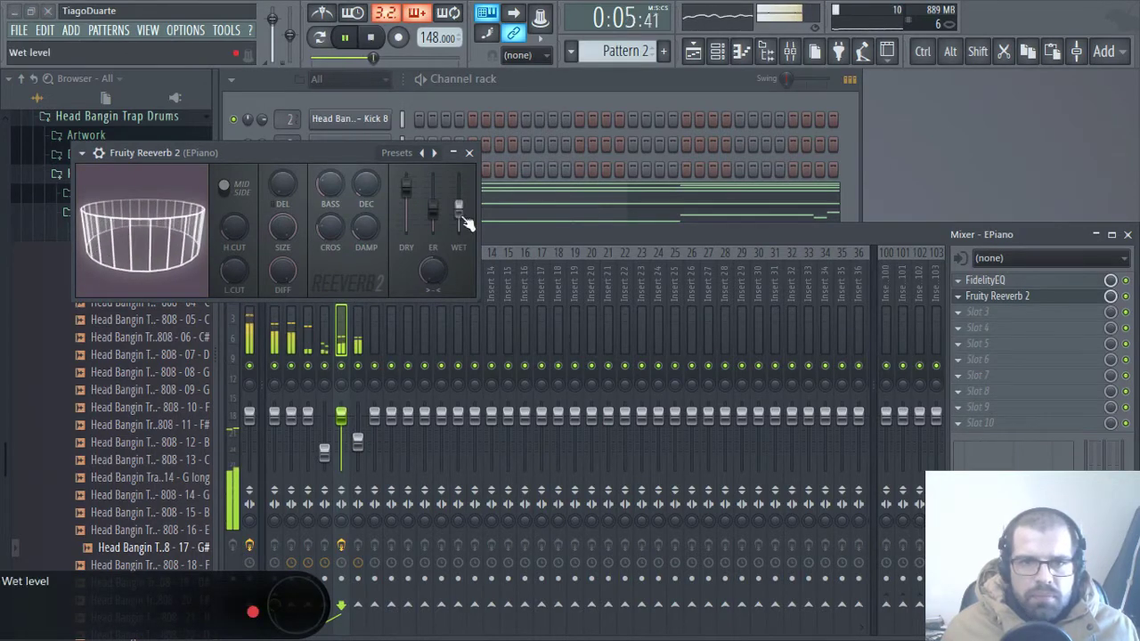
left_click_drag(459, 213, 460, 208)
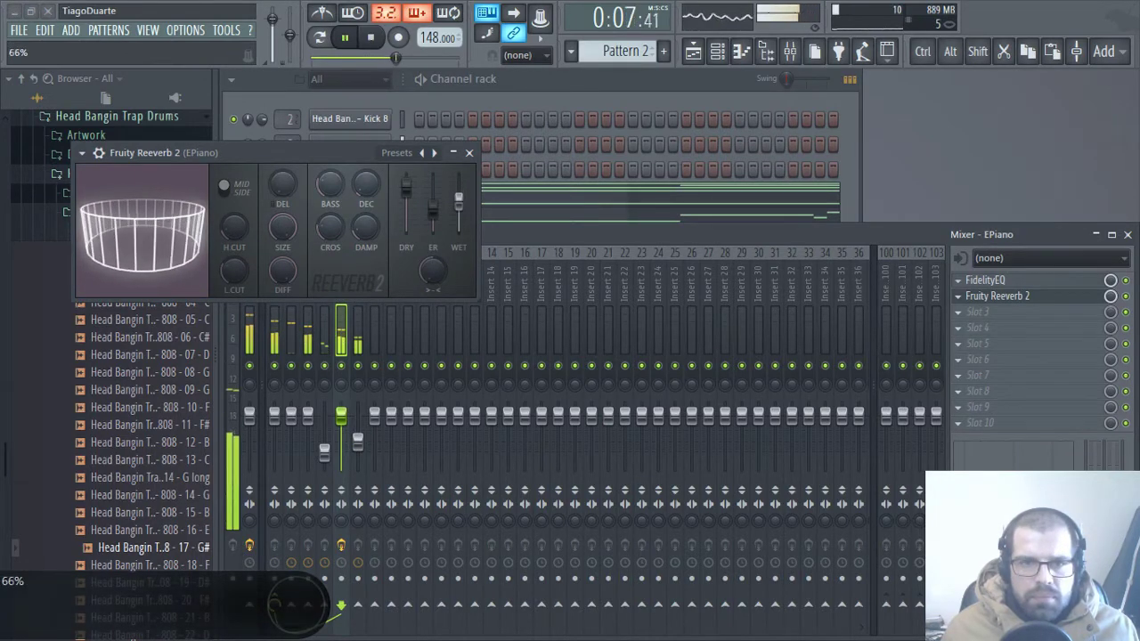
left_click(469, 153)
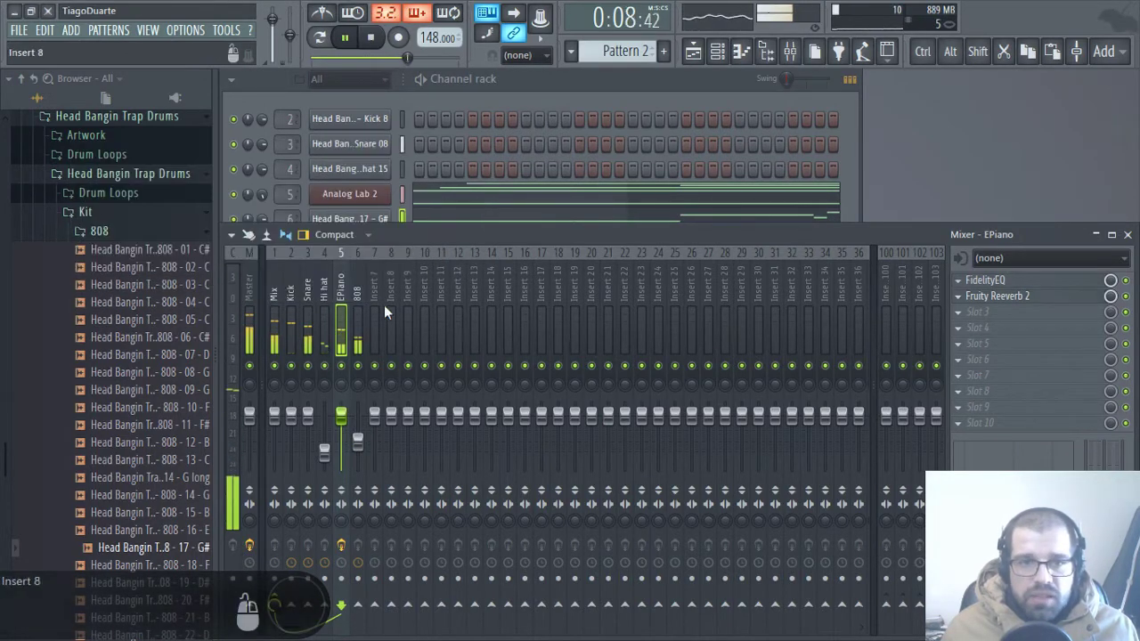
Step: Route the Mix track to Insert 100 at 38% instead of to the Master, and rename Insert 100 as Aux rev
left_click(271, 288)
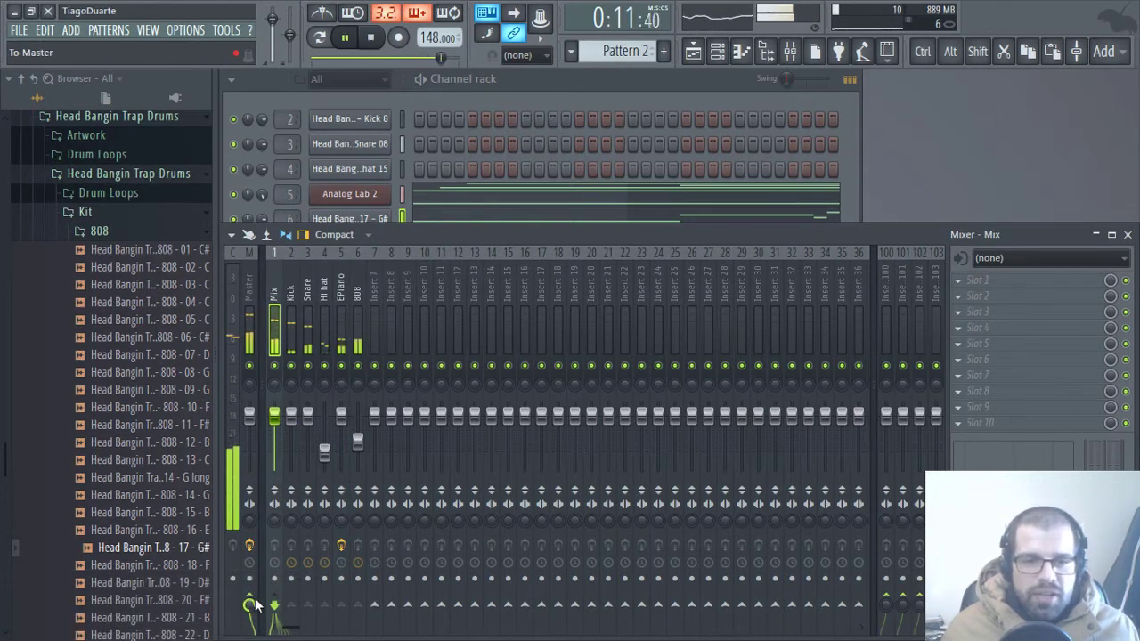
left_click(251, 606)
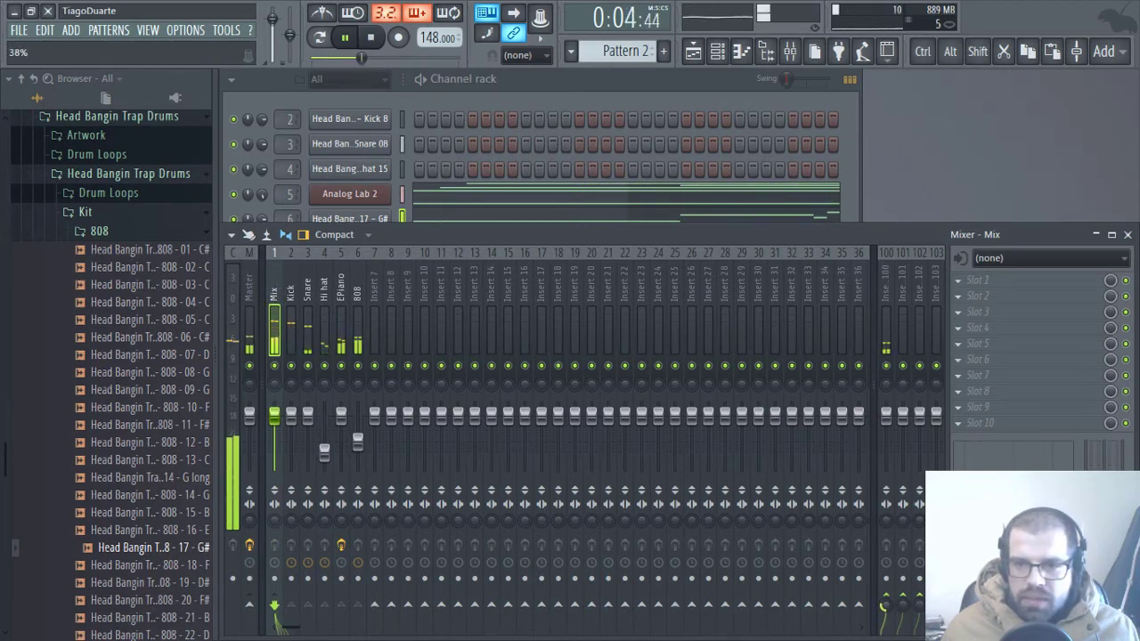
left_click(889, 284)
key("F2")
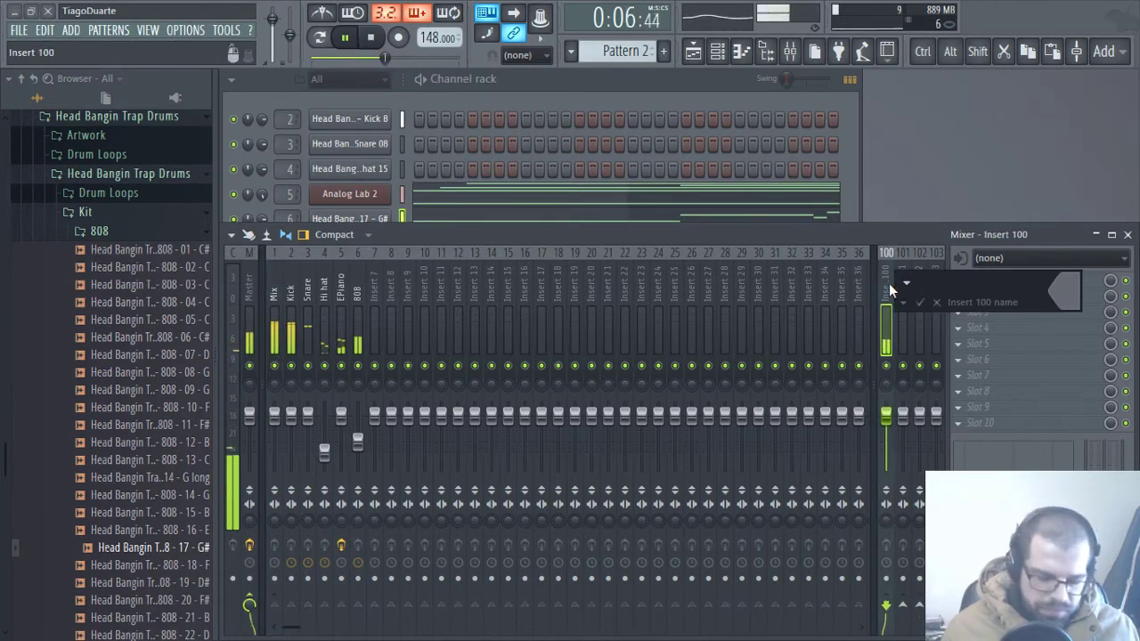
type("Aux rev")
key("Return")
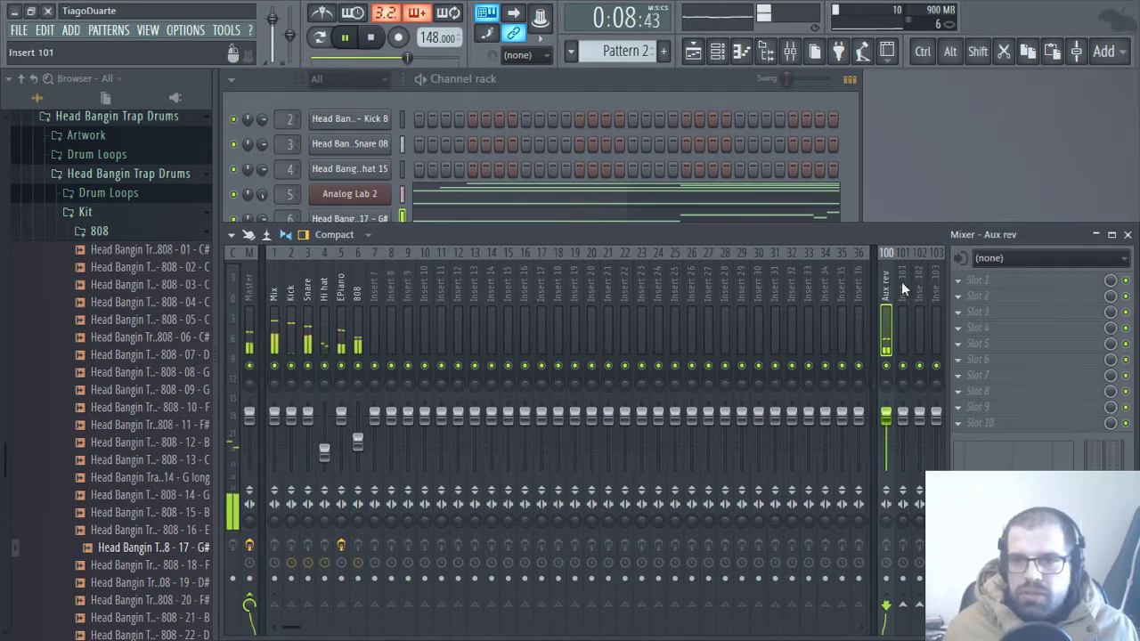
Step: Add the Waves IR-L full Stereo reverb to the Aux rev track's first slot and load its Plate - 1 preset
left_click(991, 280)
mouse_move(894, 514)
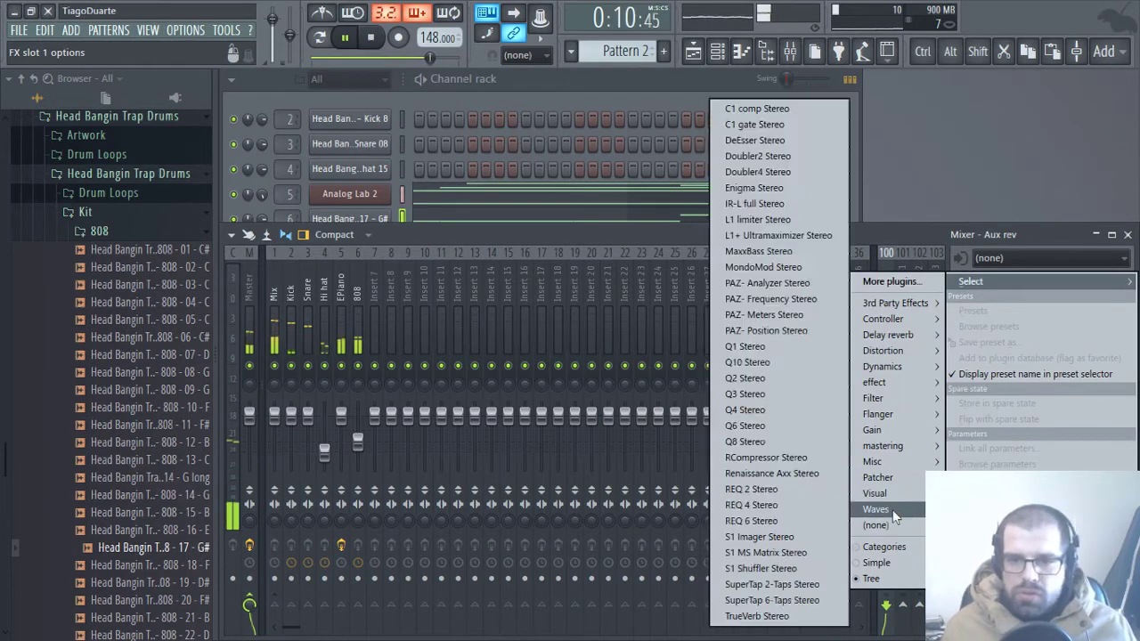
left_click(778, 207)
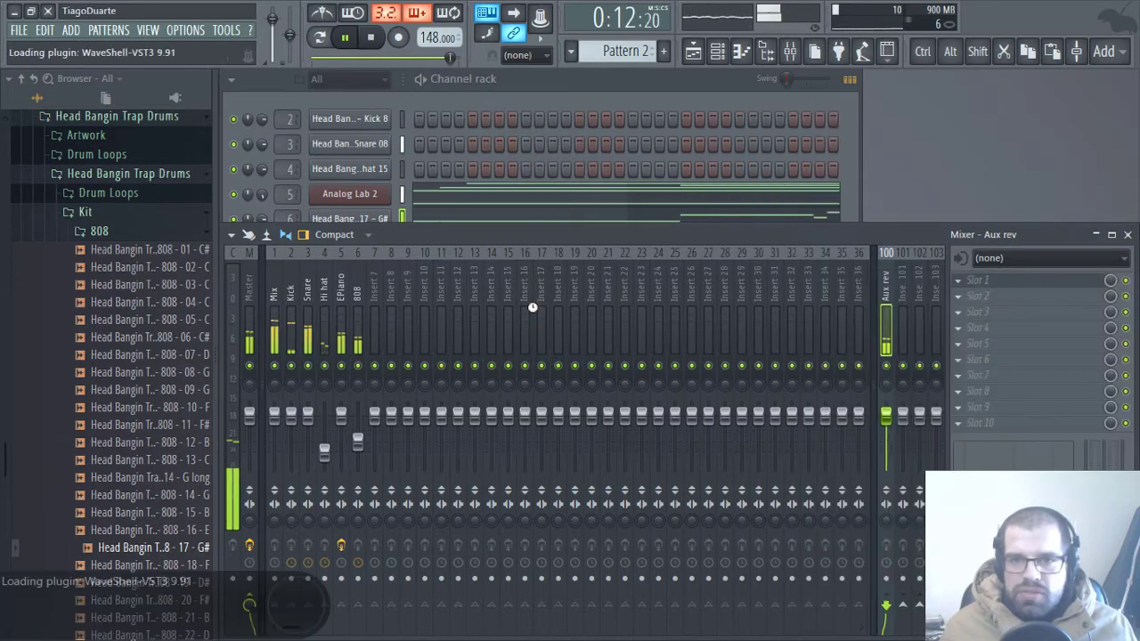
left_click(391, 152)
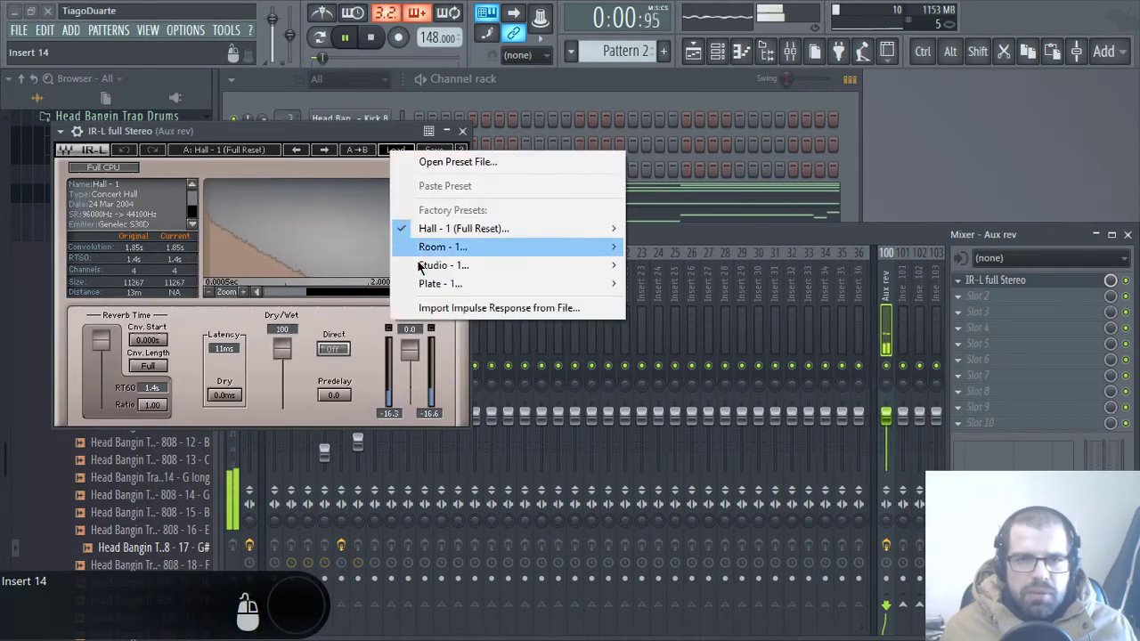
mouse_move(437, 285)
left_click(673, 284)
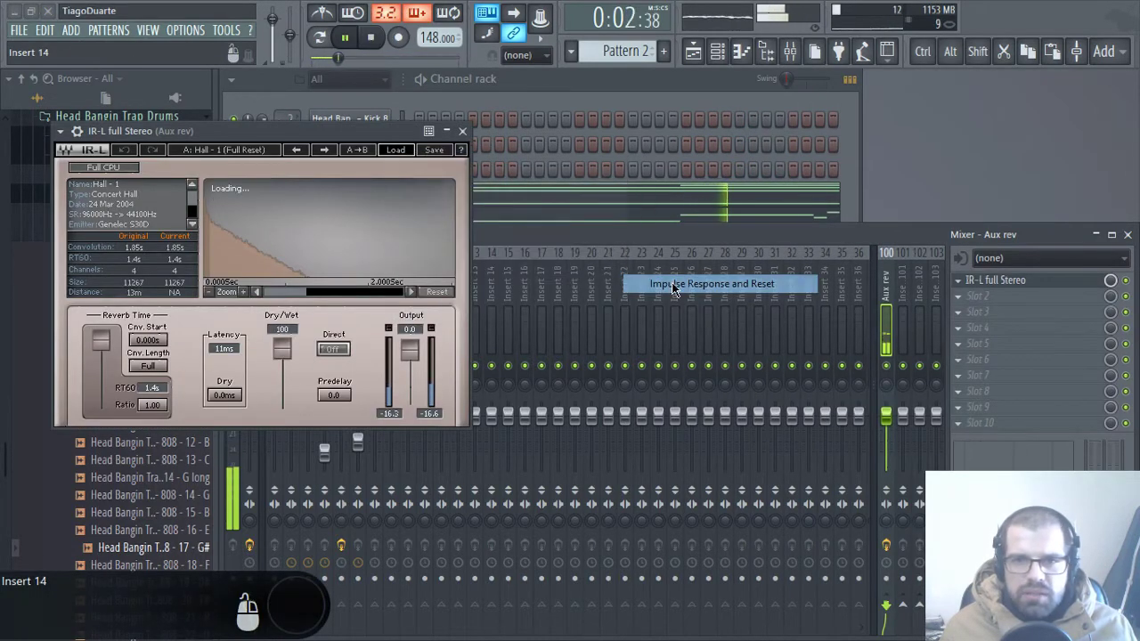
left_click(462, 131)
Step: Add FidelityEQ after the reverb on the Aux rev track and enable its high-pass filter at 657 Hz
left_click(1010, 296)
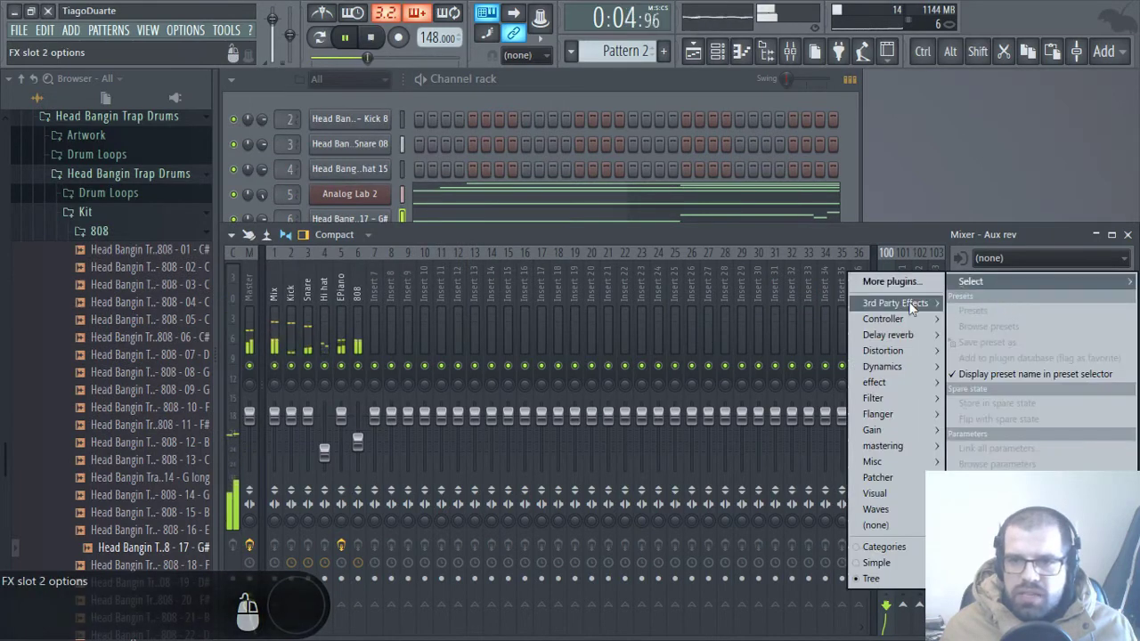
mouse_move(895, 303)
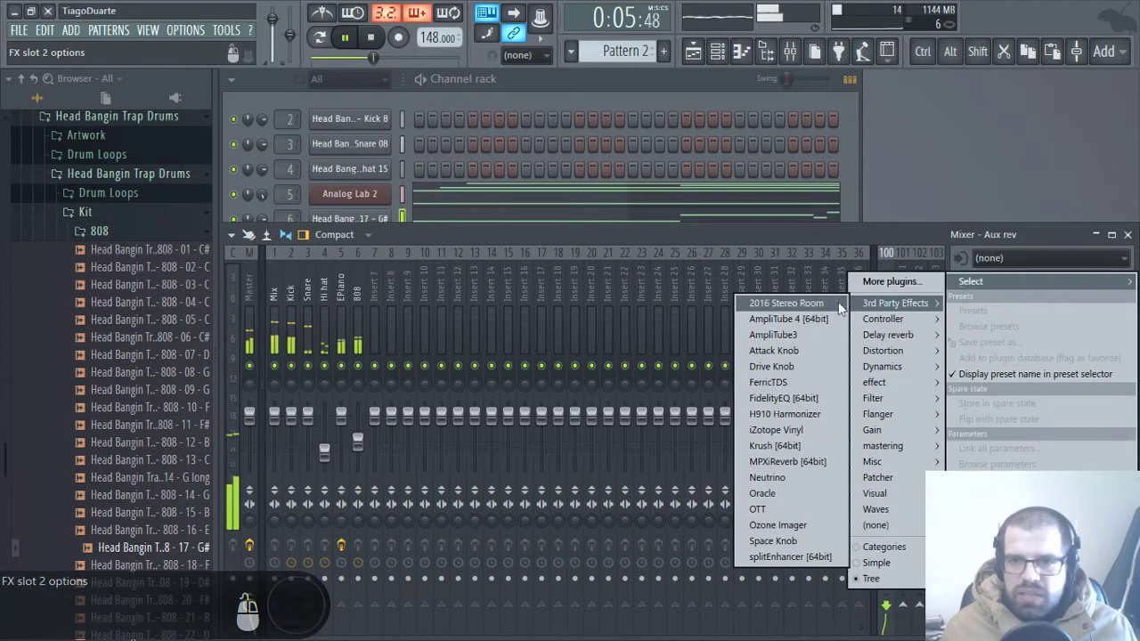
left_click(784, 399)
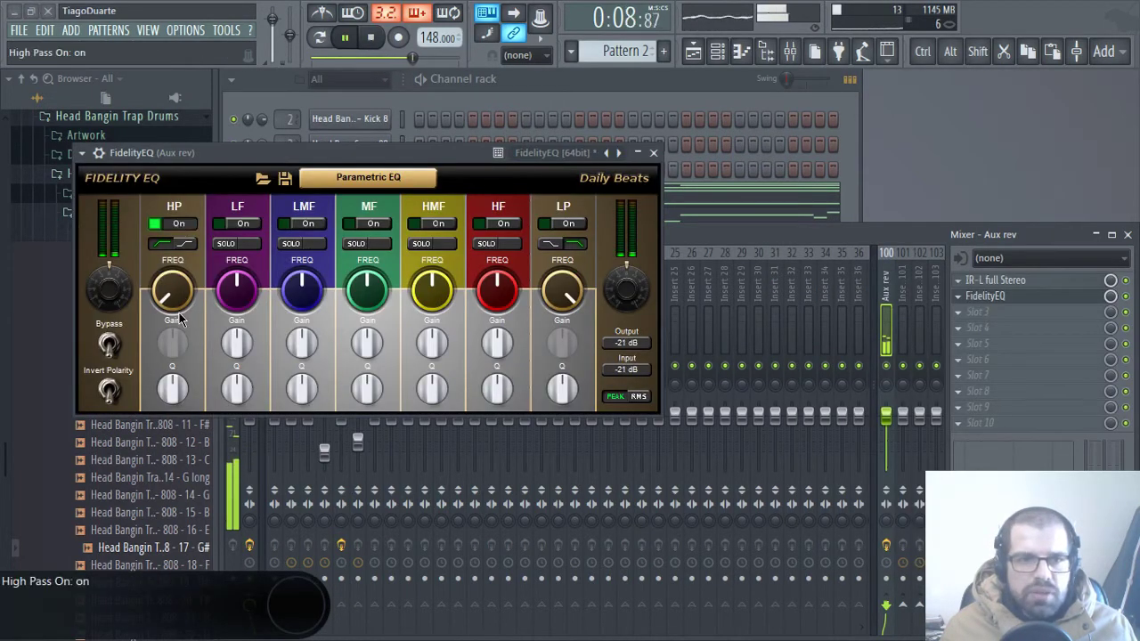
left_click_drag(177, 314, 177, 300)
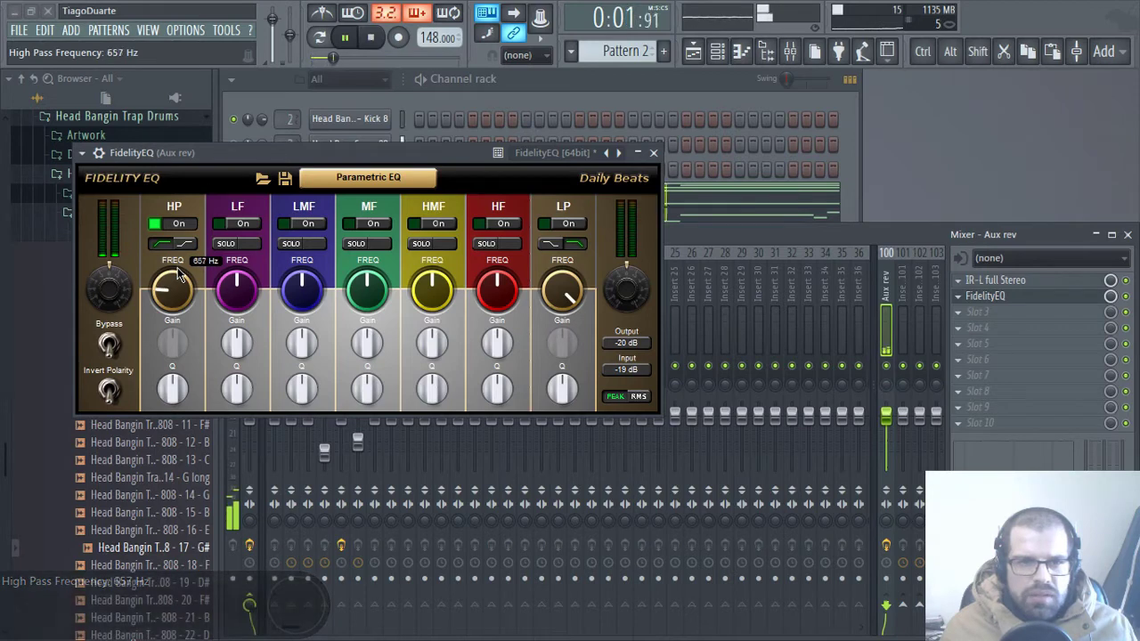
left_click(653, 152)
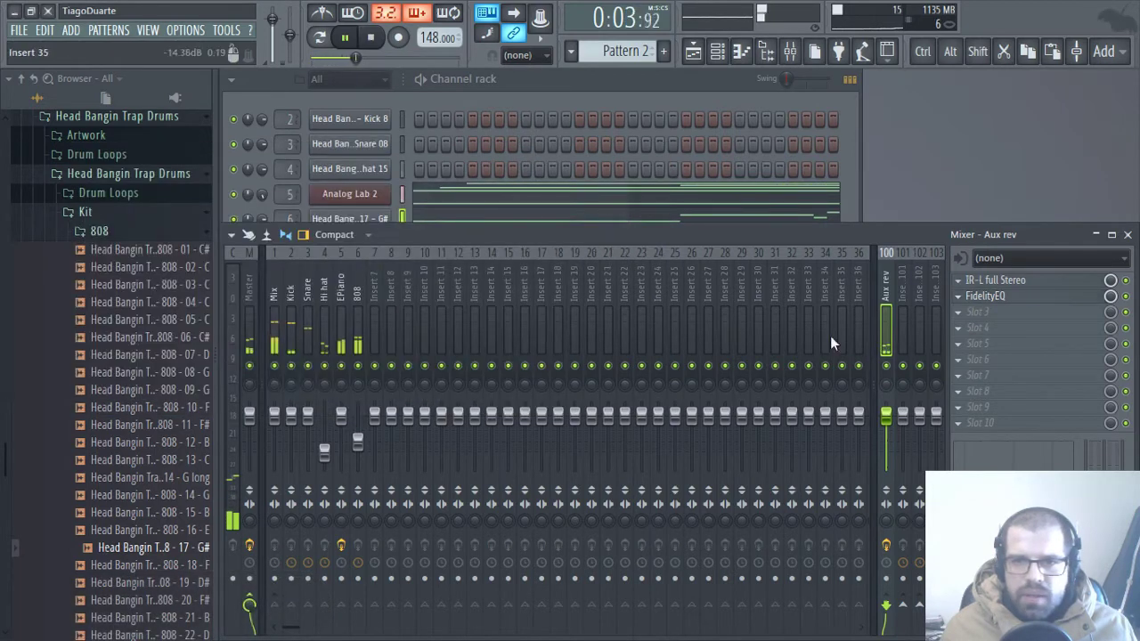
Step: Route the Mix track back to the Master and set its send to Aux rev to 32%
left_click(288, 294)
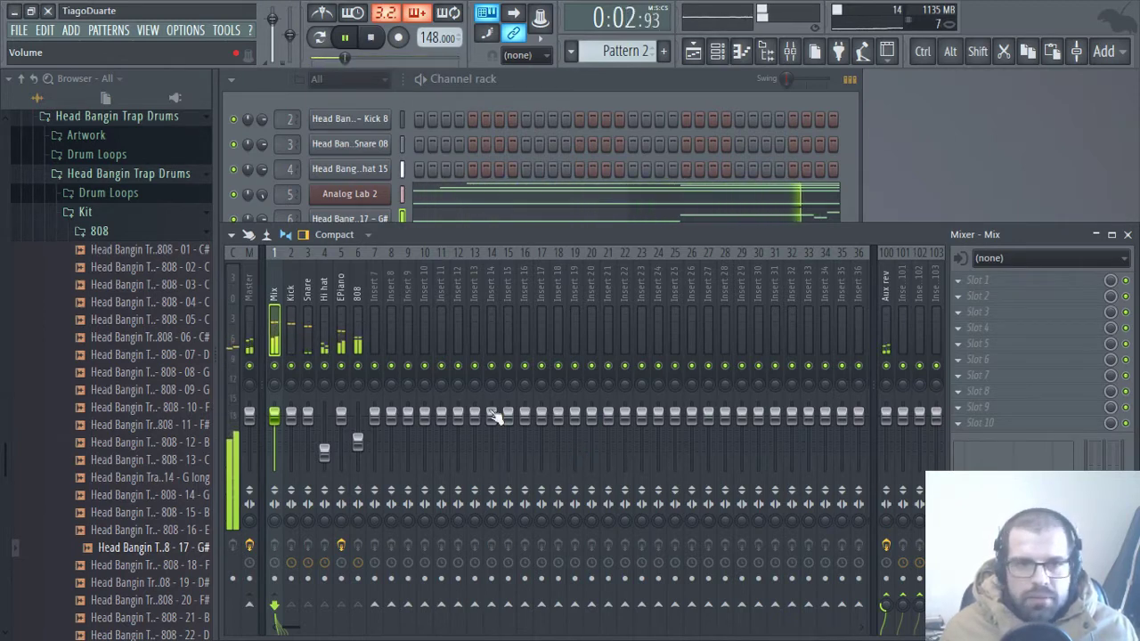
left_click(250, 608)
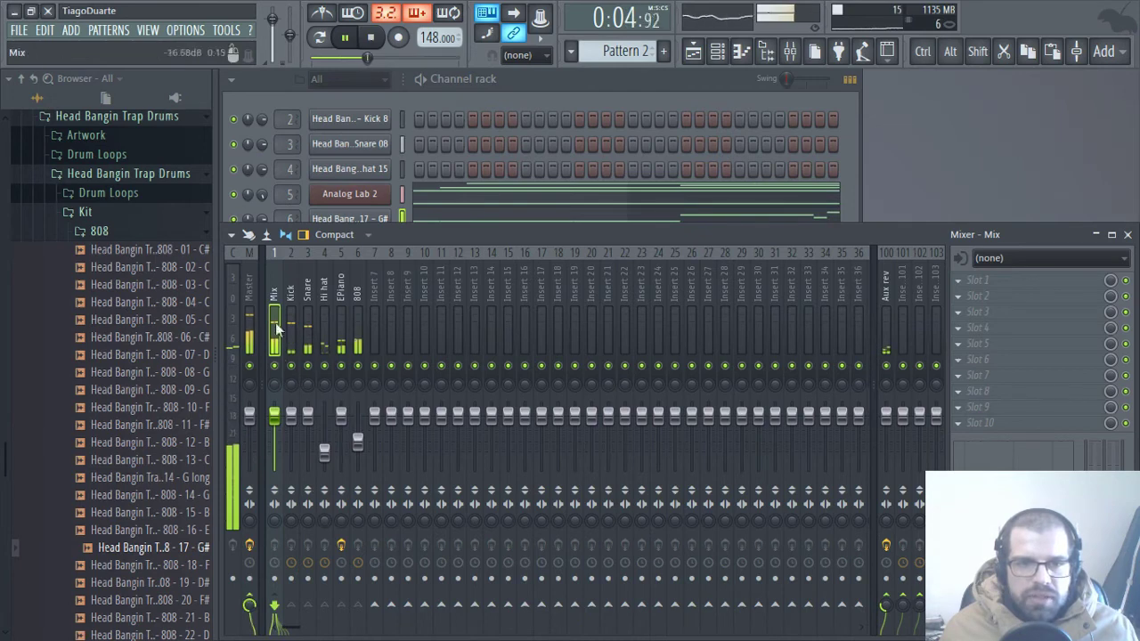
left_click_drag(885, 606, 885, 613)
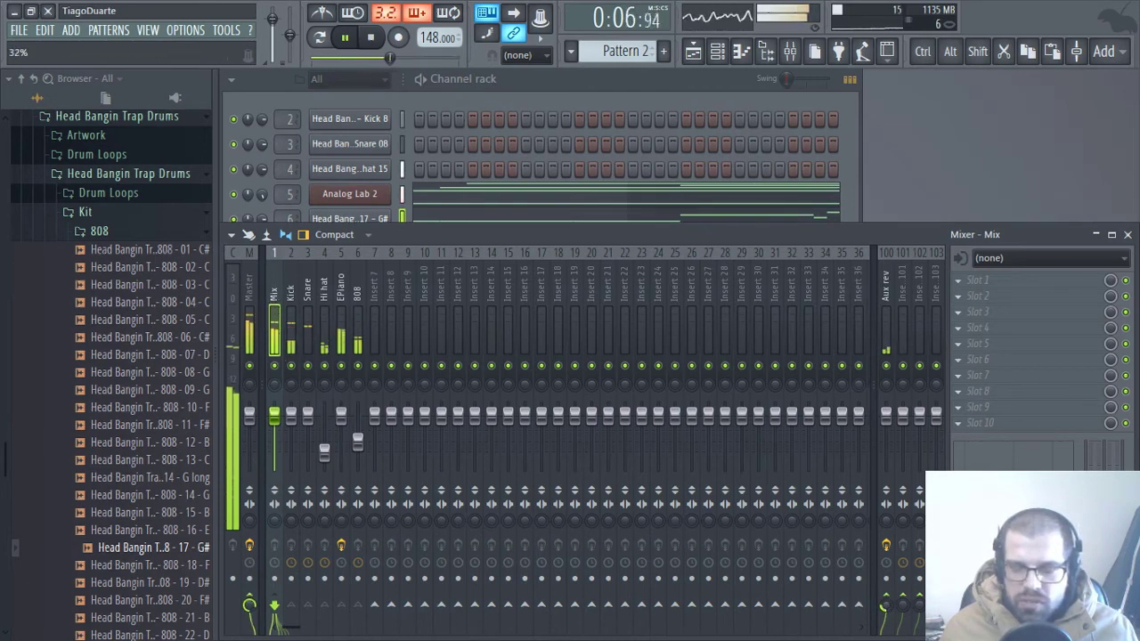
Step: Toggle the Aux rev track's mute to compare the beat with and without reverb, and select the Master track
left_click_drag(395, 57, 401, 57)
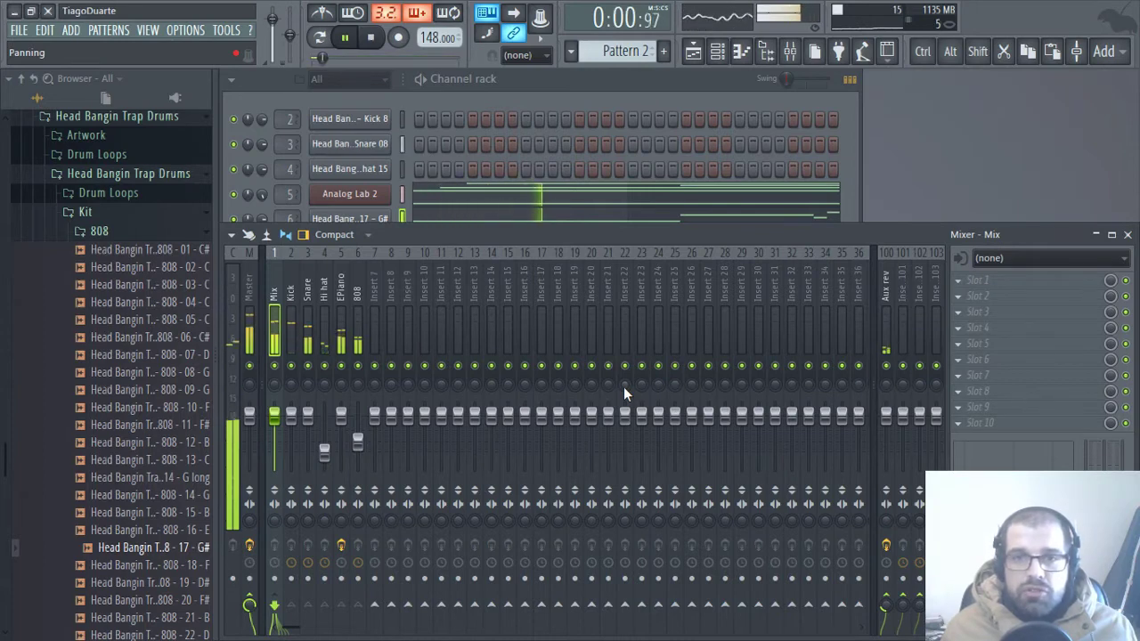
left_click(888, 367)
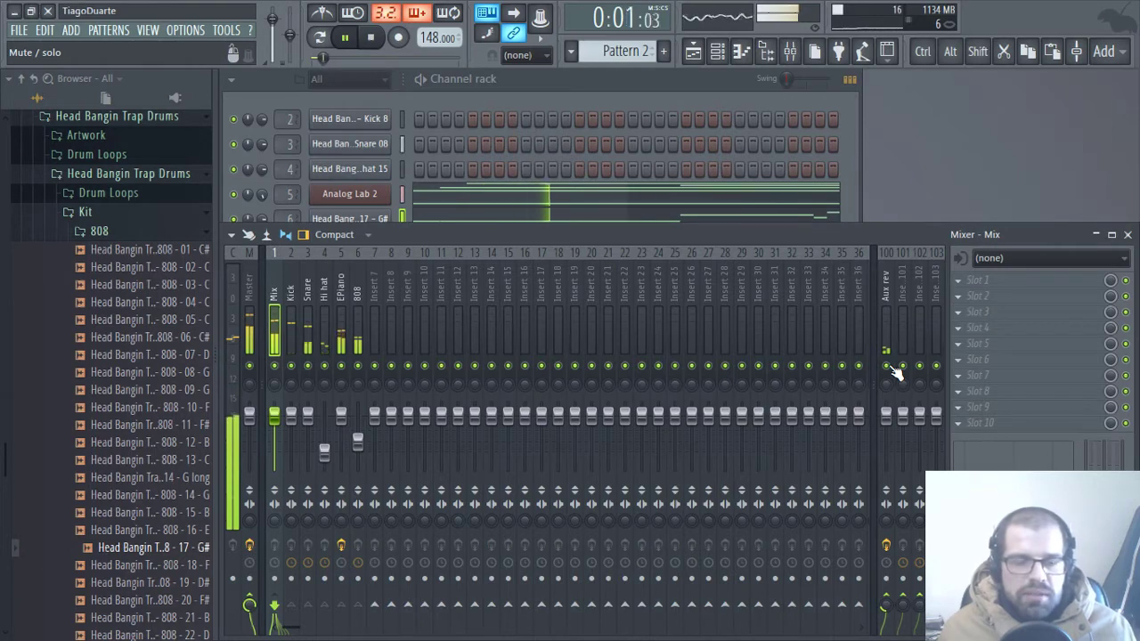
left_click(246, 289)
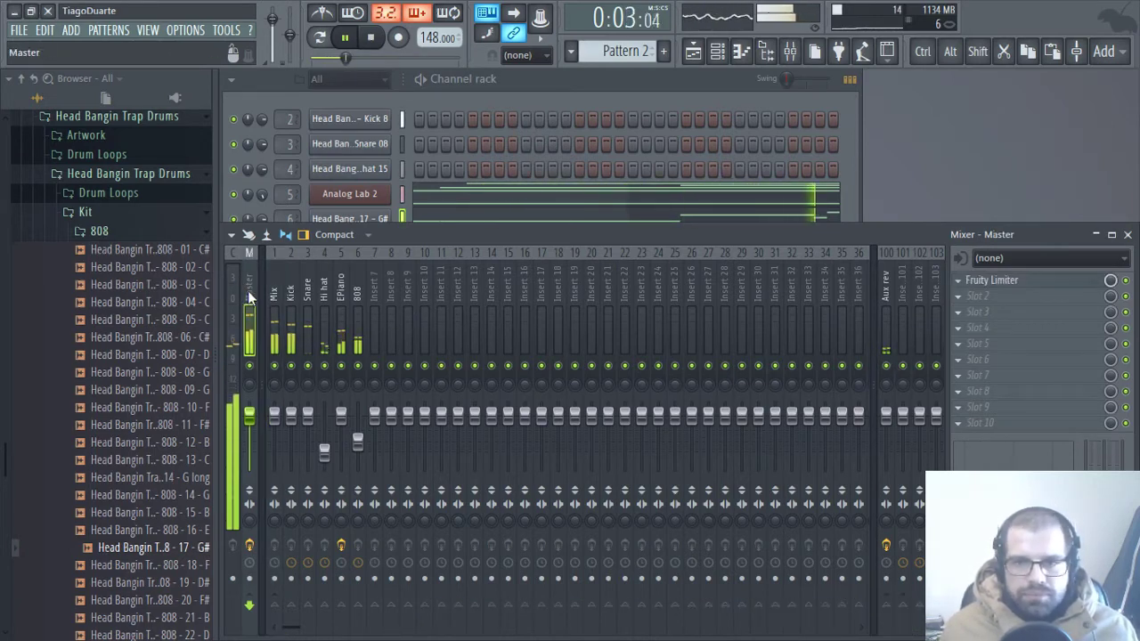
Step: Add the OrchestralCompanionStrings generator as a new channel after the 808
left_click(357, 294)
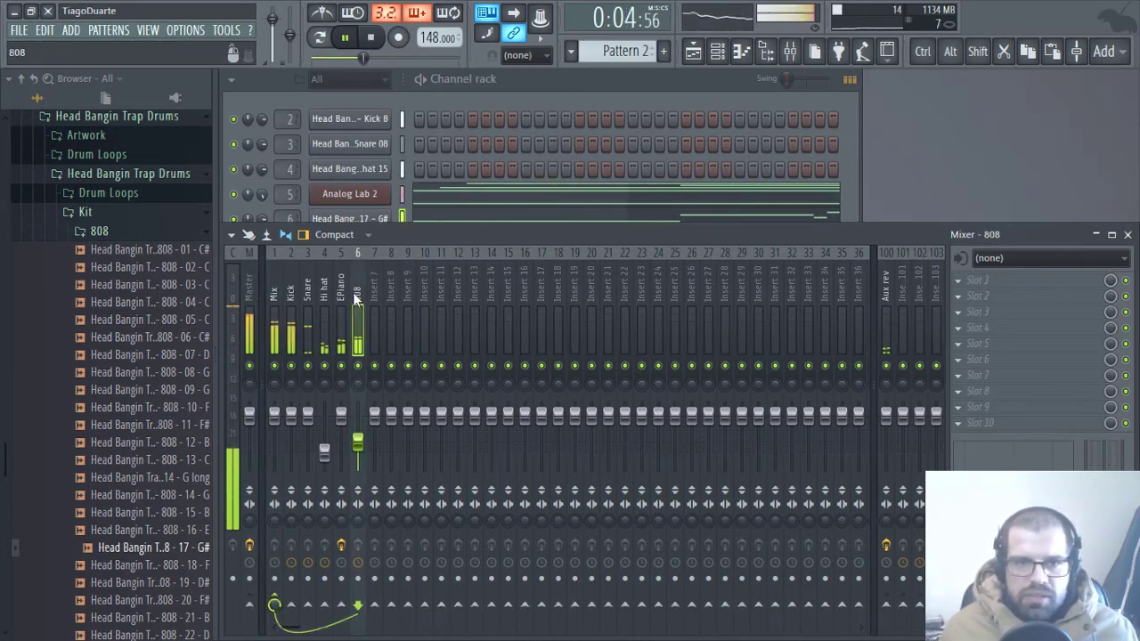
left_click(523, 87)
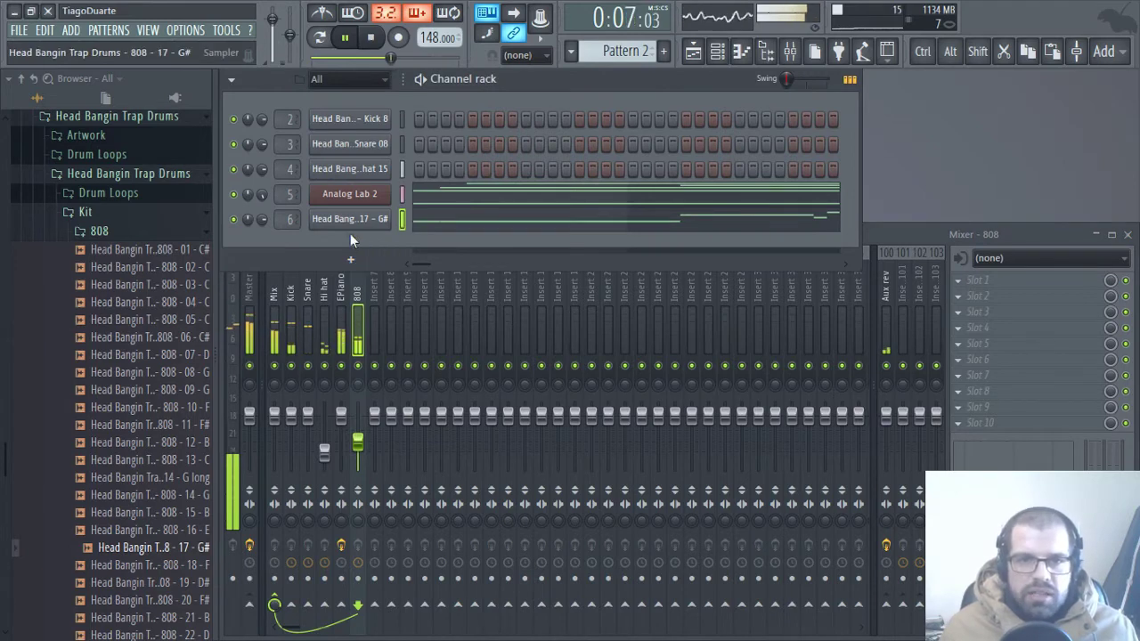
left_click(350, 261)
mouse_move(386, 302)
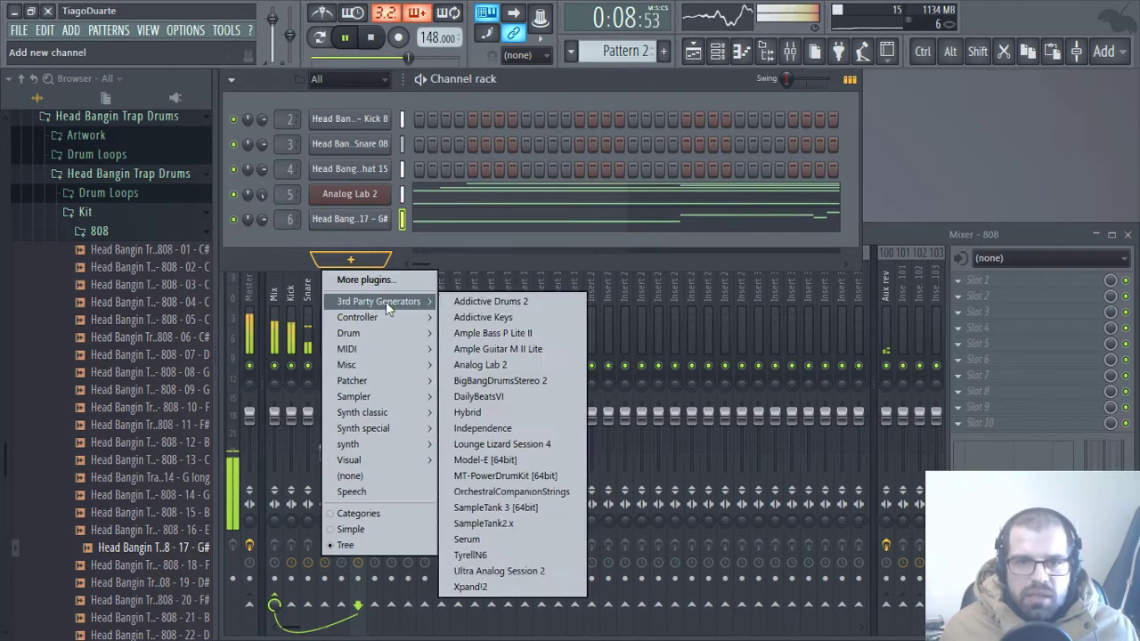
left_click(543, 495)
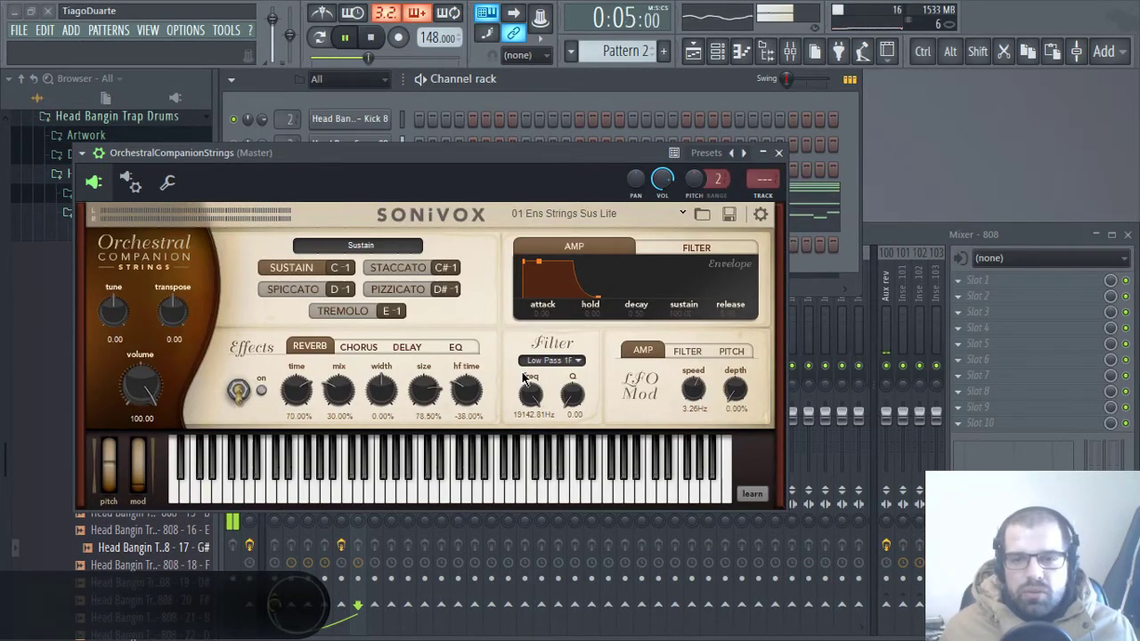
Step: Load the 11 Violins preset in OrchestralCompanionStrings and, after trying Tremolo, set the articulation to Pizzicato
left_click(670, 214)
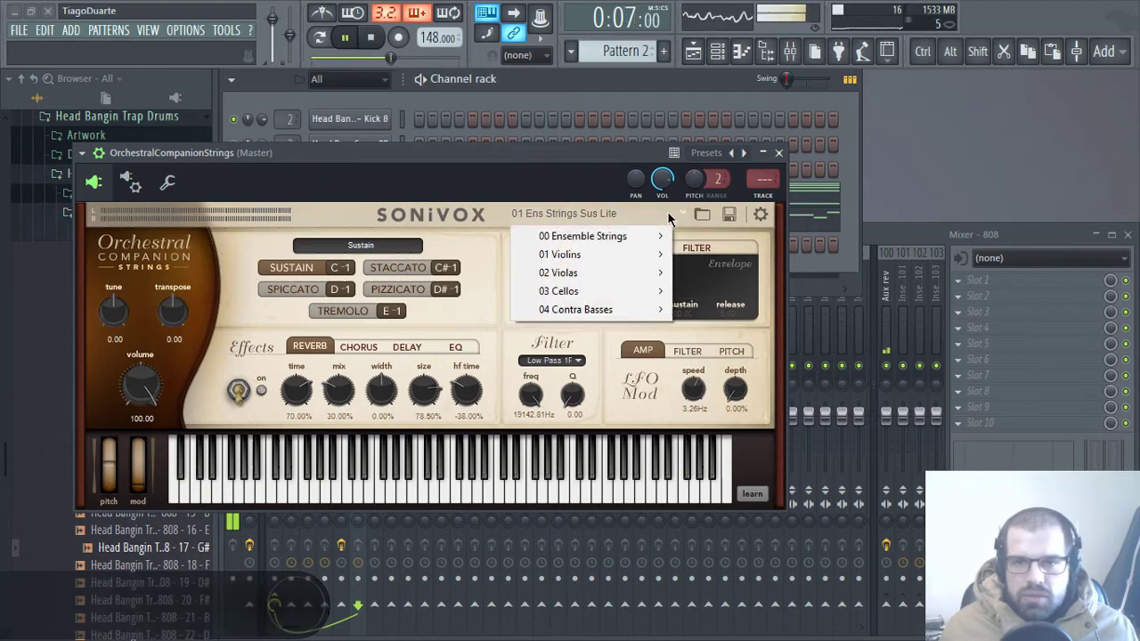
mouse_move(611, 236)
mouse_move(599, 255)
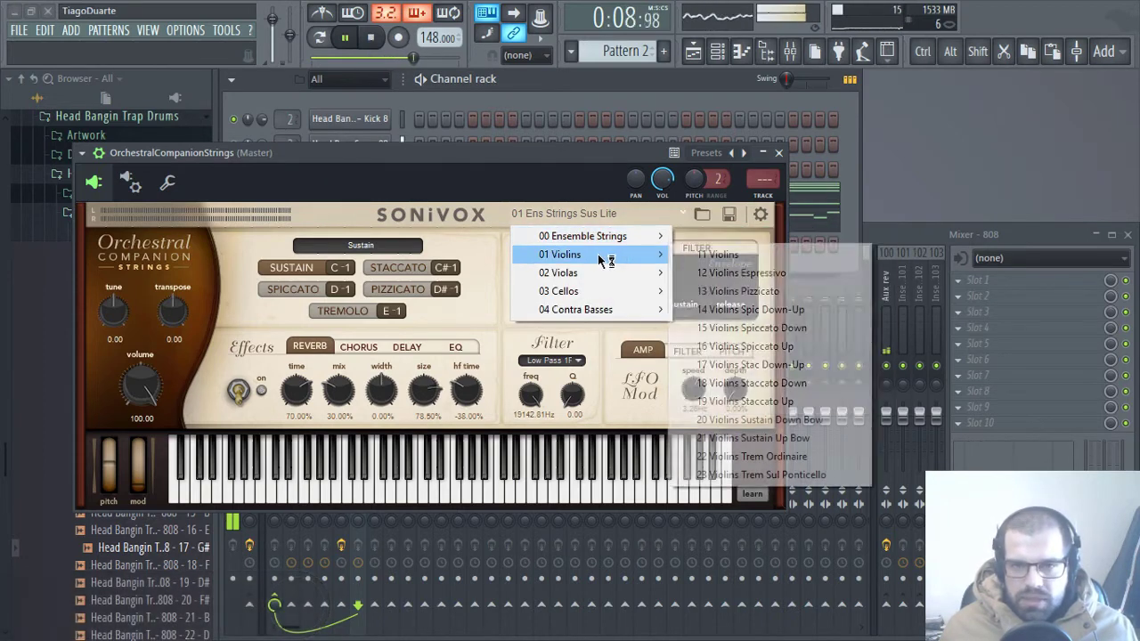
left_click(756, 258)
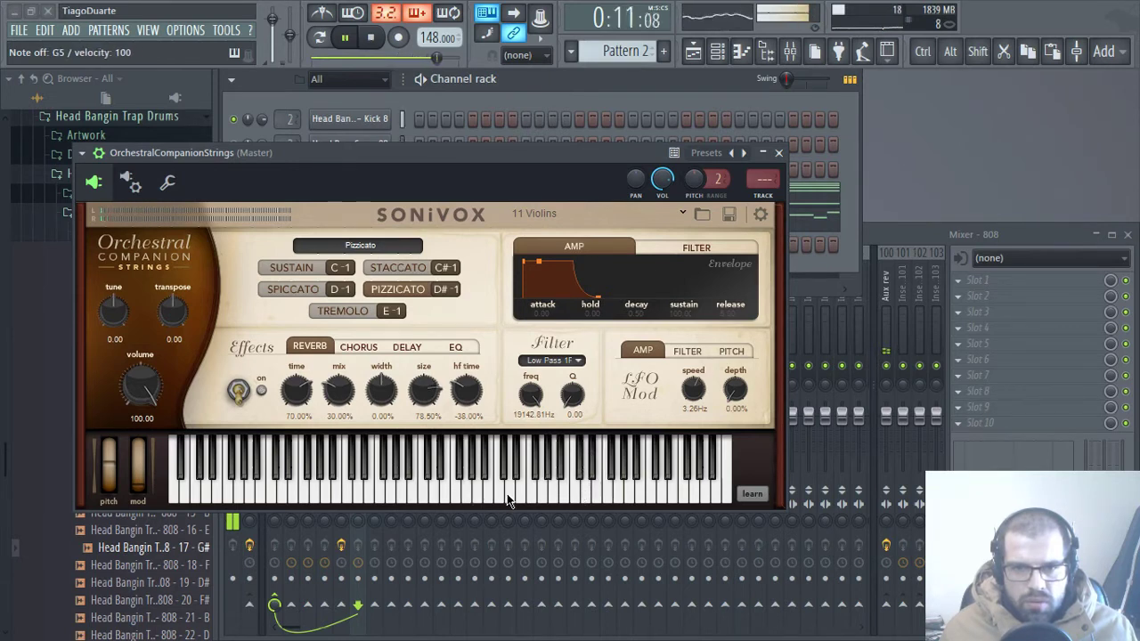
left_click(359, 314)
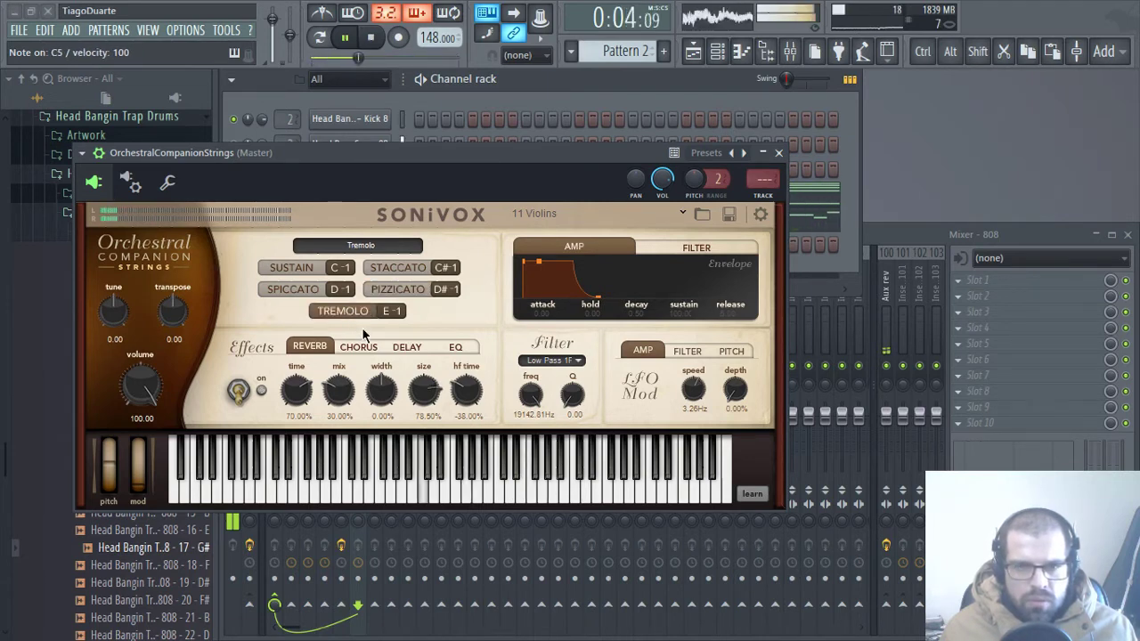
left_click(411, 294)
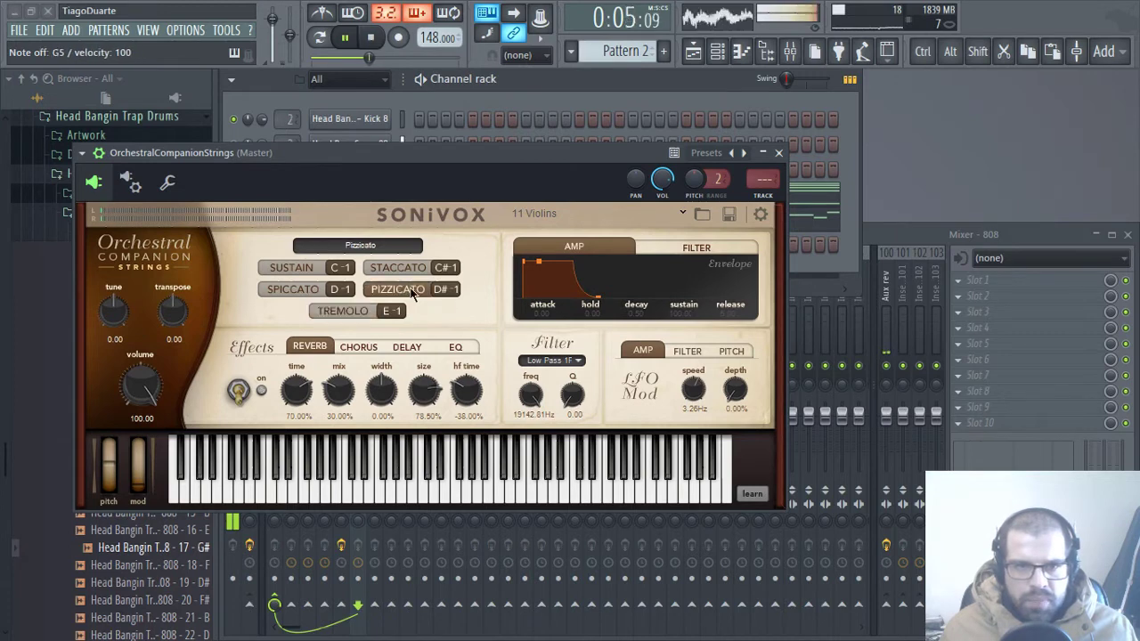
left_click(779, 152)
Step: Assign the strings channel to mixer track 7, lower its fader slightly, and route it only to the Mix track
left_click_drag(294, 253, 293, 223)
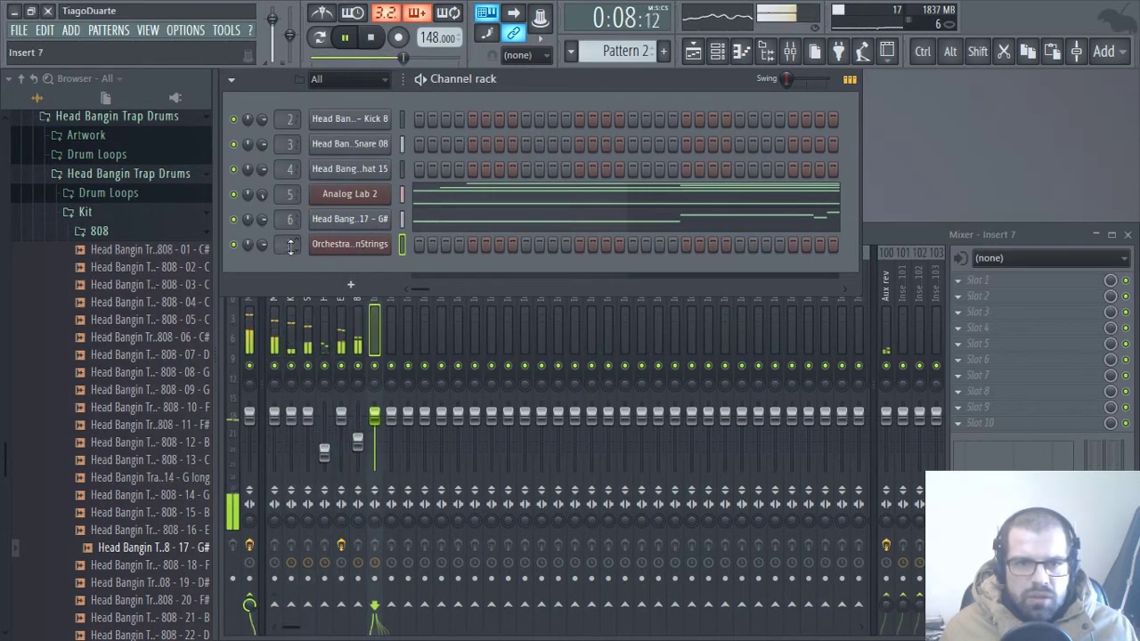
left_click(374, 416)
left_click_drag(374, 416, 374, 432)
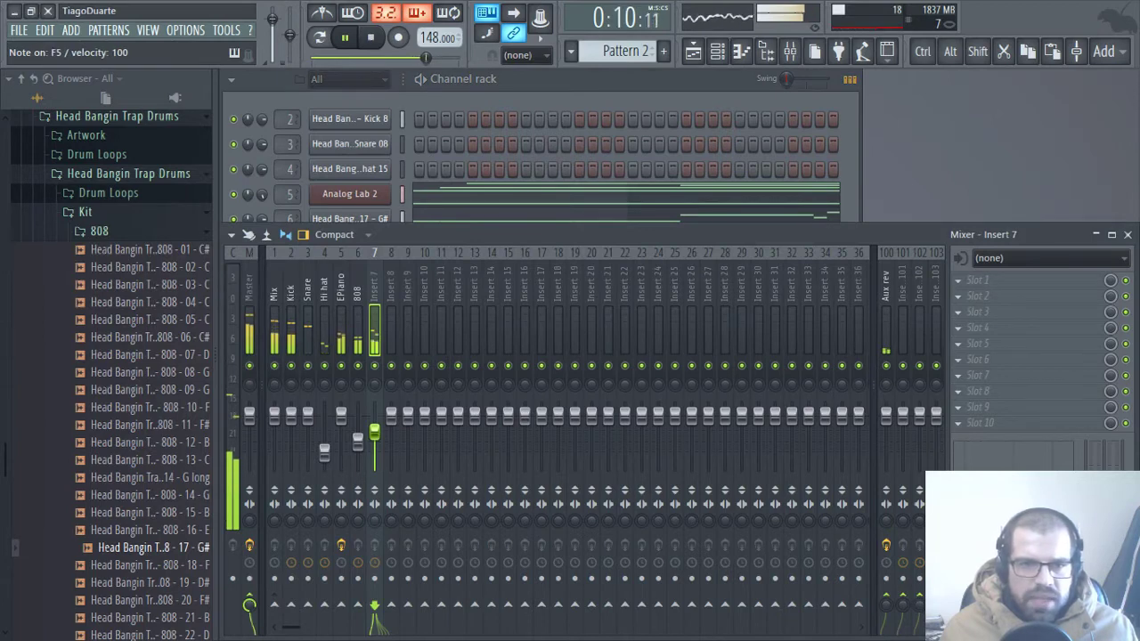
right_click(283, 606)
left_click(285, 575)
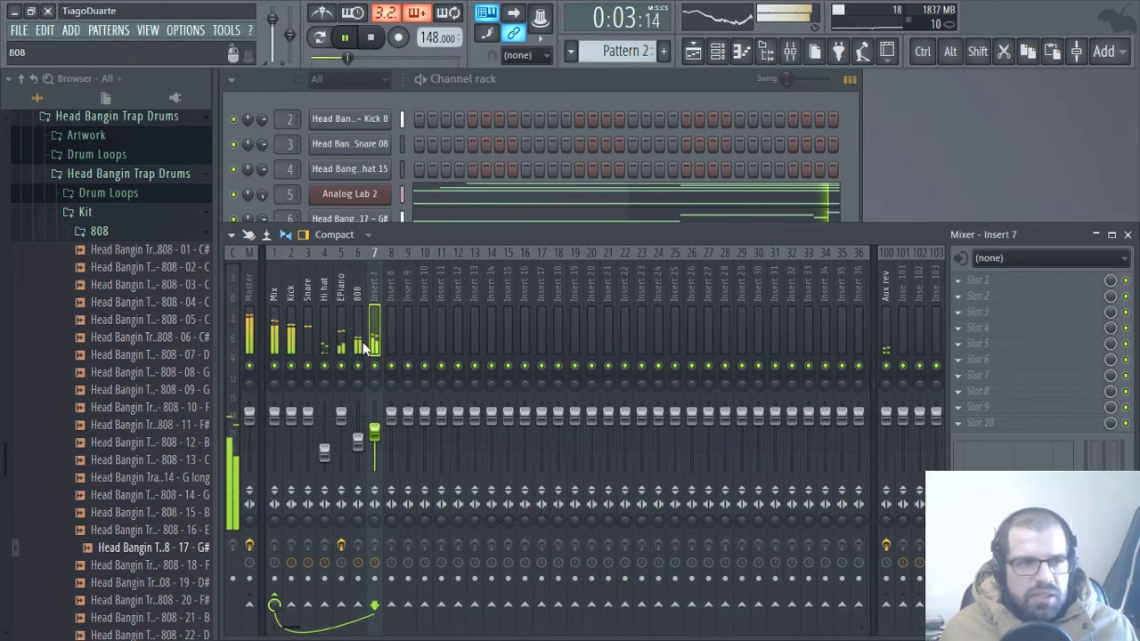
Step: Adjust the EPiano track's pan and lower its volume slightly, and rename Insert 7 to Pizzicato
left_click(341, 384)
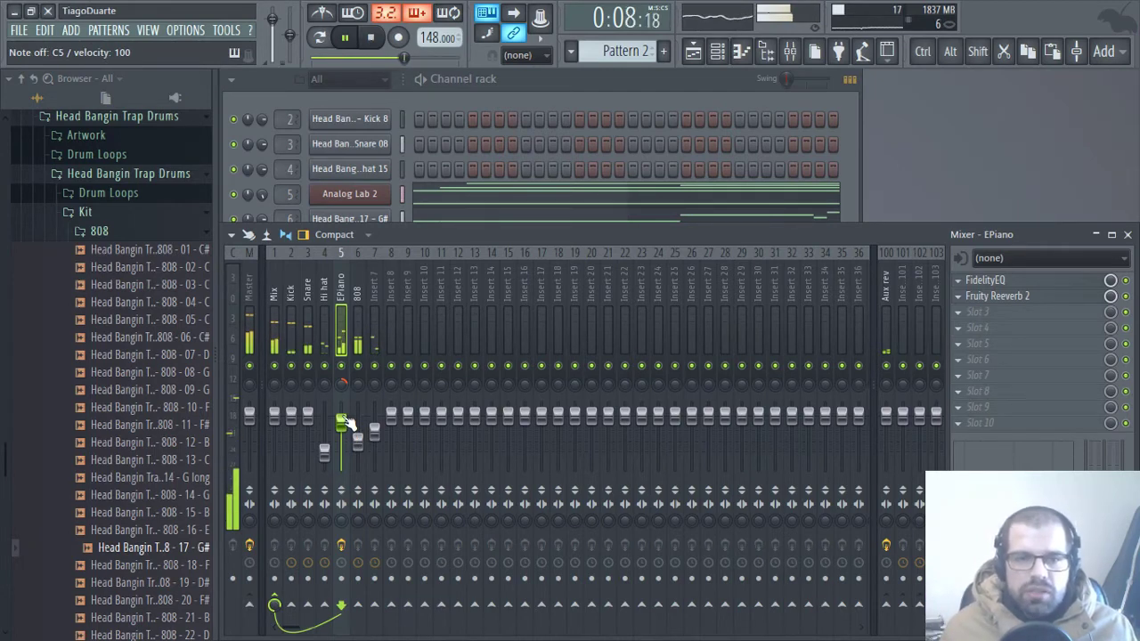
left_click(373, 294)
double_click(374, 296)
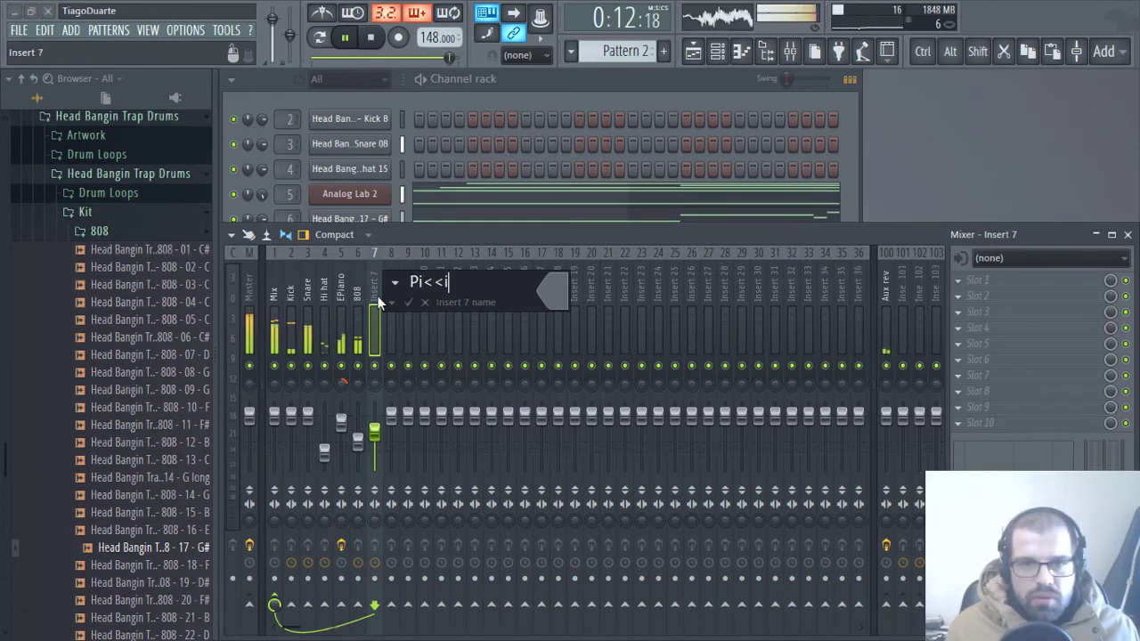
type("Pizzicato")
key("Return")
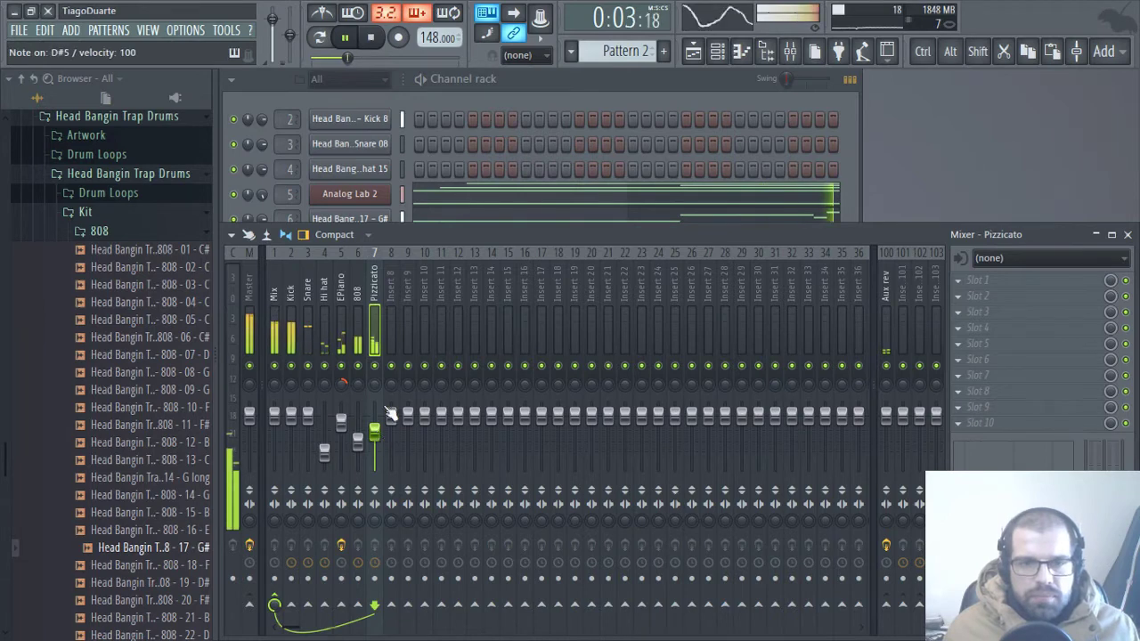
Step: In the strings channel's piano roll, enter two-step notes C5, D#5, G5, F5 and D#5 across bar 1 and replay the pattern
left_click(522, 78)
right_click(357, 256)
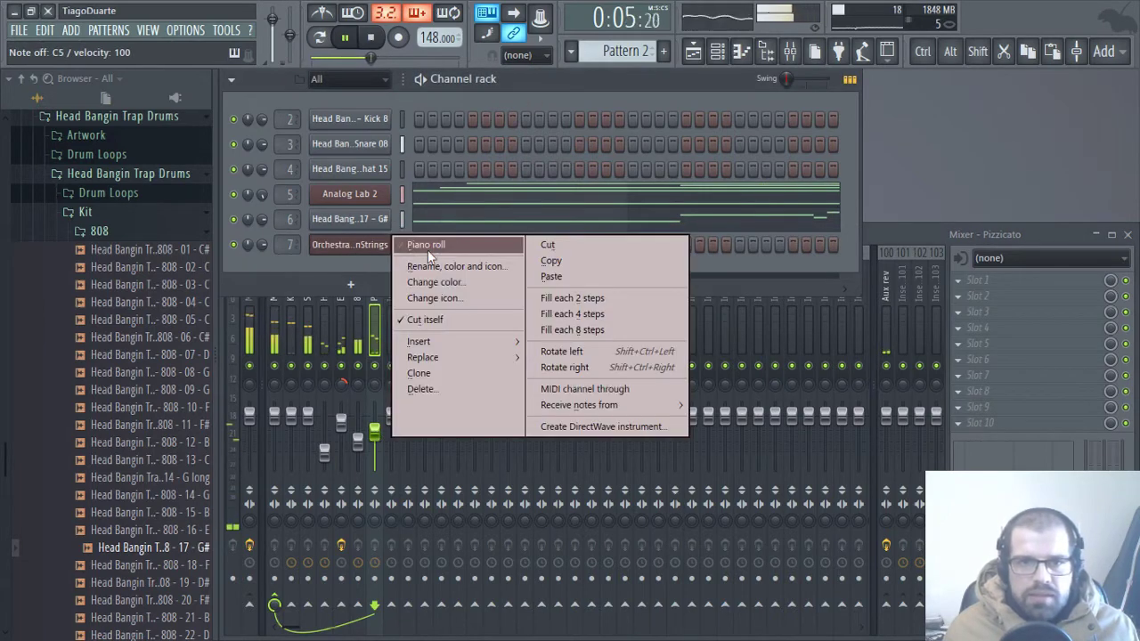
left_click(428, 246)
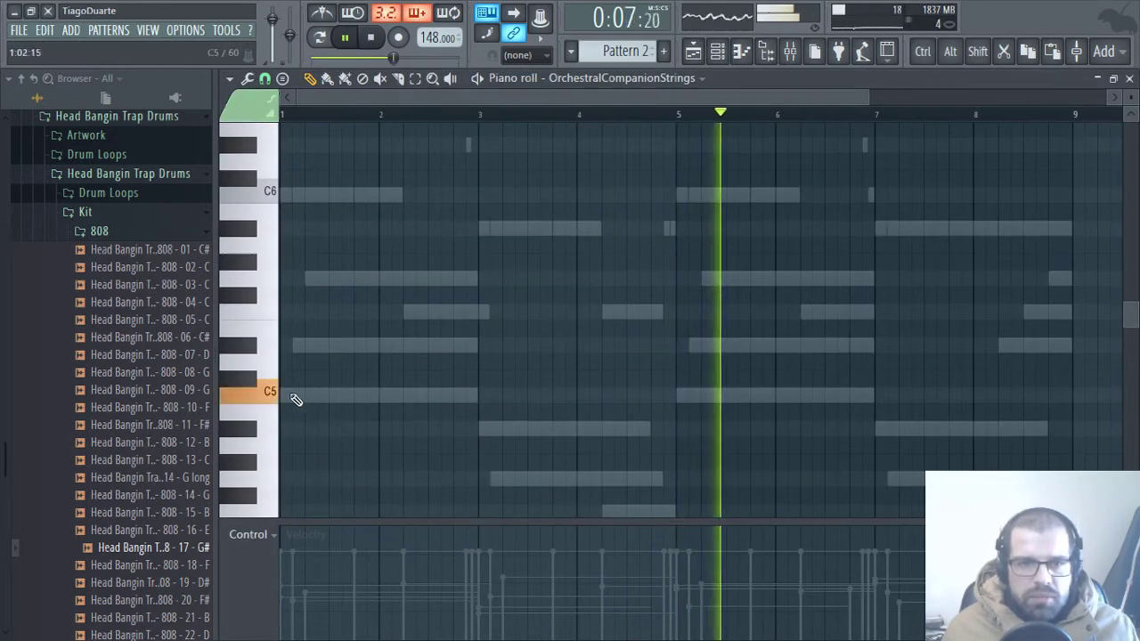
left_click(293, 397)
left_click_drag(307, 397, 281, 401)
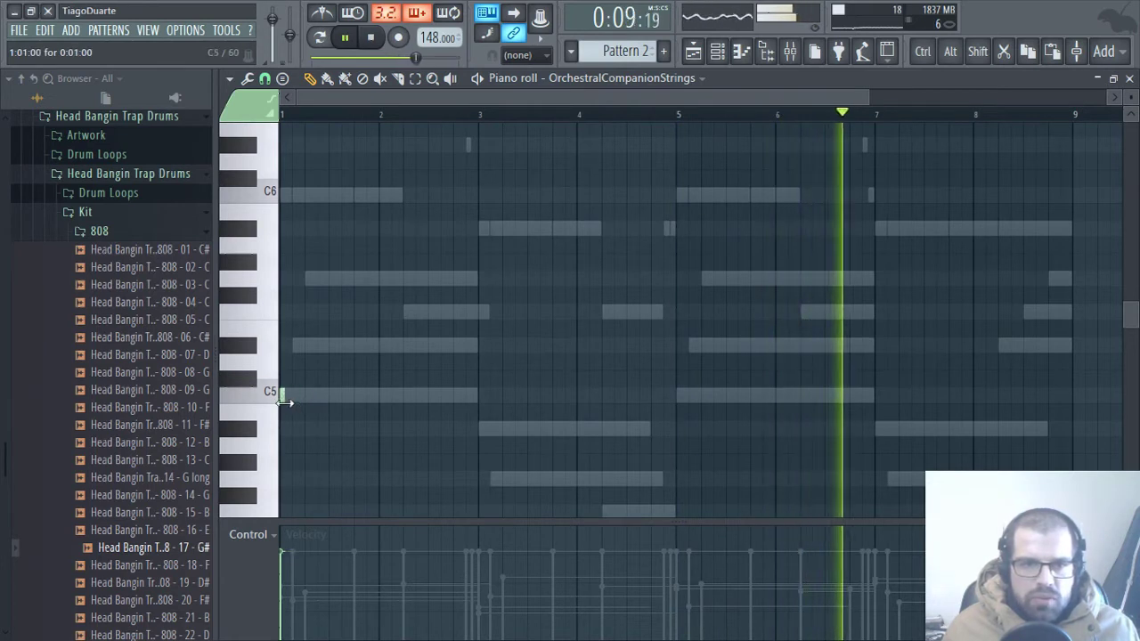
left_click(297, 348)
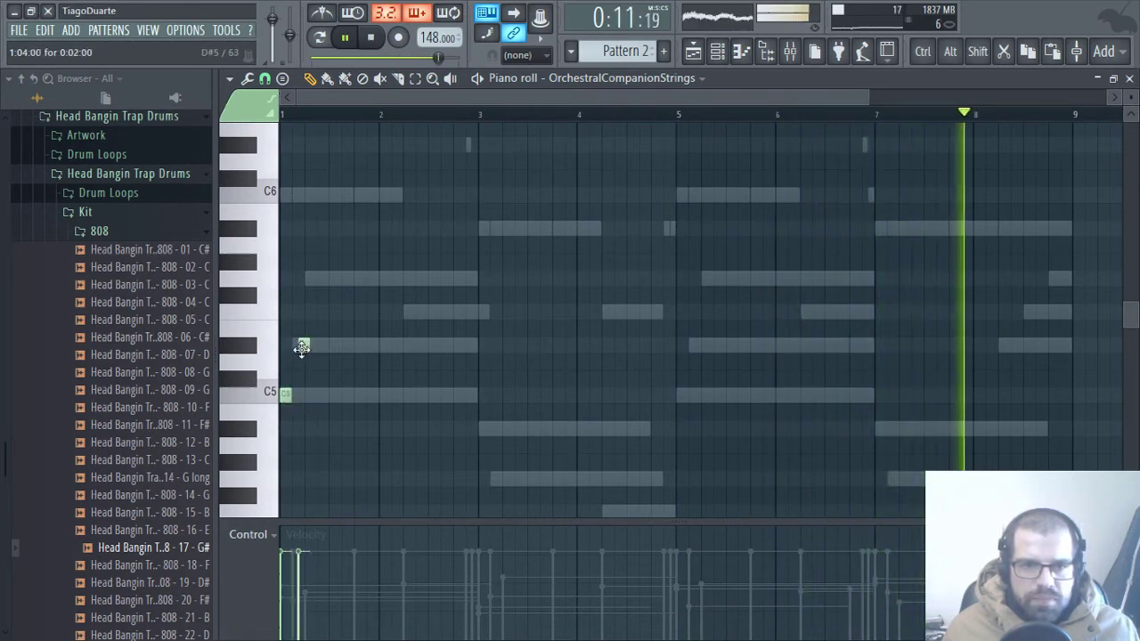
left_click(308, 277)
left_click(334, 312)
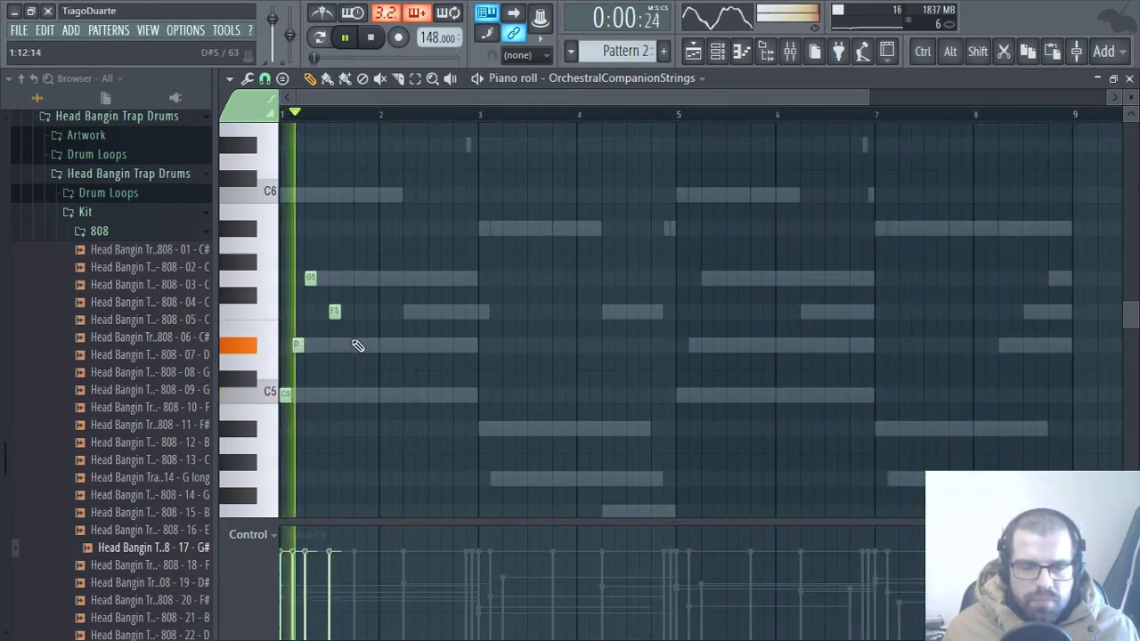
left_click(354, 346)
key("space")
key("space")
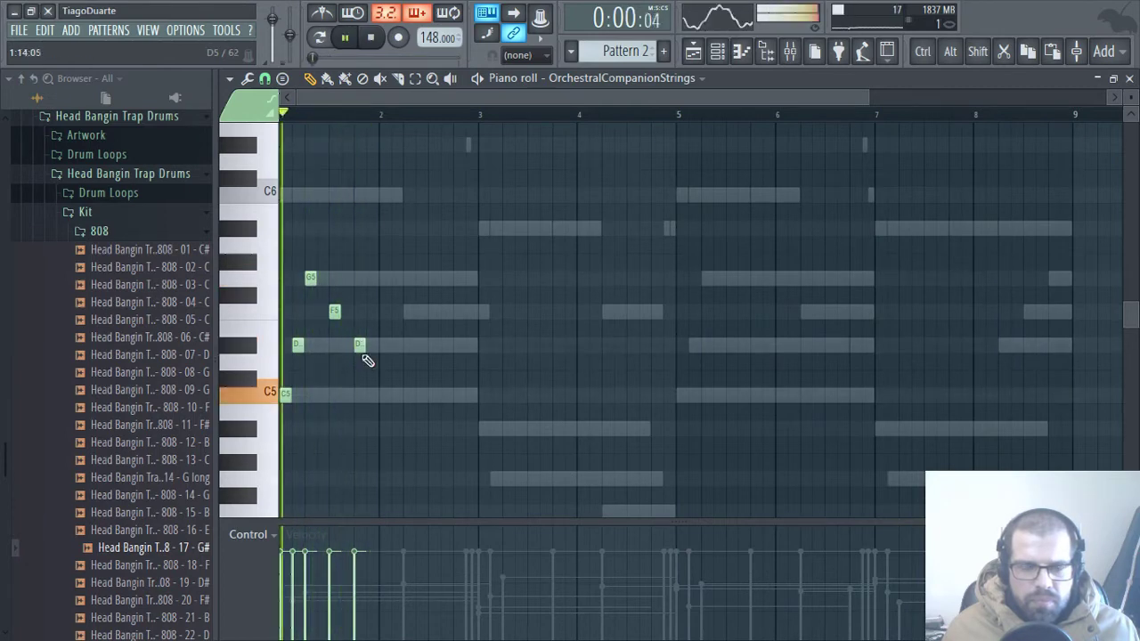
Step: Add F5 in bar 2, move bar 1's last D#5 to the start of bar 2, and place a C5 right after it
scroll(351, 408, "up", 2)
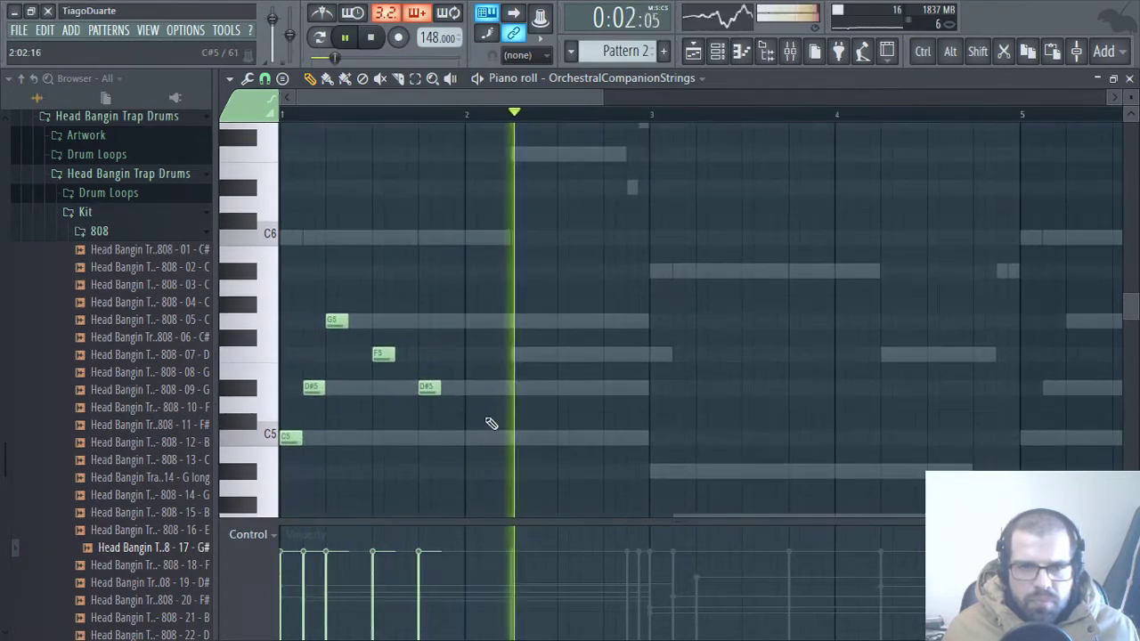
key("space")
left_click(523, 354)
key("space")
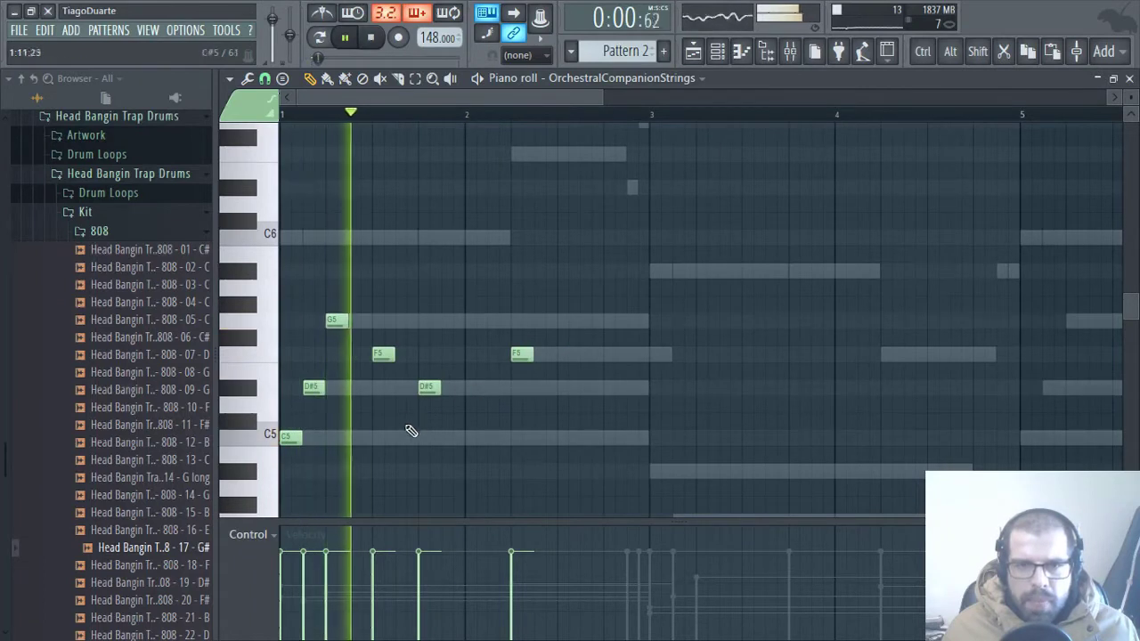
left_click_drag(428, 387, 483, 402)
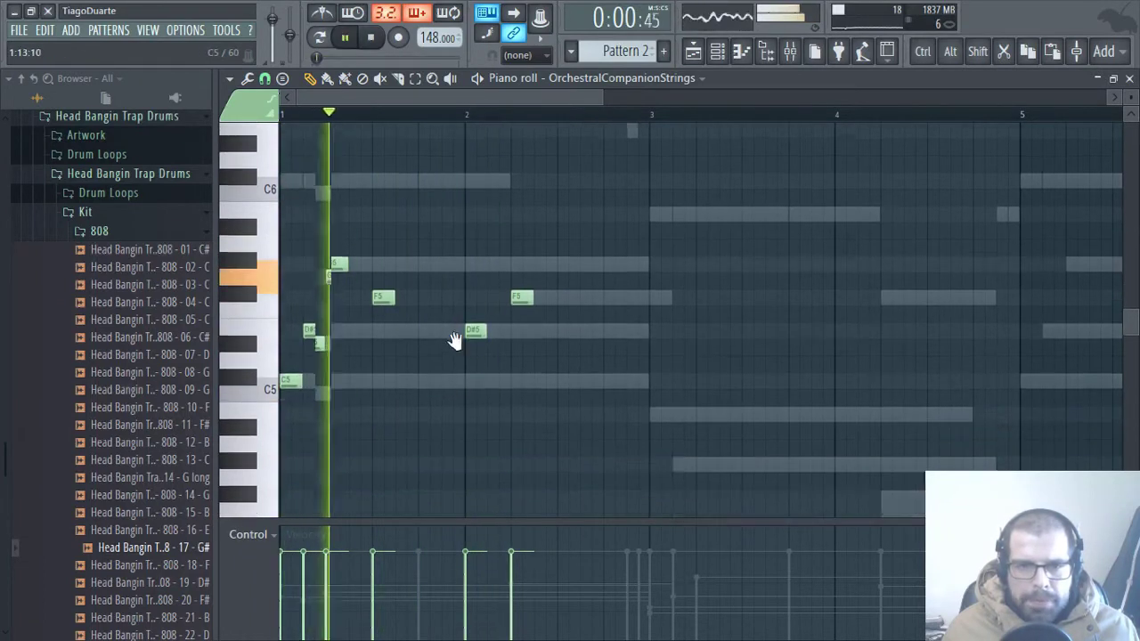
scroll(452, 339, "down", 3)
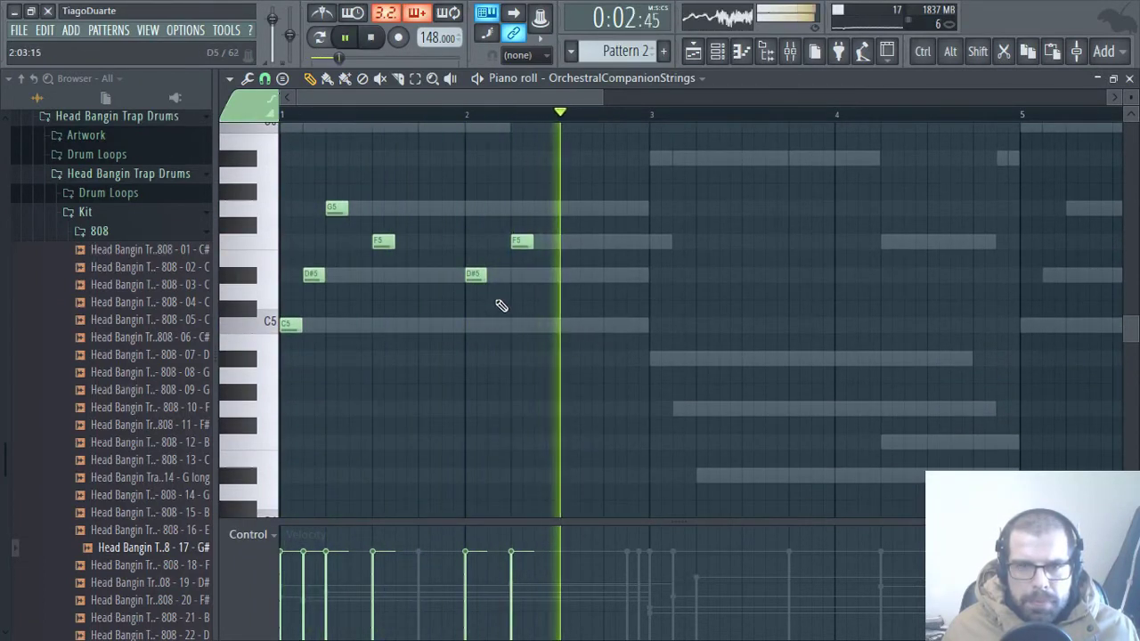
left_click(497, 326)
Step: Add one-step D#6 and G6 notes at the end of bar 2 and transpose both down one octave
left_click_drag(555, 388, 427, 446)
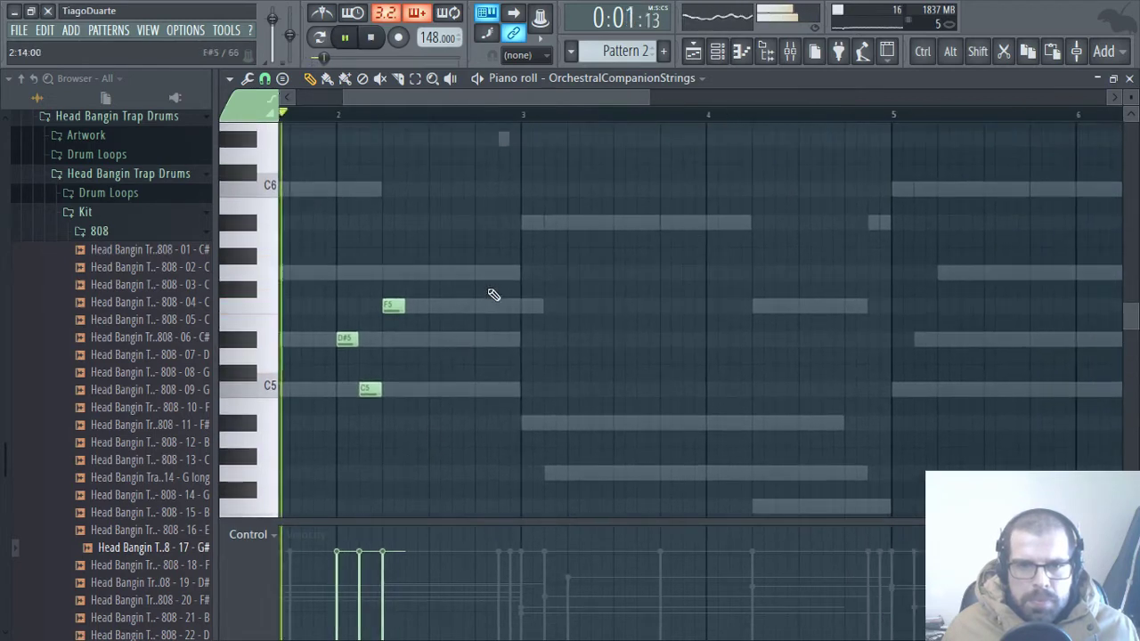
scroll(481, 330, "up", 3)
left_click(504, 239)
left_click(517, 172)
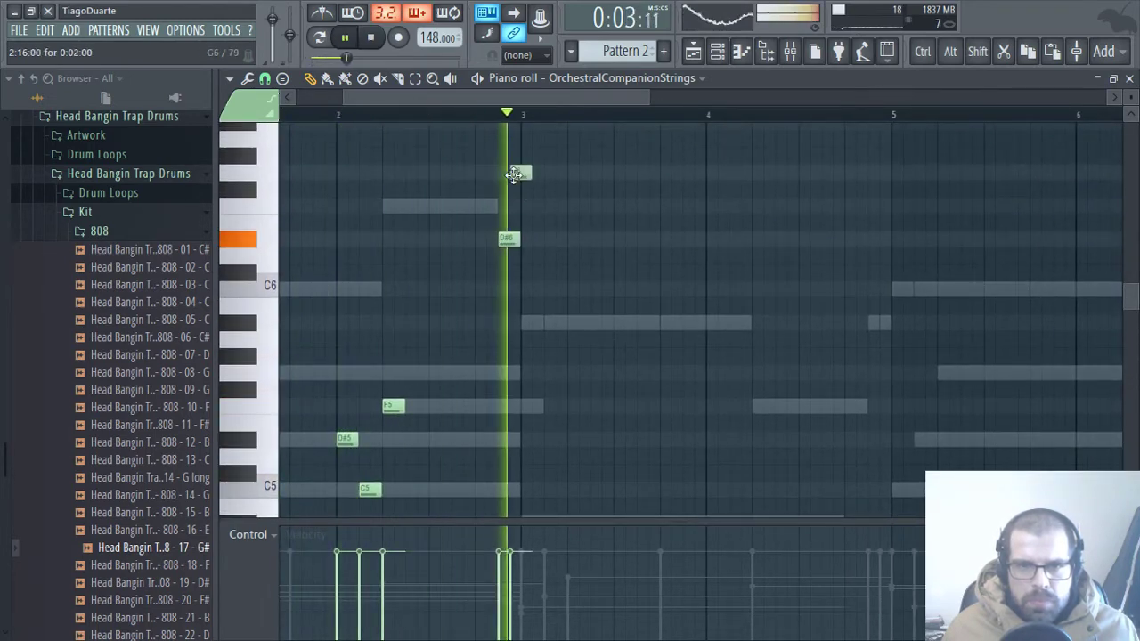
key("space")
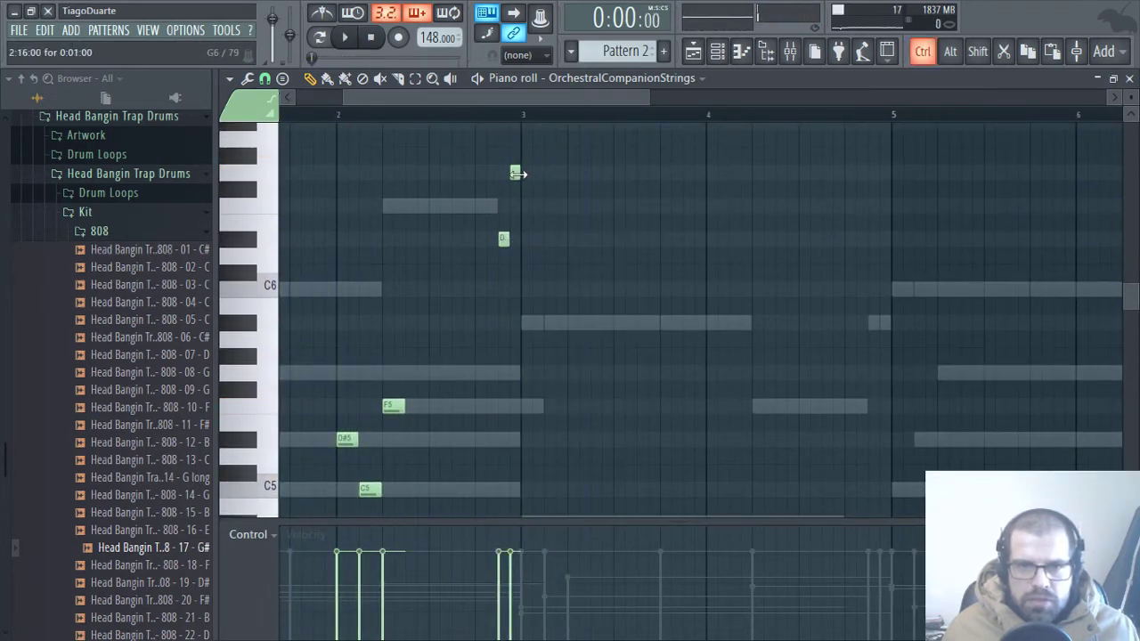
left_click_drag(536, 148, 490, 284)
key("ctrl+Down")
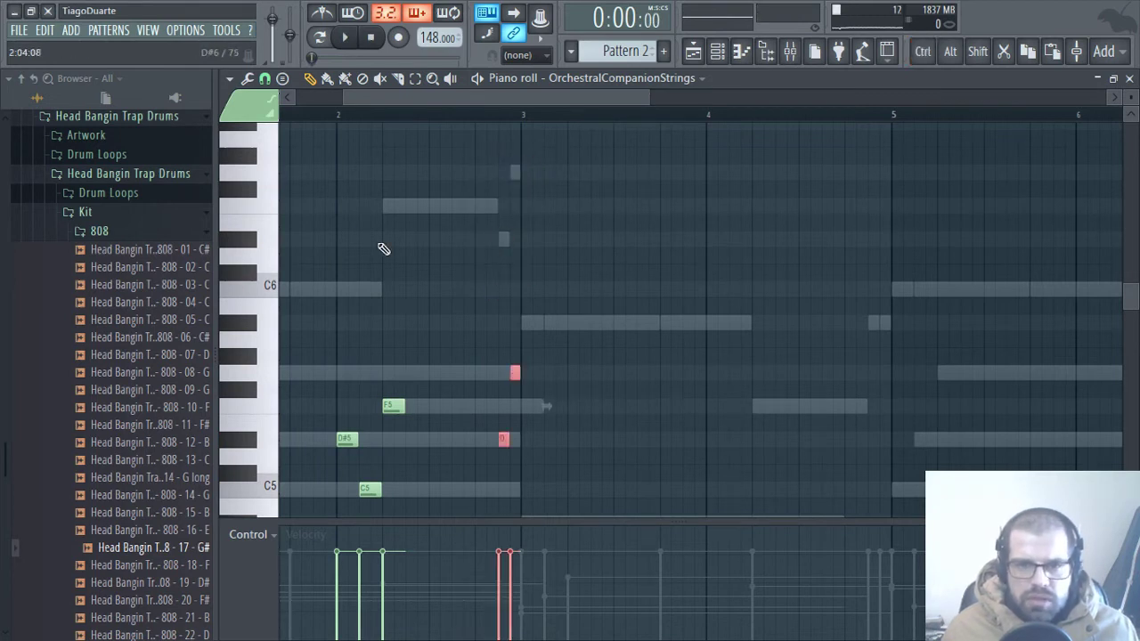
key("ctrl+d")
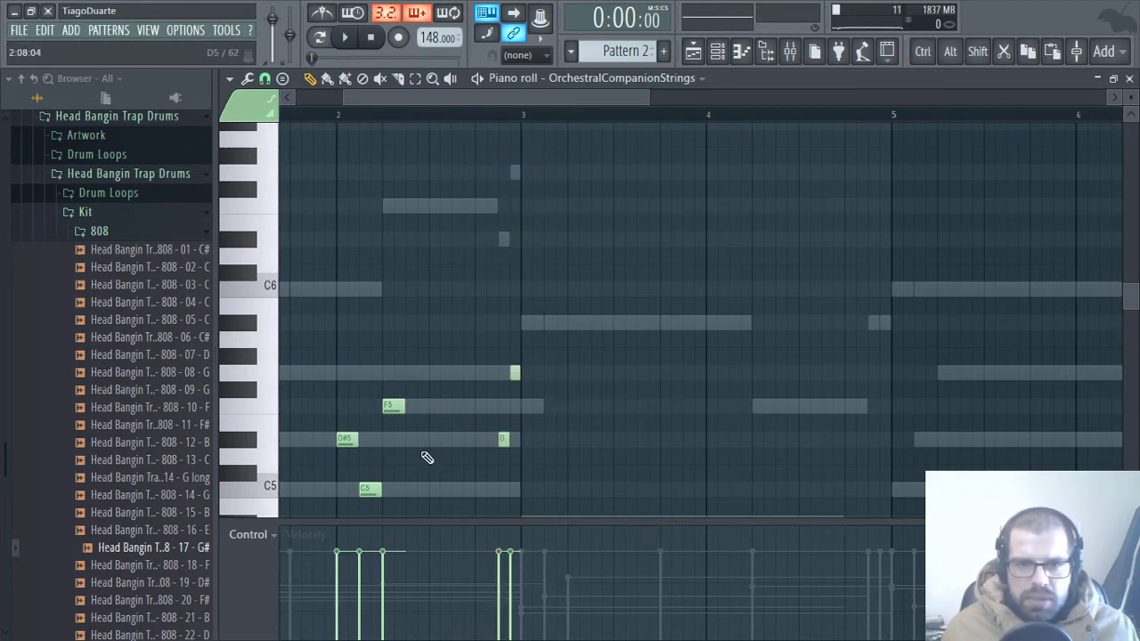
Step: Add two-step G5, F5 and C5 notes in bar 2's second half, and replace the closing one-step pair with a two-step D#5
left_click(434, 373)
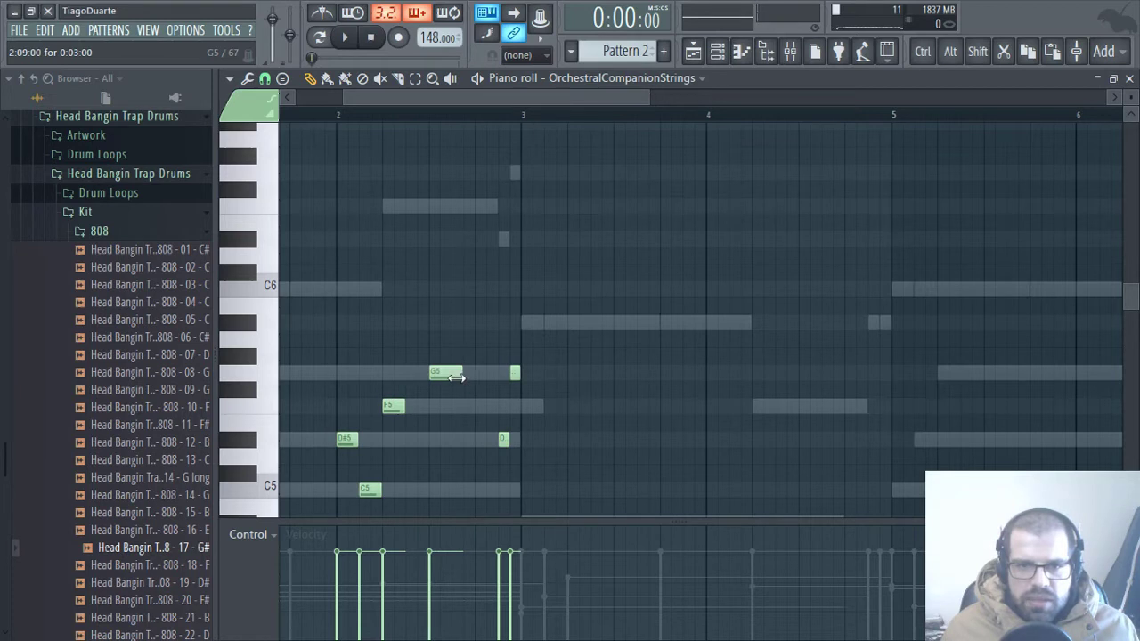
left_click(457, 407)
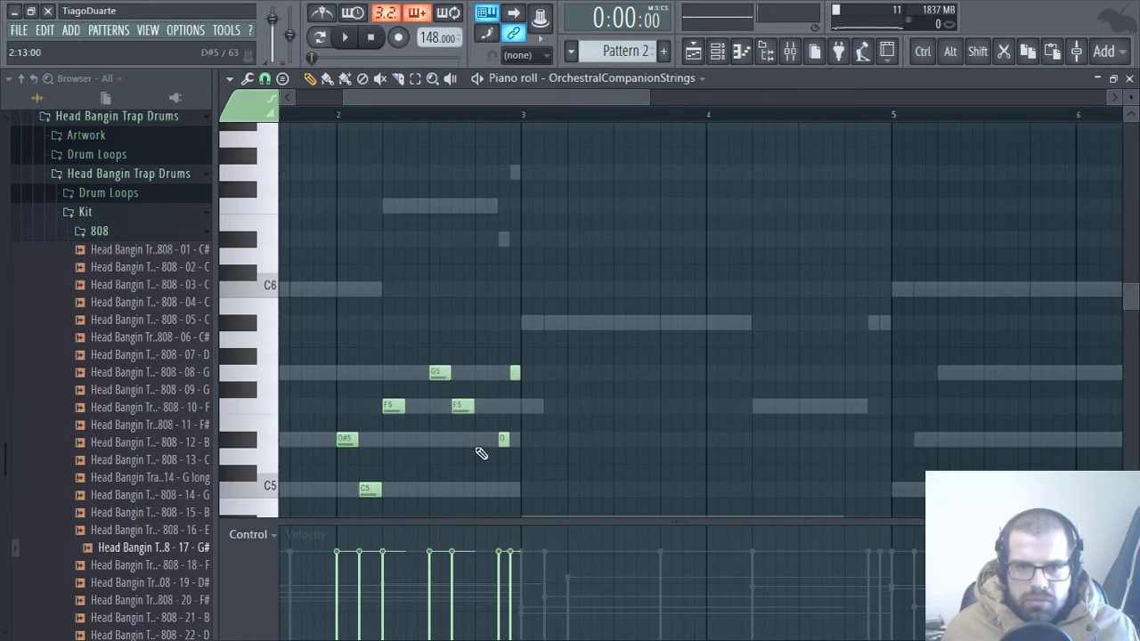
left_click(476, 491)
mouse_move(457, 467)
left_mouse_down()
mouse_move(583, 391)
mouse_move(595, 395)
left_mouse_up()
key("space")
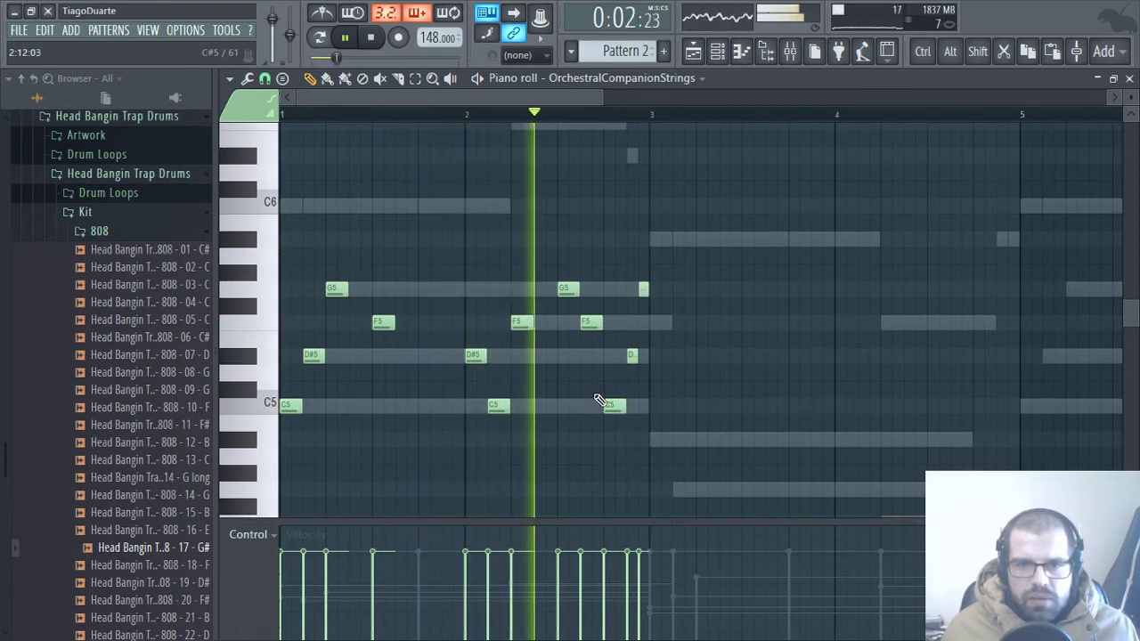
key("space")
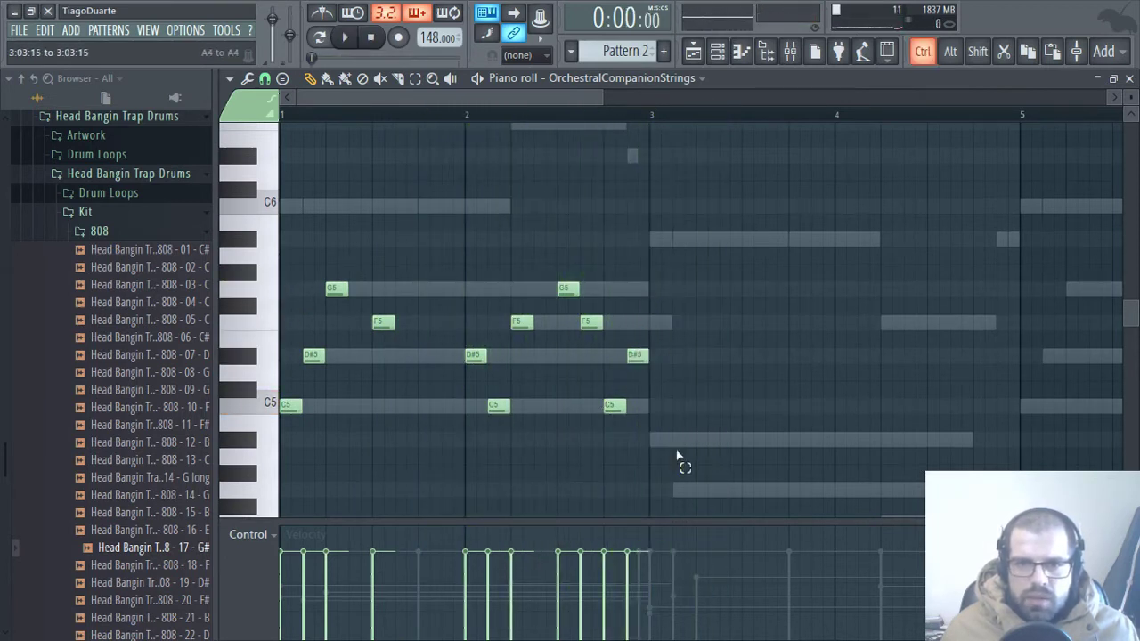
Step: Copy the whole two-bar melody into bars 3 and 4, transposed down to start on A#4
left_click_drag(677, 457, 281, 239)
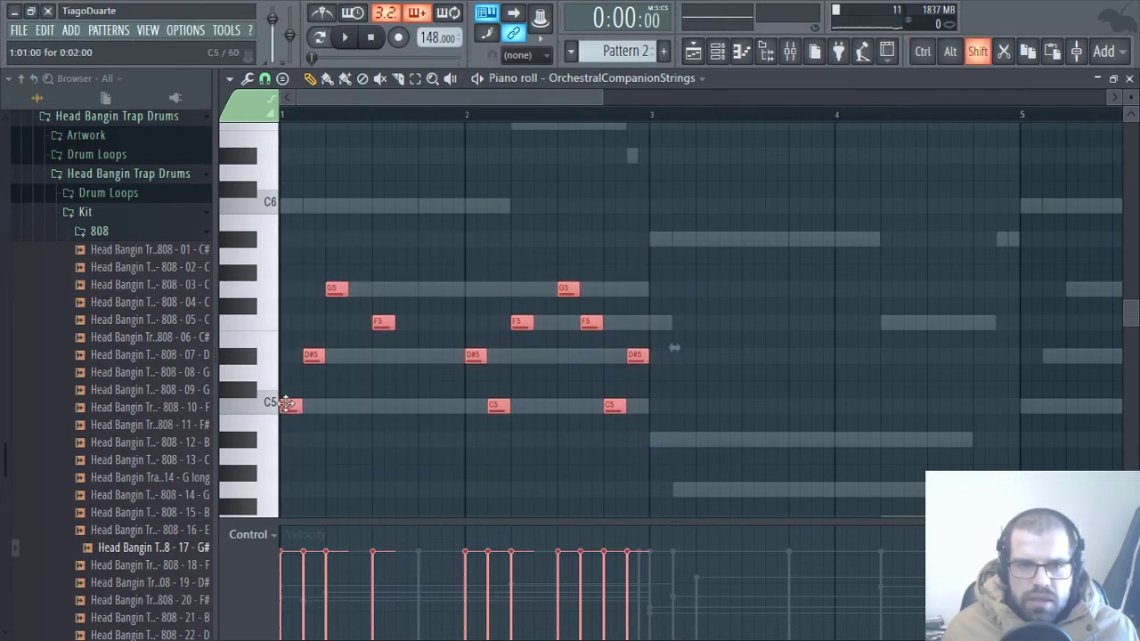
left_click_drag(290, 407, 659, 446)
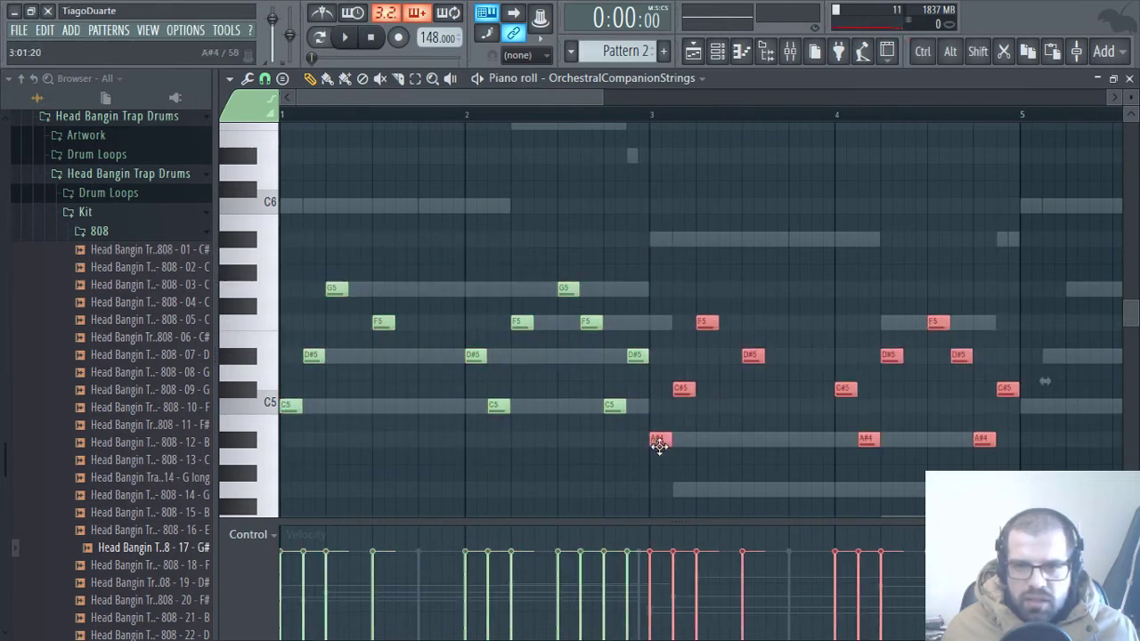
left_click(723, 480, "ctrl")
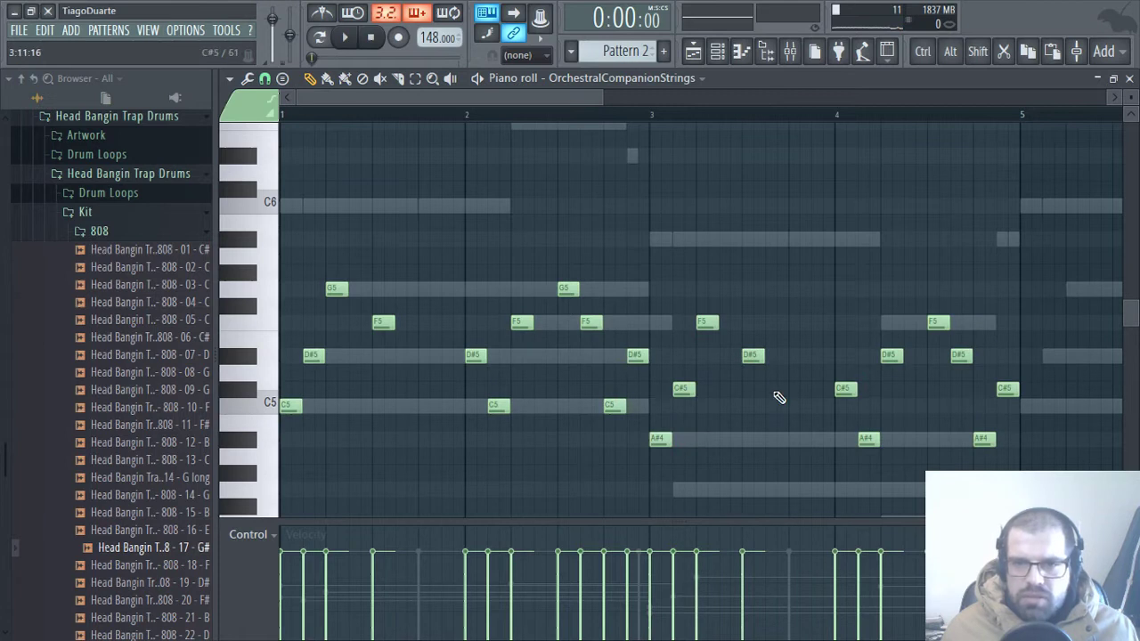
Step: Lower the three C#5 notes in bars 3 and 4 to C5 and replay the pattern
left_click_drag(669, 399, 1020, 401)
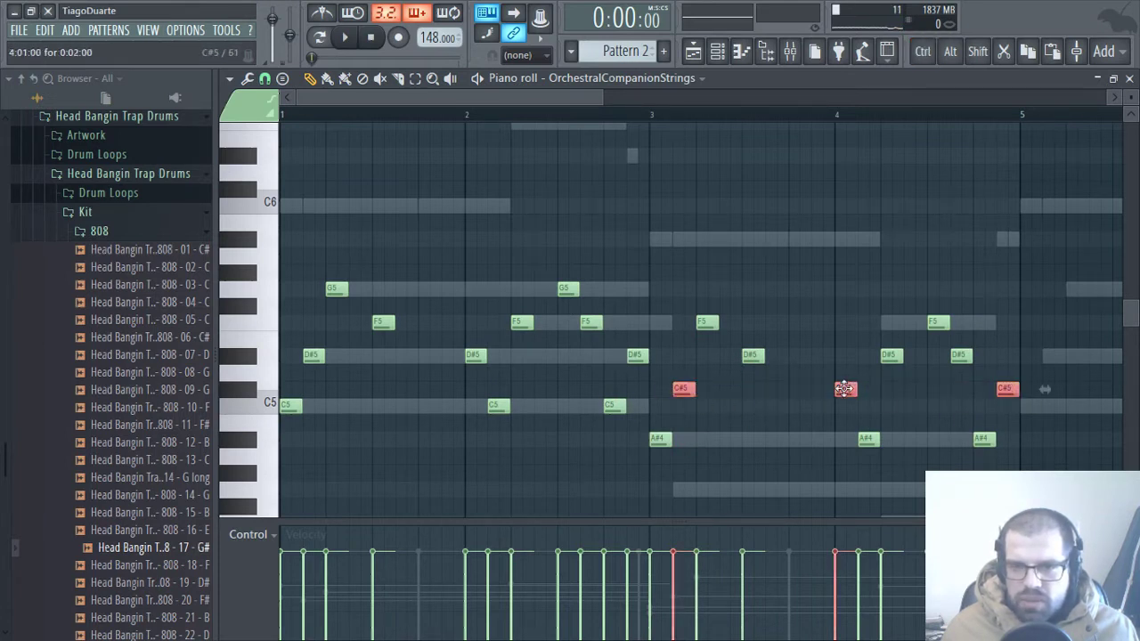
left_click_drag(844, 388, 846, 408)
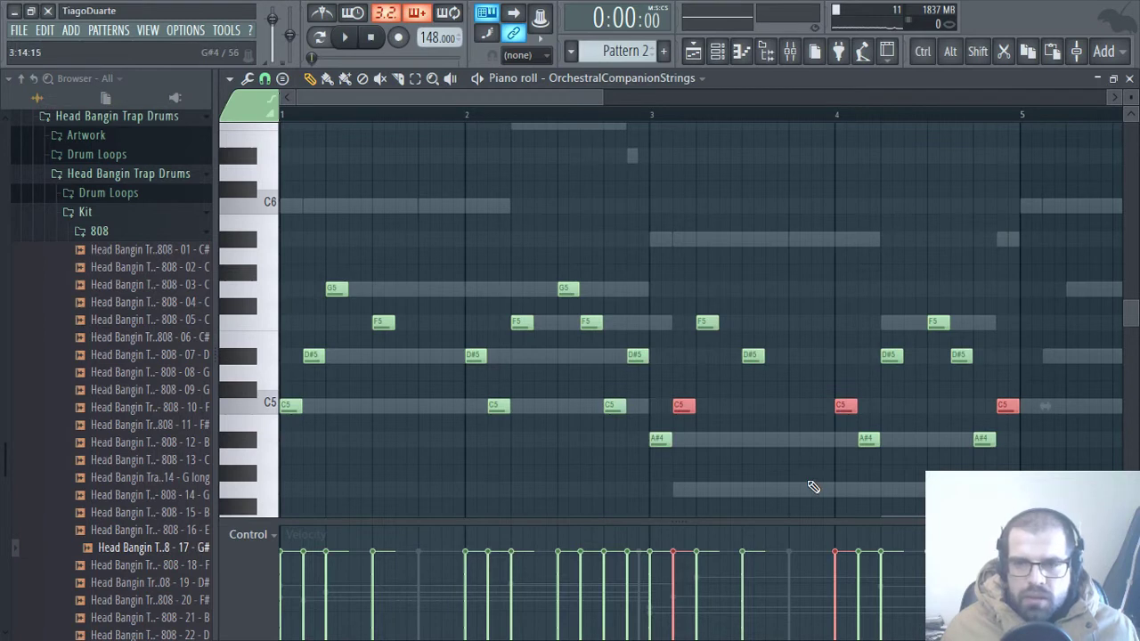
mouse_move(667, 388)
left_mouse_down()
mouse_move(848, 420)
mouse_move(1026, 420)
left_mouse_up()
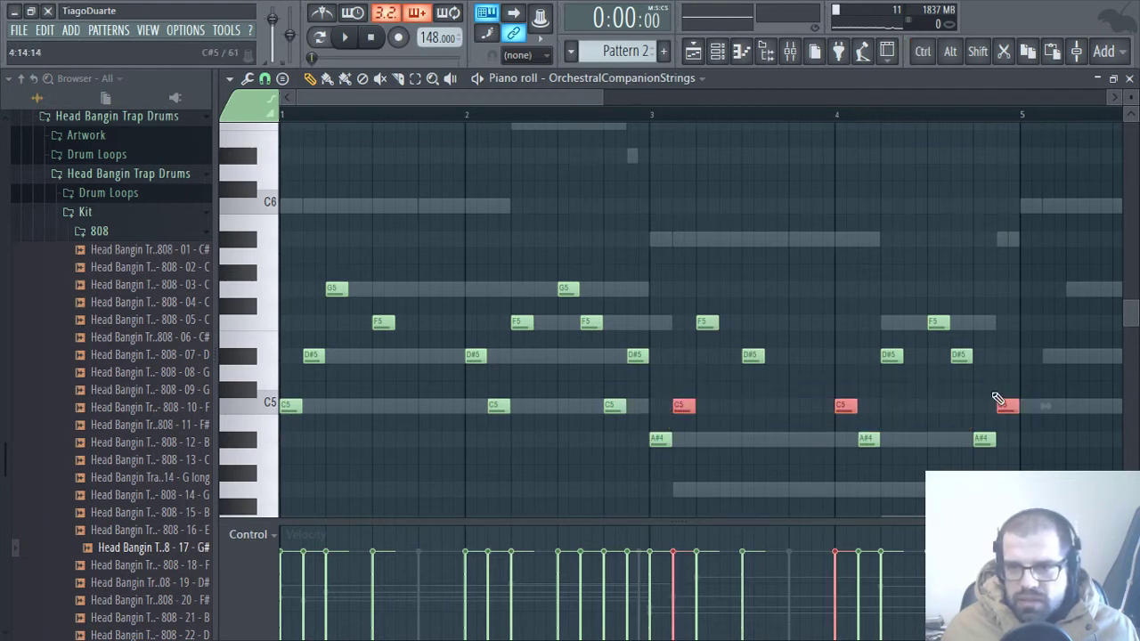
left_click(924, 403, "ctrl")
key("space")
scroll(799, 430, "down", 2)
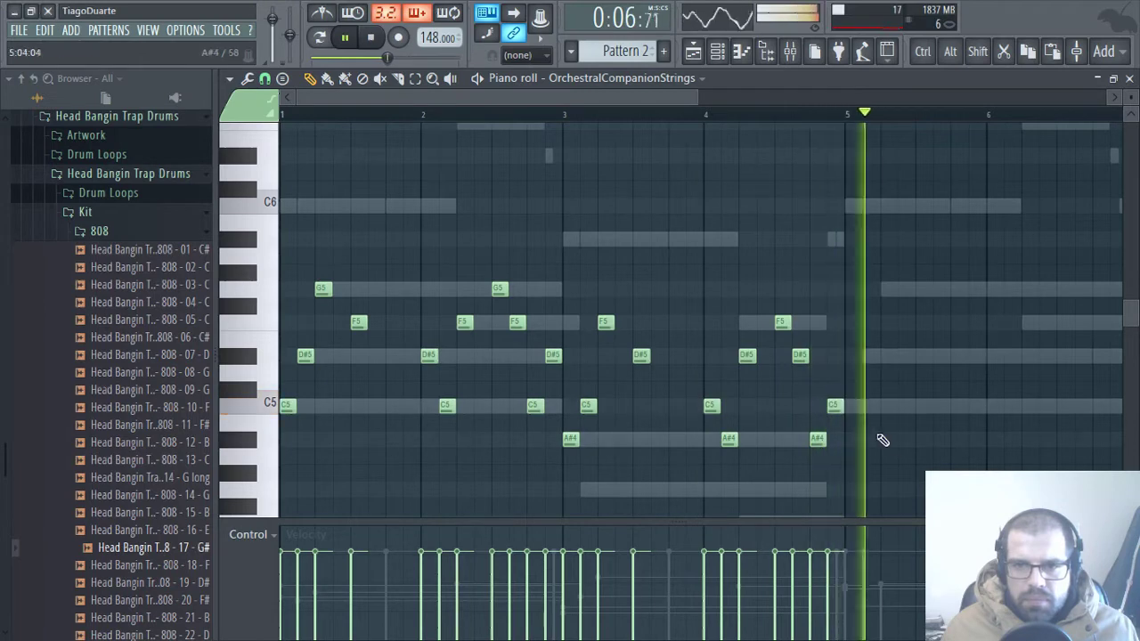
Step: Duplicate the four-bar melody into bars 5 to 8 at the same pitch
left_click_drag(916, 446, 280, 200, "ctrl")
left_click_drag(287, 407, 854, 418, "shift")
left_click(927, 458, "ctrl")
left_click_drag(955, 461, 718, 433)
Step: Transpose the closing C5 note of bar 4 down to G4
scroll(540, 445, "up", 3)
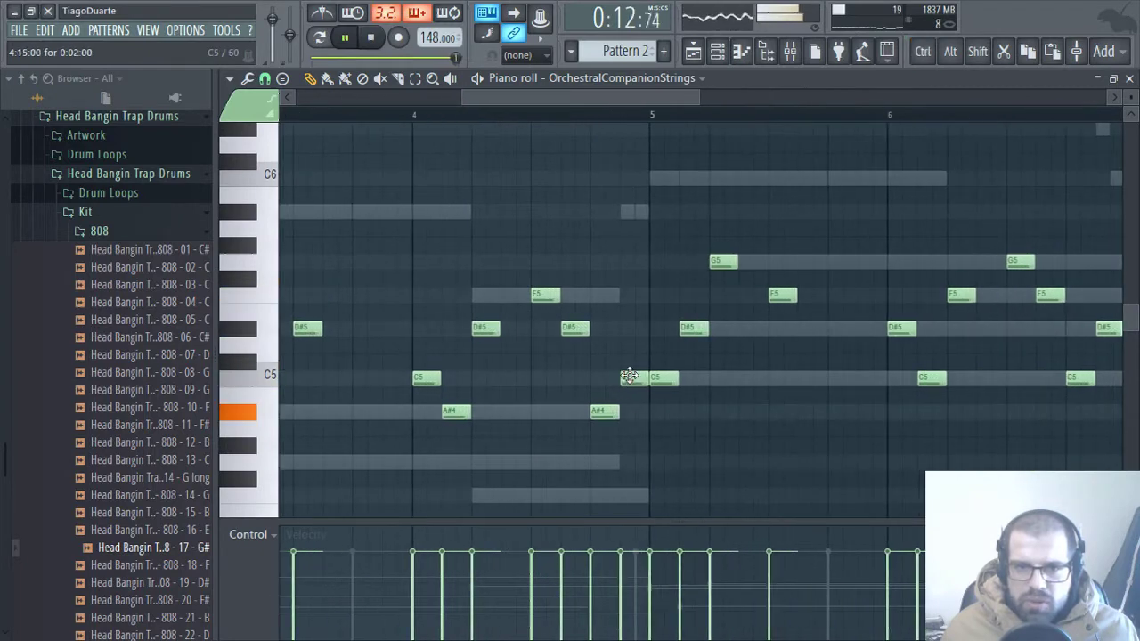
left_click_drag(627, 326, 630, 464)
scroll(959, 349, "down", 3)
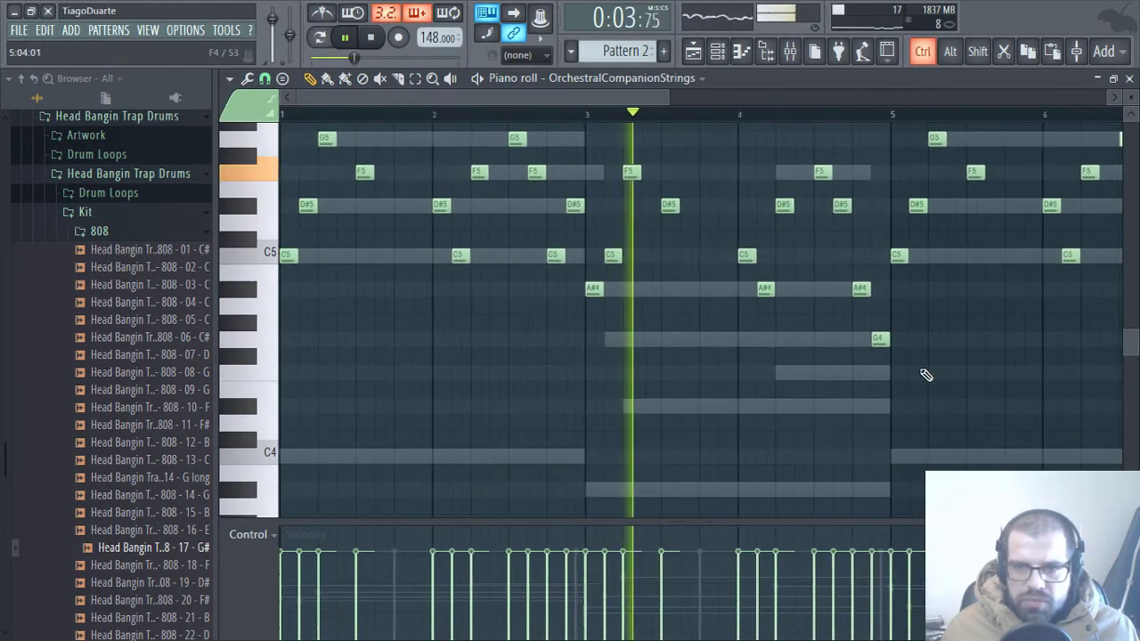
Step: At the end of bar 8, raise the last C5 to G5 and the preceding A#4 to F5
left_click_drag(926, 375, 308, 405)
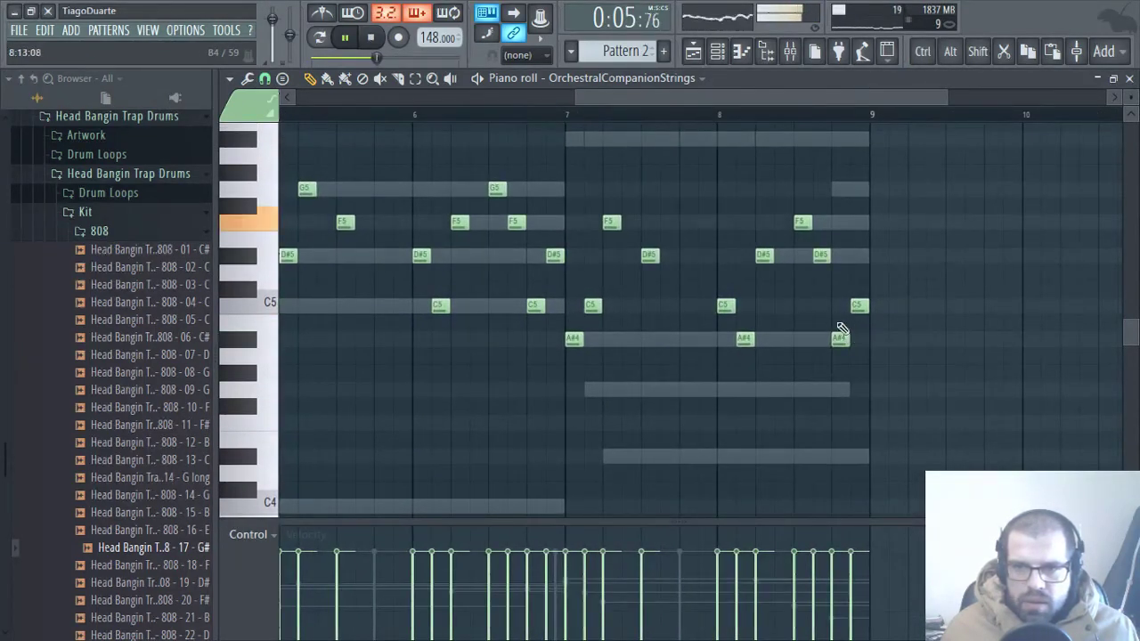
left_click_drag(858, 305, 859, 183)
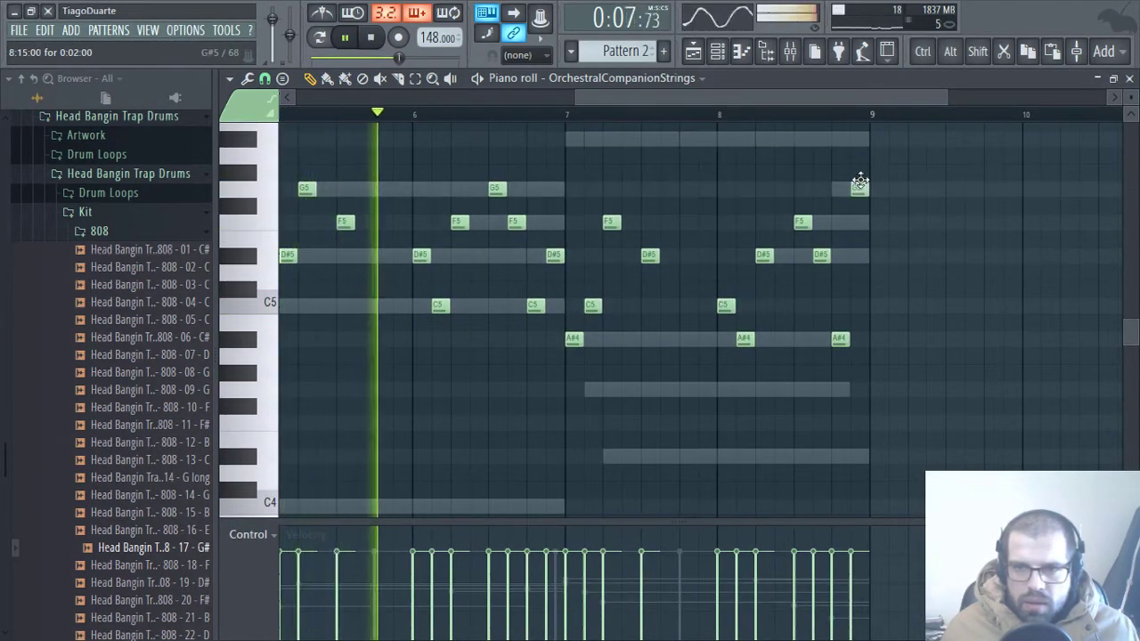
left_click_drag(838, 337, 840, 222)
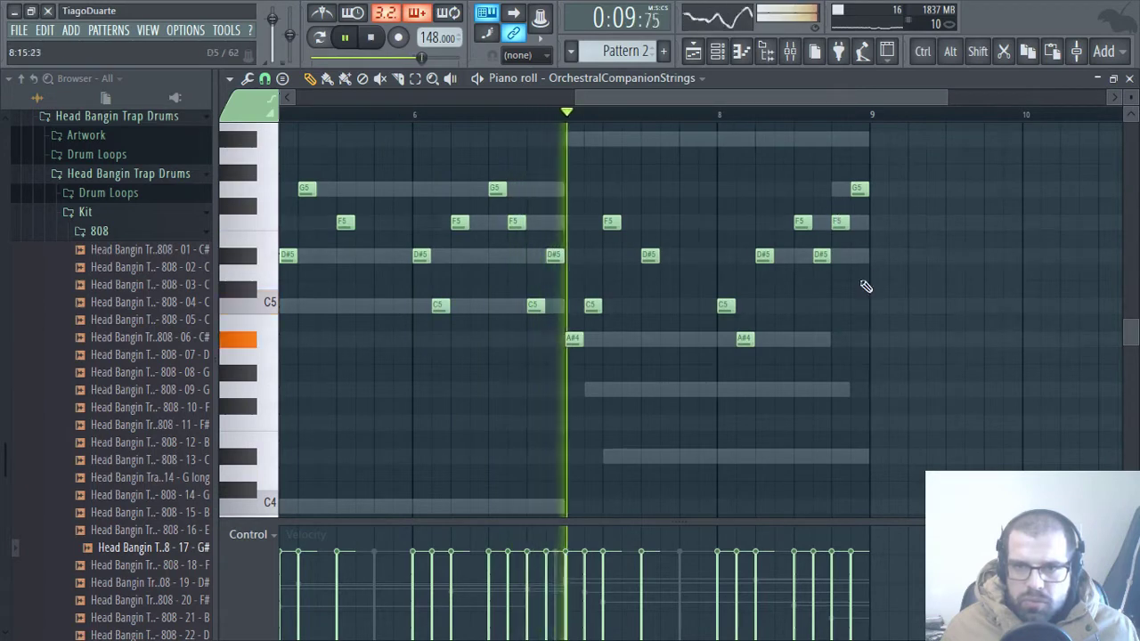
scroll(456, 410, "down", 3)
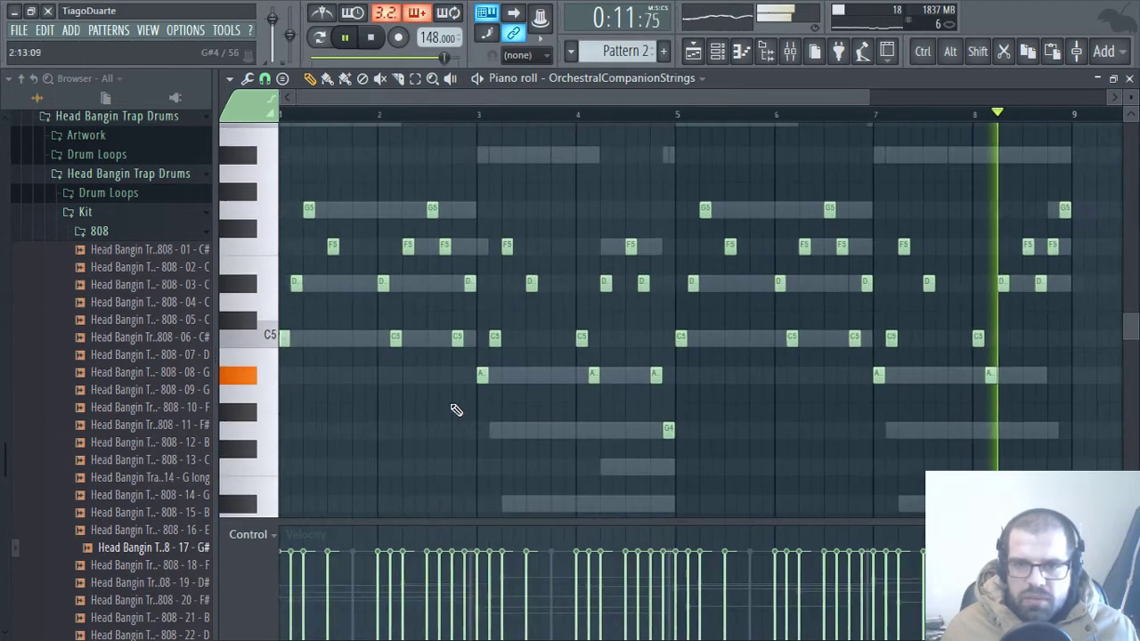
Step: Lower the Pizzicato mixer track to about 57% (-10.7 dB) and load Fruity Reeverb 2 into its first effect slot
left_click(1129, 78)
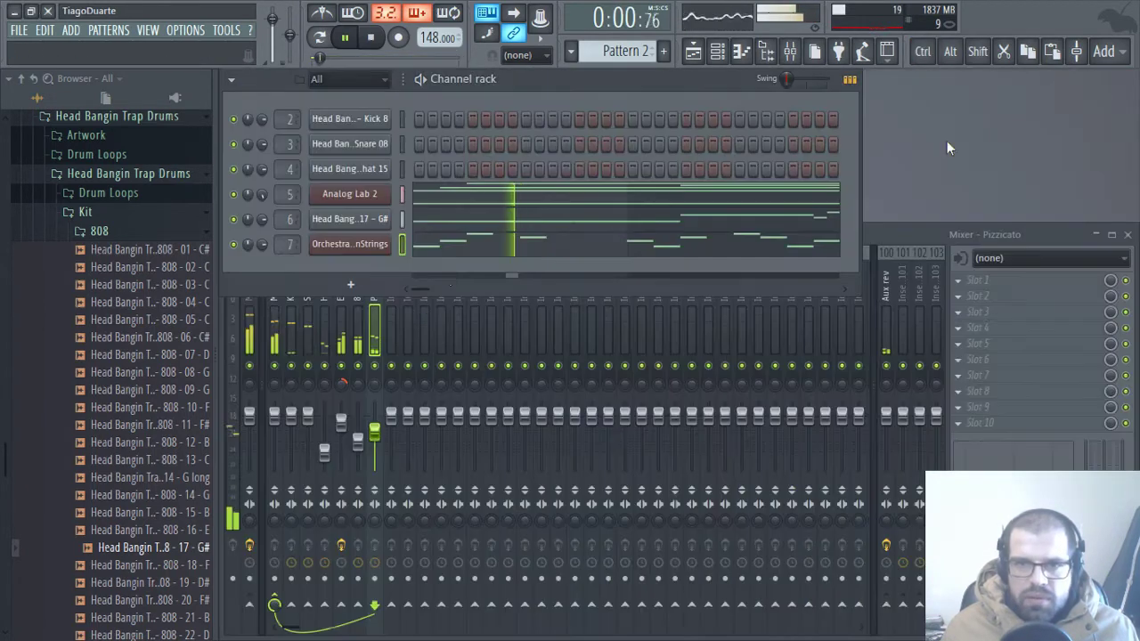
left_click_drag(375, 433, 381, 448)
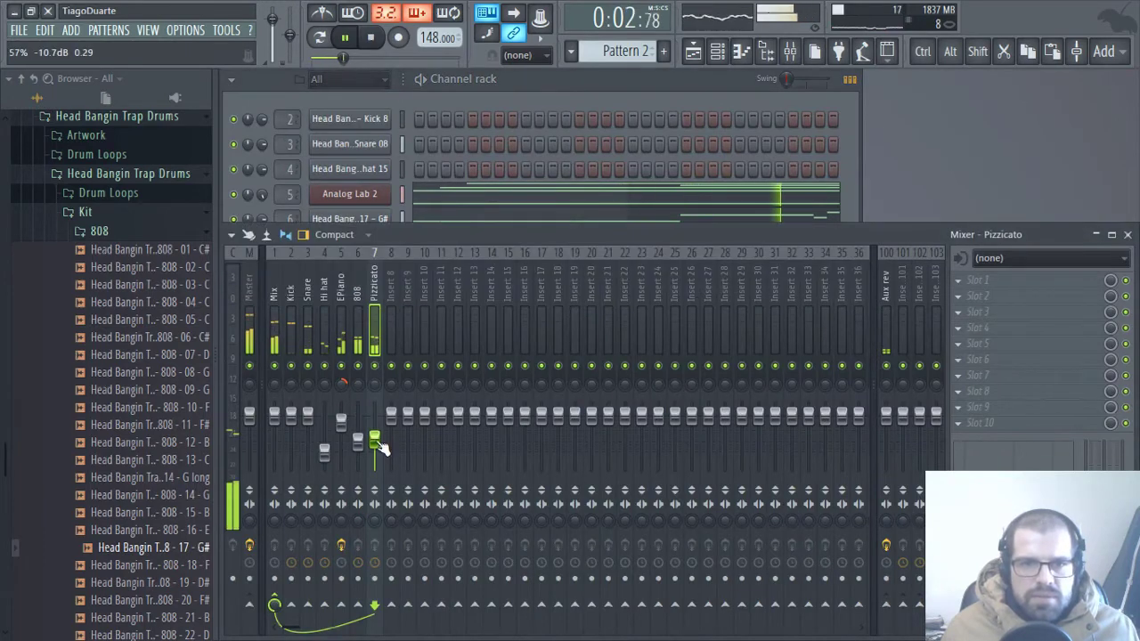
left_click(998, 287)
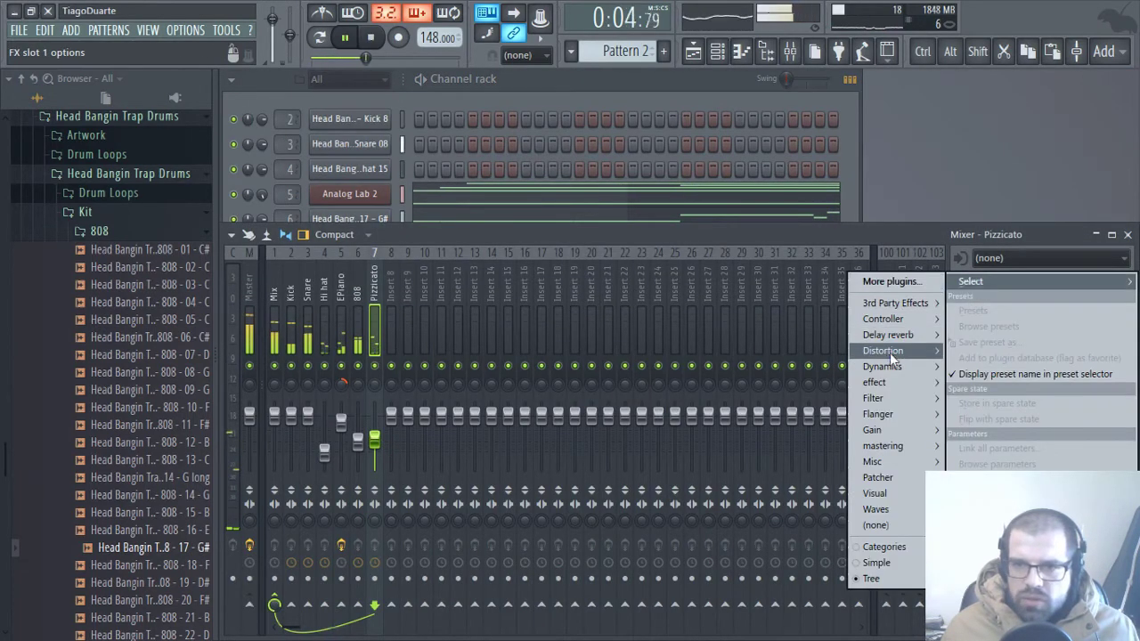
mouse_move(888, 335)
left_click(810, 397)
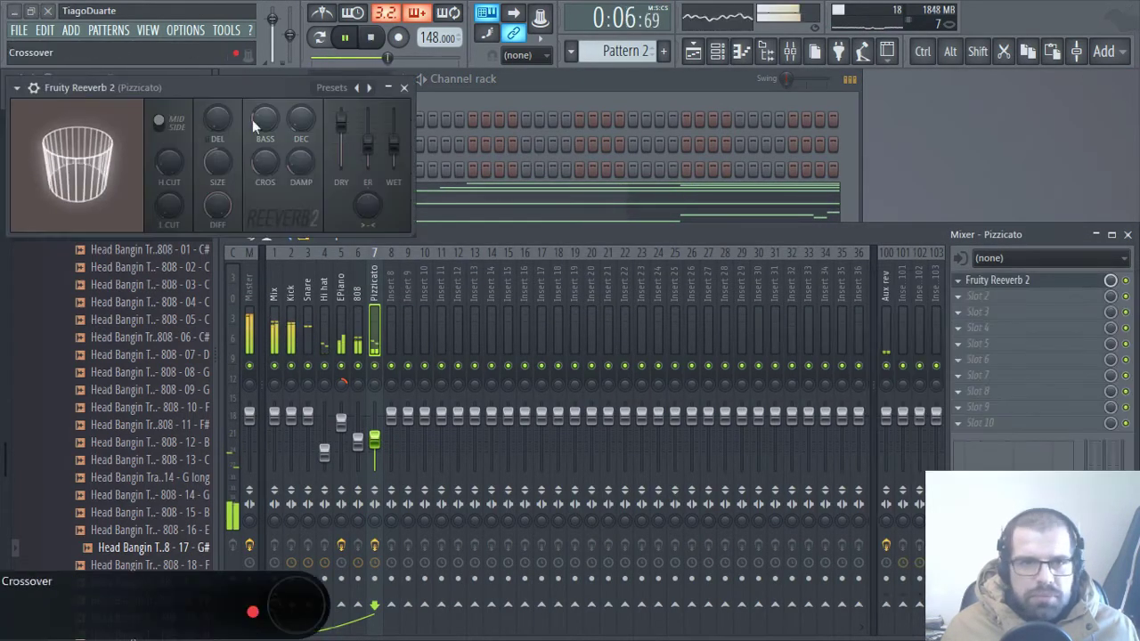
Step: Adjust the wet level of the Pizzicato reverb and reset its dry level to the default
left_click_drag(253, 89, 589, 195)
mouse_move(732, 251)
left_mouse_down()
mouse_move(732, 224)
mouse_move(732, 235)
mouse_move(684, 237)
mouse_move(683, 251)
mouse_move(732, 251)
left_mouse_up()
right_click(683, 247)
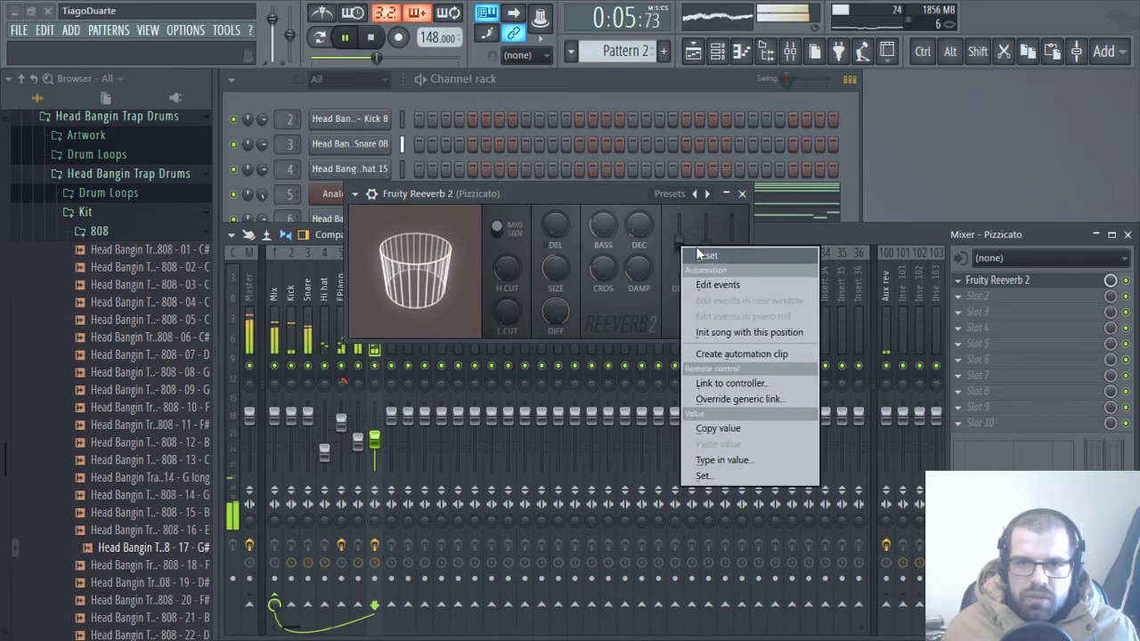
left_click(704, 256)
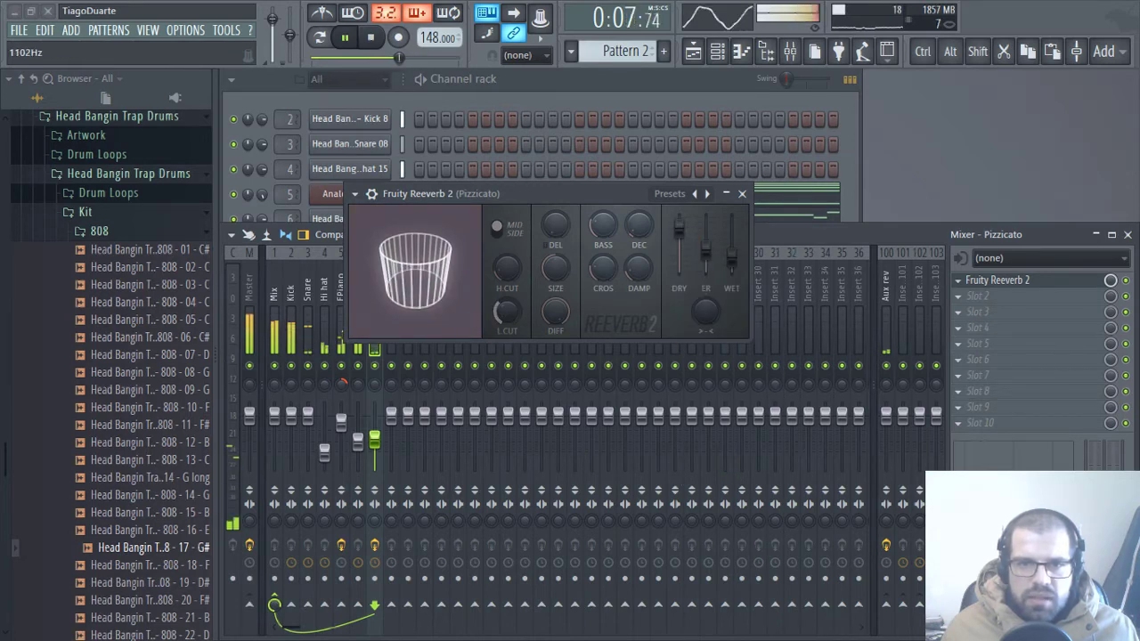
Step: Adjust the reverb's low cut and stereo separation, enlarge its room size, and set the wet level to 27%
left_click_drag(507, 312, 506, 347)
left_click_drag(556, 267, 556, 214)
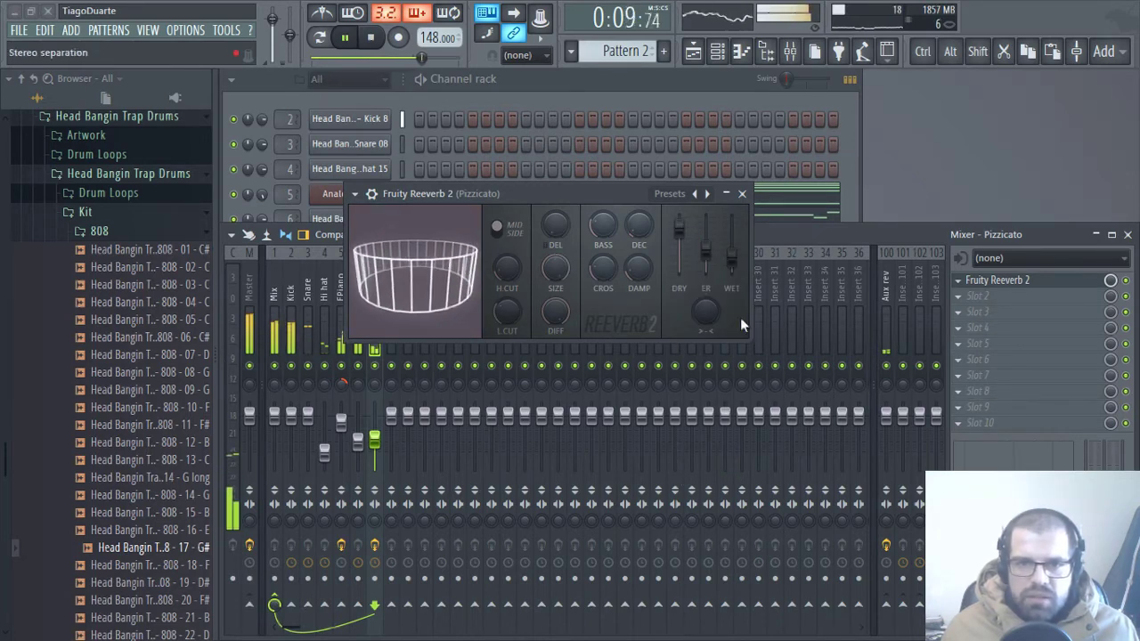
left_click_drag(706, 310, 705, 326)
left_click_drag(731, 257, 731, 260)
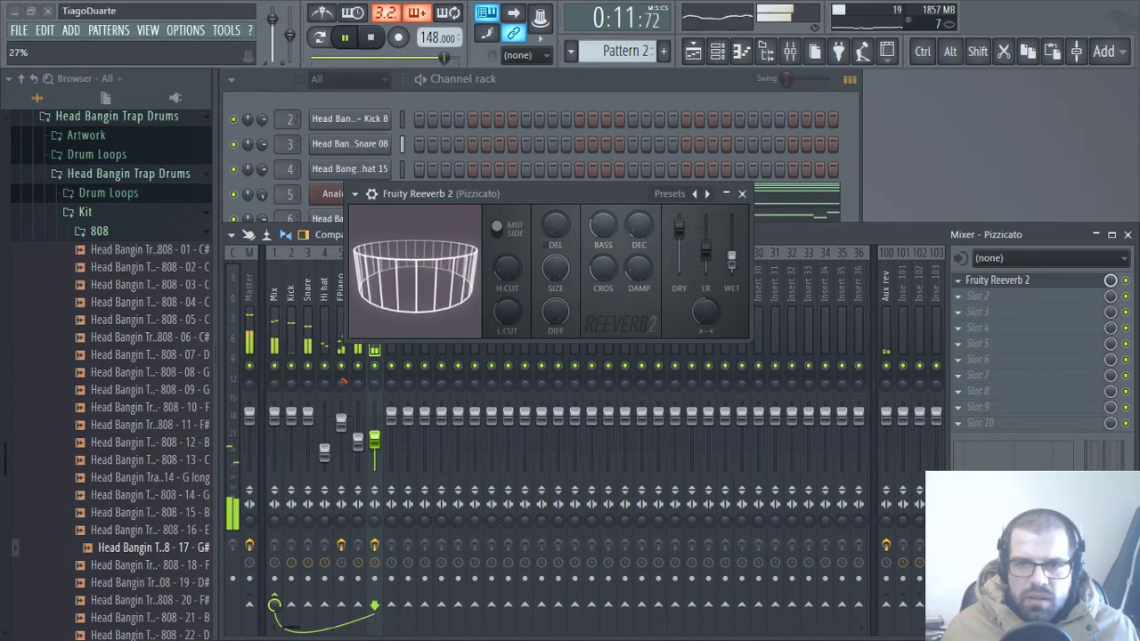
Step: Close the reverb, lower the Pizzicato mixer track to about 47% (-13.7 dB), and stop playback
left_click(742, 193)
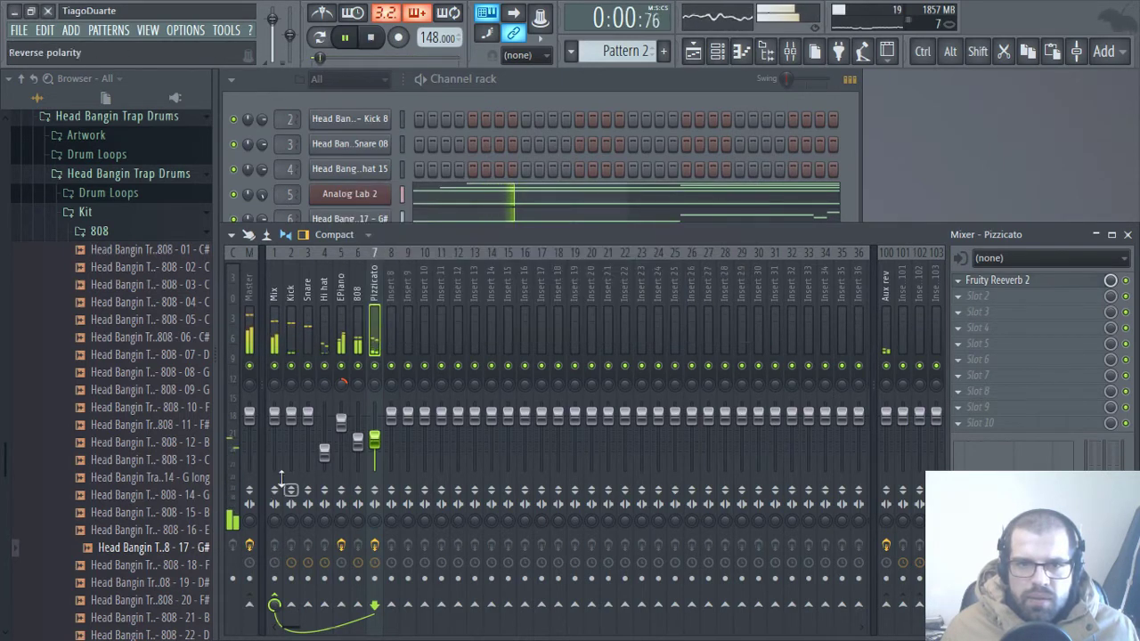
left_click_drag(376, 440, 376, 444)
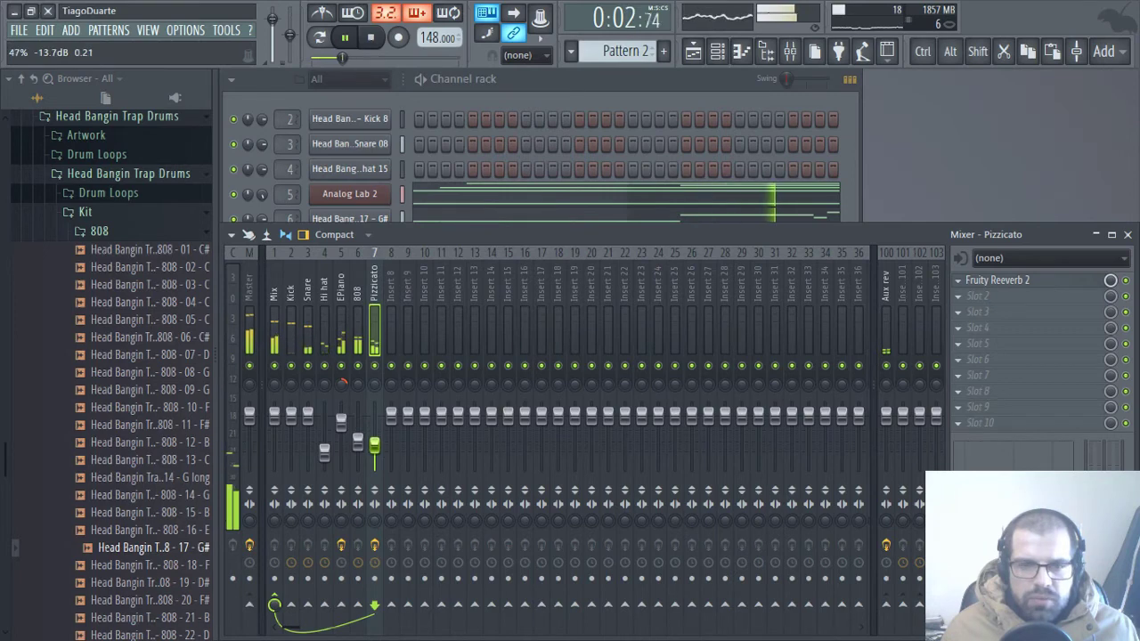
left_click(569, 87)
key("space")
Step: In the strings channel's piano roll, select all melody notes and lower their velocities together
left_click(504, 249)
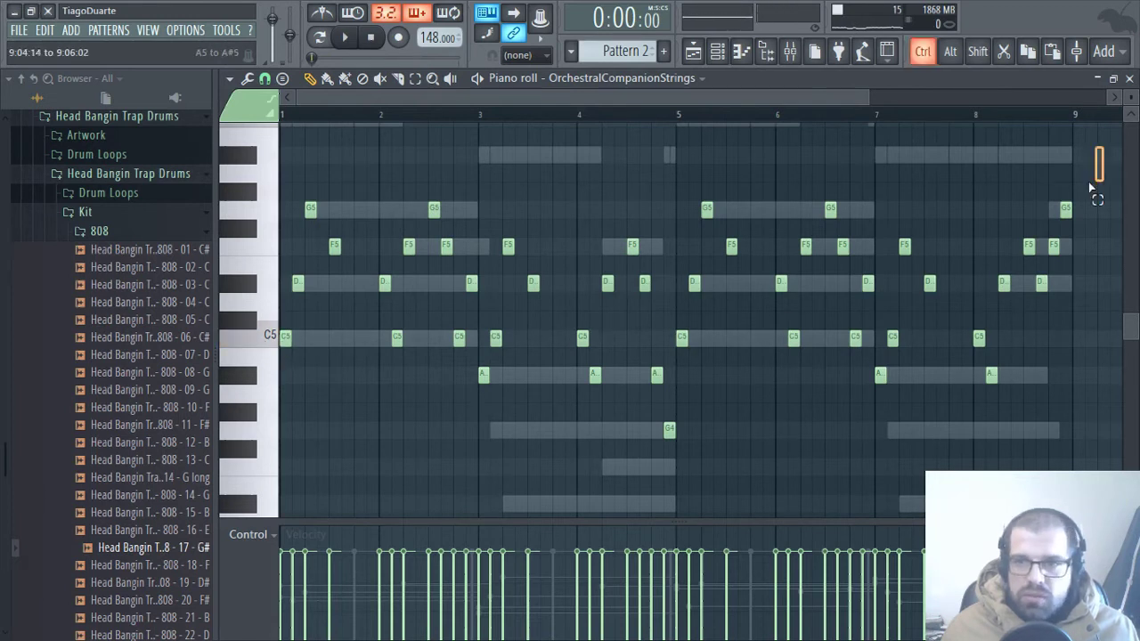
left_click_drag(1090, 185, 282, 468)
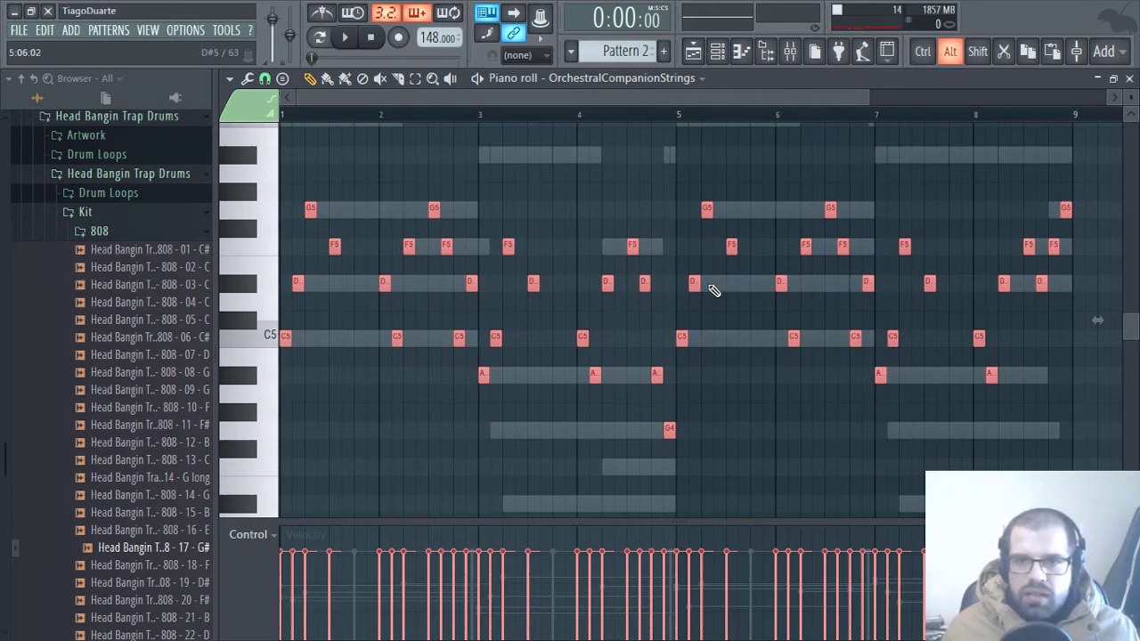
scroll(753, 318, "down", 3)
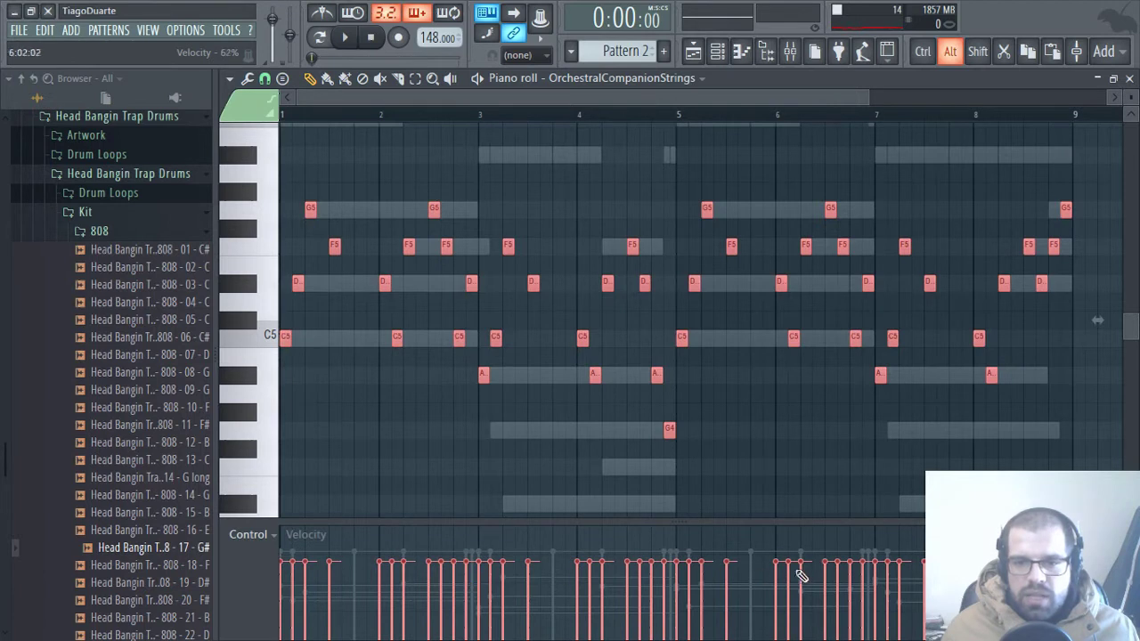
scroll(772, 382, "down", 2)
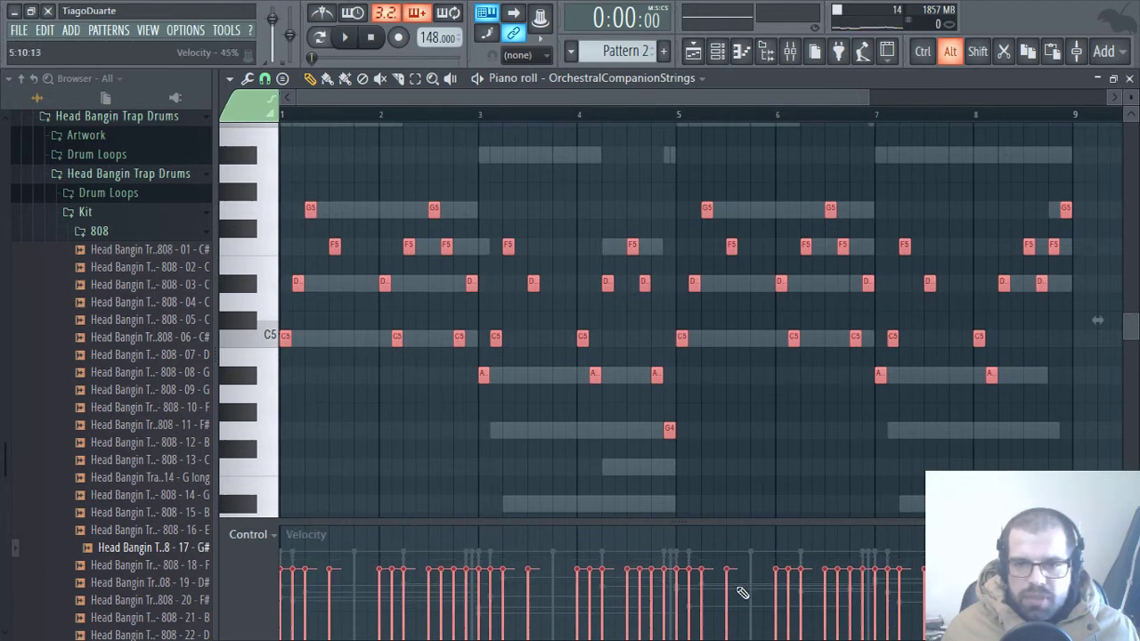
scroll(748, 583, "down", 1)
scroll(756, 580, "up", 2)
scroll(754, 580, "down", 2)
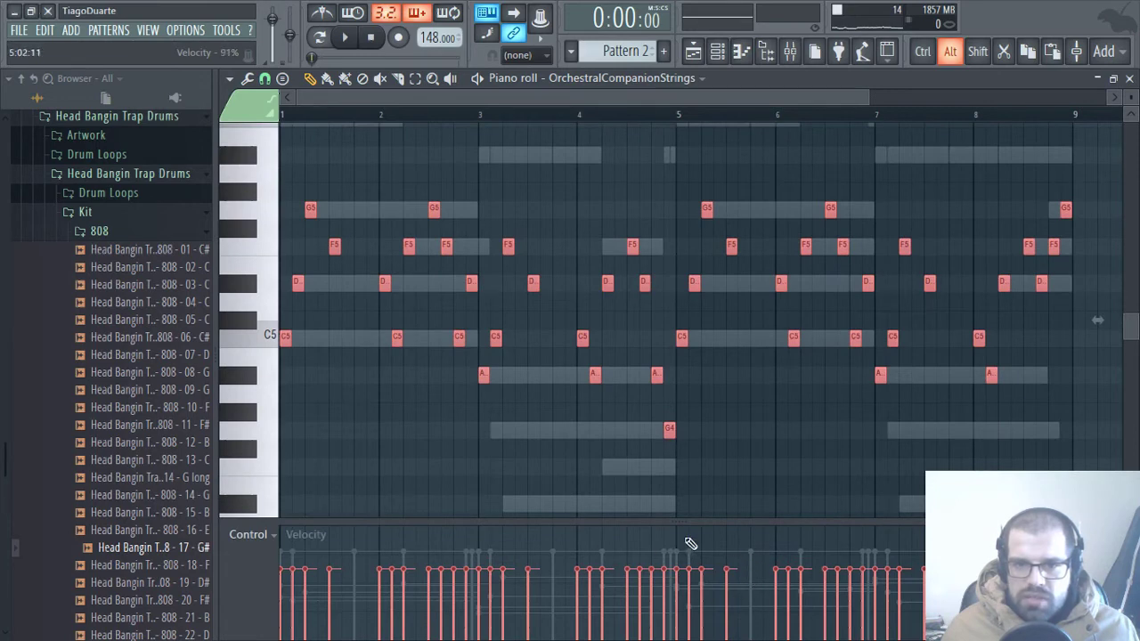
scroll(781, 580, "down", 3)
scroll(773, 583, "up", 3)
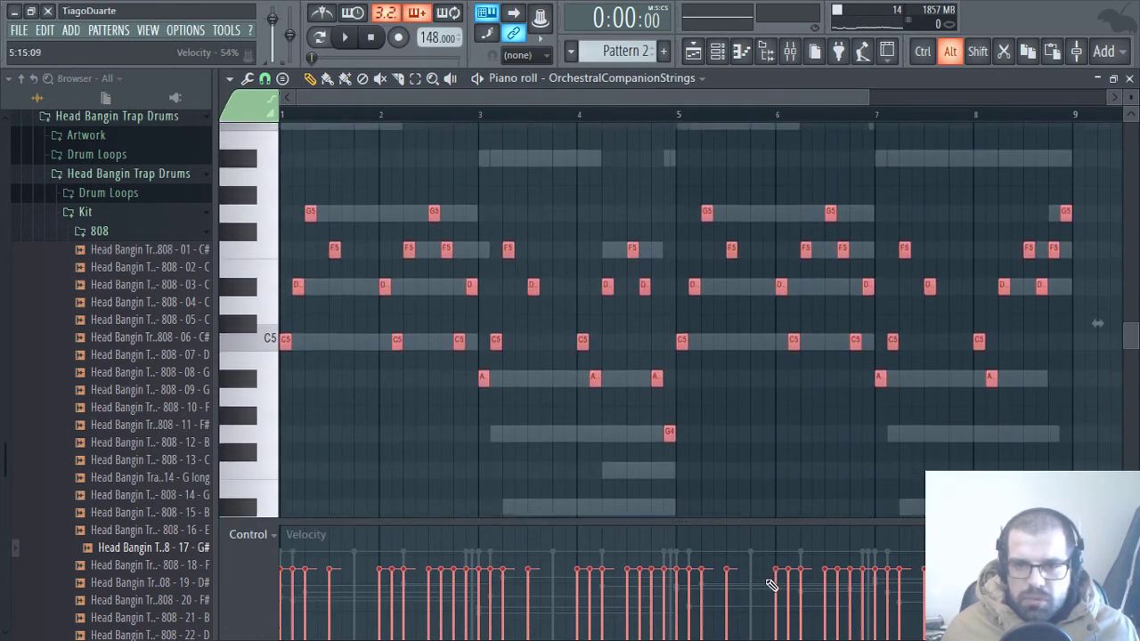
scroll(771, 583, "down", 1)
scroll(771, 585, "up", 1)
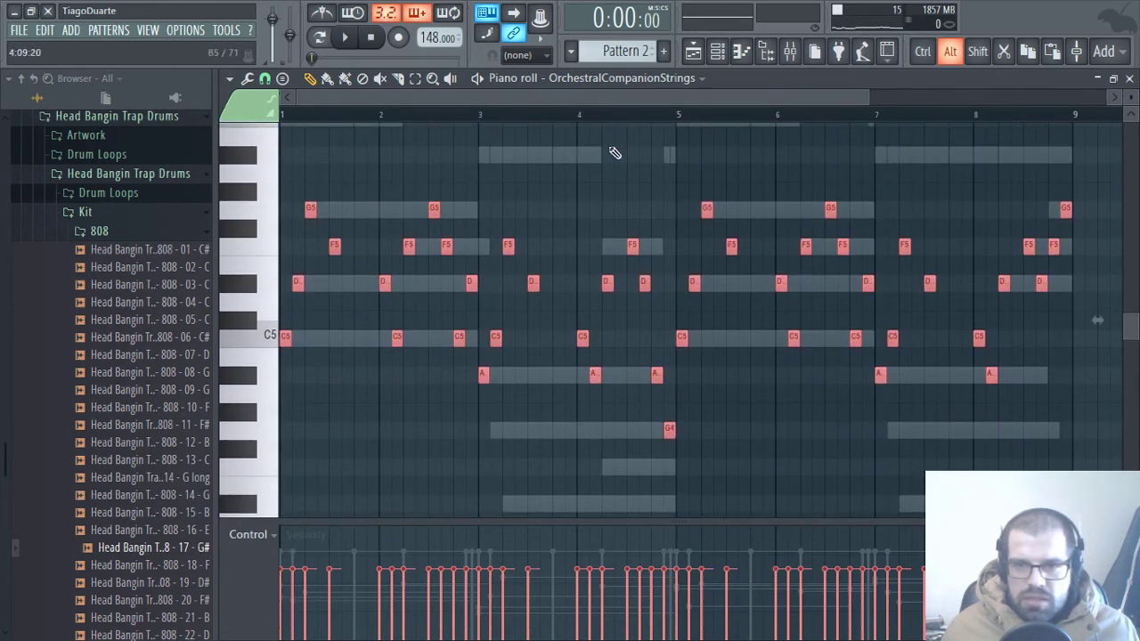
scroll(782, 415, "down", 6)
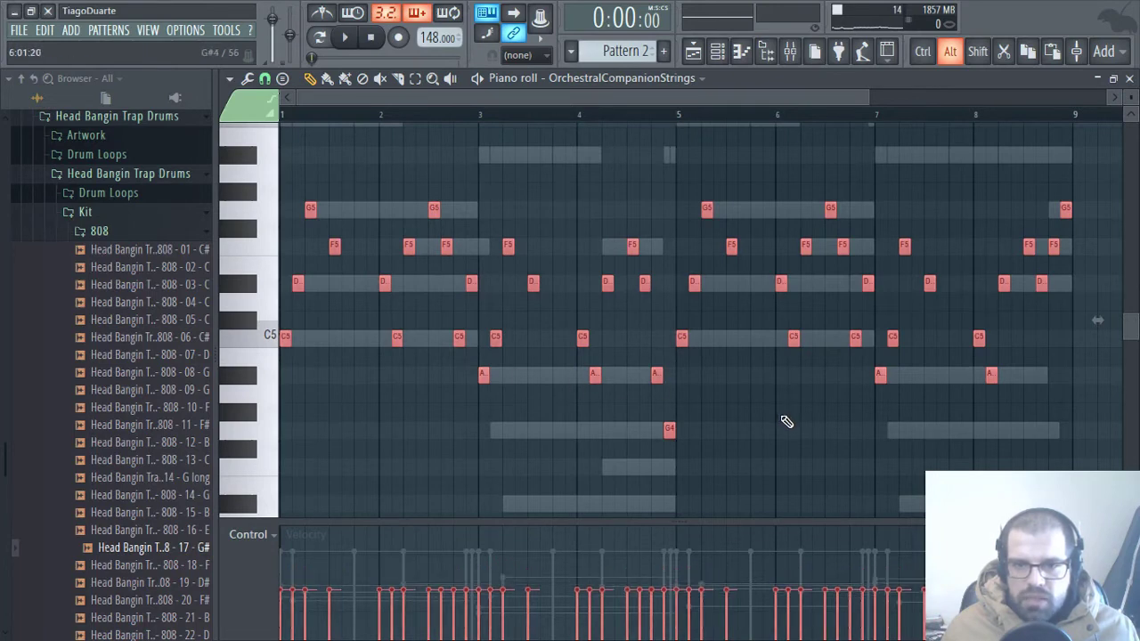
Step: Replay the pattern, raise the Pizzicato mixer track to about 100% (0.0 dB), and bring the Channel rack forward
key("space")
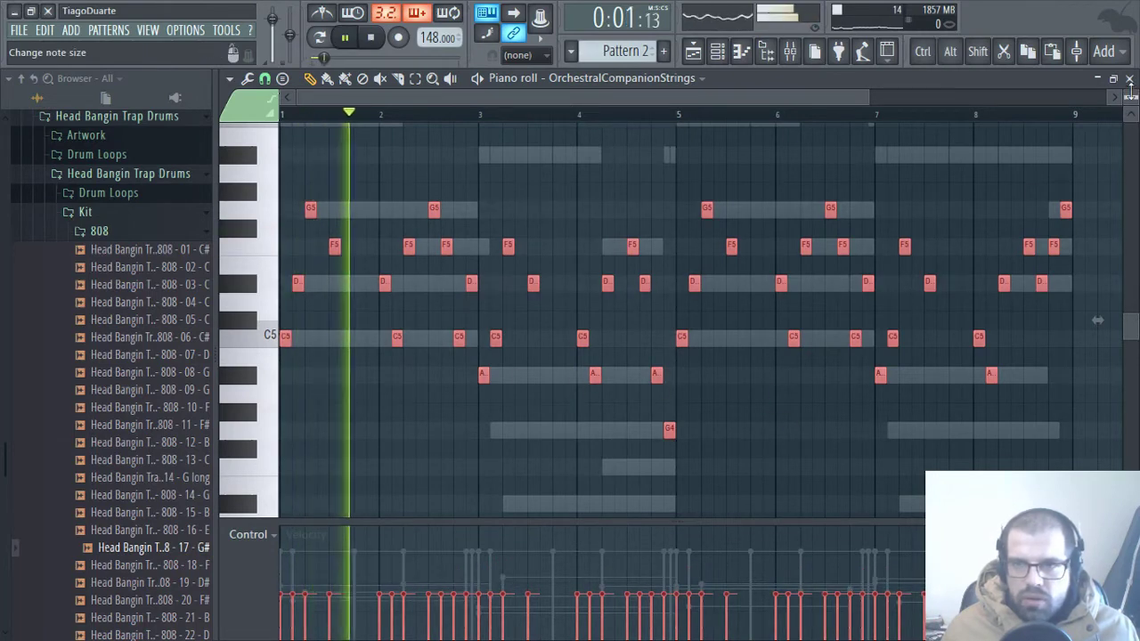
key("F7")
left_click_drag(375, 447, 374, 416)
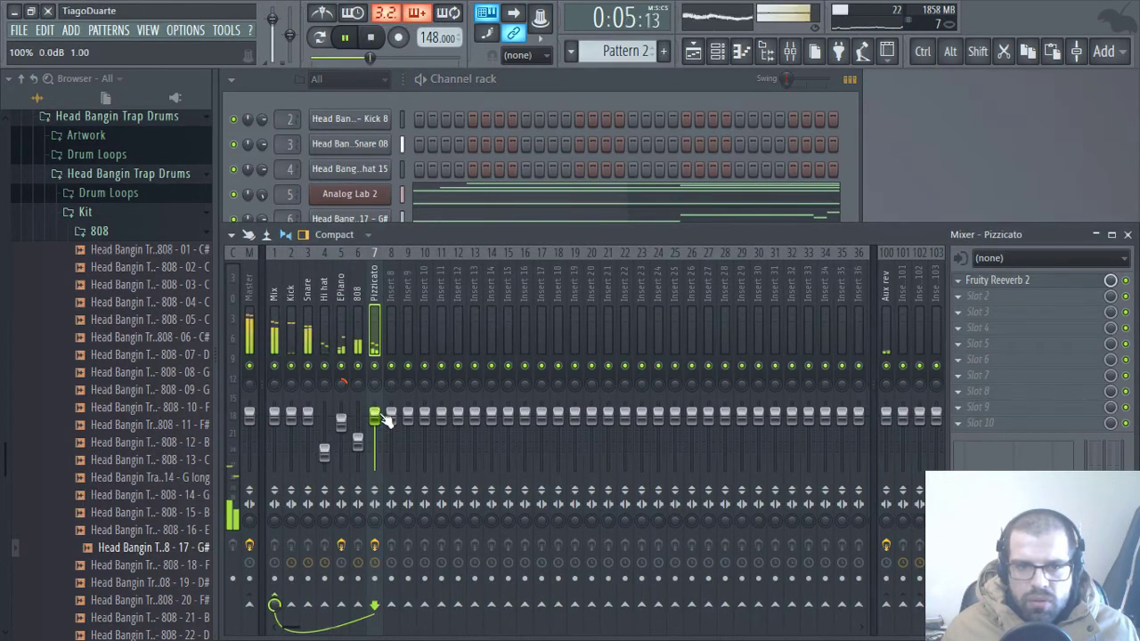
left_click_drag(378, 424, 377, 422)
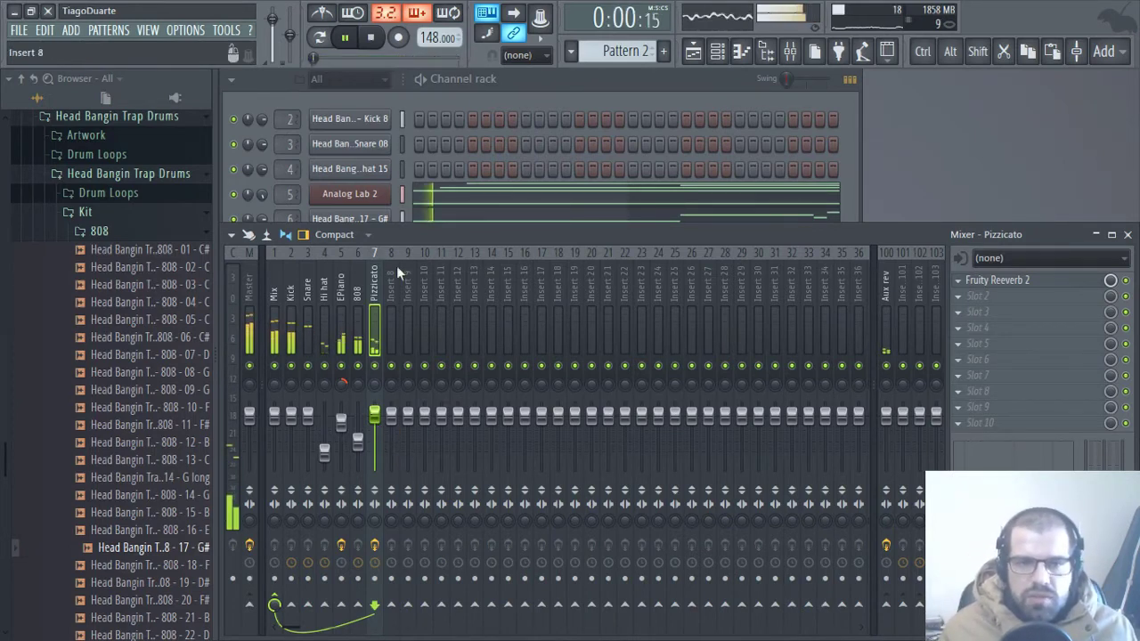
left_click(602, 80)
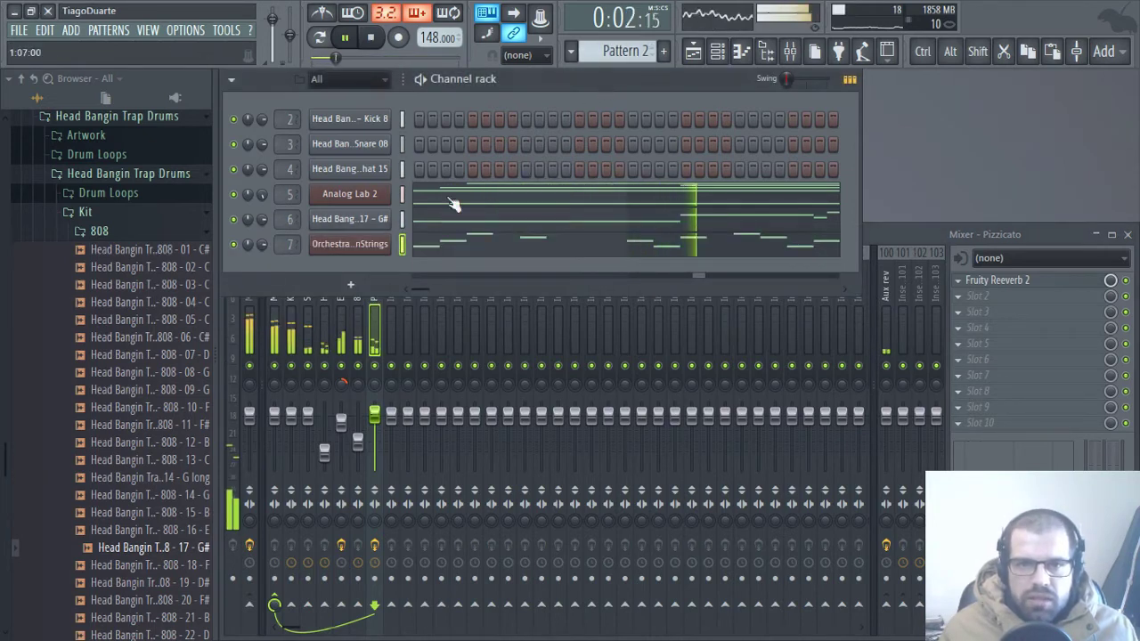
Step: Rename the Analog Lab 2 channel to EPiano and the Head Bangin 808 sample channel to 808
left_click(351, 194, "shift")
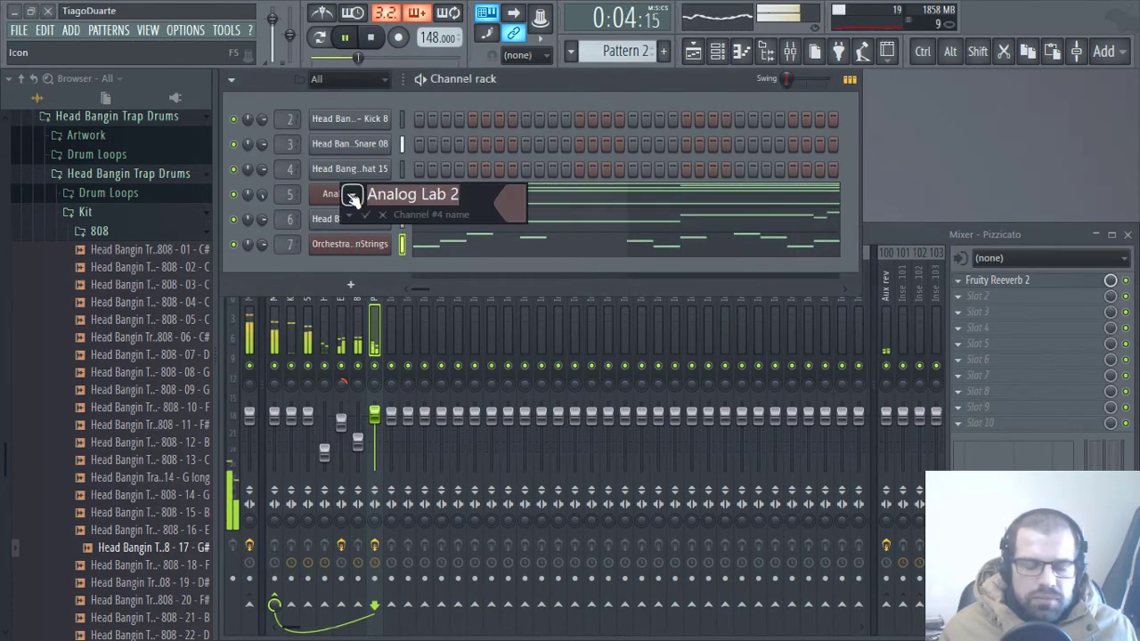
type("EP")
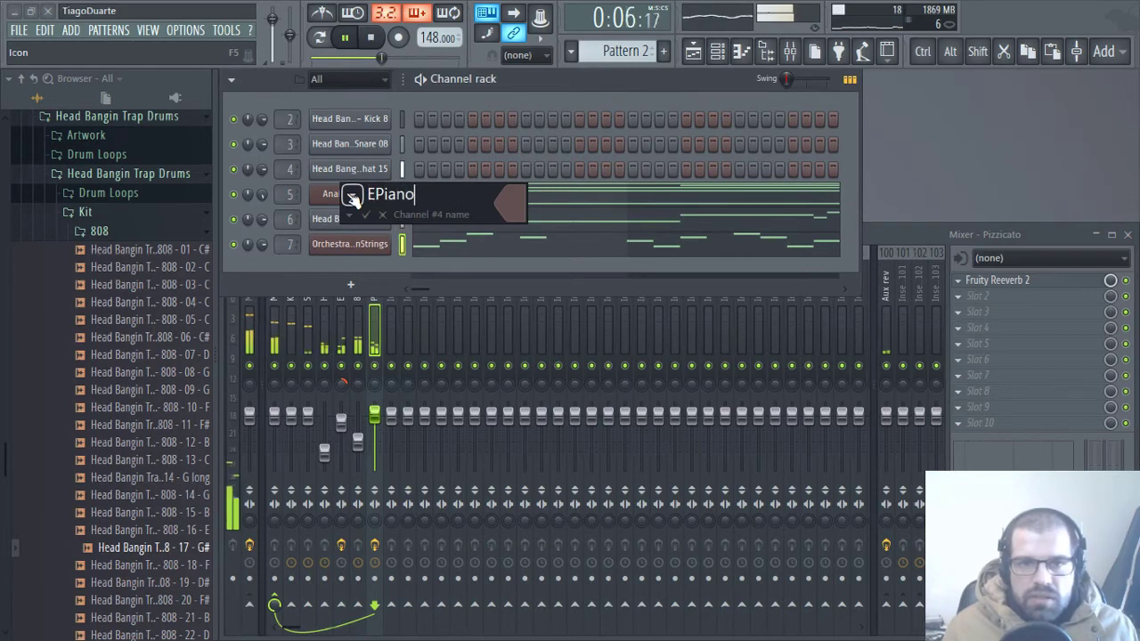
type("iano")
key("Return")
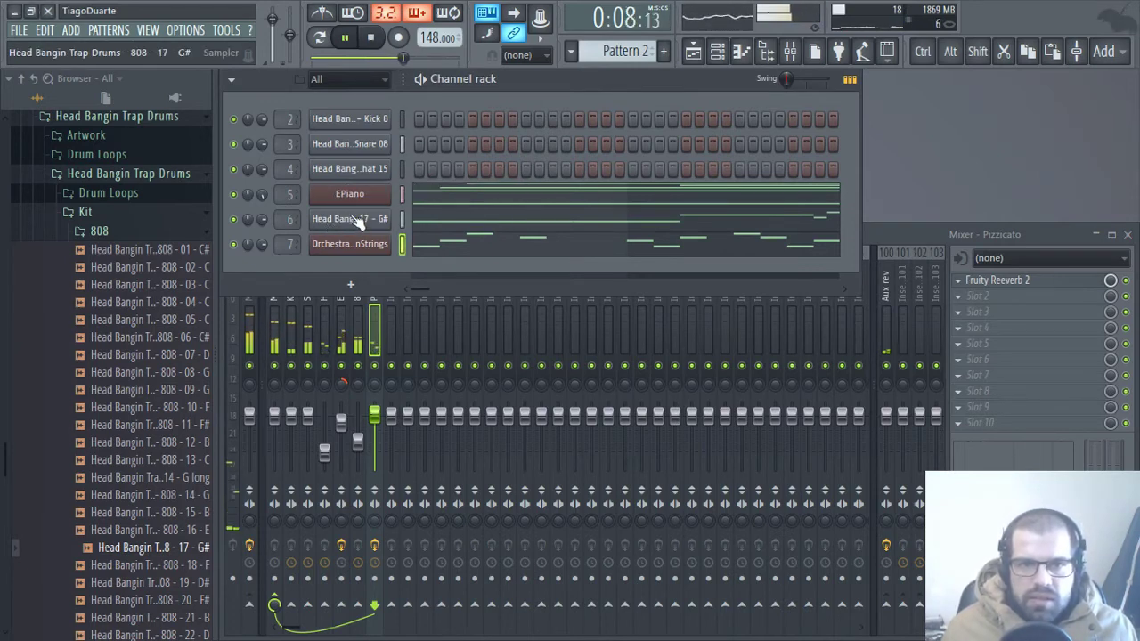
left_click(356, 221, "shift")
type("808")
key("Return")
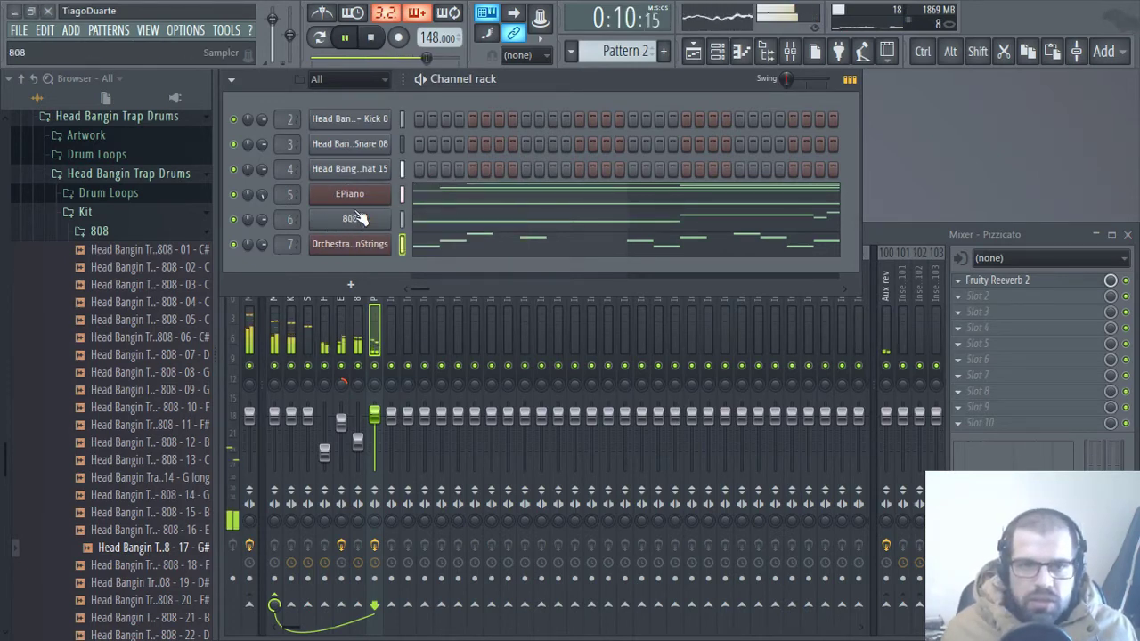
Step: Rename the OrchestralCompanionStrings channel to Pizzicato
left_click(349, 251, "shift")
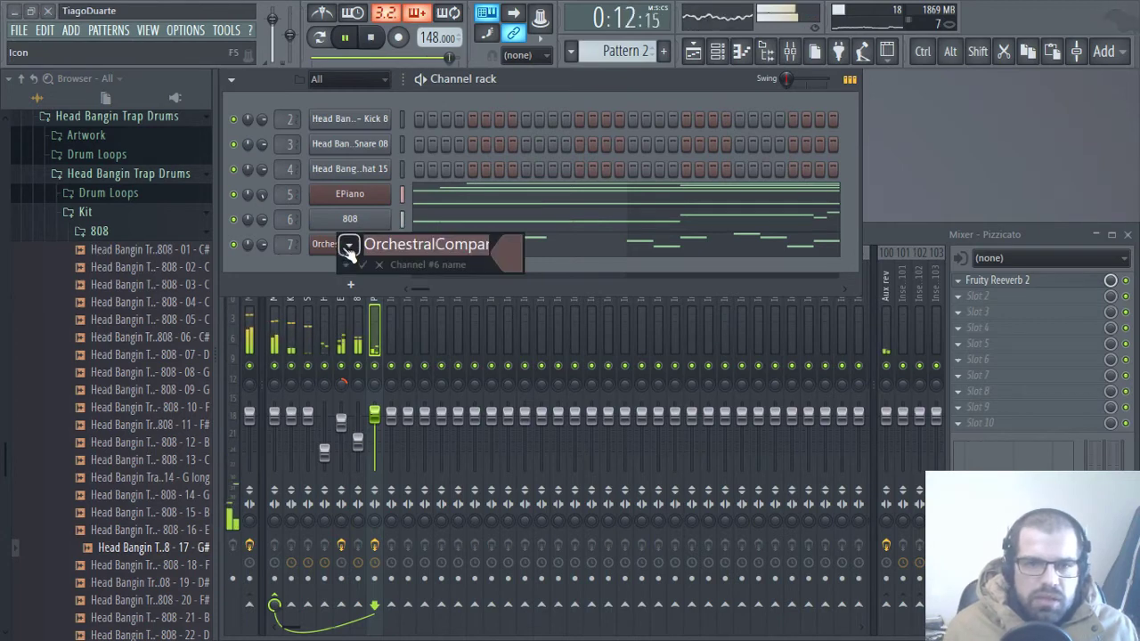
type("Pizzicato")
key("Return")
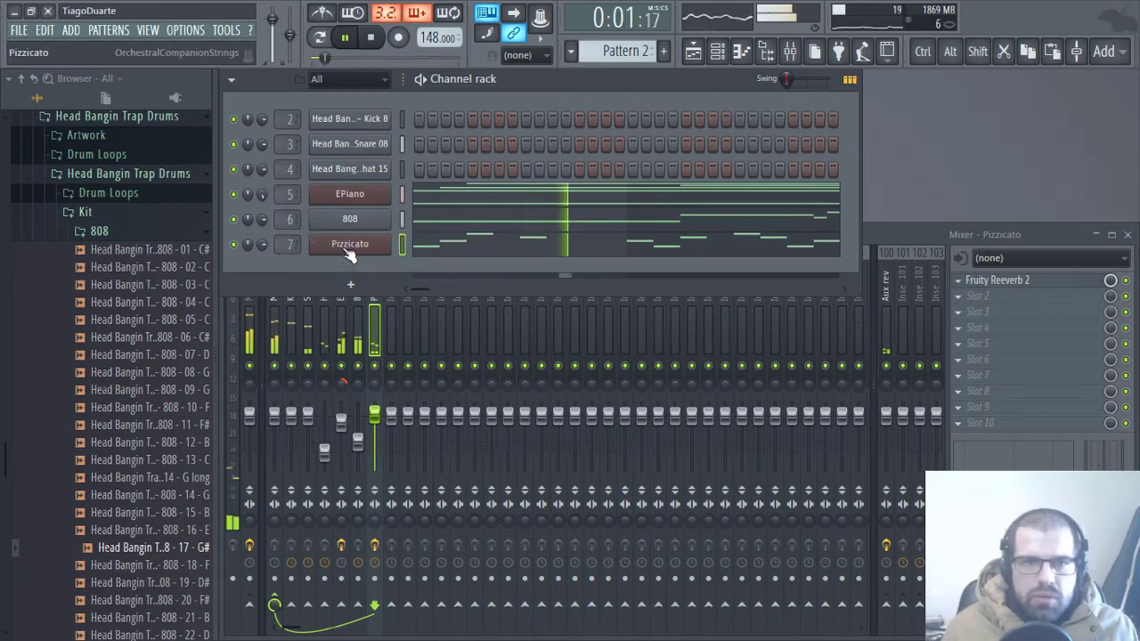
Step: Add an Xpand!2 instrument channel, hide its detailed settings, and move its window so the whole plugin is visible
left_click(350, 284)
mouse_move(388, 327)
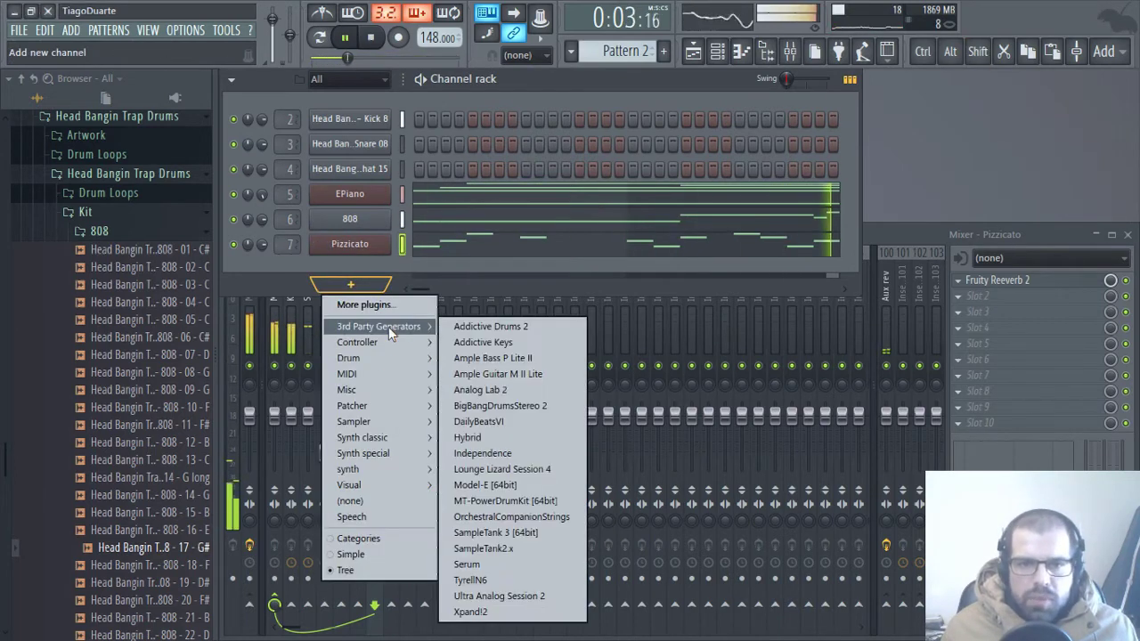
left_click(473, 613)
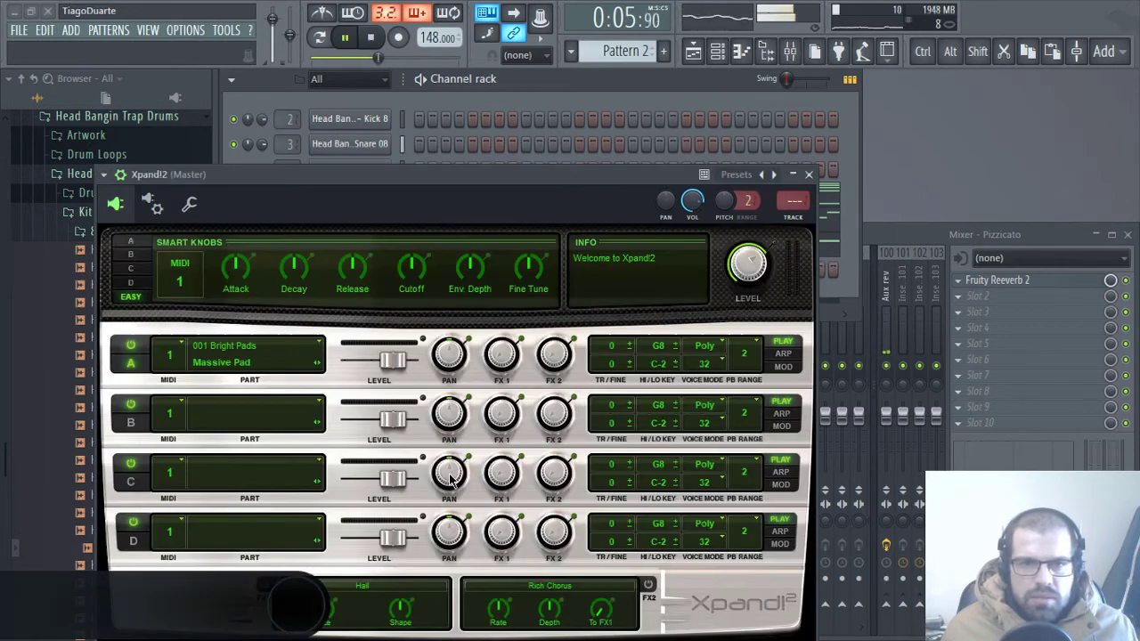
left_click(121, 175)
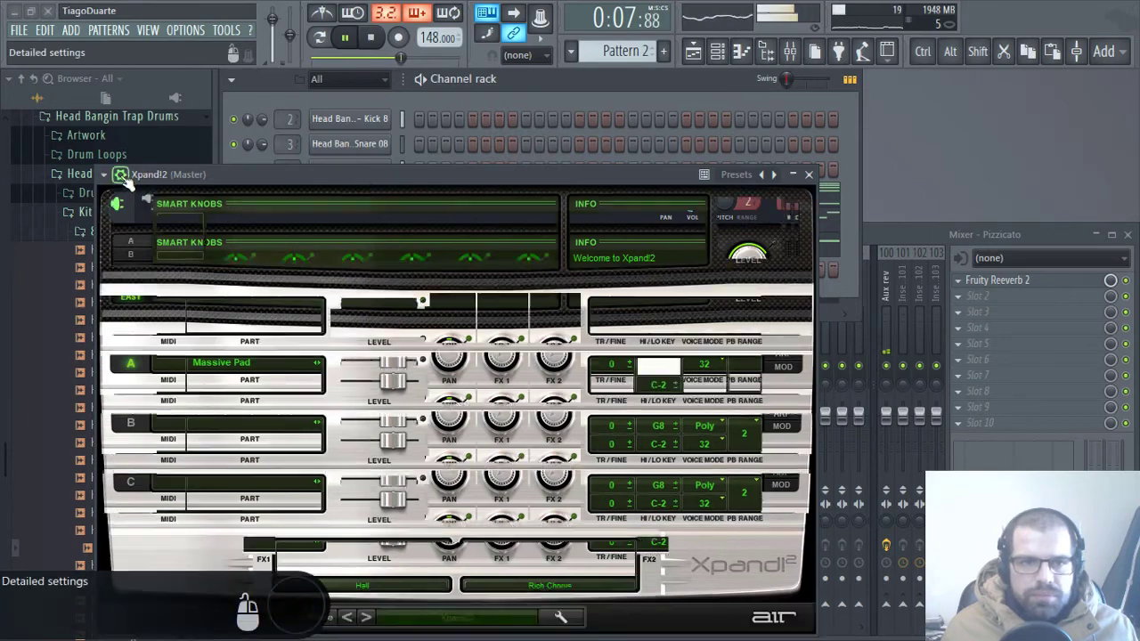
left_click_drag(406, 171, 535, 87)
Step: Load the +18 Sax Distribution preset from Xpand!2's 18 Brass + Woodwind category
left_click(585, 539)
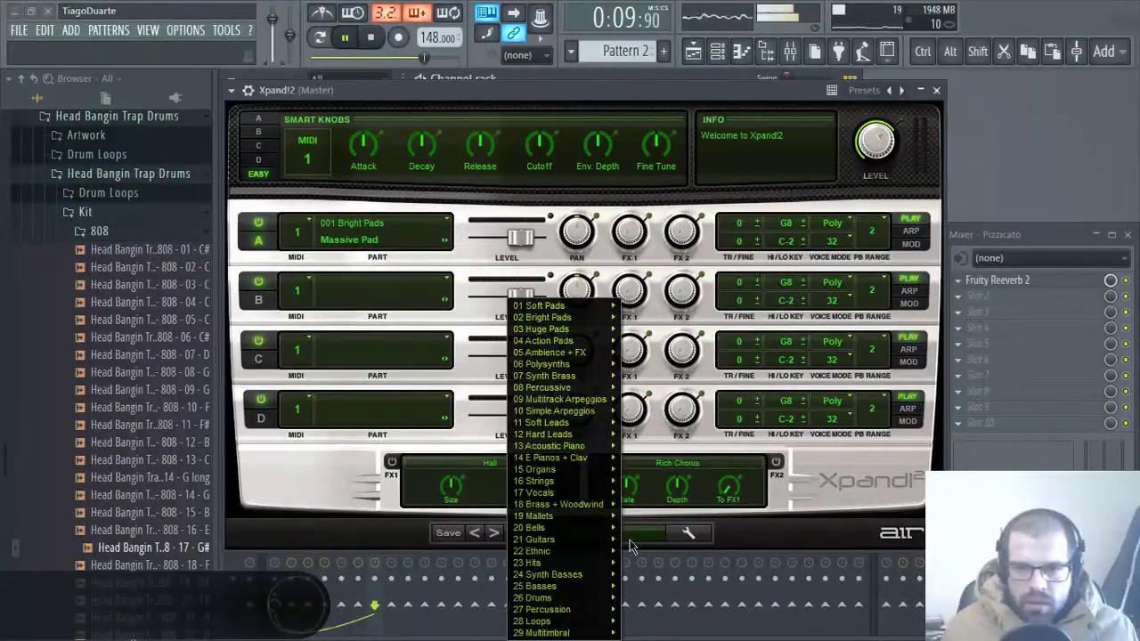
mouse_move(584, 505)
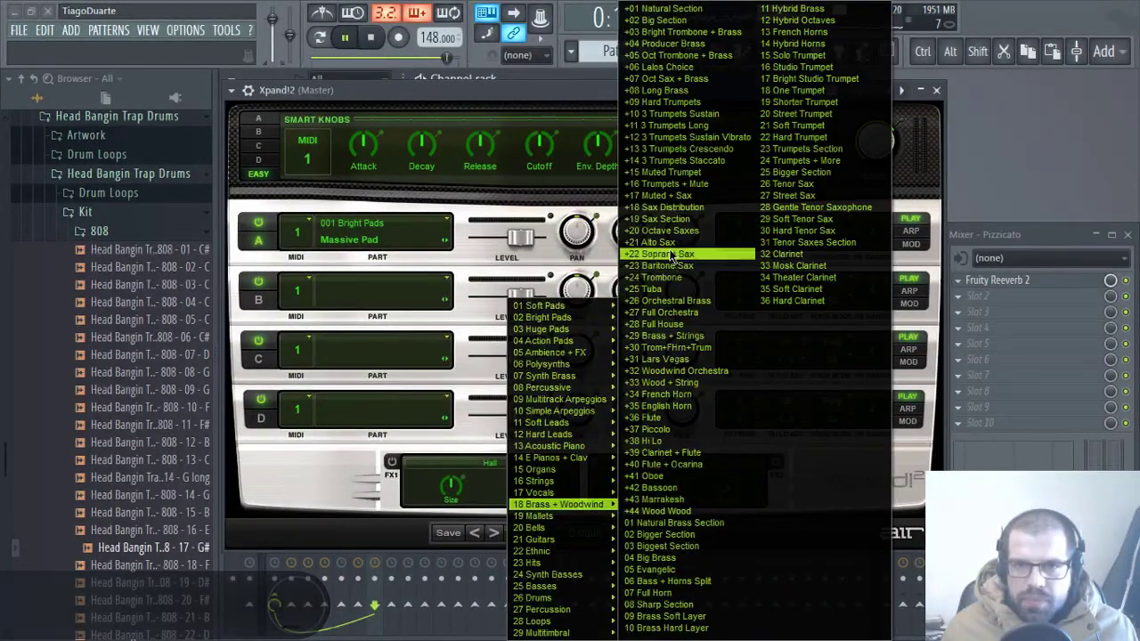
left_click(699, 208)
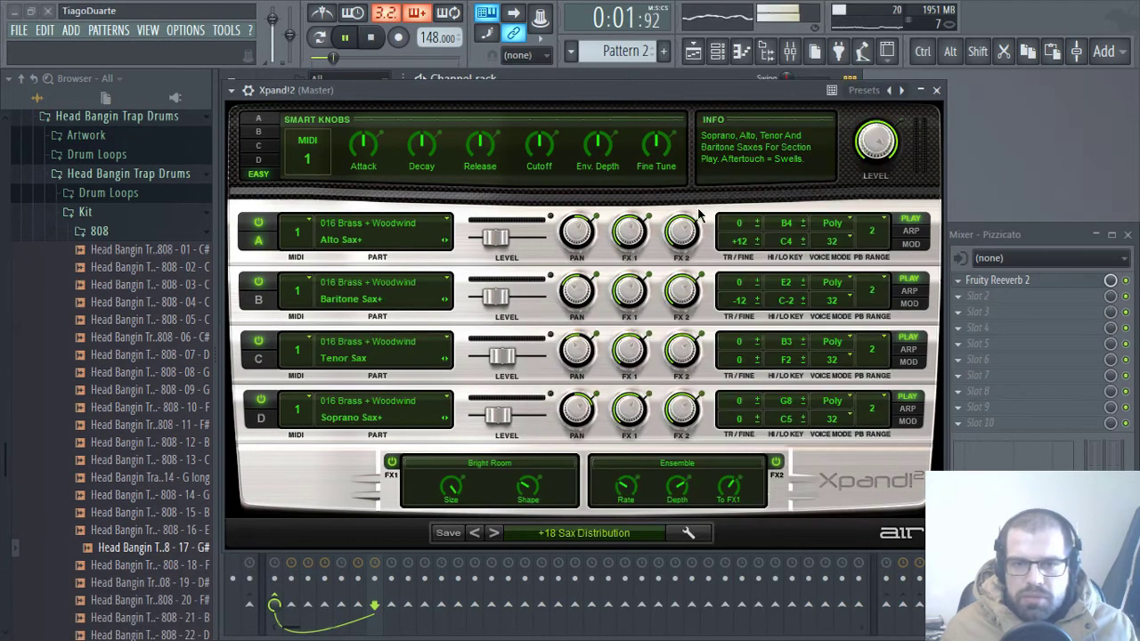
Step: Close the Xpand!2 window and route its channel to mixer track 8
left_click(937, 91)
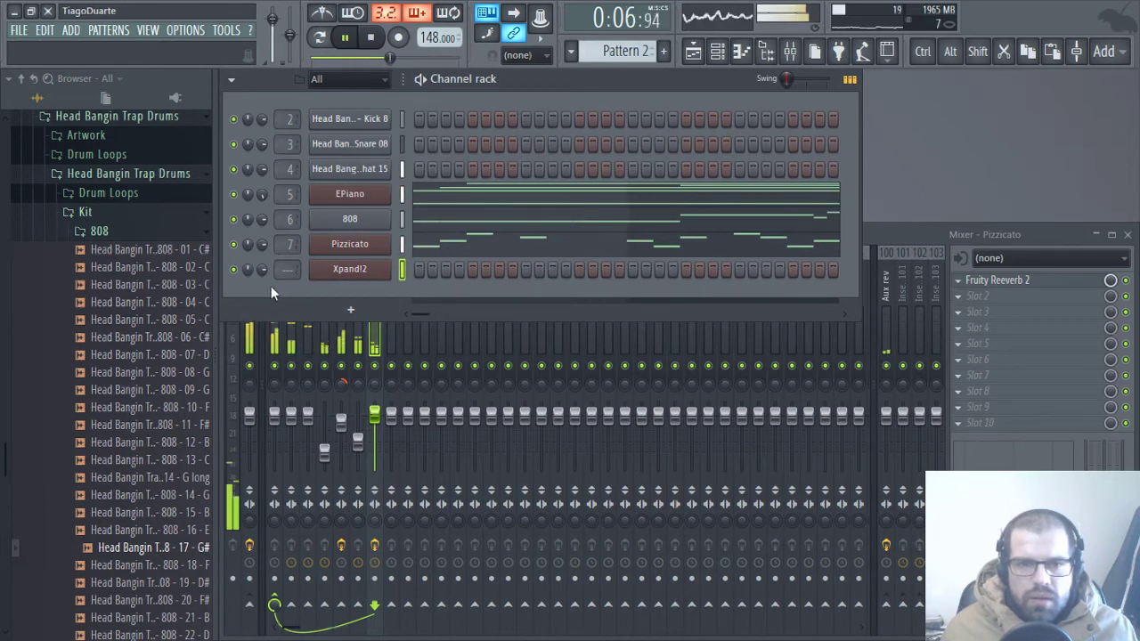
scroll(287, 268, "up", 8)
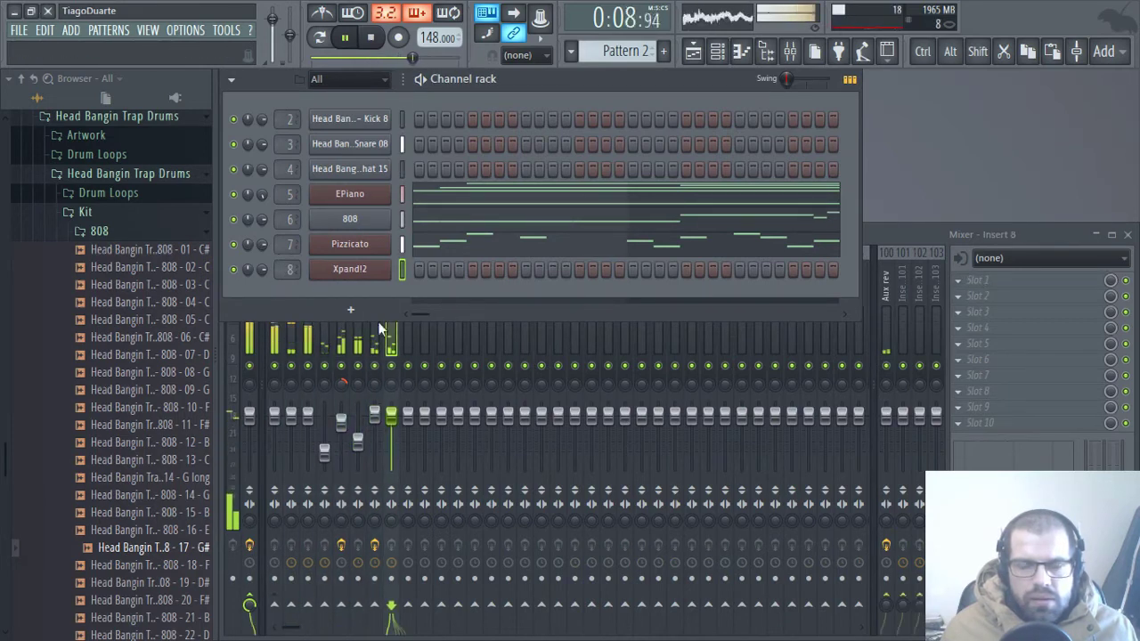
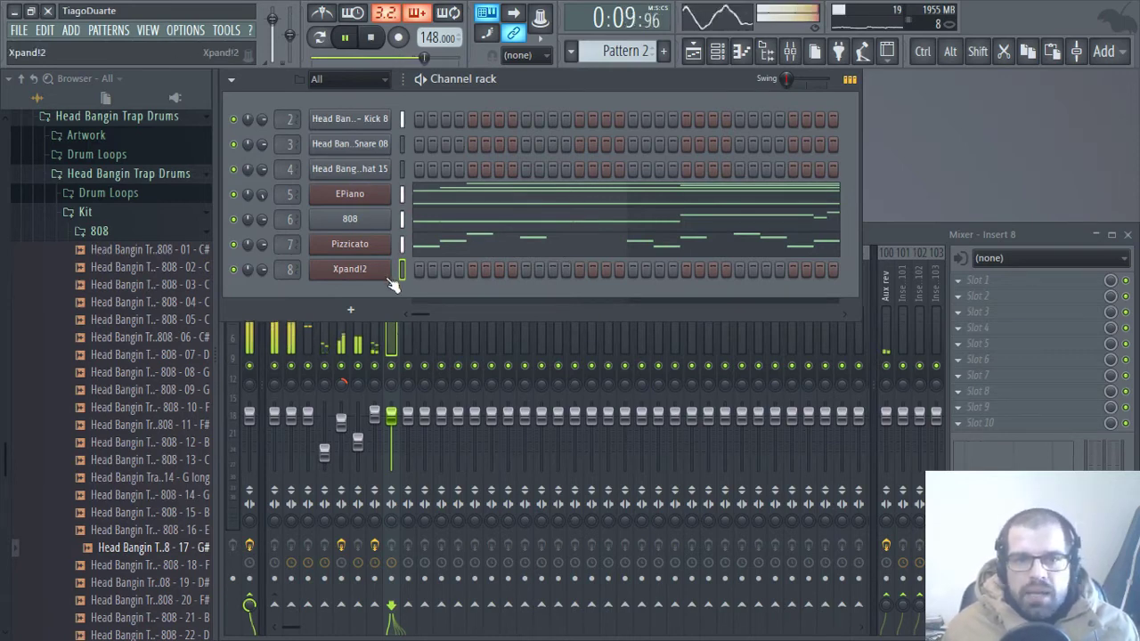
Step: Rename the Xpand!2 channel to Sax
key("F2")
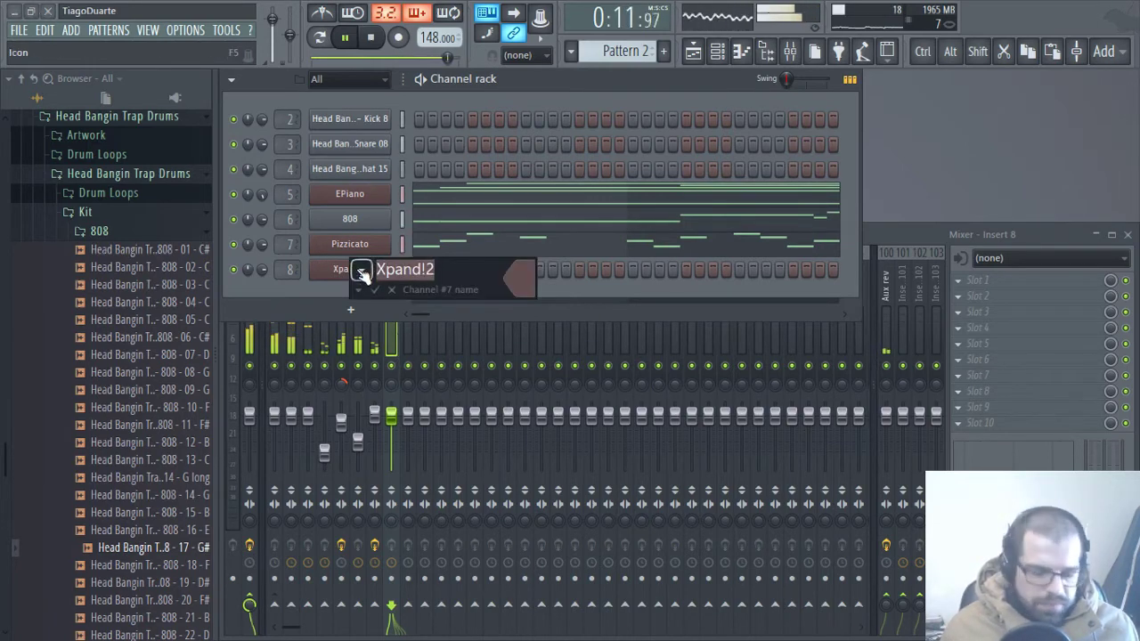
type("Sax")
key("Return")
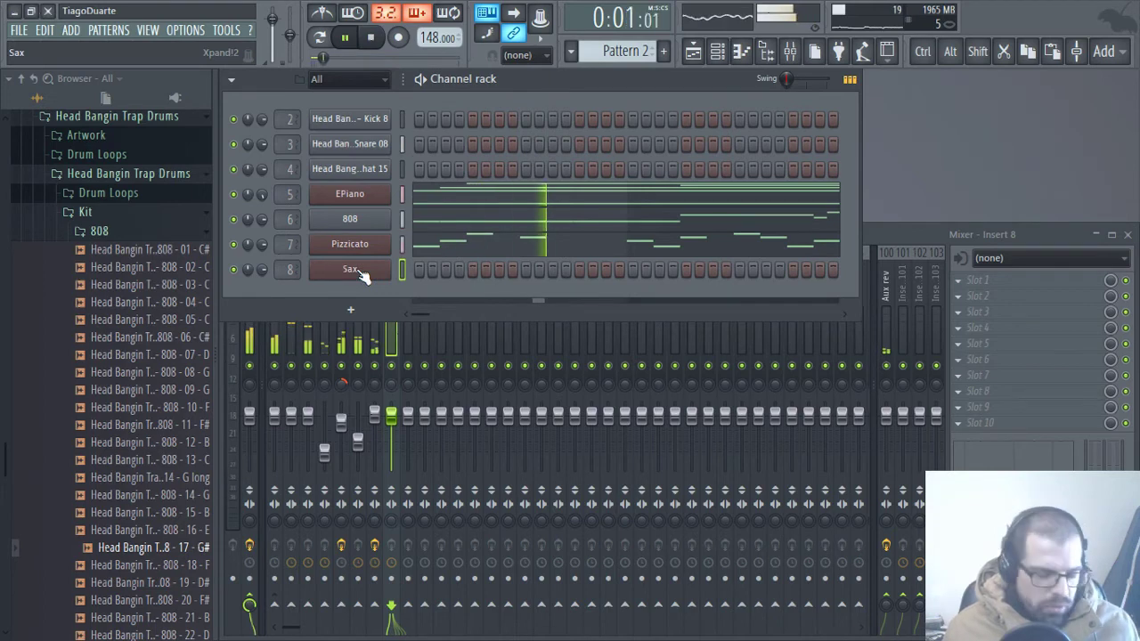
Step: Try the sax with the typing keyboard's base note set to C3, and set it back to C4
right_click(486, 13)
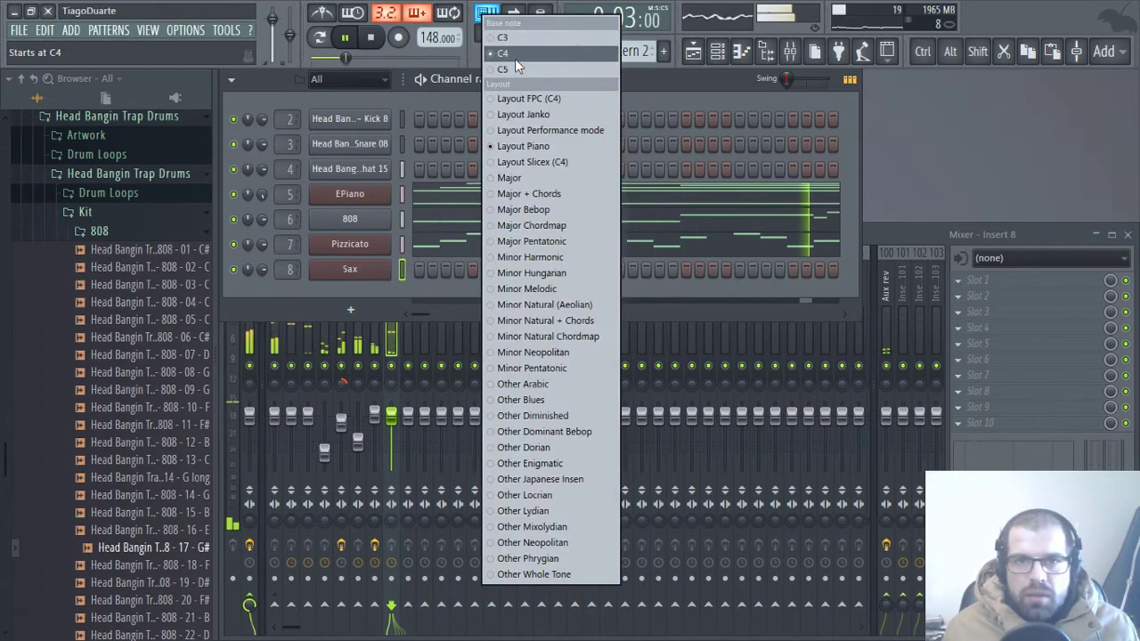
left_click(522, 38)
key("b")
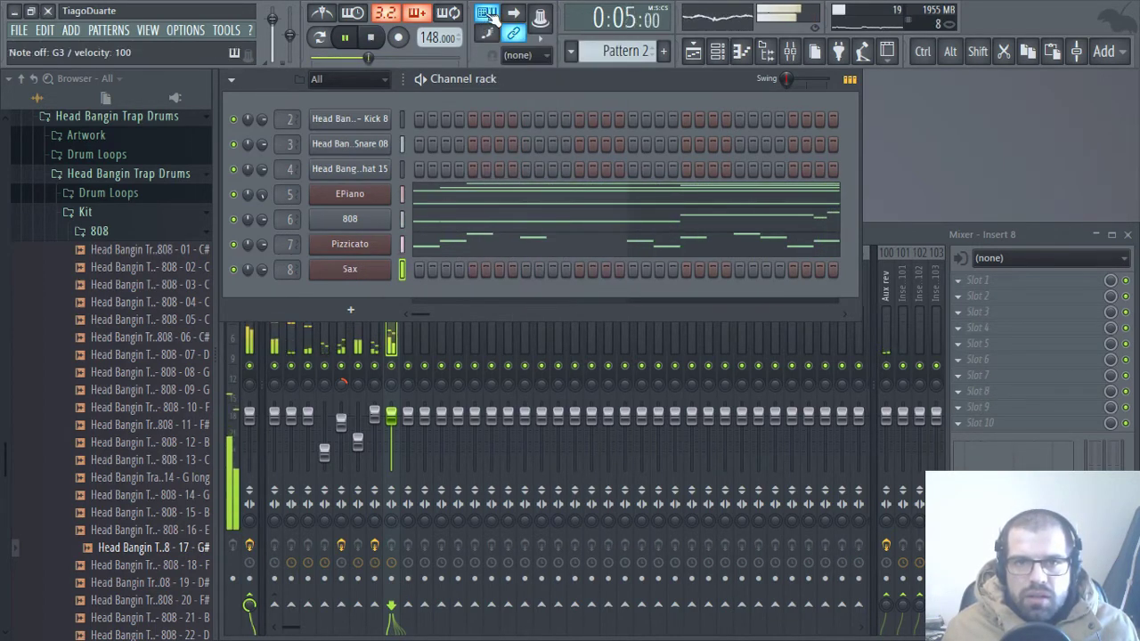
right_click(489, 13)
left_click(523, 53)
Step: Play a sax note while lowering the volume of mixer track 8, and name the track Sax
key("d")
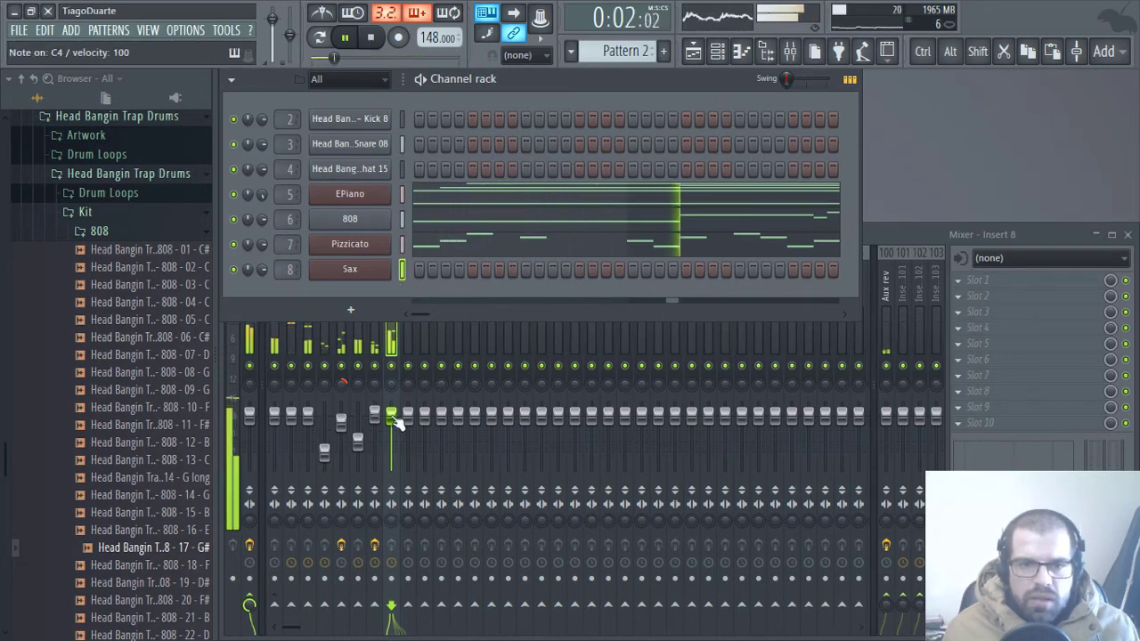
left_click_drag(396, 423, 396, 443)
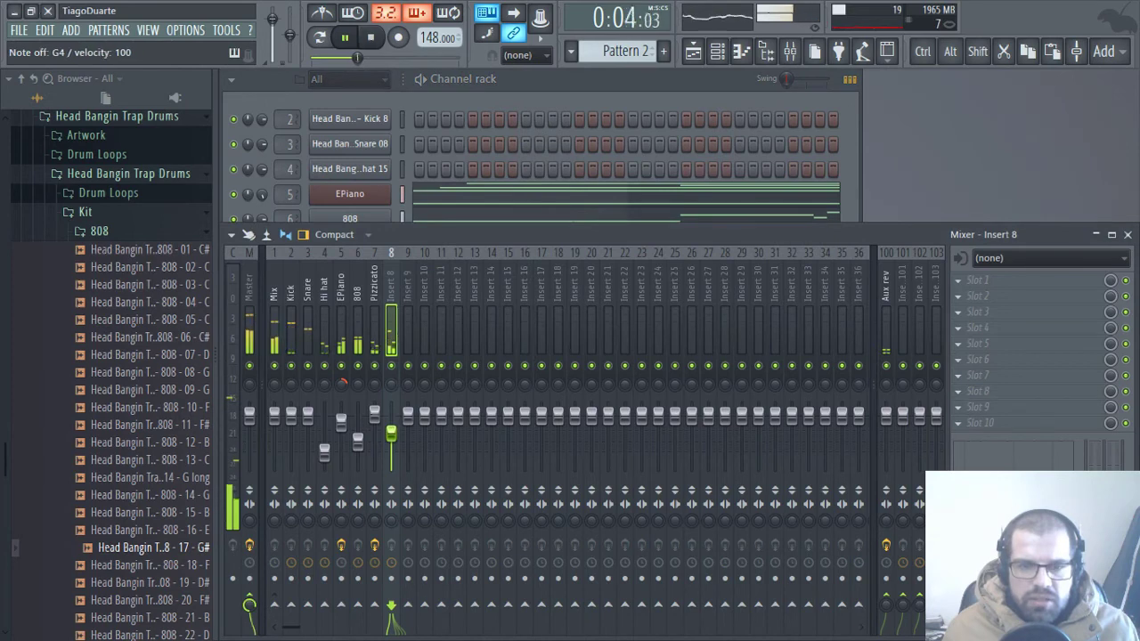
double_click(394, 297)
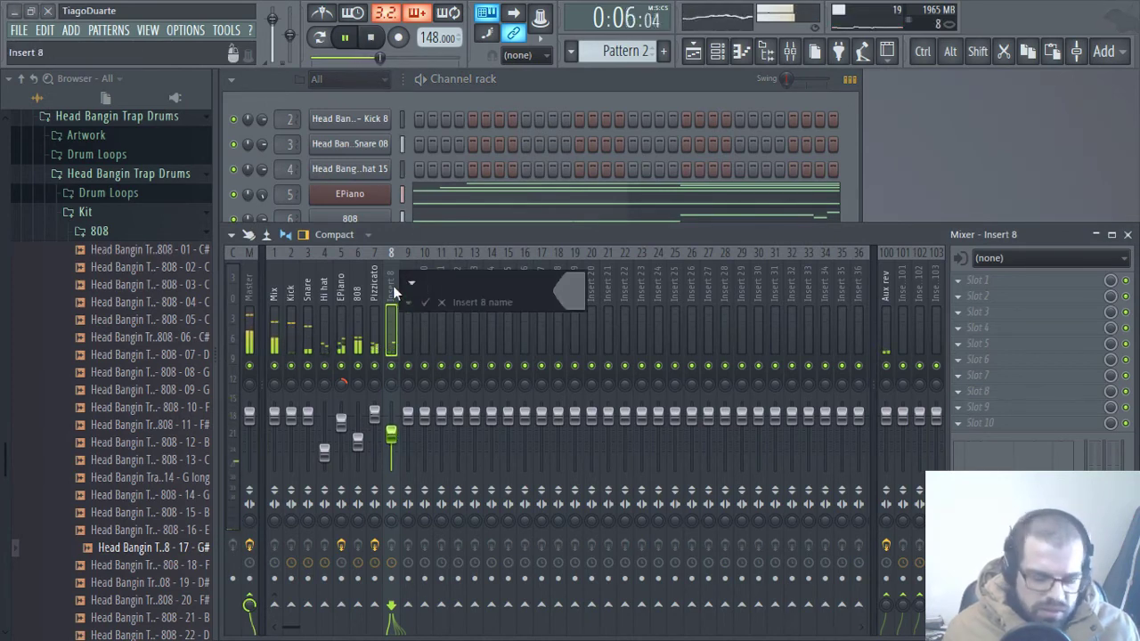
type("Sax")
key("Return")
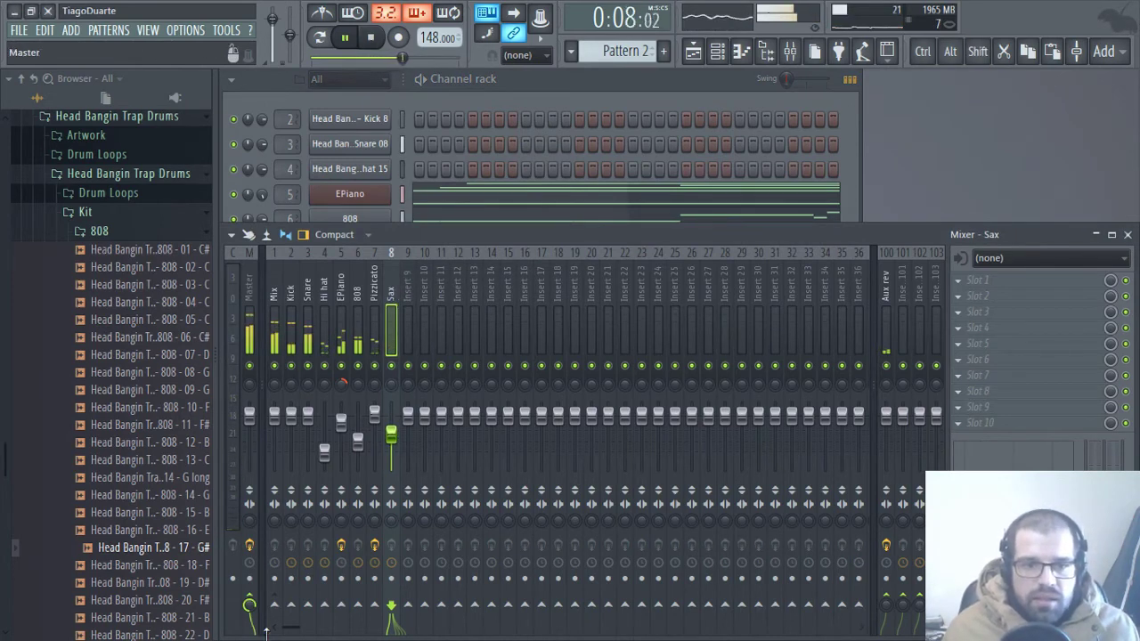
Step: Route the Sax mixer track only to the Mix track instead of the Master
right_click(288, 611)
left_click(321, 579)
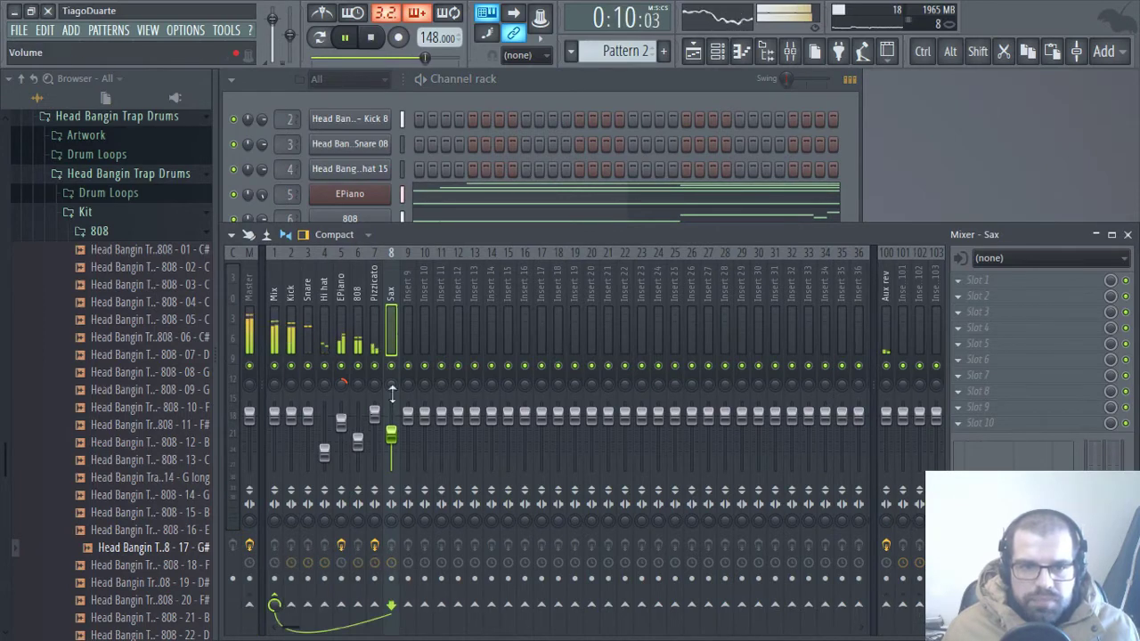
Step: Open the Sax channel's piano roll in Pattern 2 and draw a one-bar C4 note starting at bar 1
left_click(511, 89)
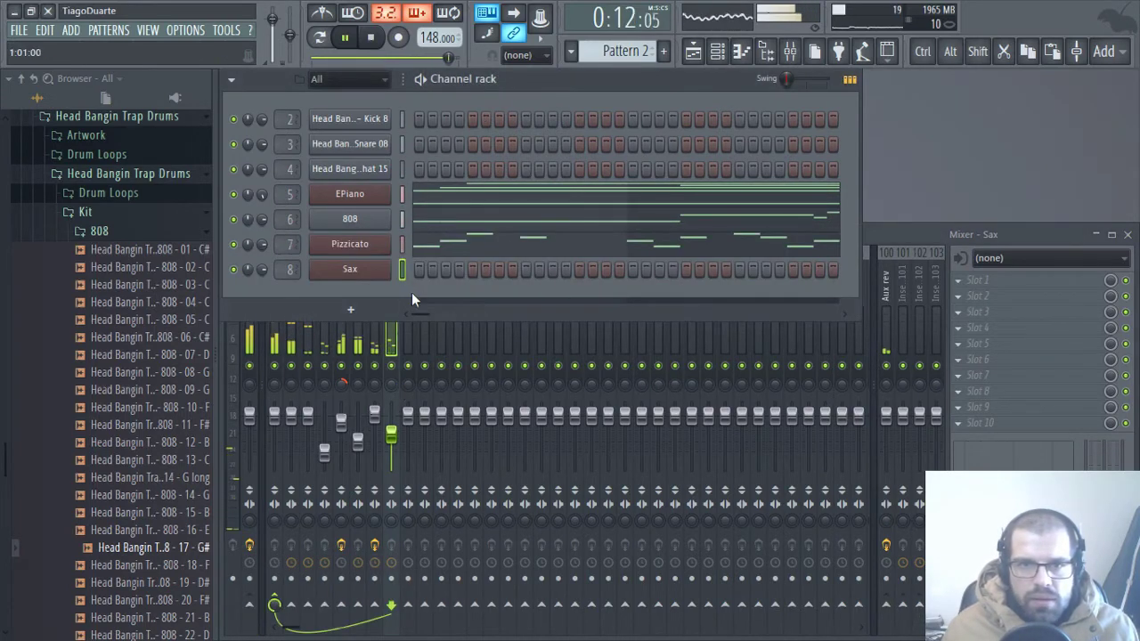
right_click(382, 264)
left_click(437, 270)
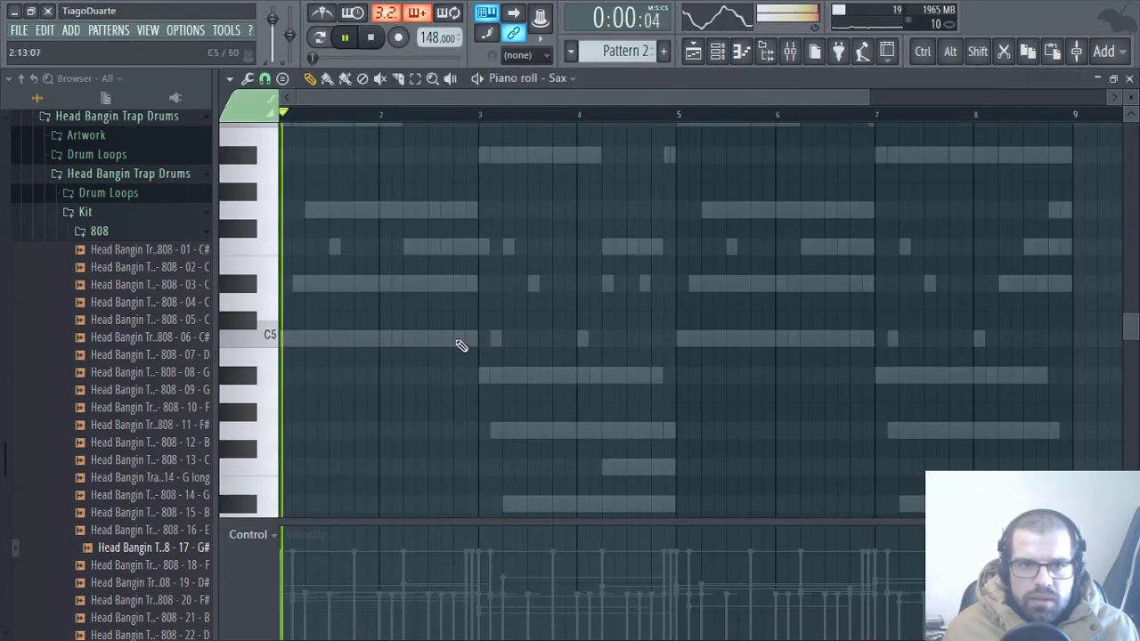
scroll(289, 361, "down", 4)
left_click(283, 337)
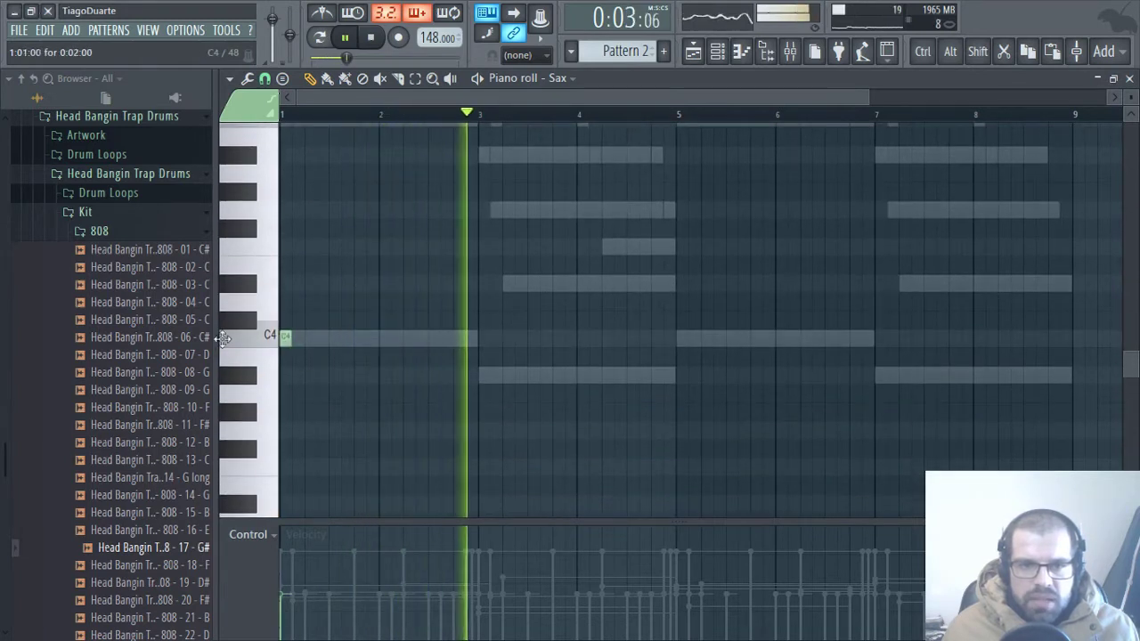
left_click_drag(288, 337, 382, 353)
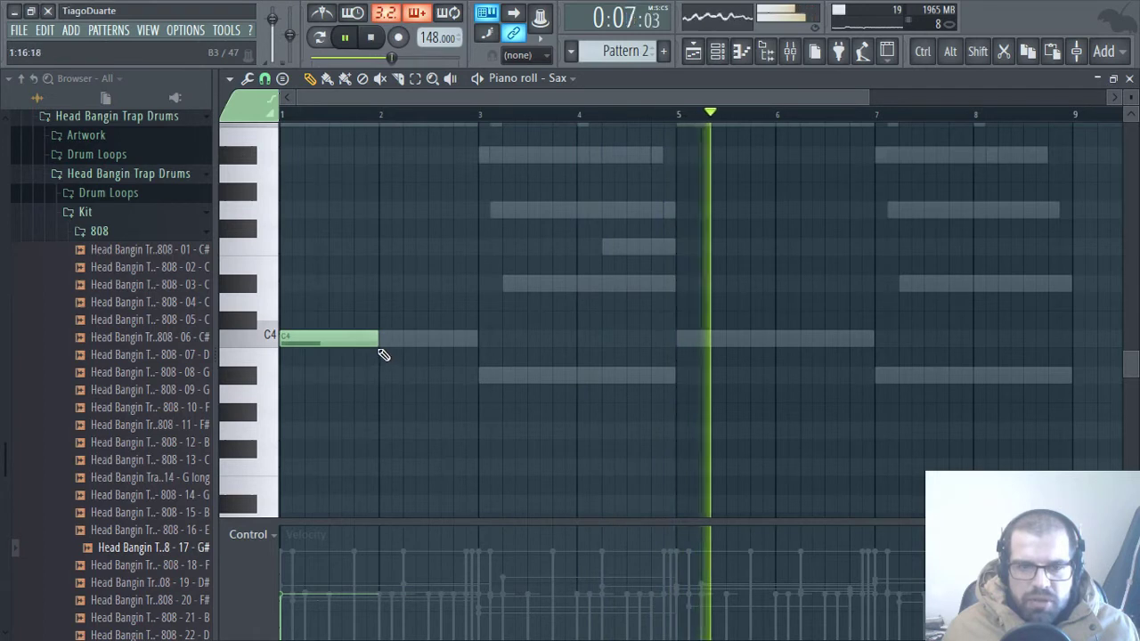
Step: Try different velocities on the opening C4 note, stop playback, and leave its velocity at about 34%
left_click(304, 551)
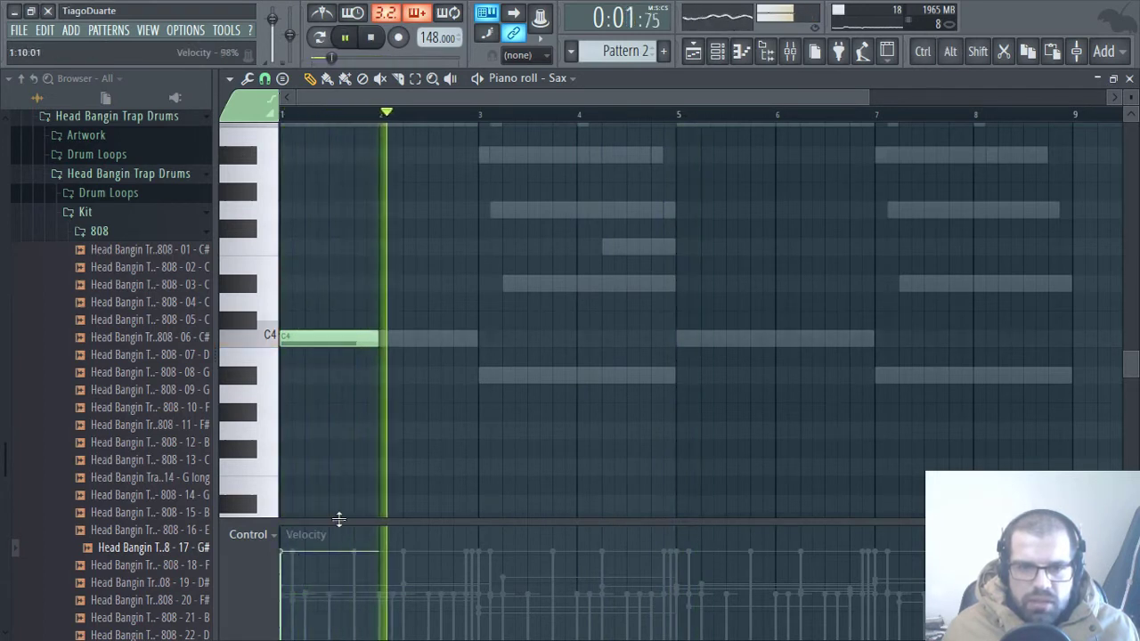
left_click(306, 585)
key("space")
left_click(306, 598)
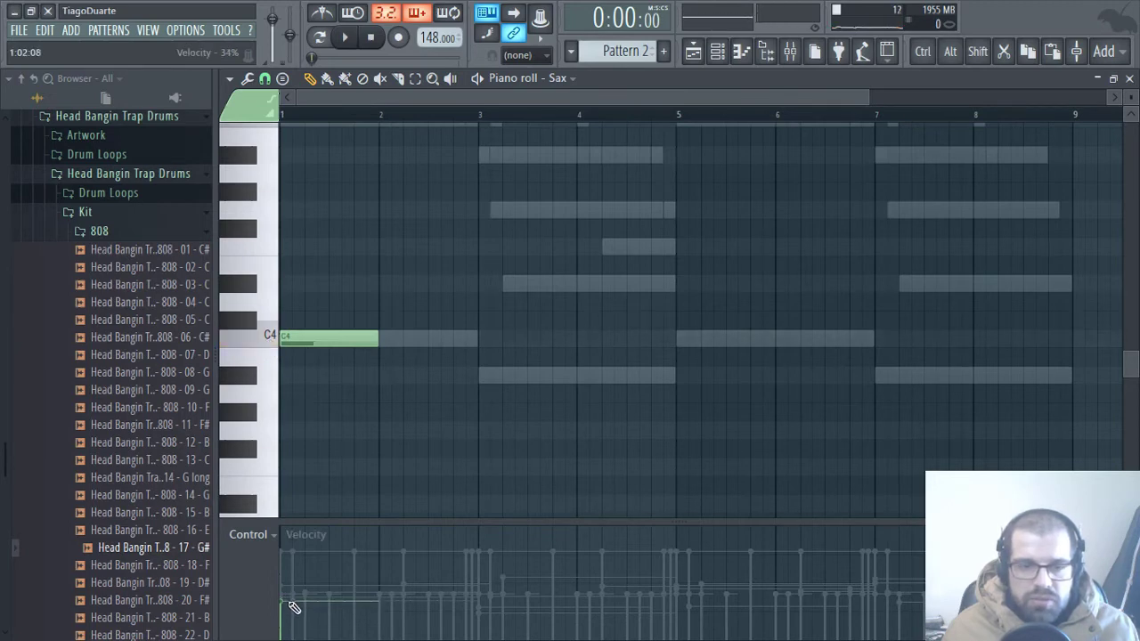
Step: Raise the Sax mixer track's volume slightly while the pattern plays, and return to the piano roll with playback stopped
left_click(799, 54)
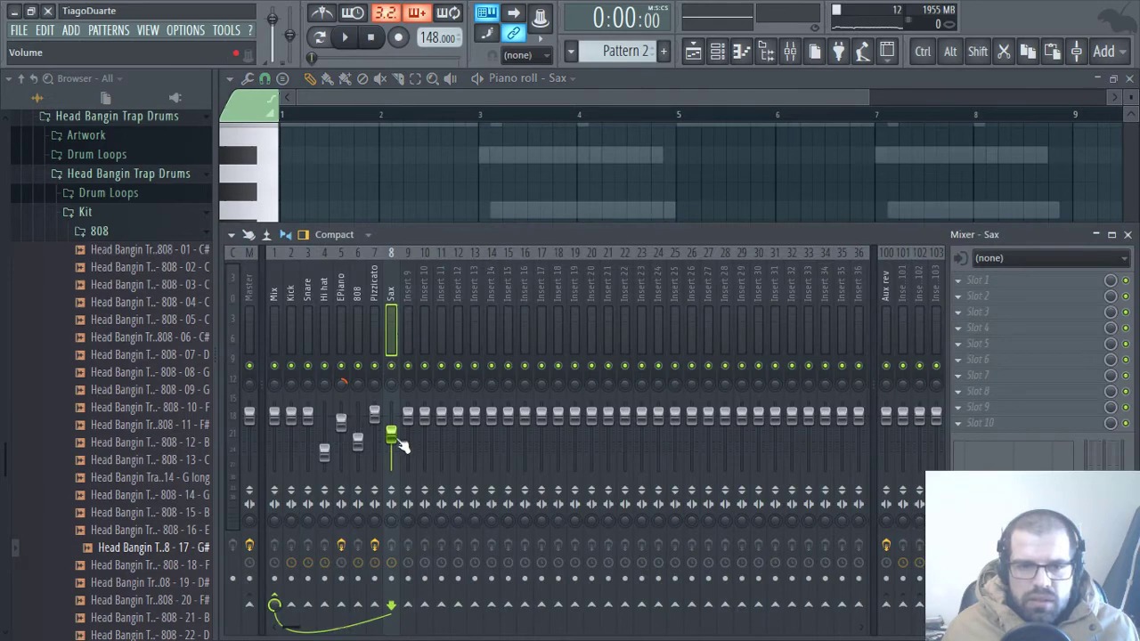
key("space")
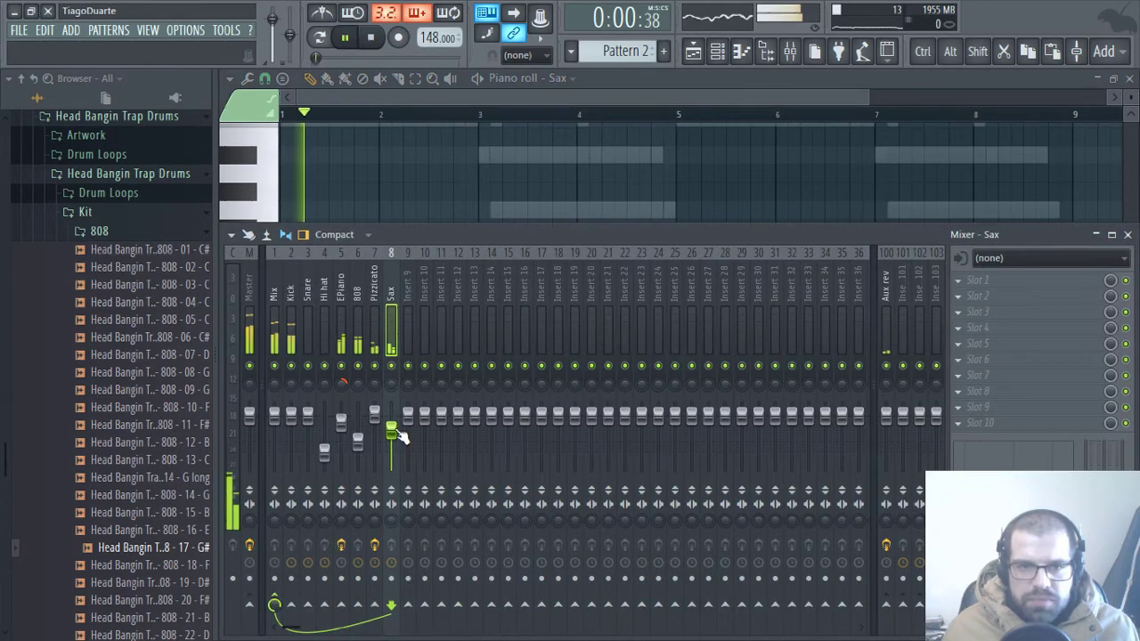
key("F9")
key("space")
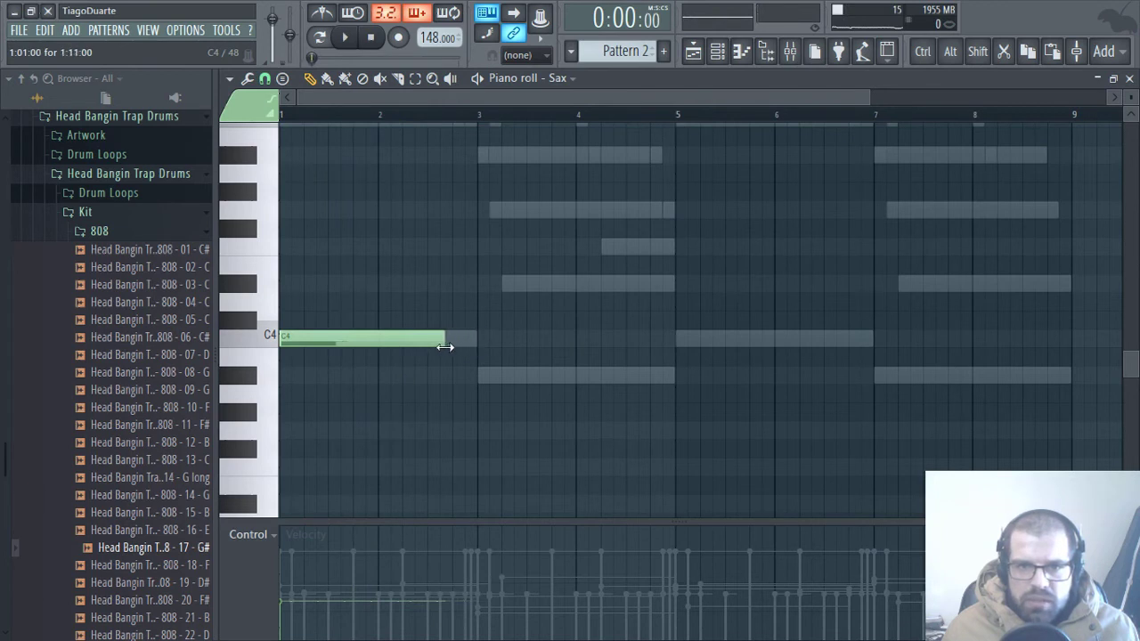
Step: Lengthen the opening C4 to 1:12:00 and add an equally long D#4 at bar 3 with a short A#3 leading into it
left_click_drag(448, 285, 537, 289)
key("space")
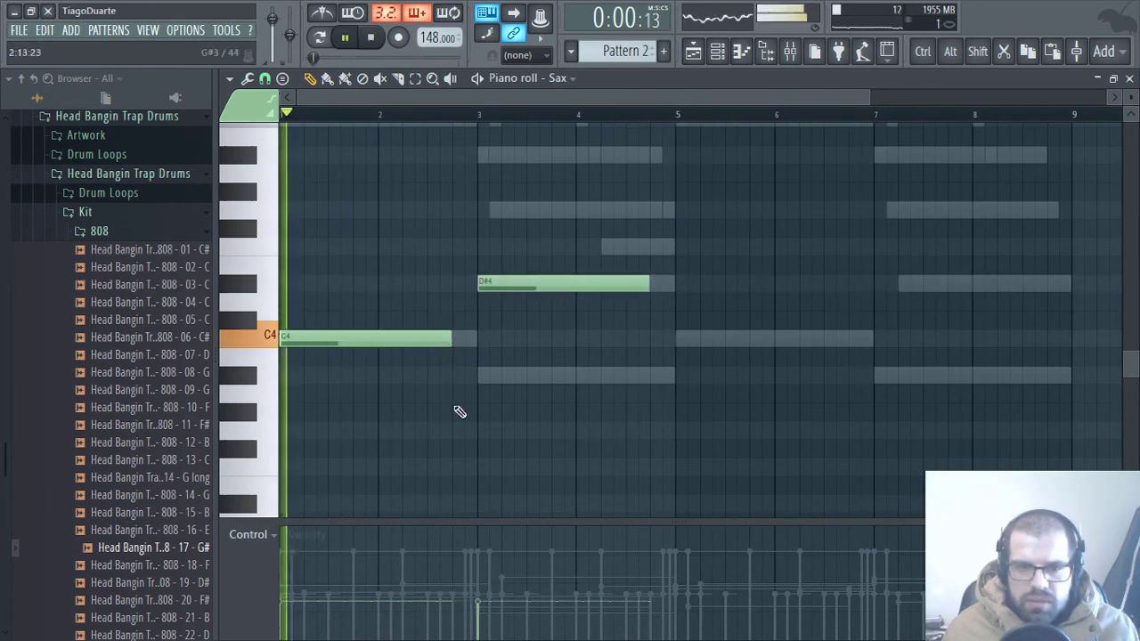
left_click(453, 374)
left_click_drag(625, 377, 463, 377)
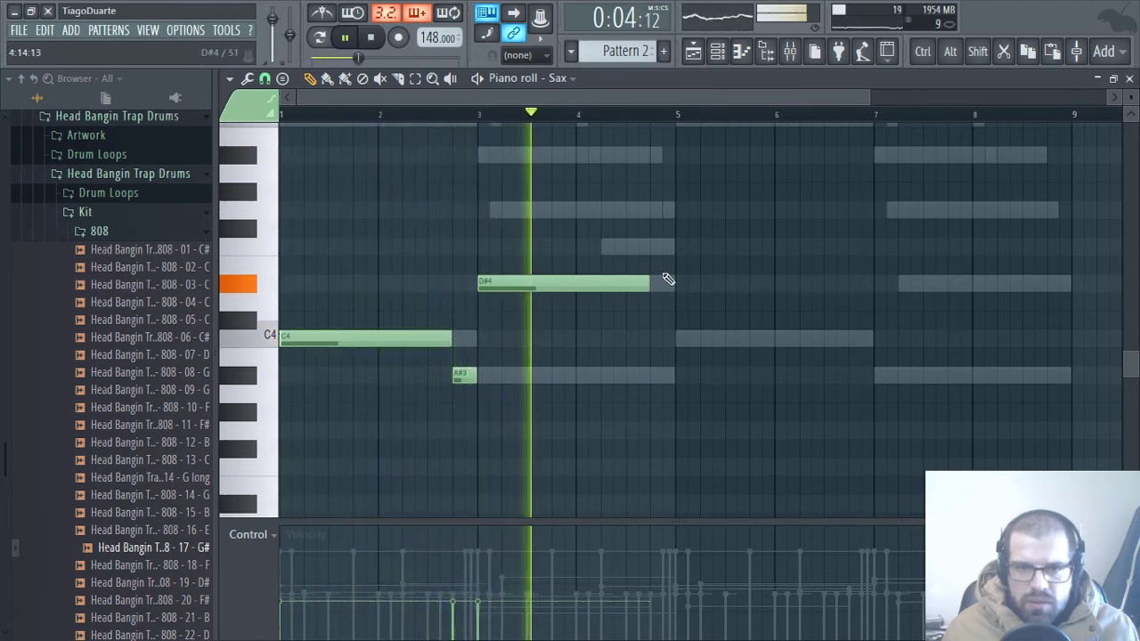
Step: Draw a C4 note of length 1:12:00 at bar 5 and a short F4 leading into it
left_click(683, 338)
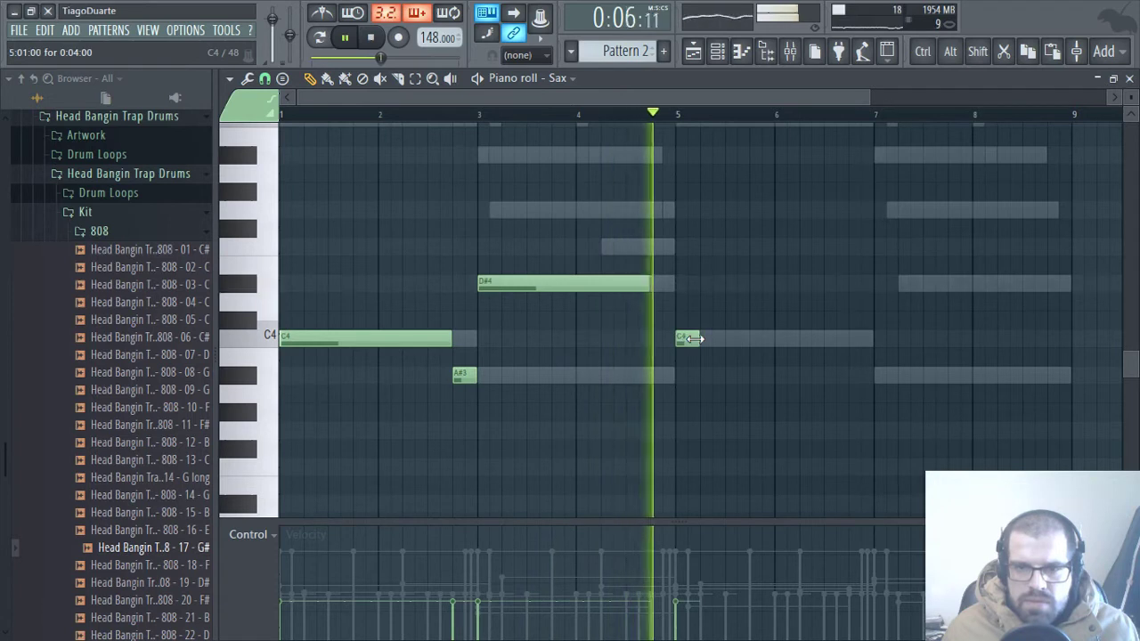
left_click_drag(700, 338, 845, 347)
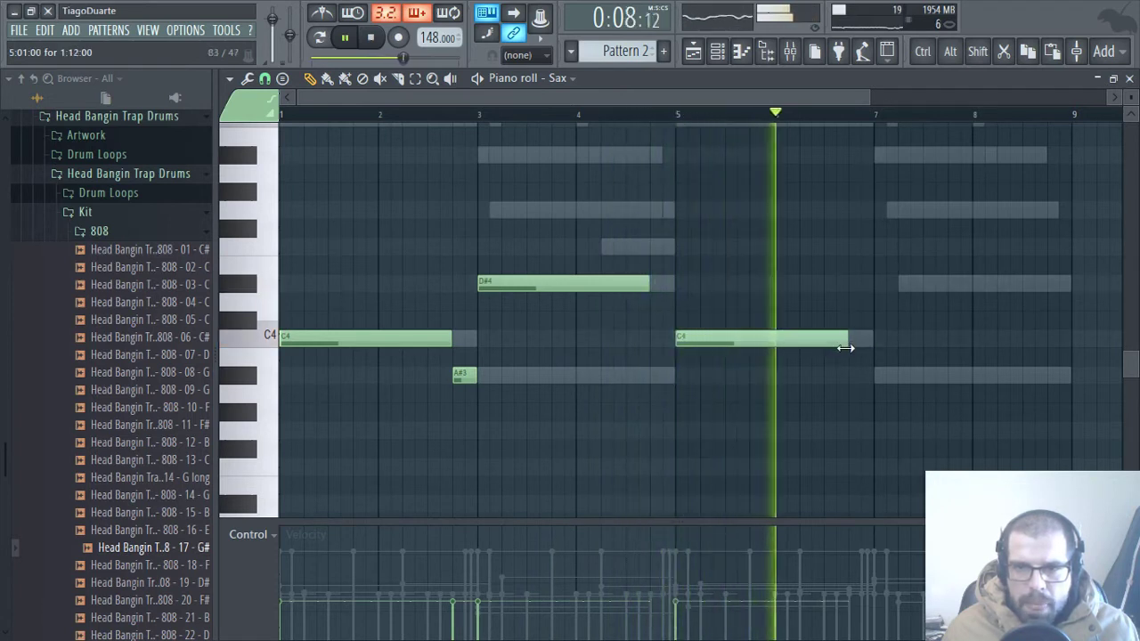
left_click(649, 248)
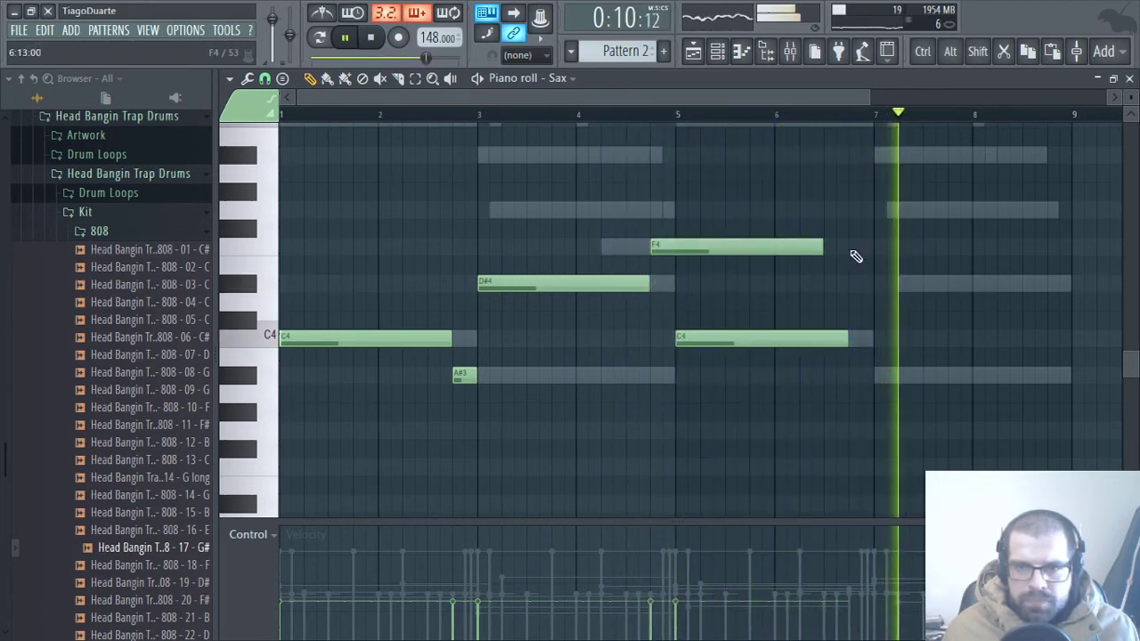
left_click_drag(822, 248, 675, 255)
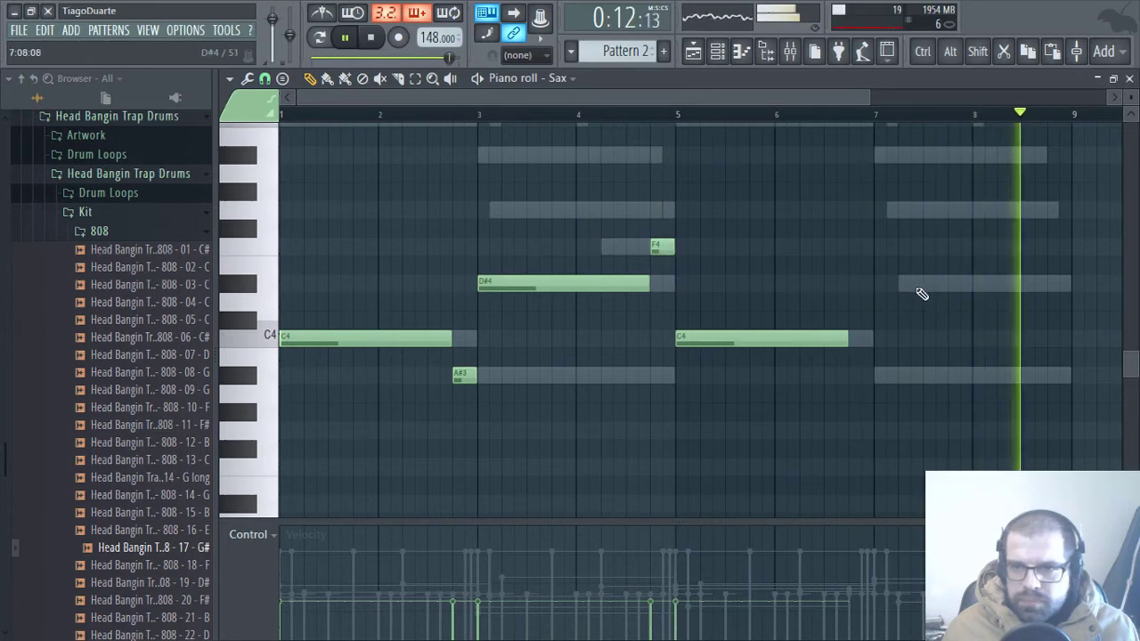
Step: Add a one-bar D#4 at bar 7 and half-bar G4 and A#4 notes in bar 8, and extend the bar 5 C4 to bar 7
left_click(882, 285)
left_click_drag(894, 287, 790, 404)
left_click(980, 250)
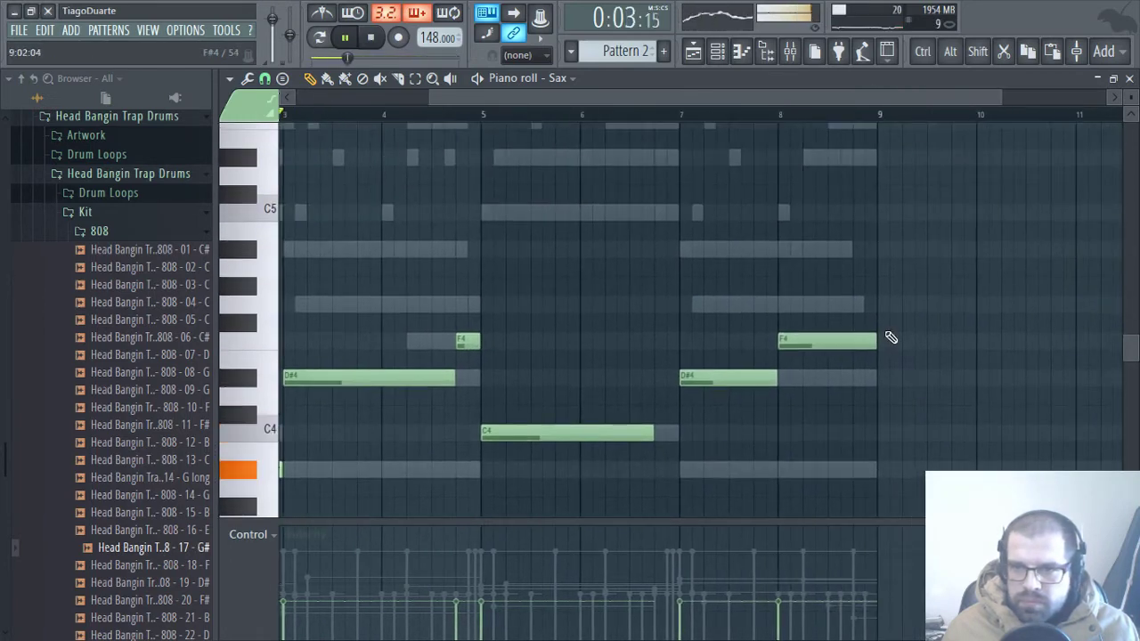
left_click_drag(877, 345, 797, 302)
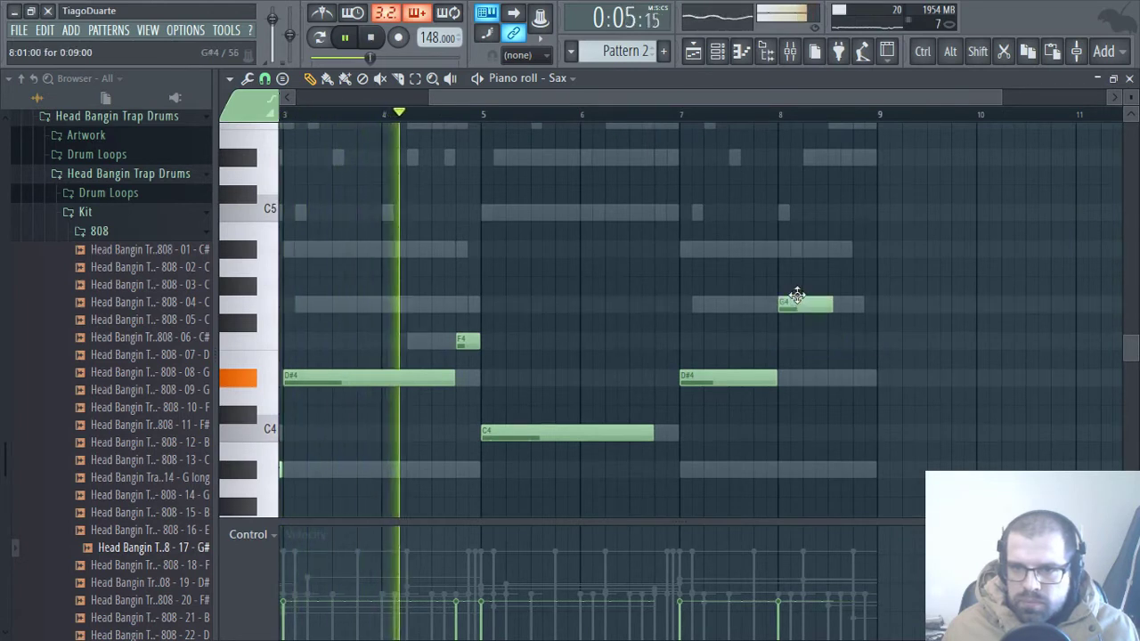
left_click(829, 249)
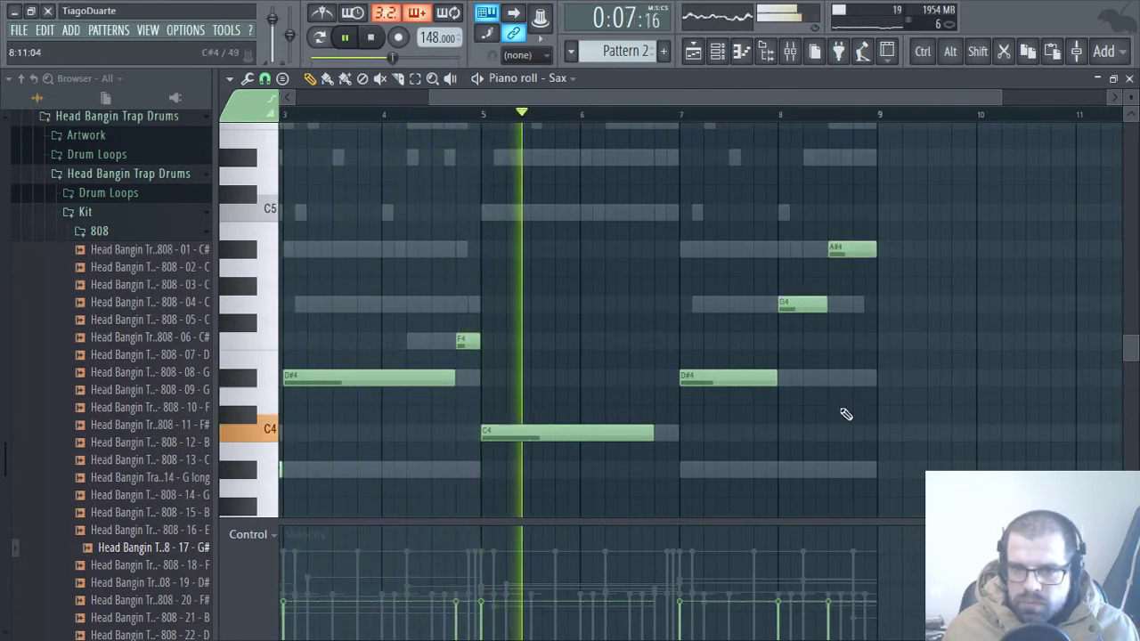
left_click_drag(654, 435, 677, 438)
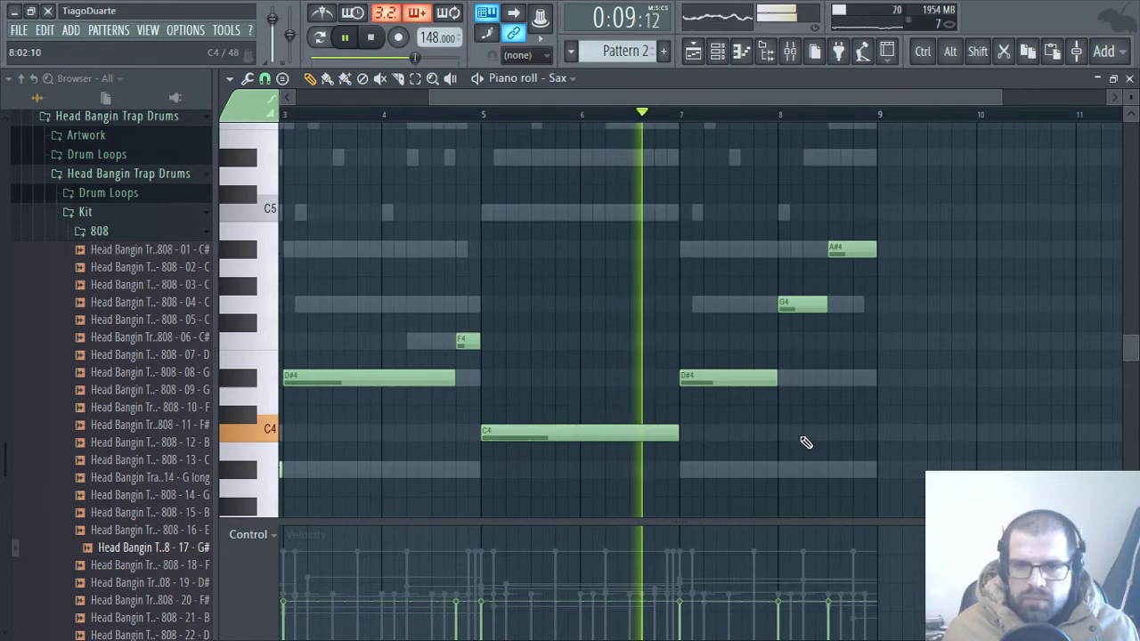
left_click_drag(848, 220, 1043, 181)
Step: Close the Sax piano roll and raise the Sax mixer track's volume, keeping Pattern 2 selected
left_click(1129, 80)
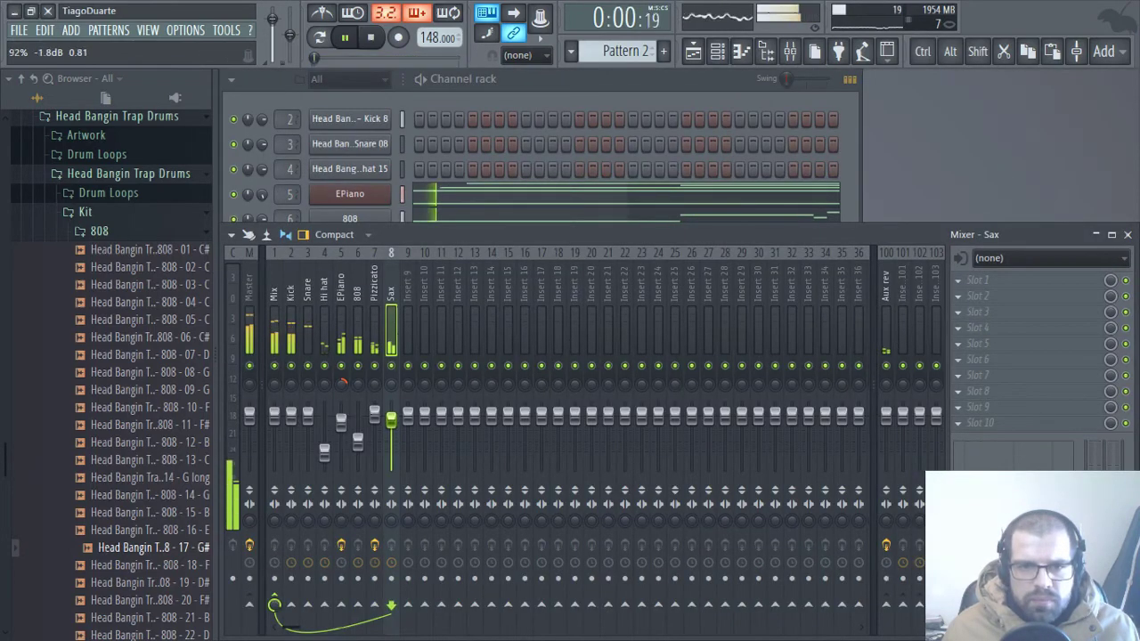
scroll(610, 59, "up", 1)
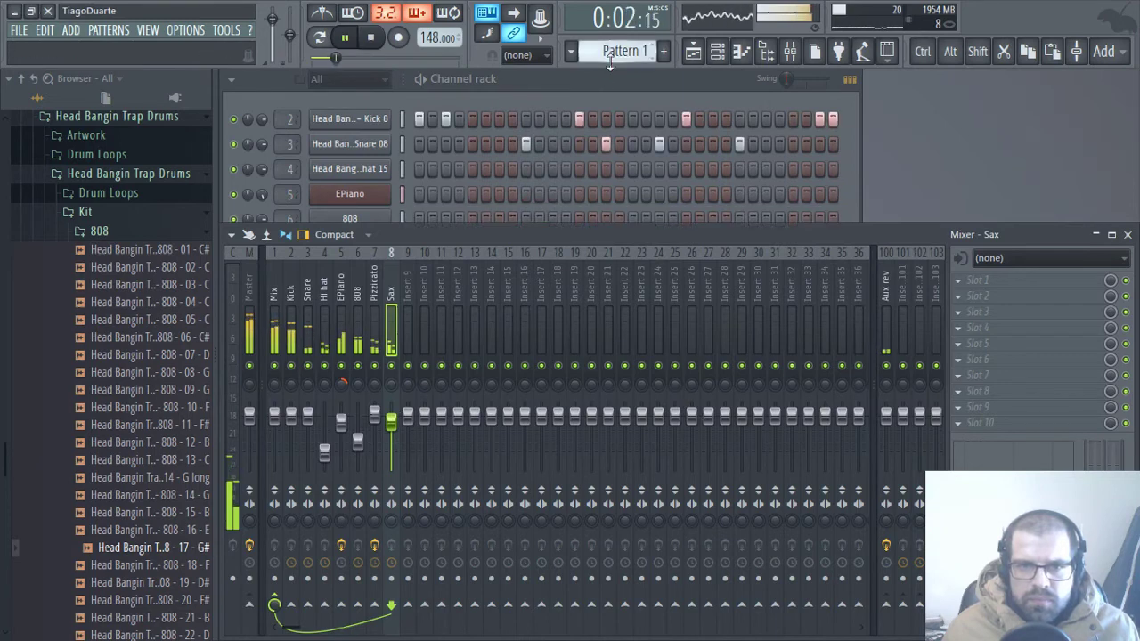
left_click(604, 85)
scroll(613, 55, "down", 1)
Step: Reopen the Sax piano roll and audition the A4 and G#4 keys against the playing melody
left_click(482, 269)
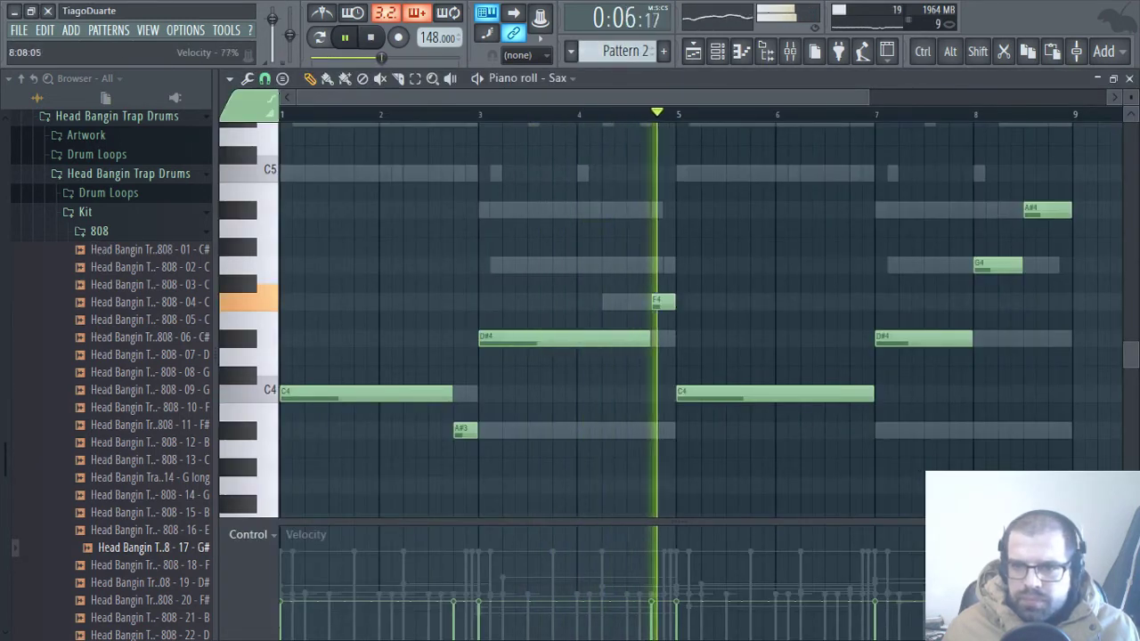
left_click(267, 234)
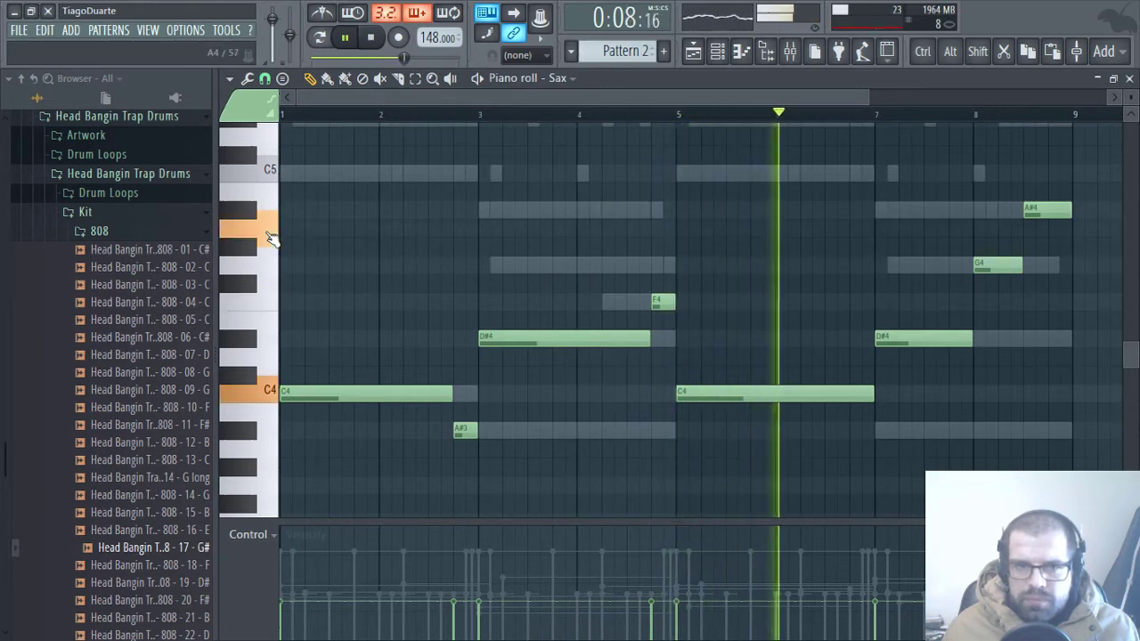
left_click(249, 250)
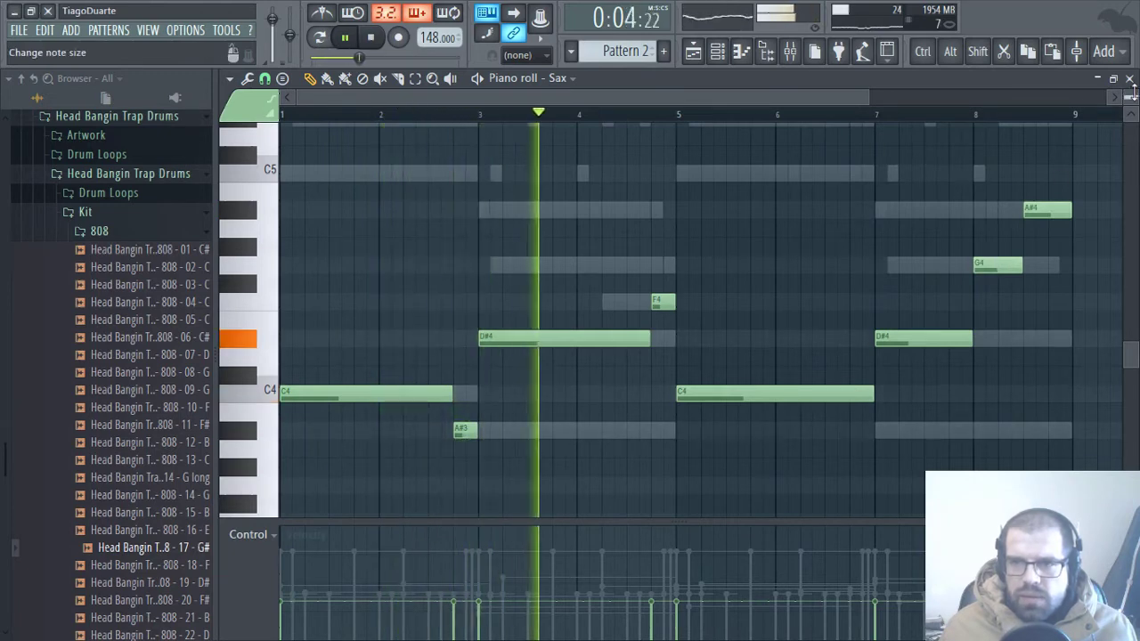
Step: Return to the mixer with the Sax track selected and stop playback
key("Escape")
left_click(399, 426)
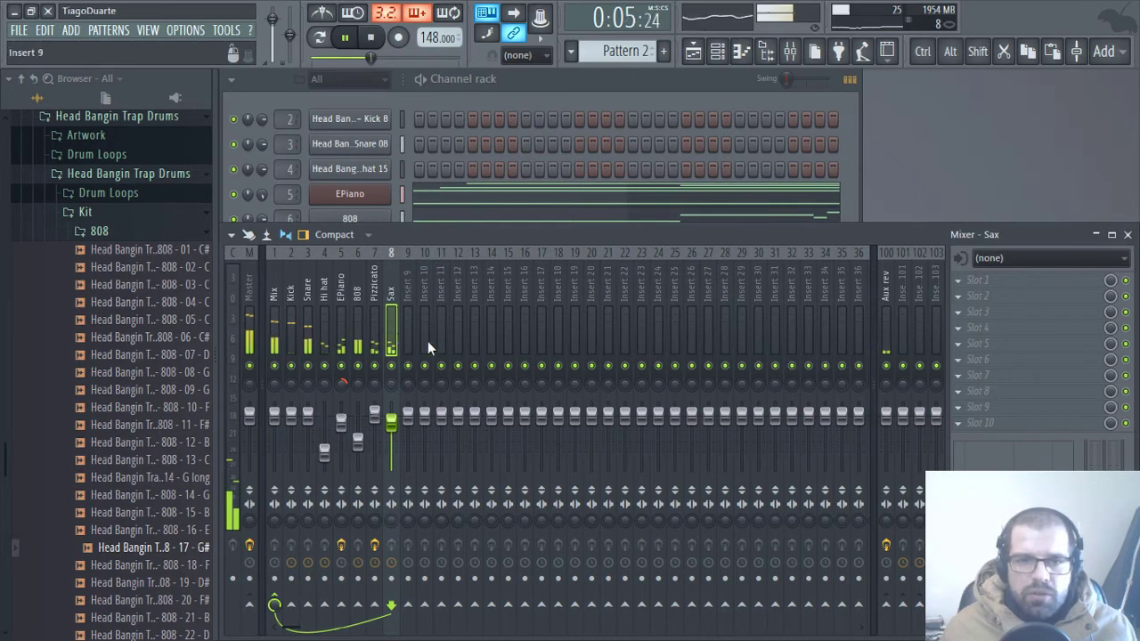
key("space")
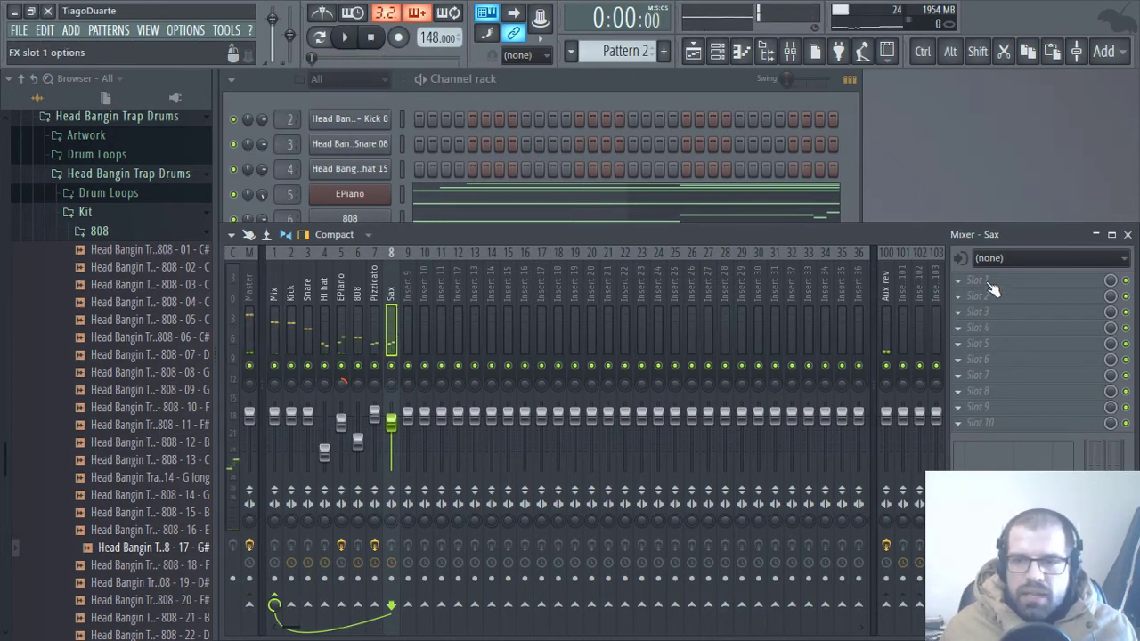
Step: Load Fruity Formula Controller in the Sax track's first effect slot and apply its Basic sine LFO preset
left_click(994, 283)
mouse_move(928, 366)
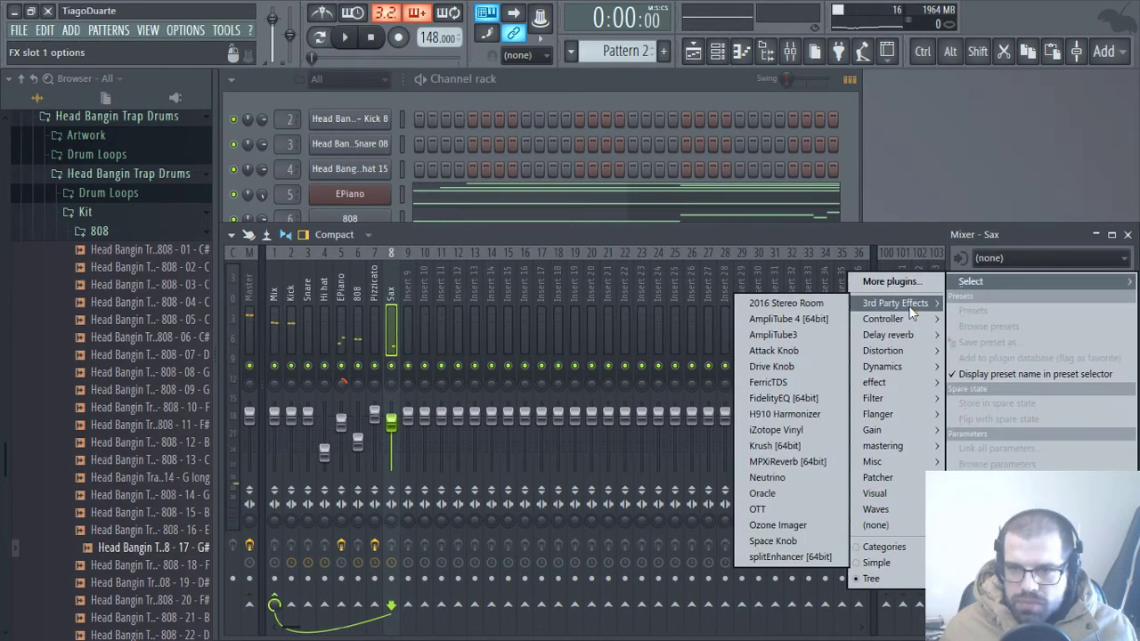
mouse_move(909, 327)
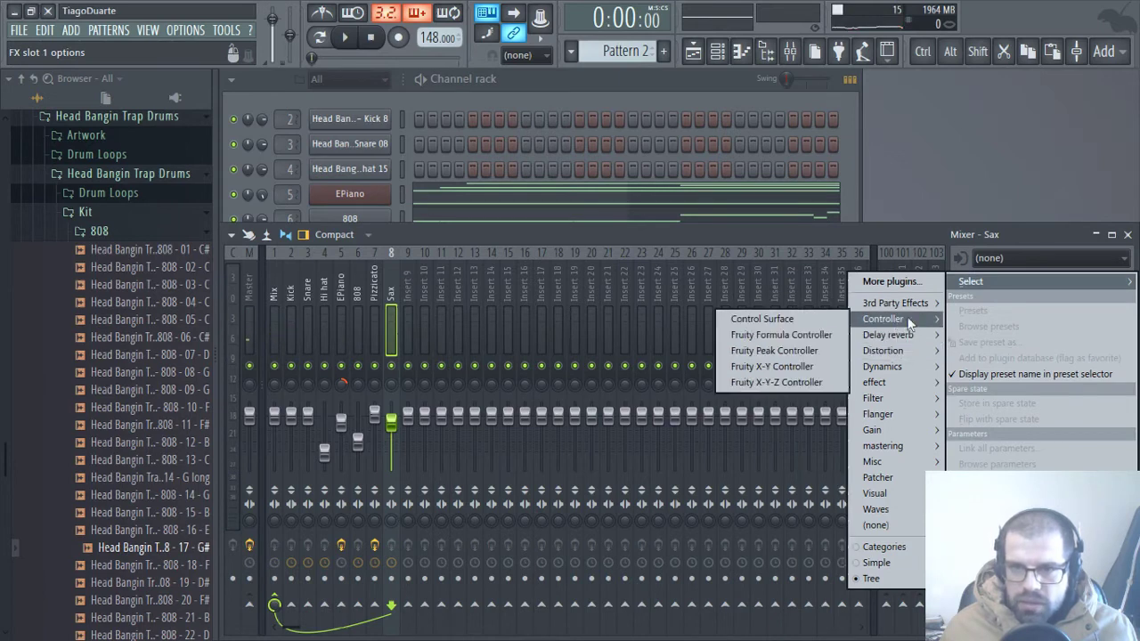
left_click(785, 335)
left_click_drag(328, 139, 610, 135)
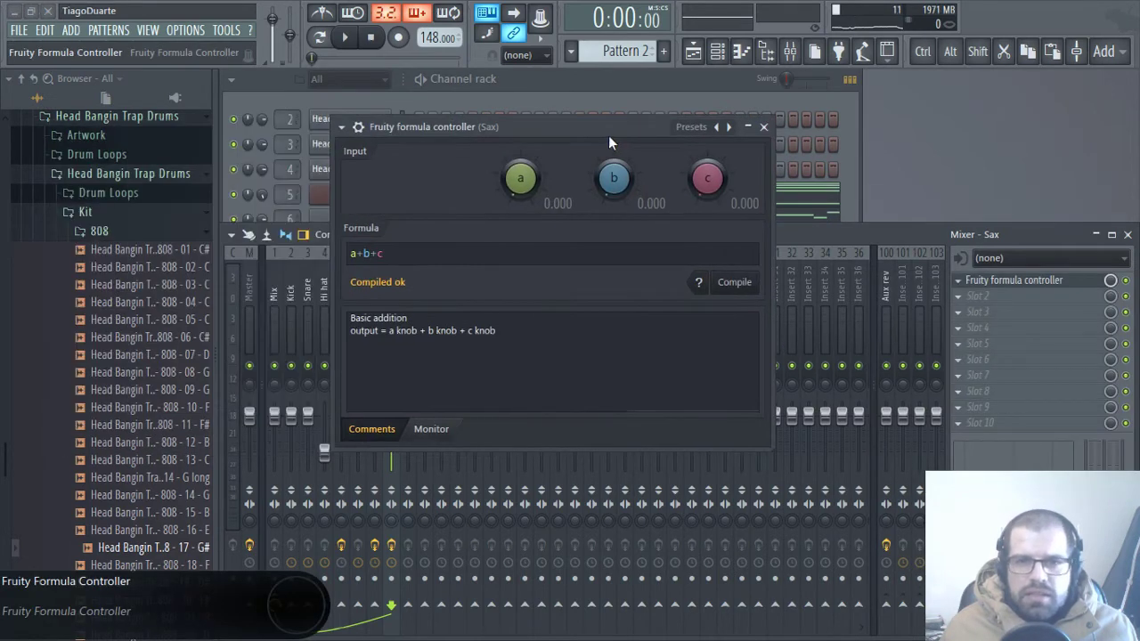
left_click(718, 126)
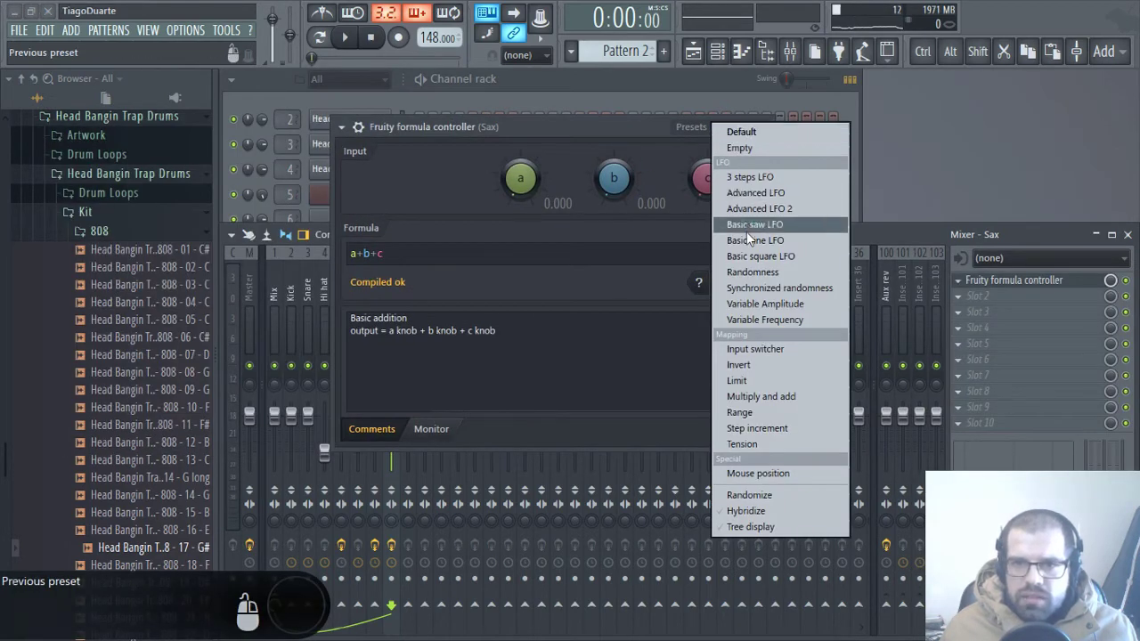
left_click(780, 241)
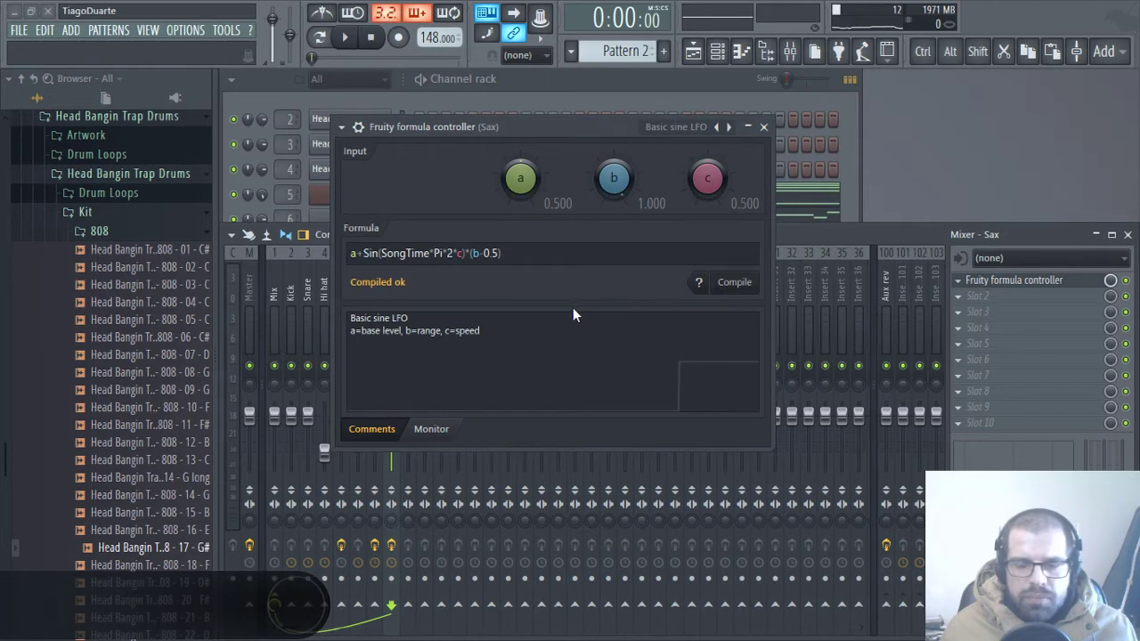
Step: During playback, change the LFO formula's multiplier to 20, set a to 0.590 and b to 0.745, and keep c at its default
key("space")
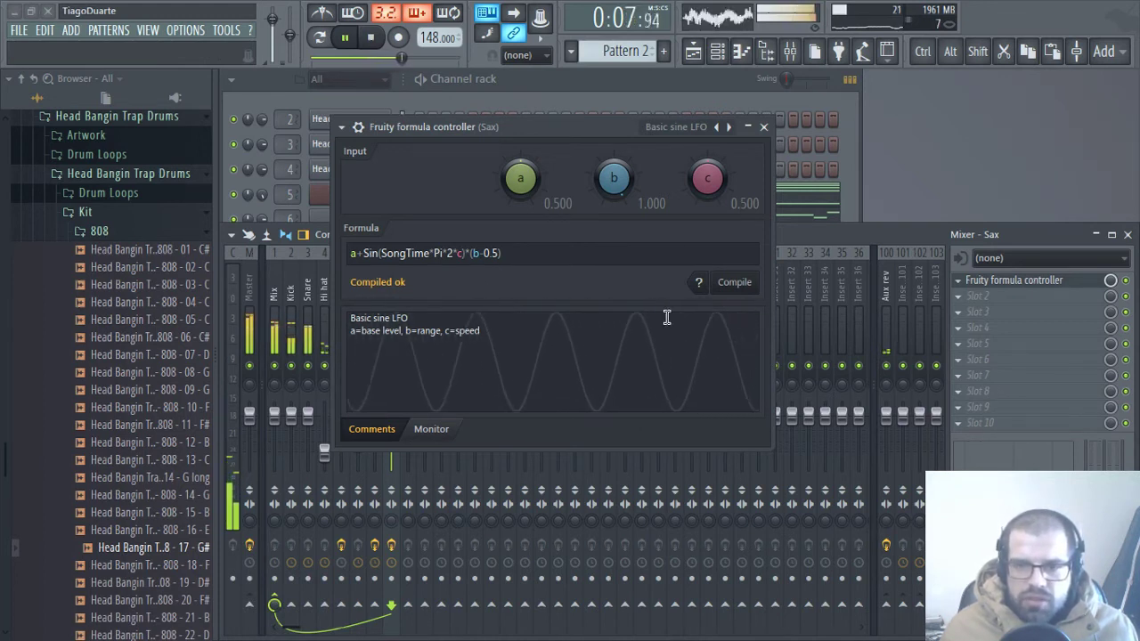
left_click(468, 252)
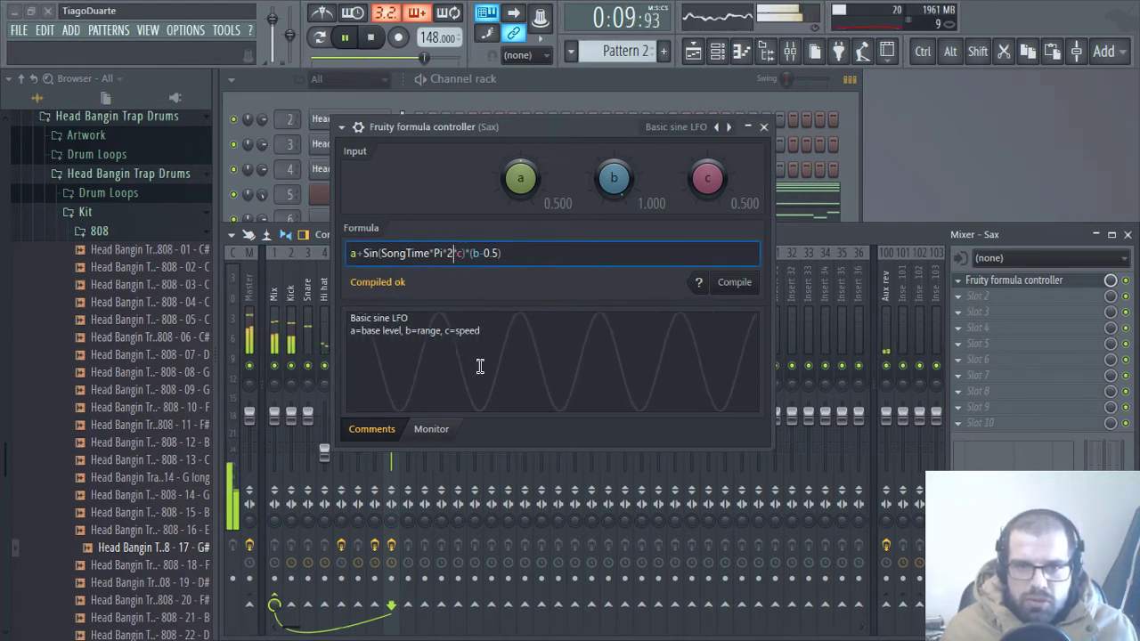
type("0")
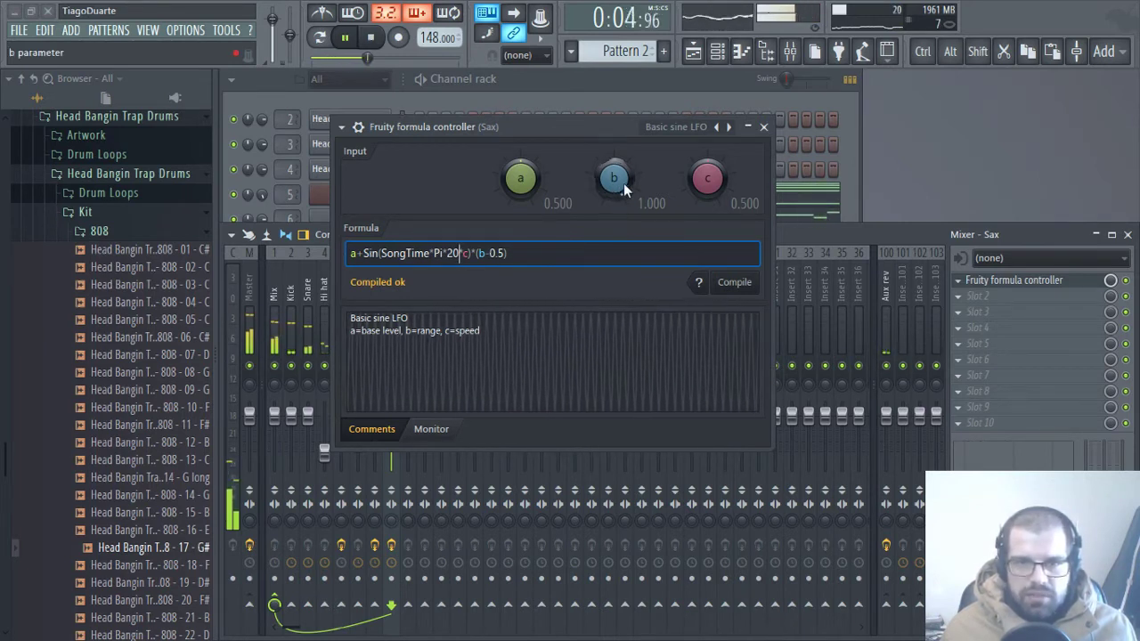
left_click_drag(613, 178, 614, 227)
scroll(614, 178, "down", 1)
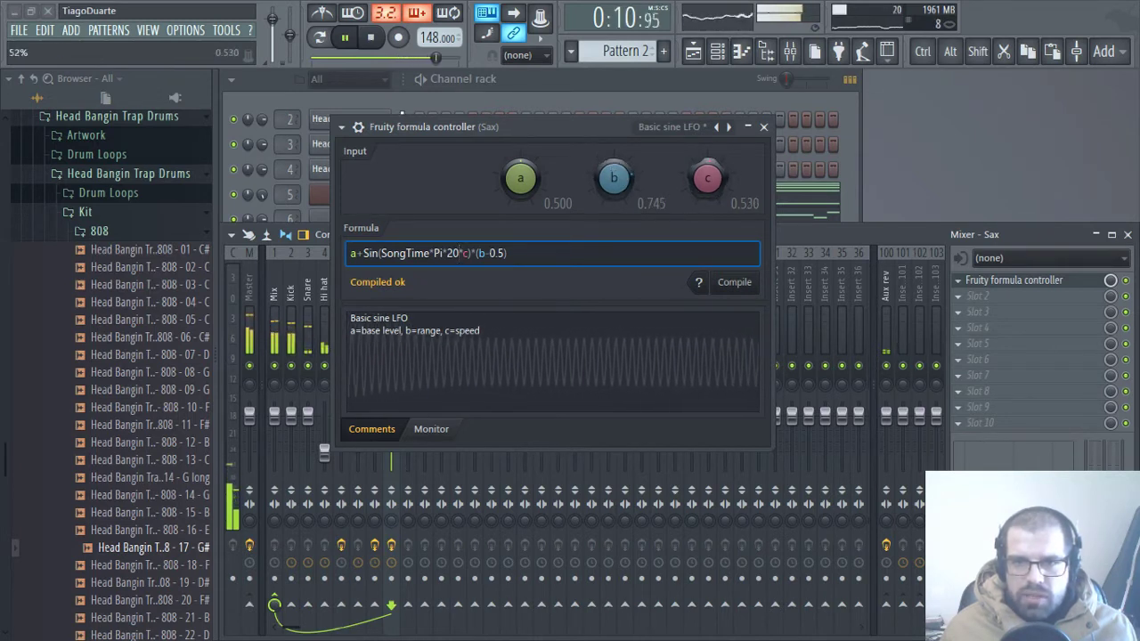
right_click(706, 185)
left_click(726, 200)
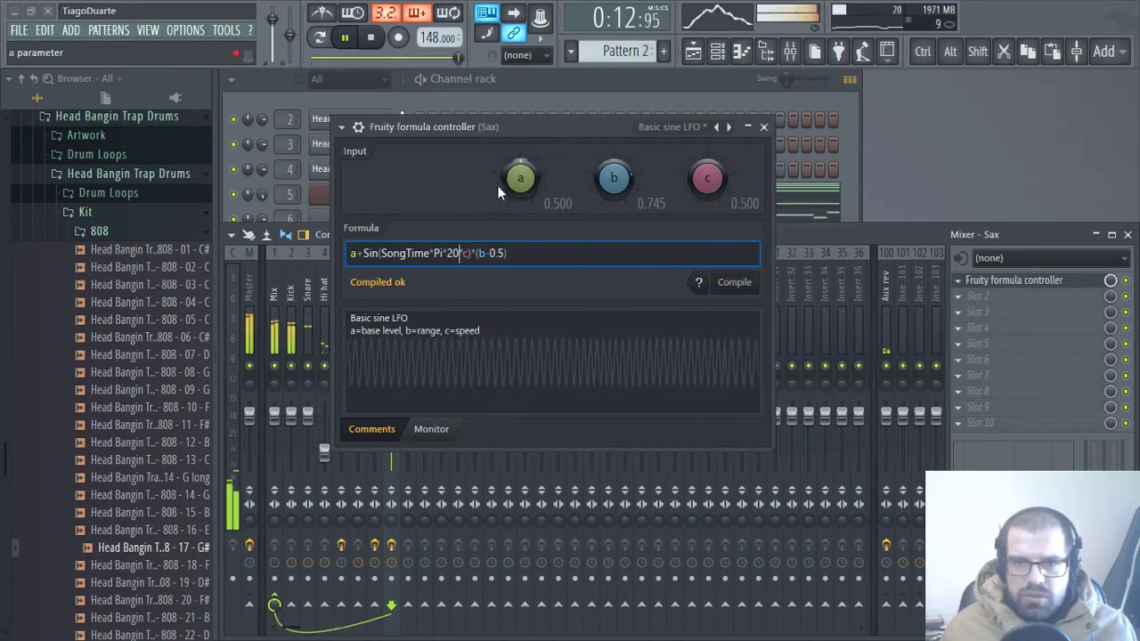
left_click_drag(521, 181, 521, 160)
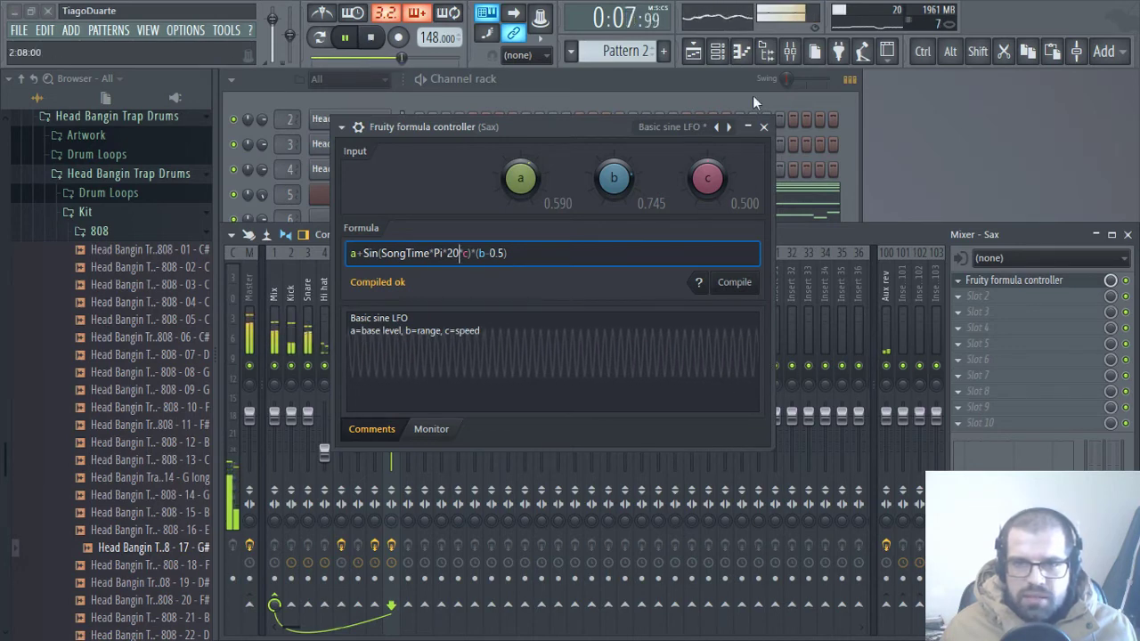
left_click(763, 127)
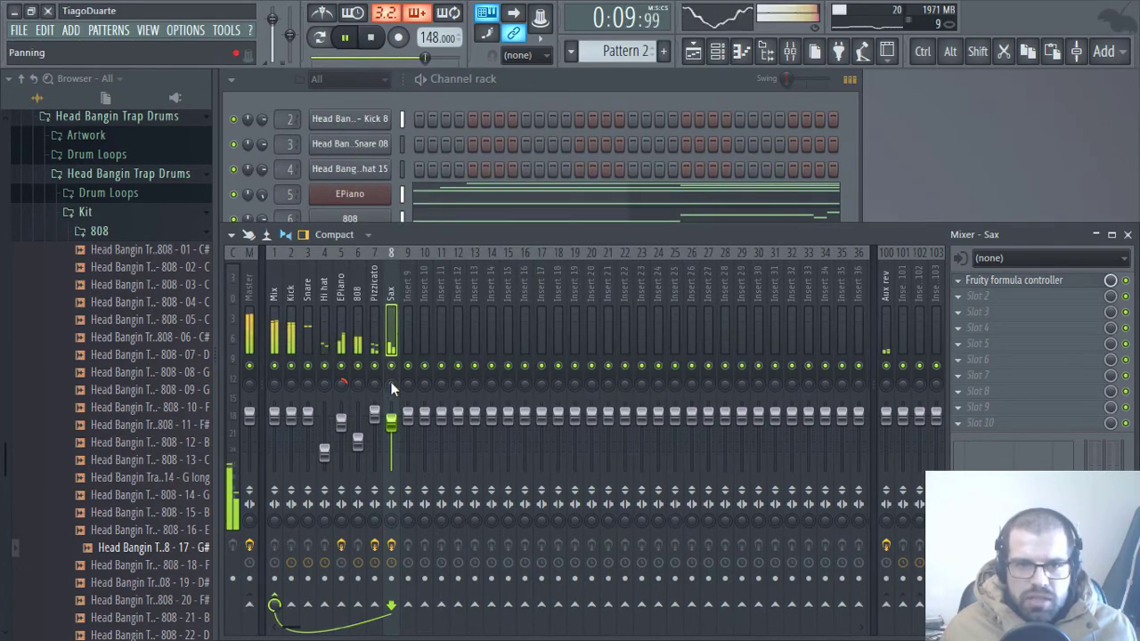
Step: Link the Sax mixer track's panning to the internal controller Formula ctrl - Out
right_click(391, 384)
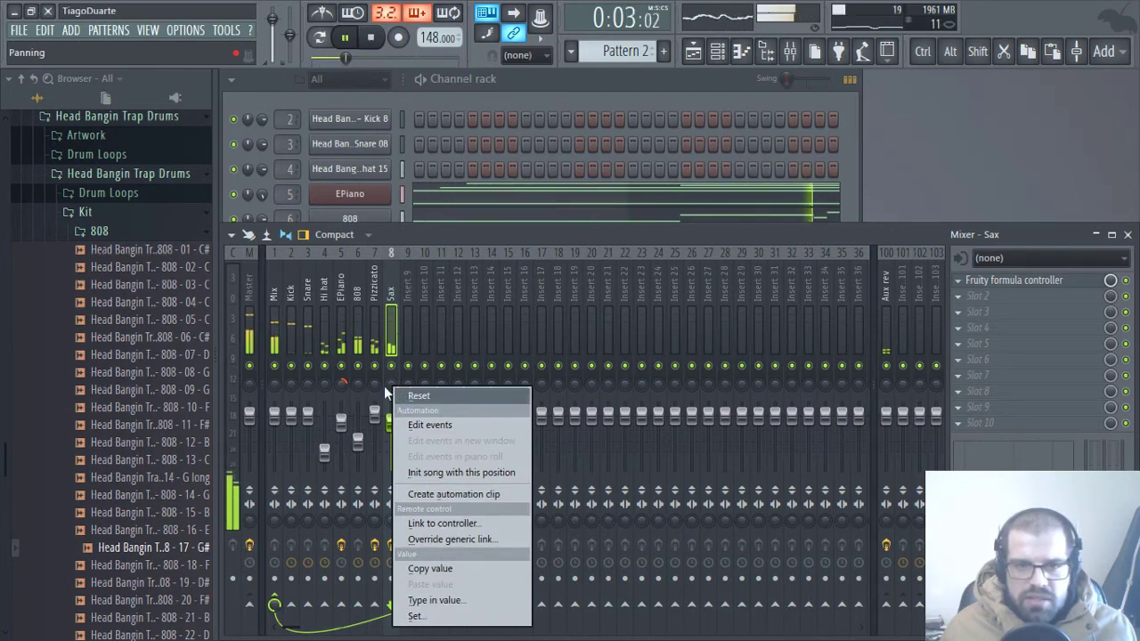
left_click(450, 525)
left_click(552, 287)
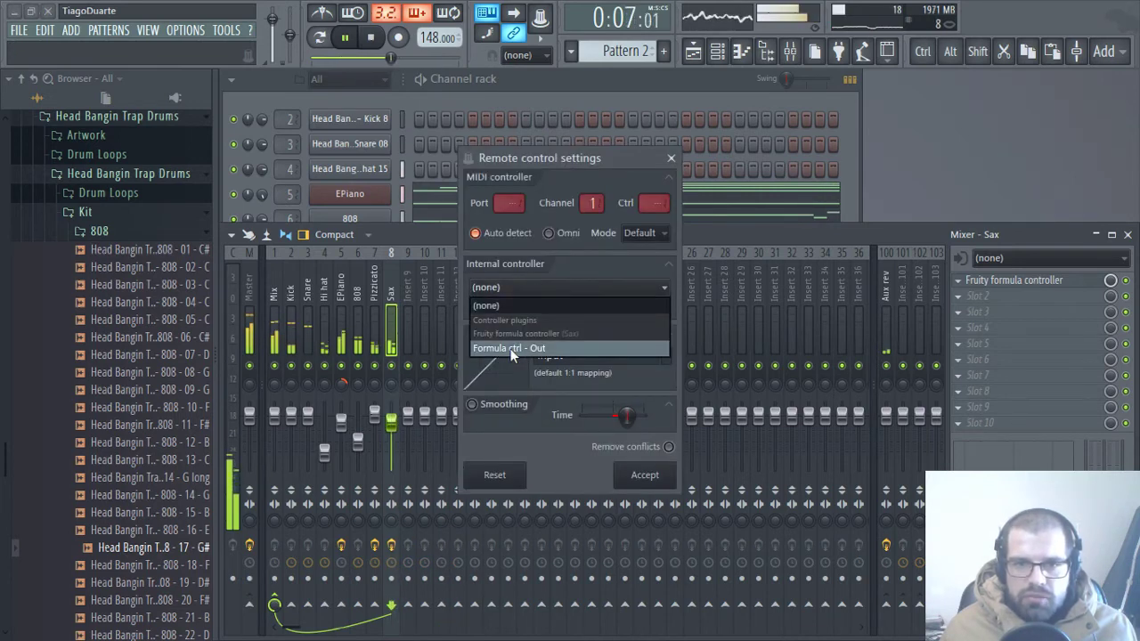
left_click(550, 348)
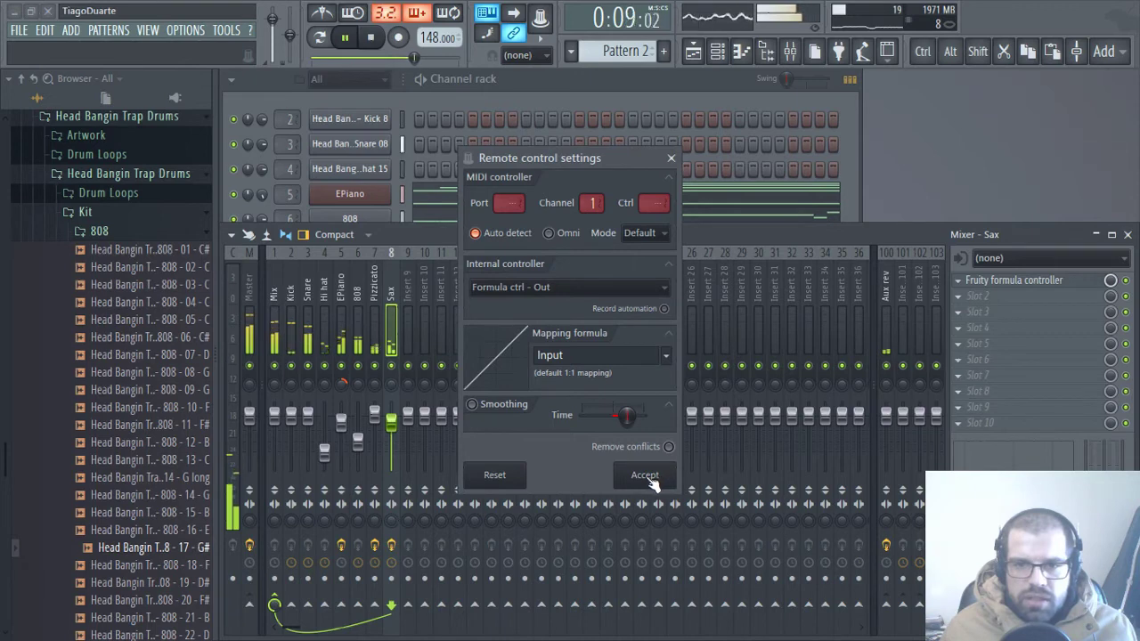
left_click(645, 476)
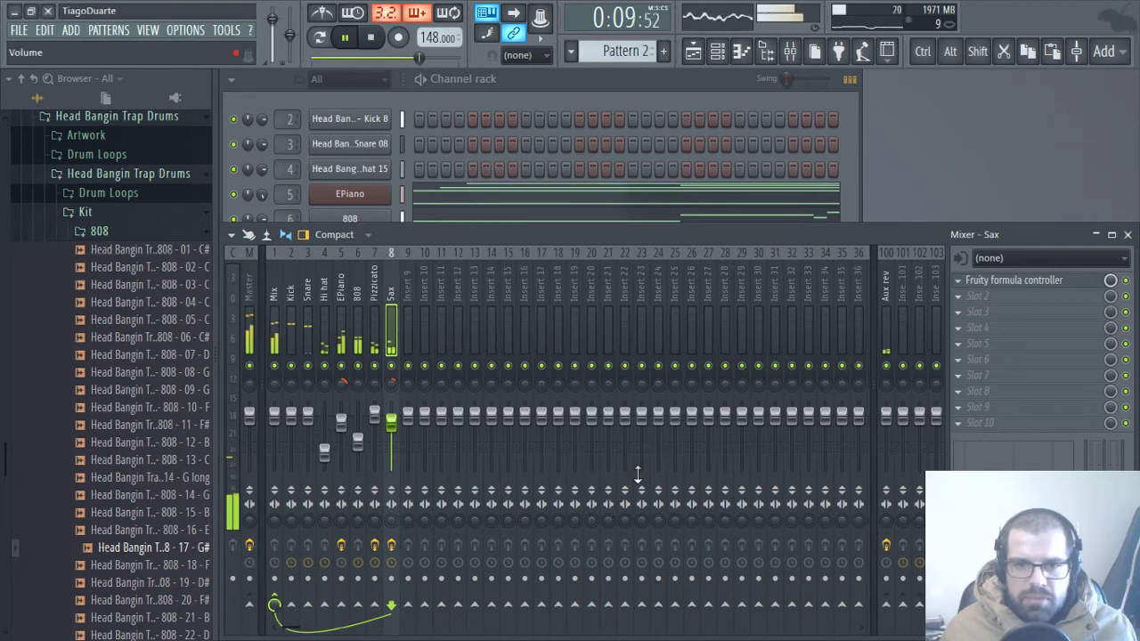
Step: Reopen the Sax formula controller, place it clear of the Sax track, and set a to 0.440
left_click(1016, 280)
left_click_drag(563, 123, 848, 131)
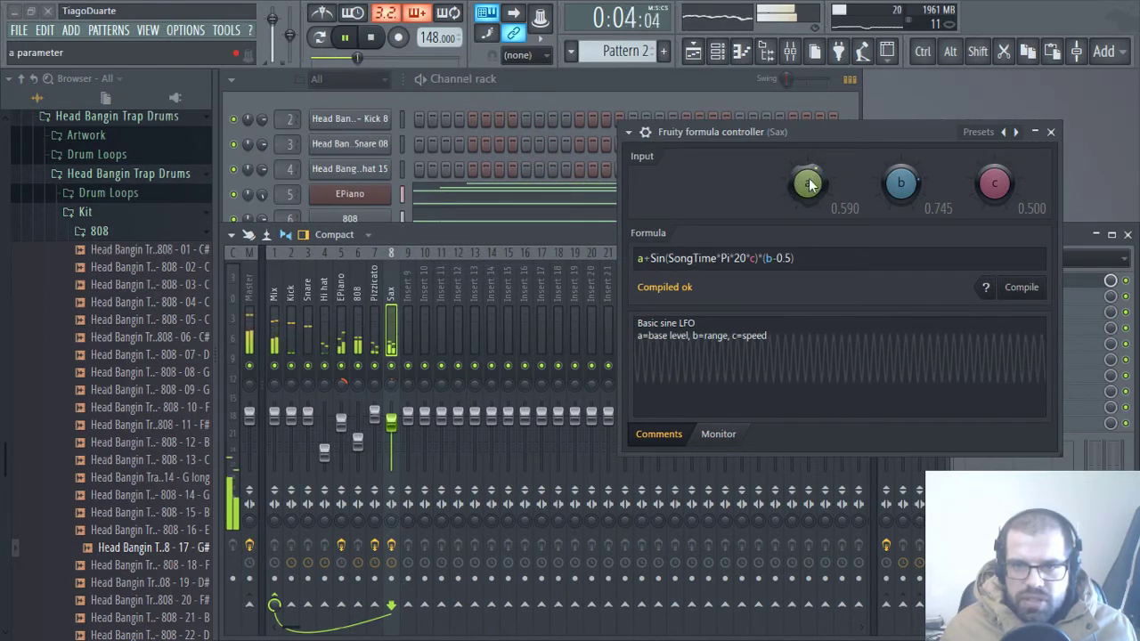
left_click_drag(809, 183, 809, 210)
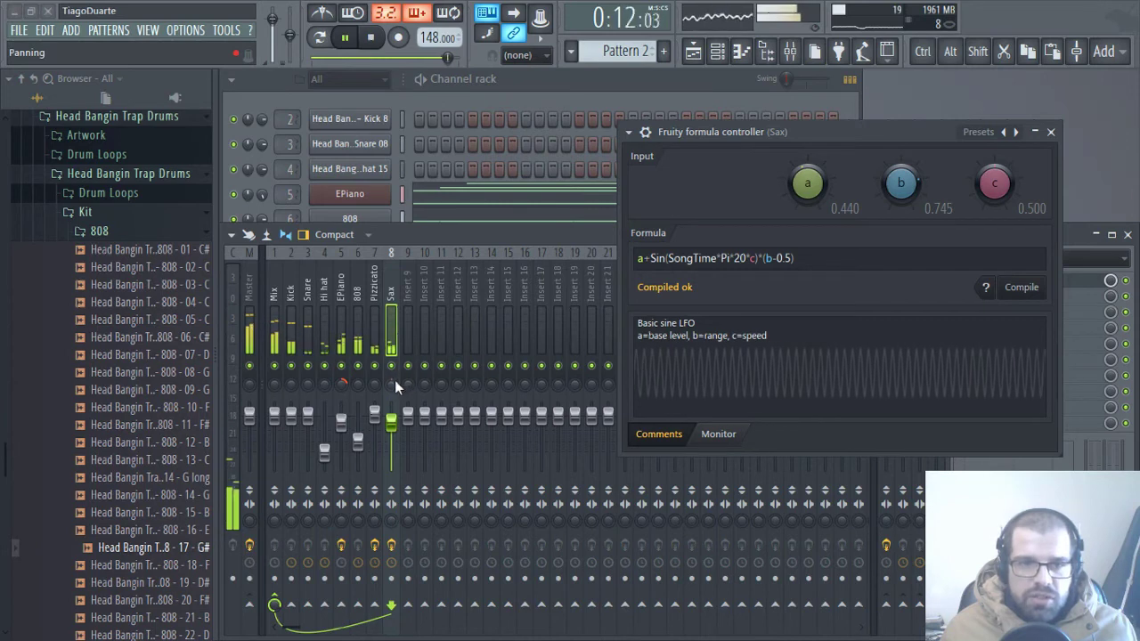
Step: Change the formula's multiplier to 10, and set b to 0.573 and a to 0.380
left_click(746, 259)
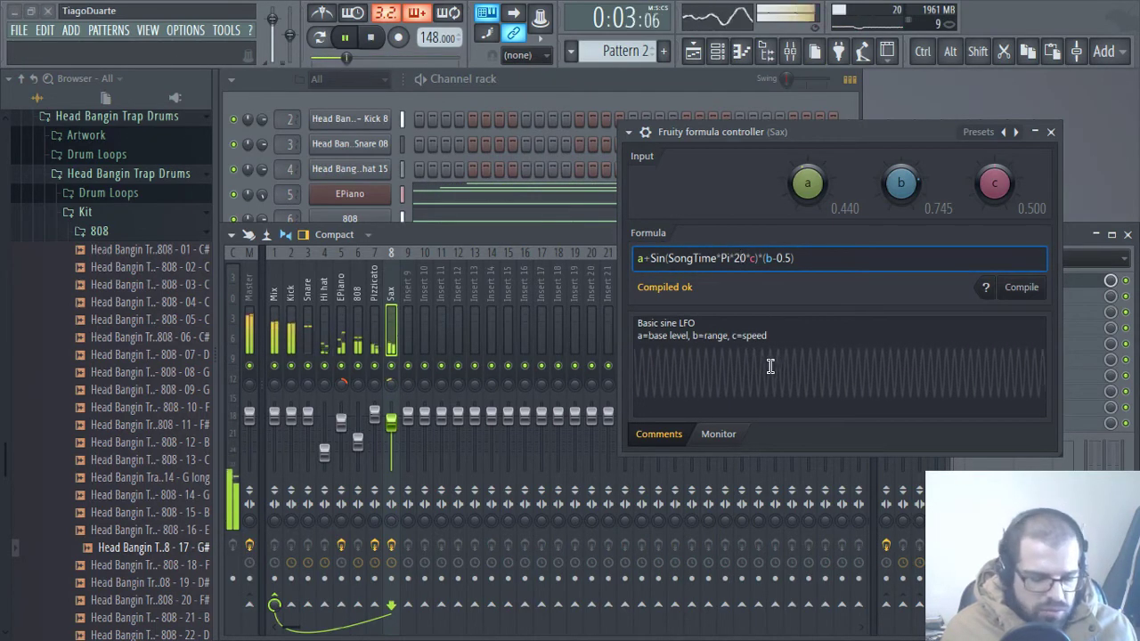
key("BackSpace")
type("1")
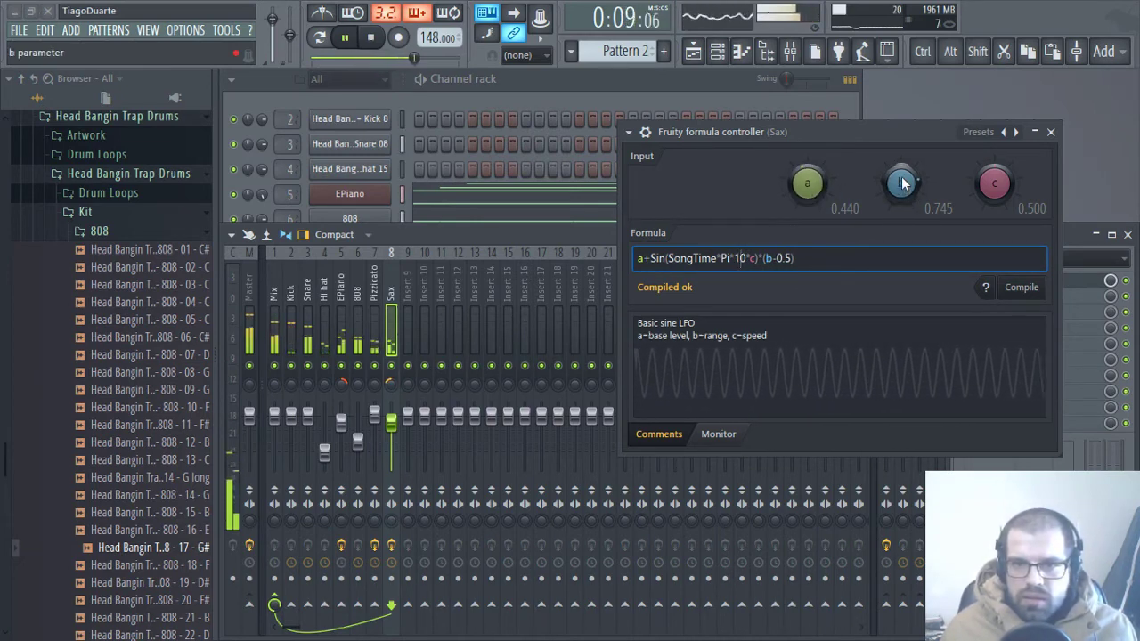
left_click_drag(903, 183, 902, 211)
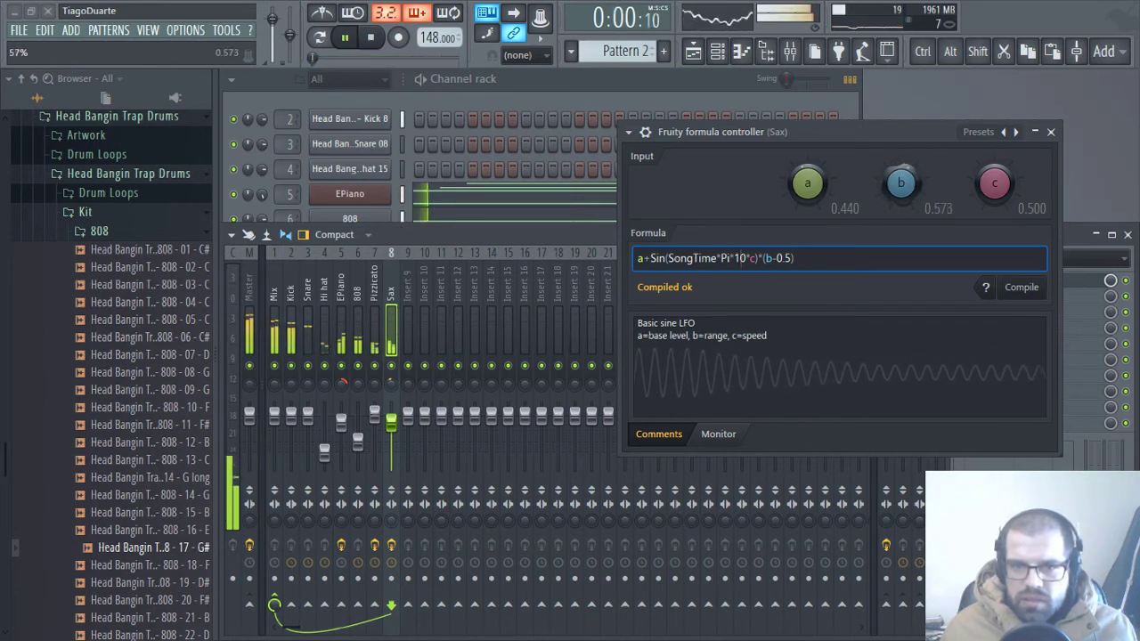
left_click_drag(819, 183, 808, 198)
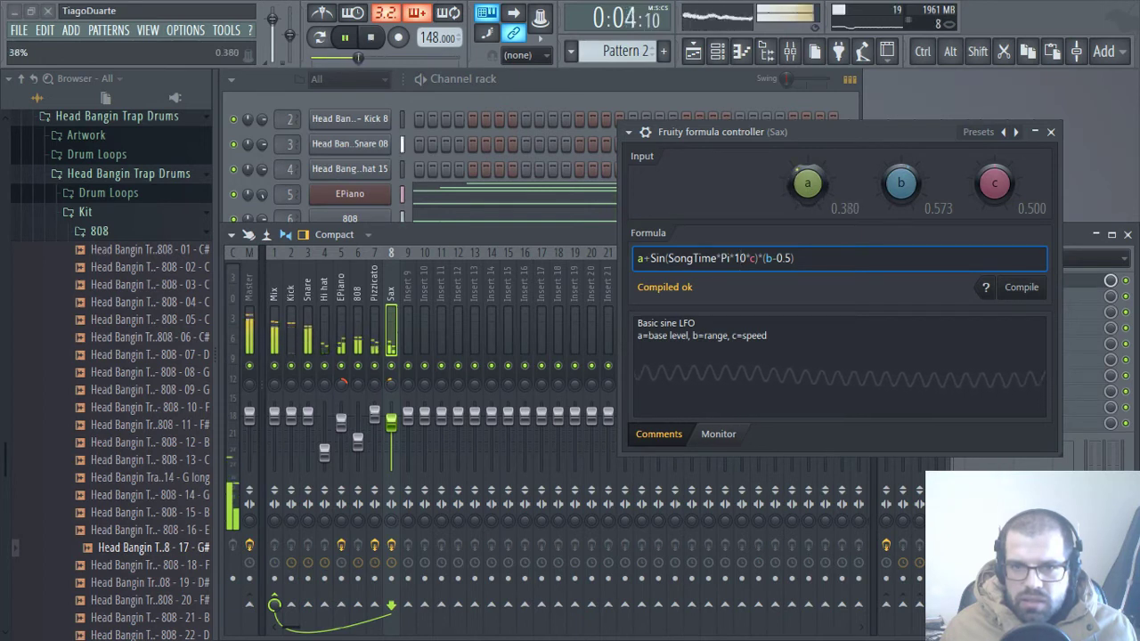
Step: Set the formula's multiplier to 20 and b to 0.584, and close the formula controller
left_click(729, 258)
key("BackSpace")
type("2")
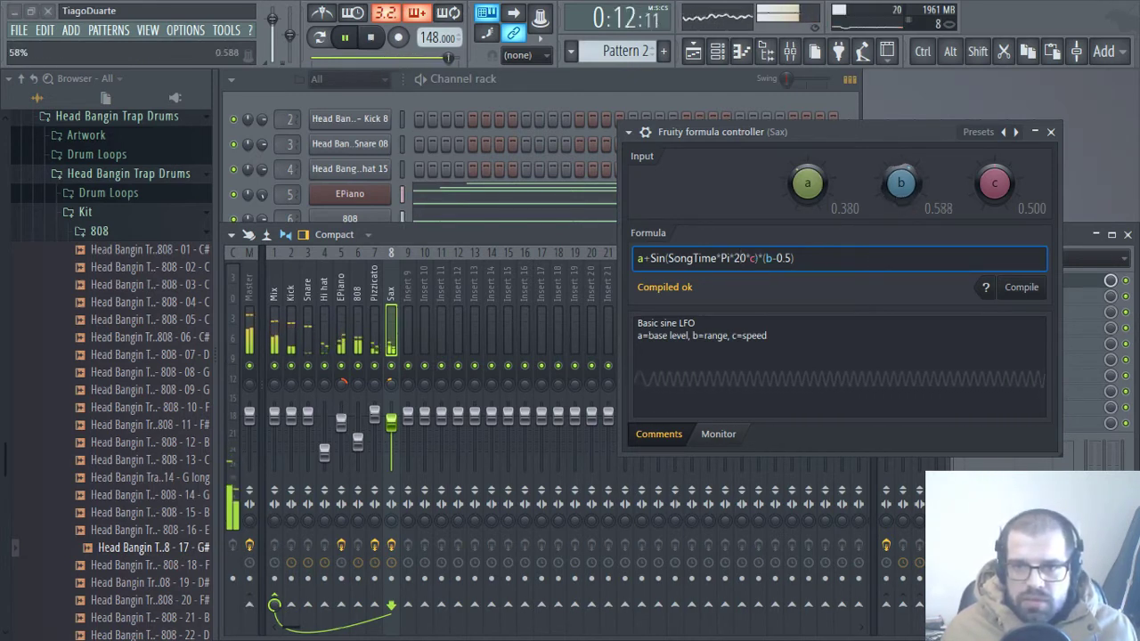
left_click_drag(897, 195, 896, 198)
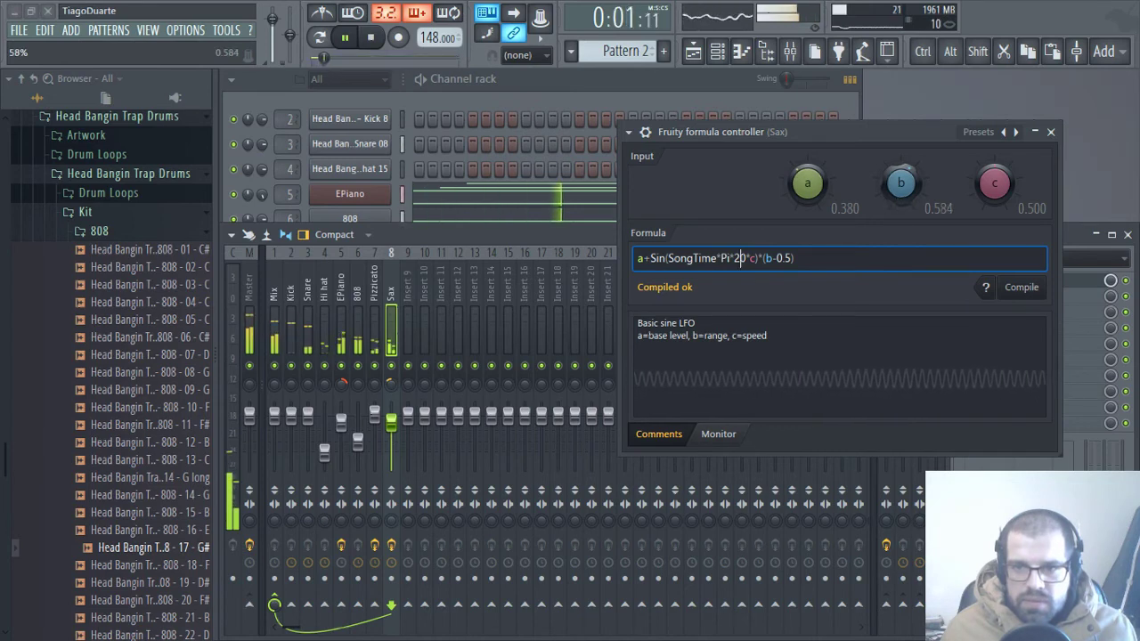
left_click(1050, 131)
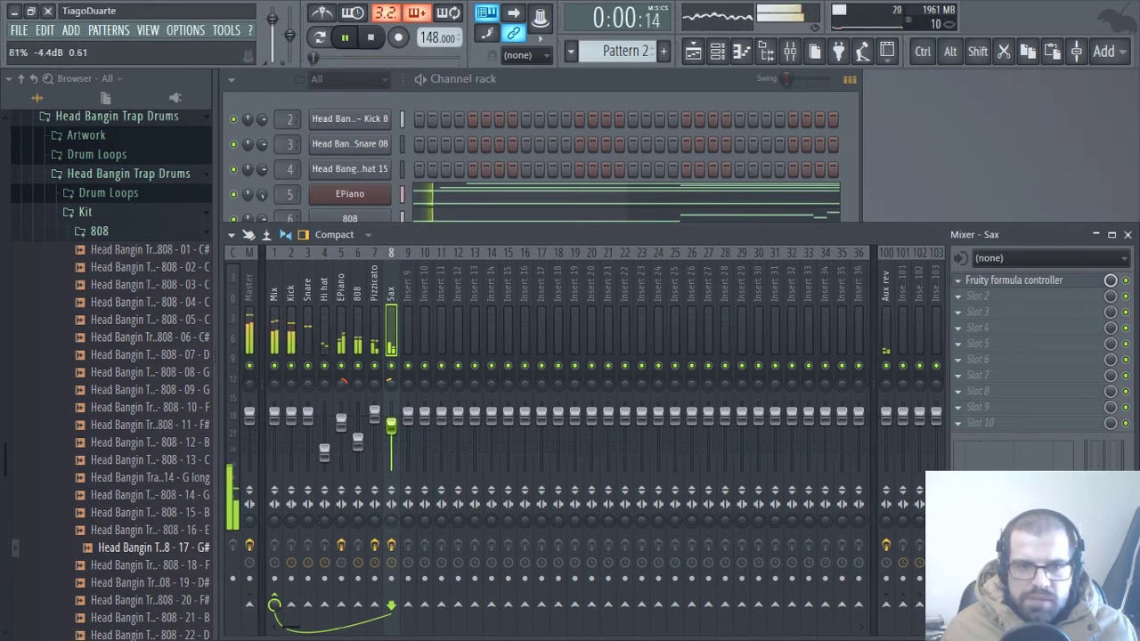
Step: Check the Mix, 808 and Master mixer tracks while the pattern plays
left_click(274, 294)
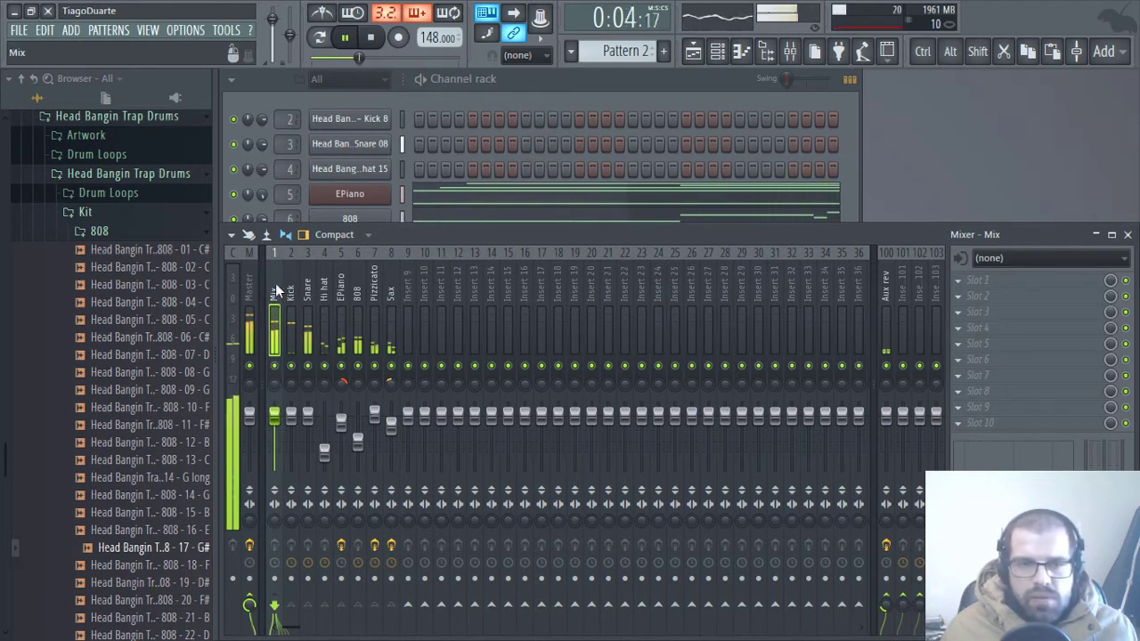
left_click(358, 299)
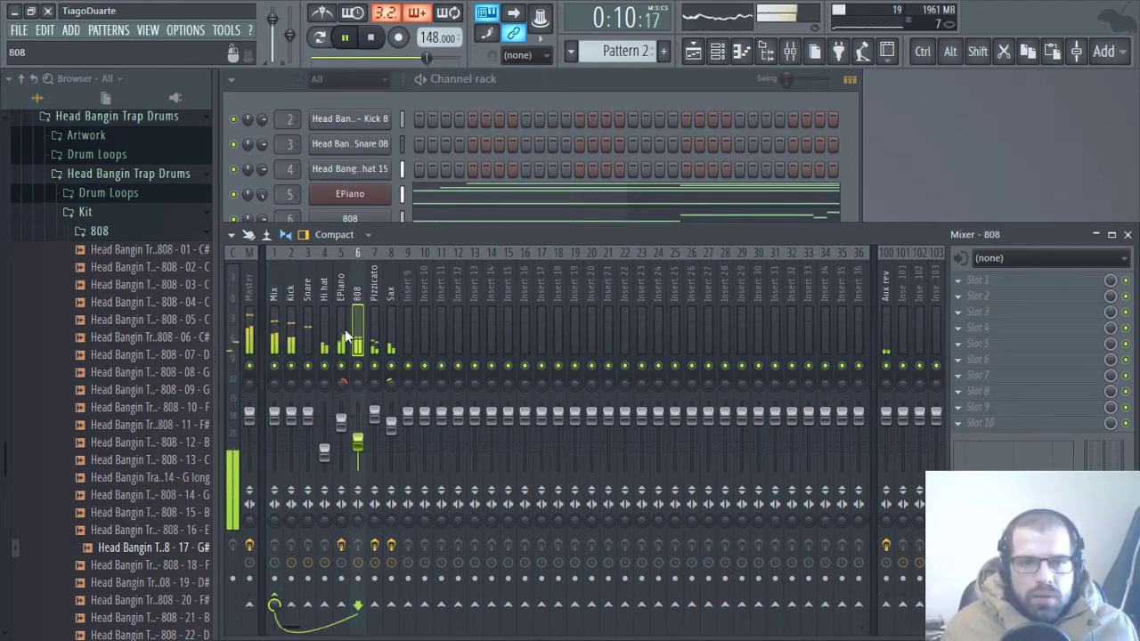
left_click(249, 284)
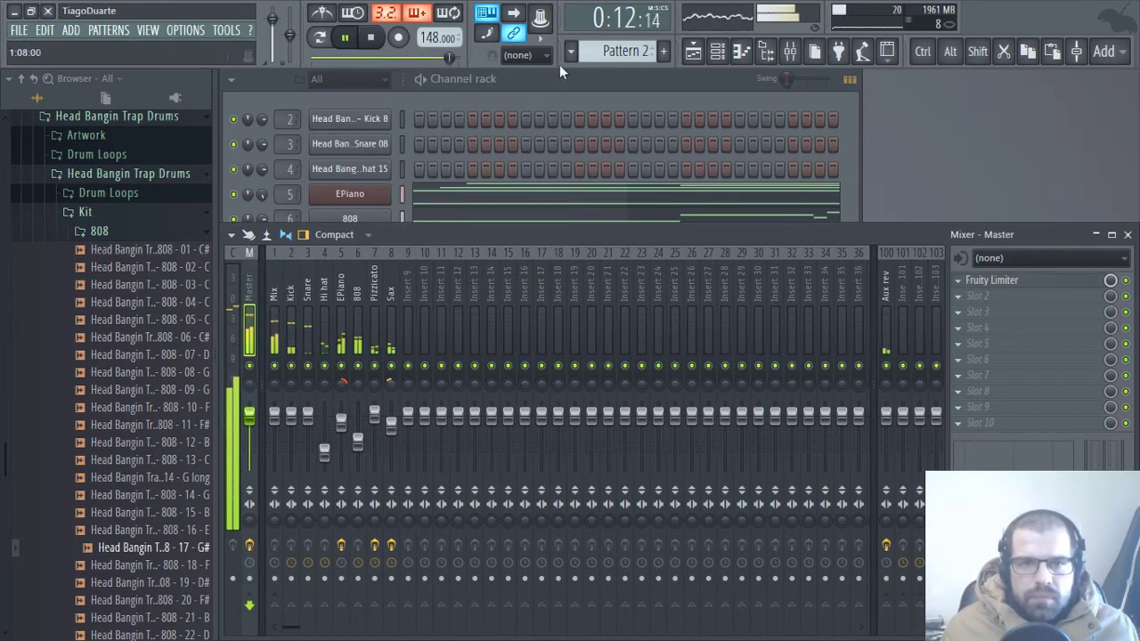
Step: Bring the Channel rack forward and split Pattern 2 by channel
left_click(549, 90)
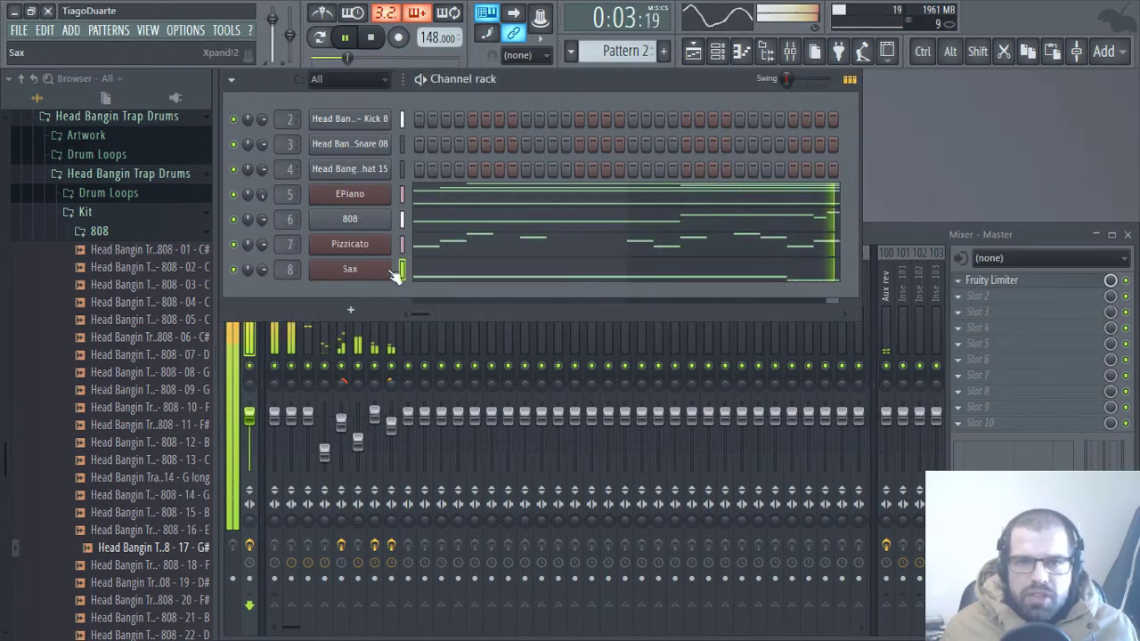
left_click(615, 54)
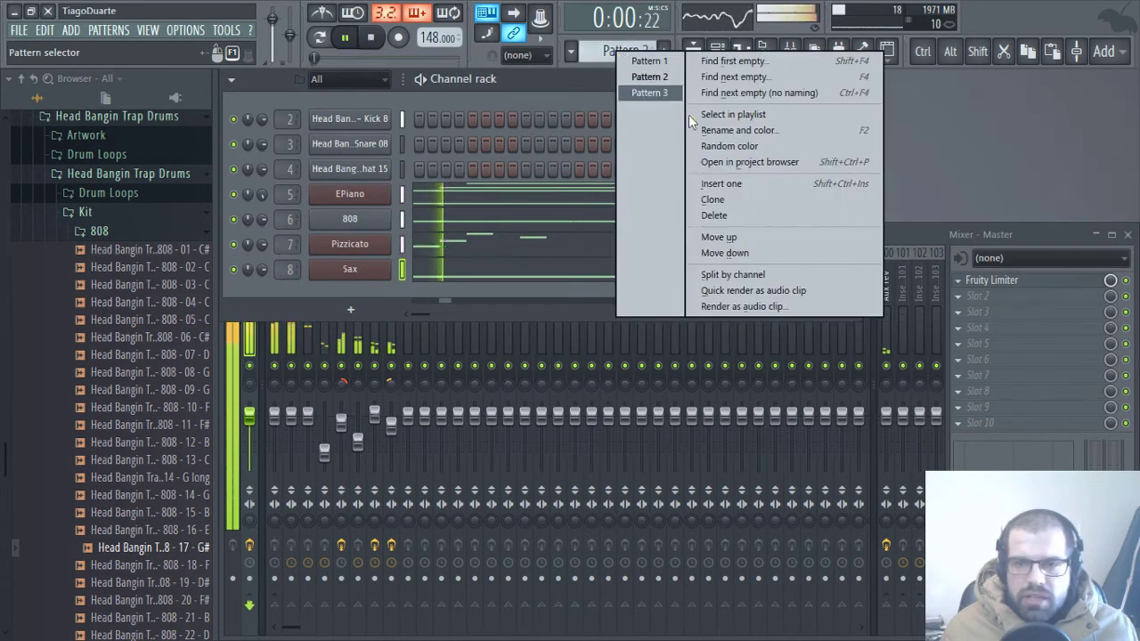
left_click(761, 275)
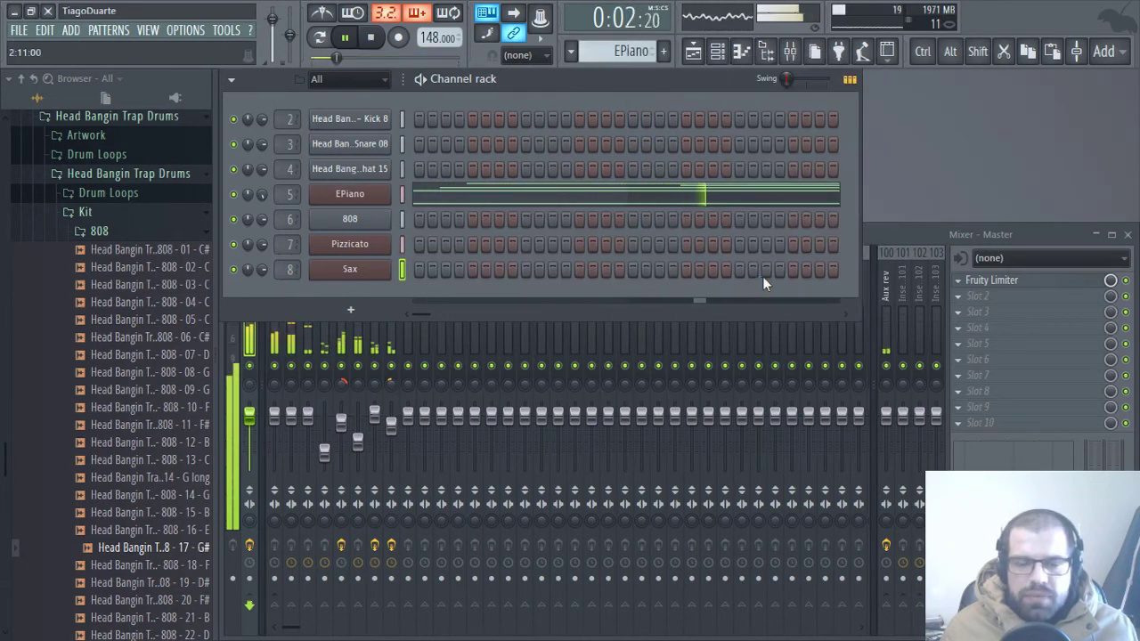
Step: Go through the split patterns to Pattern 6 and rename it "Hi hats"
scroll(621, 50, "down", 1)
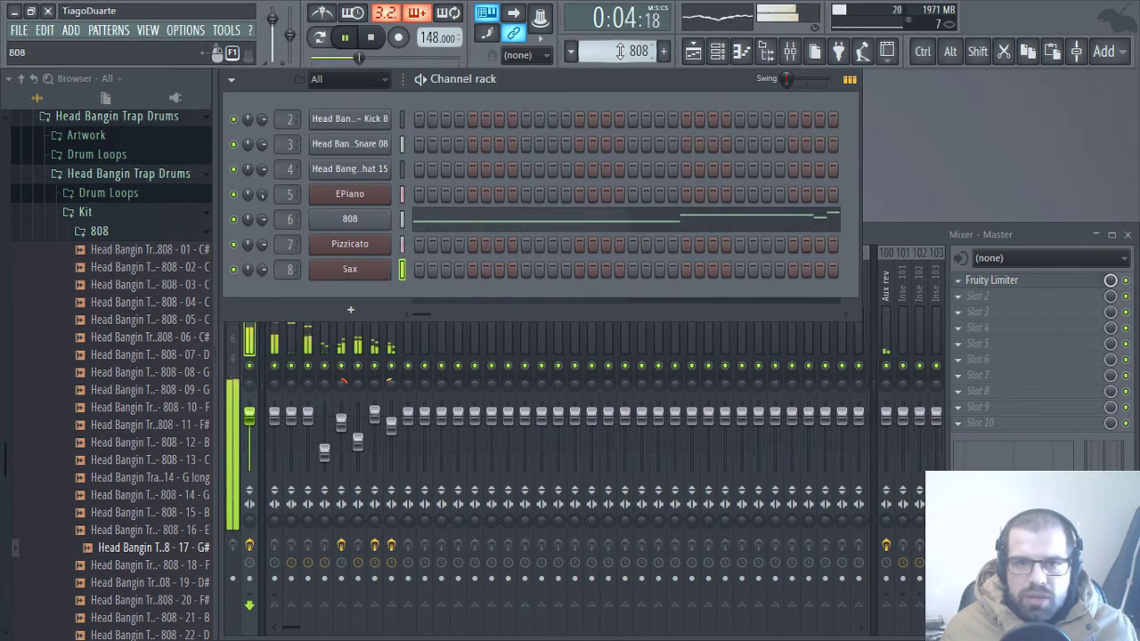
scroll(621, 50, "down", 1)
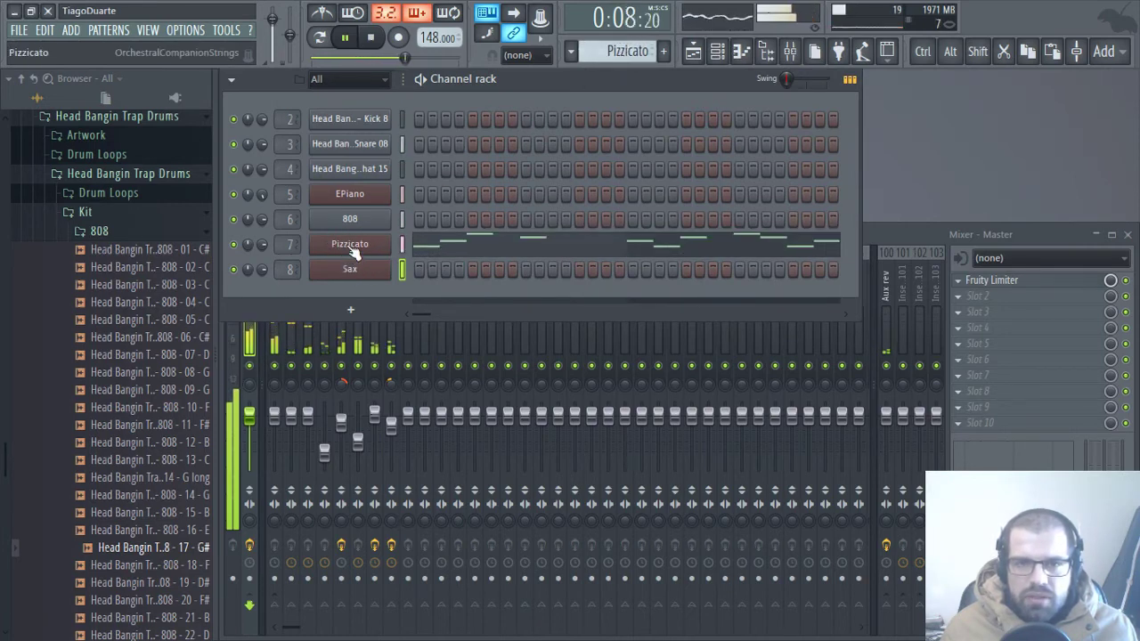
scroll(620, 51, "down", 1)
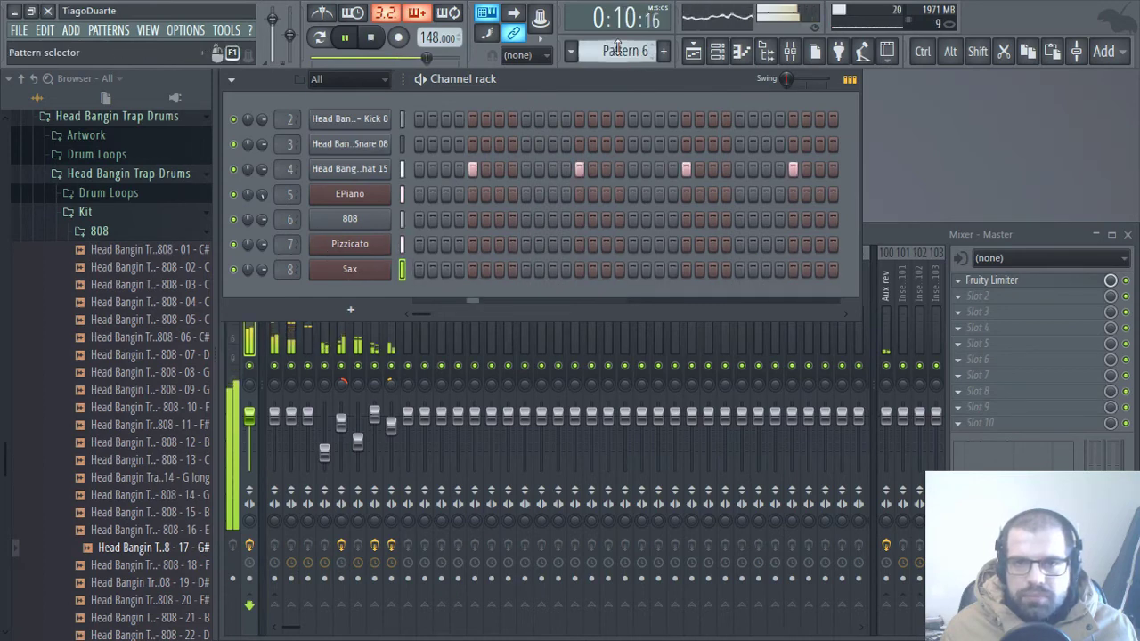
key("F2")
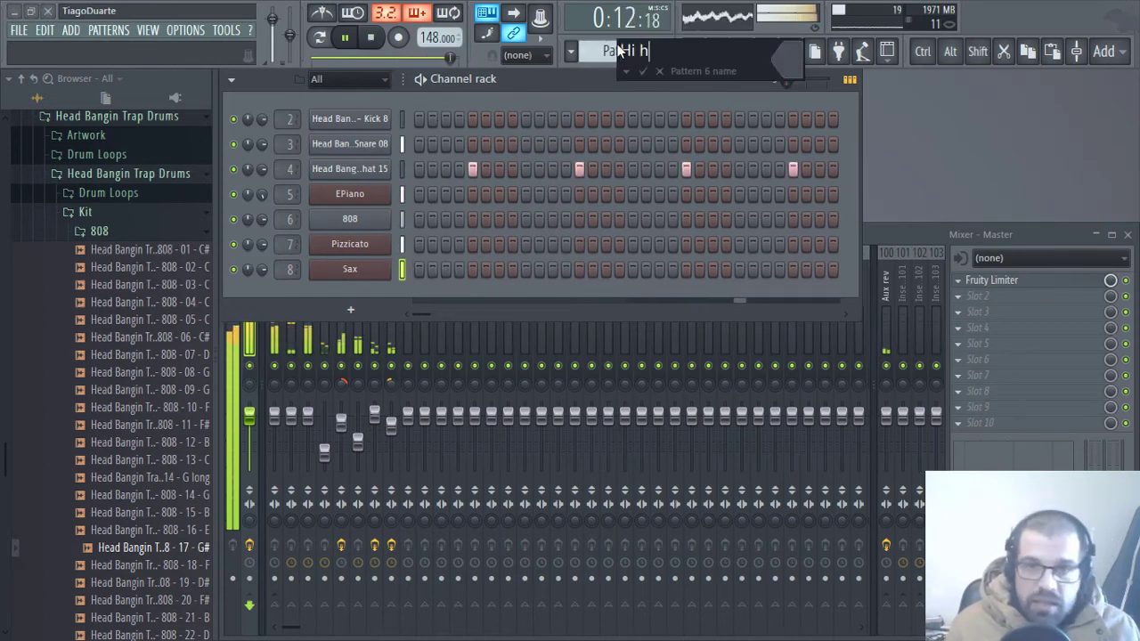
type("Hi hats")
key("Return")
Step: Go back to Pattern 1 and rename it "Drums"
scroll(617, 44, "up", 5)
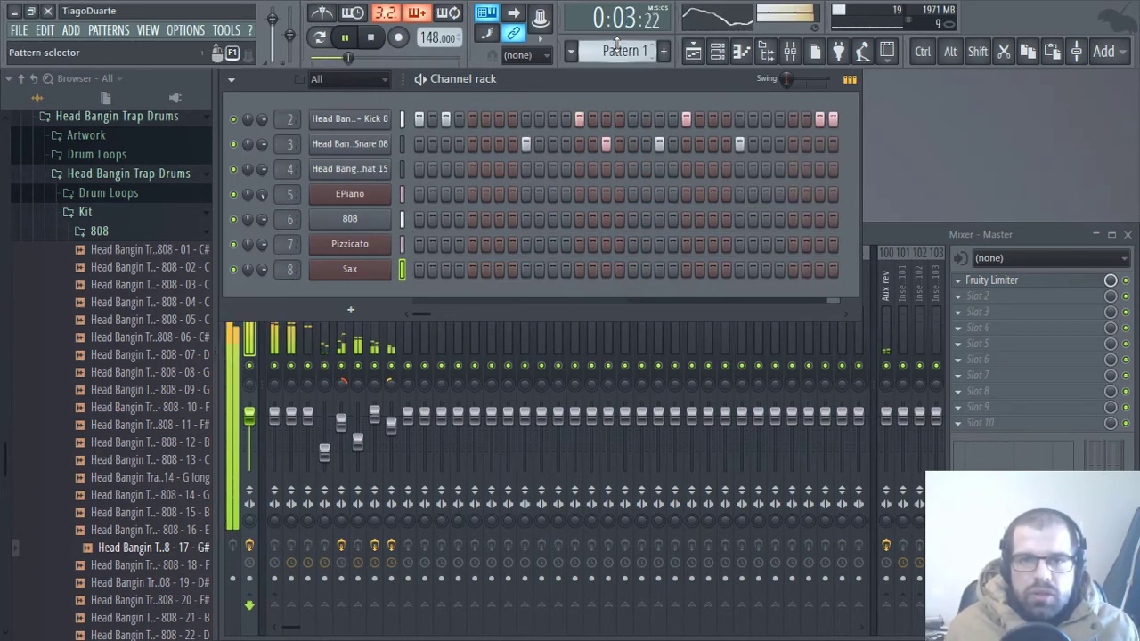
key("F2")
type("Drums")
key("Return")
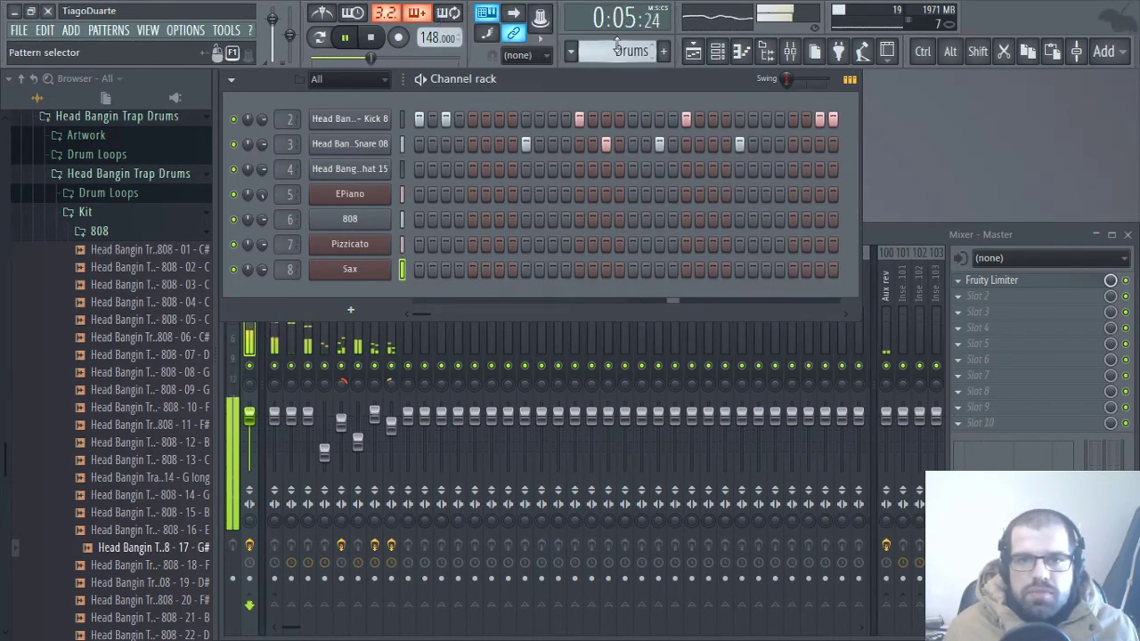
Step: In the Playlist, arrange the clips with Hi hats on Track 2, EPiano on 3, 808 on 4, Pizzicato on 5 and Sax on 6
left_click(694, 51)
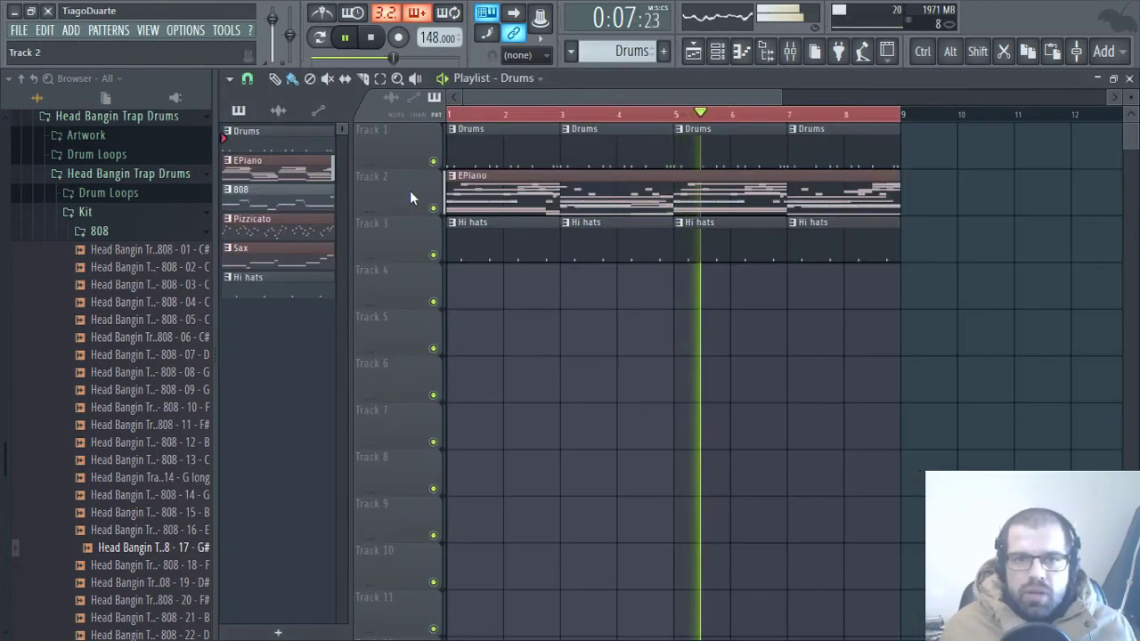
scroll(410, 192, "down", 1)
left_click_drag(526, 249, 514, 328)
left_click_drag(491, 239, 468, 448)
left_click_drag(395, 252, 387, 480, "shift")
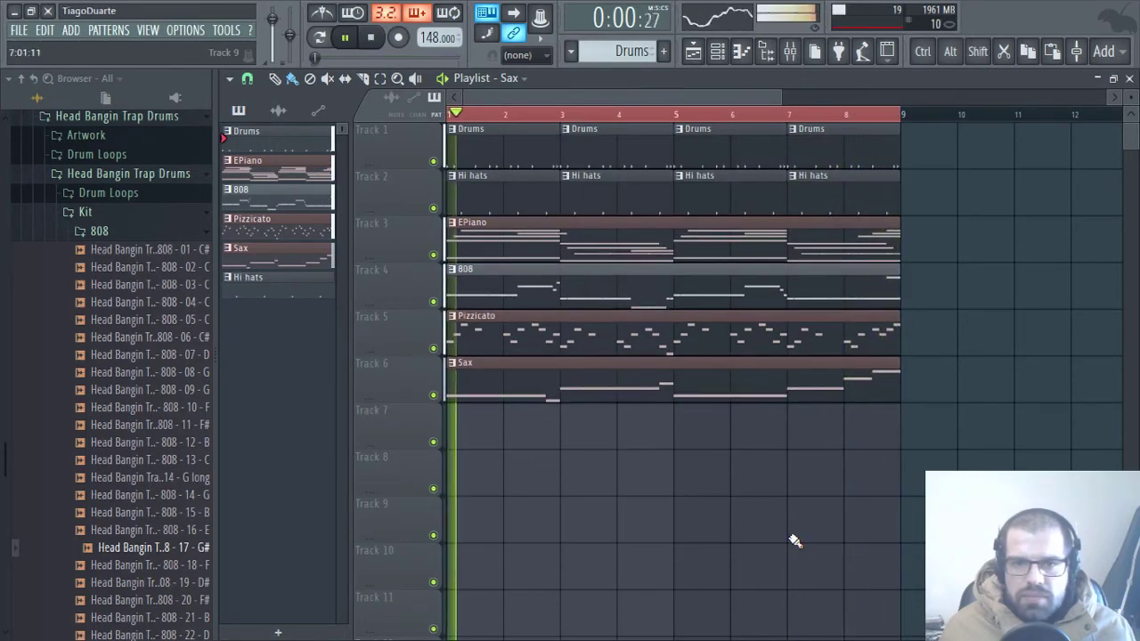
Step: Hide the browser, select all clips and duplicate the eight-bar block four times in succession, up to bar 41
scroll(889, 501, "down", 2)
left_click_drag(923, 490, 459, 134, "ctrl")
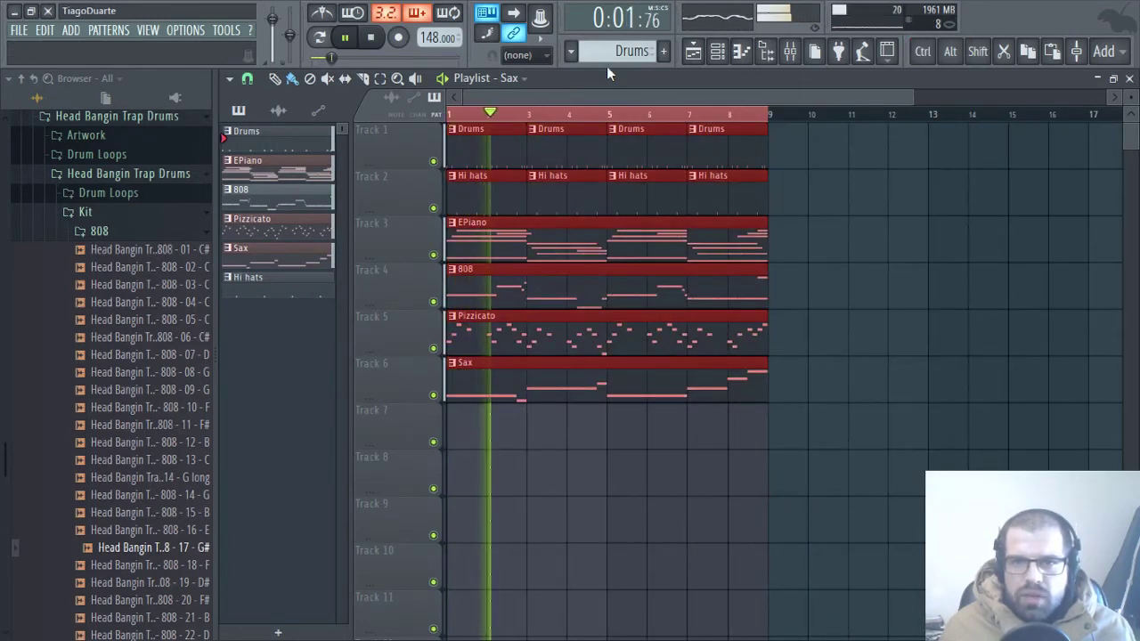
left_click(766, 51)
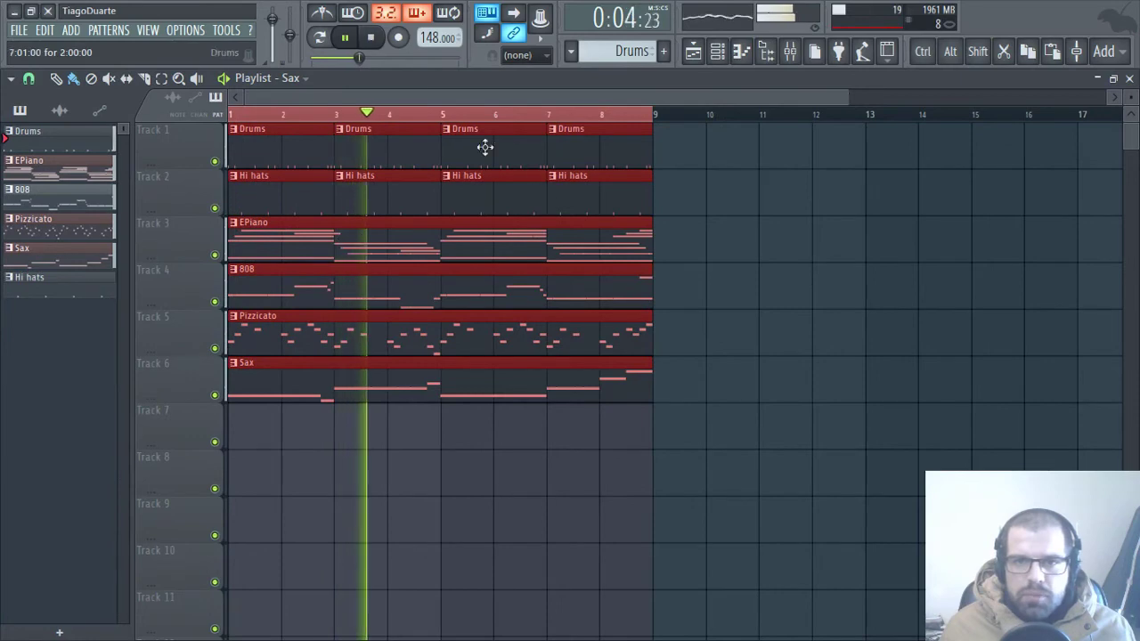
key("ctrl+b")
scroll(528, 334, "down", 2)
scroll(529, 334, "down", 2)
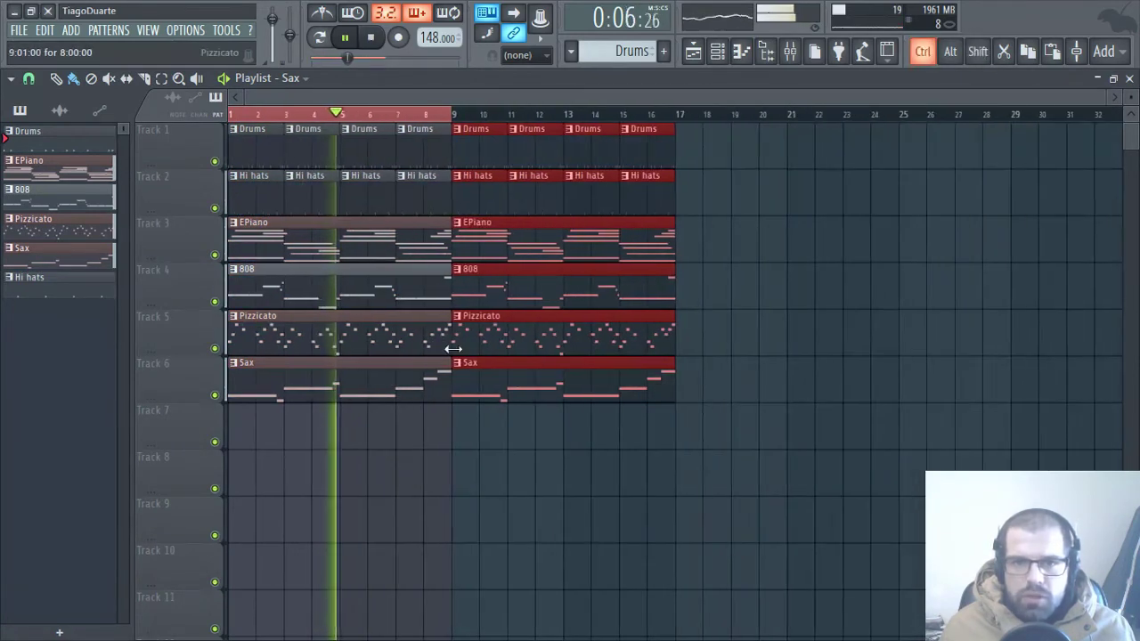
key("ctrl+b")
key("ctrl+b")
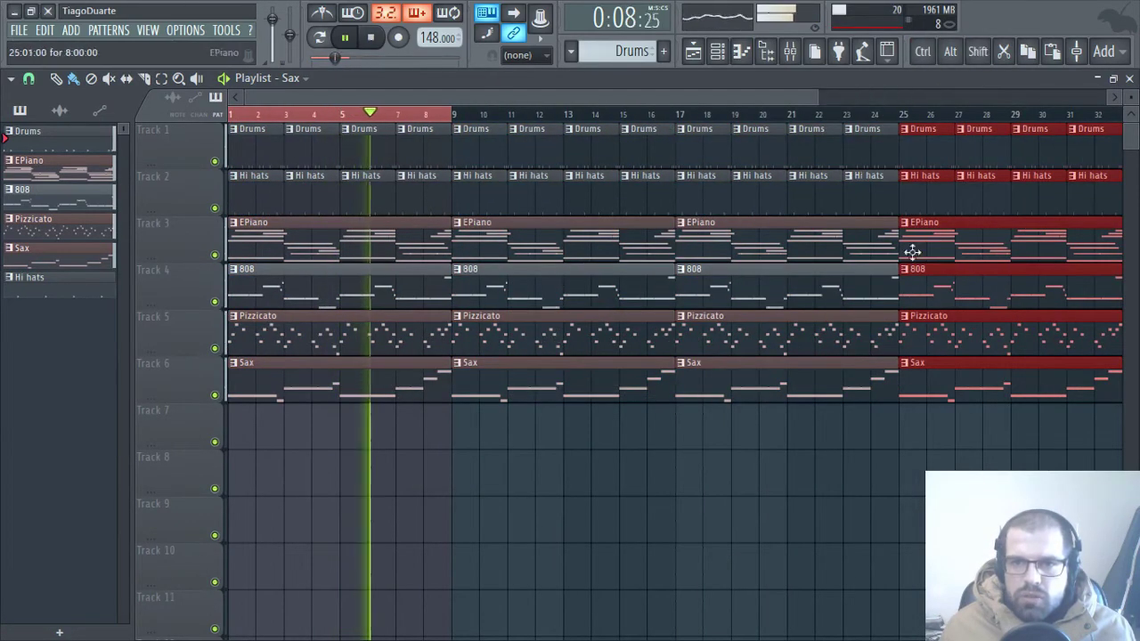
scroll(662, 308, "down", 3)
left_click_drag(692, 239, 847, 252)
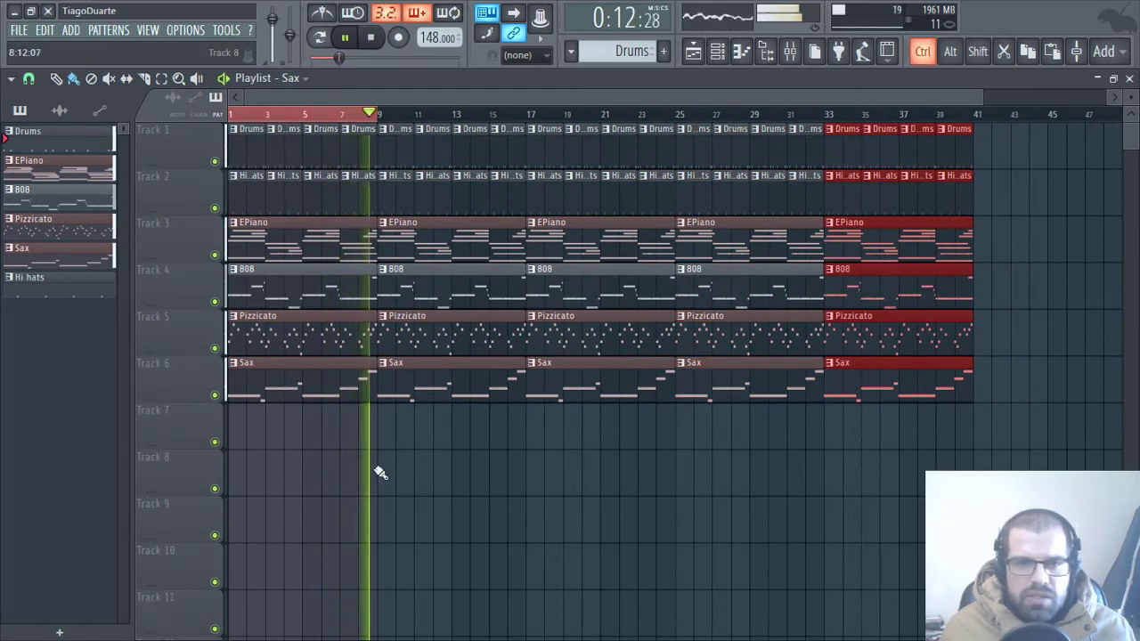
left_click_drag(378, 493, 228, 110, "ctrl")
right_click(472, 481)
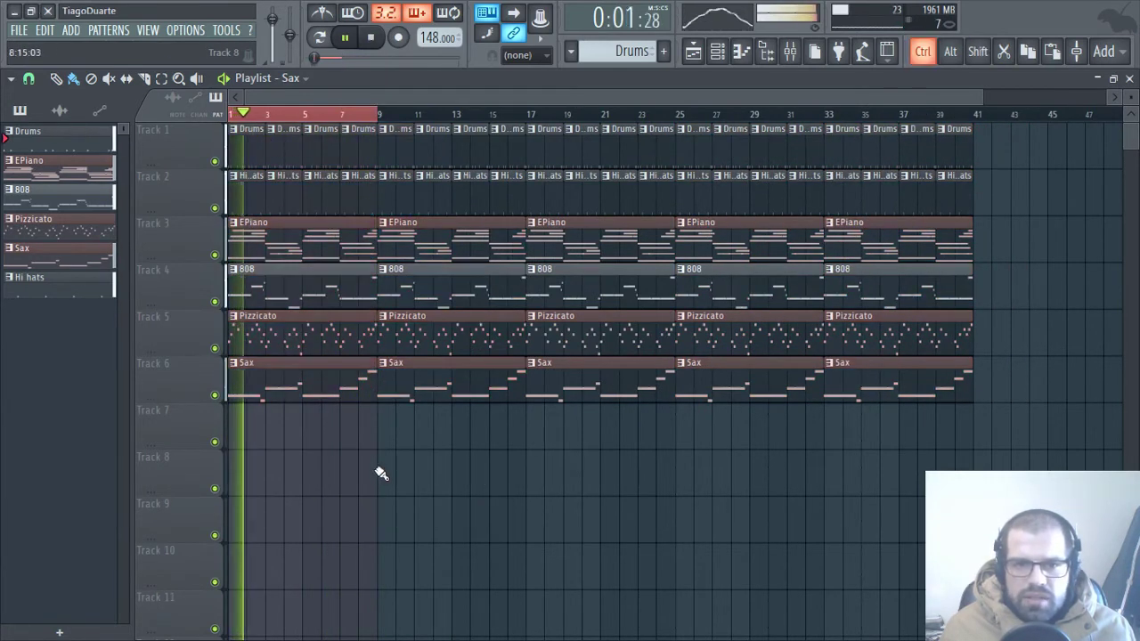
left_click_drag(379, 481, 233, 109)
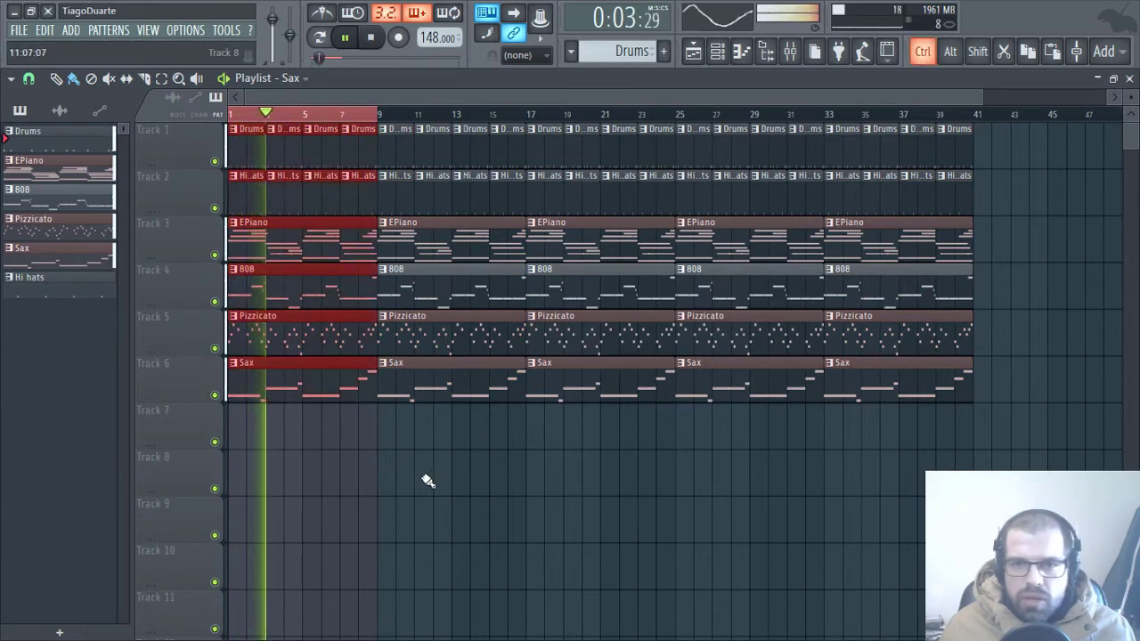
left_click_drag(423, 494, 815, 130)
right_click(762, 477)
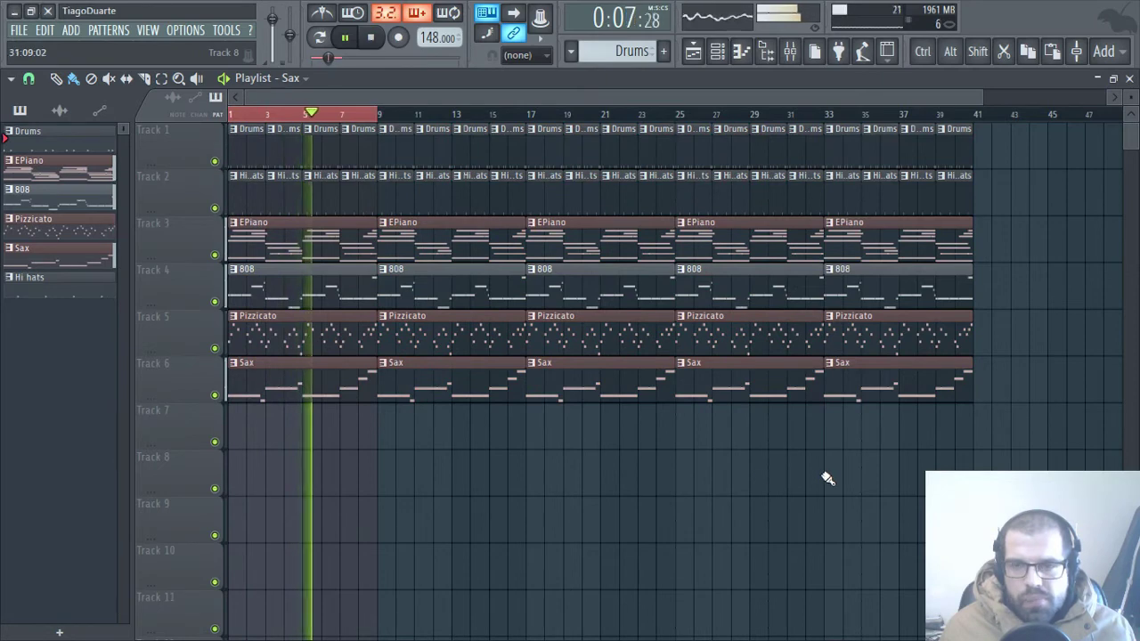
Step: Delete the last block of clips, from bar 33 to 41, and stop playback
mouse_move(900, 392)
left_mouse_down()
mouse_move(864, 178)
mouse_move(968, 143)
left_mouse_up()
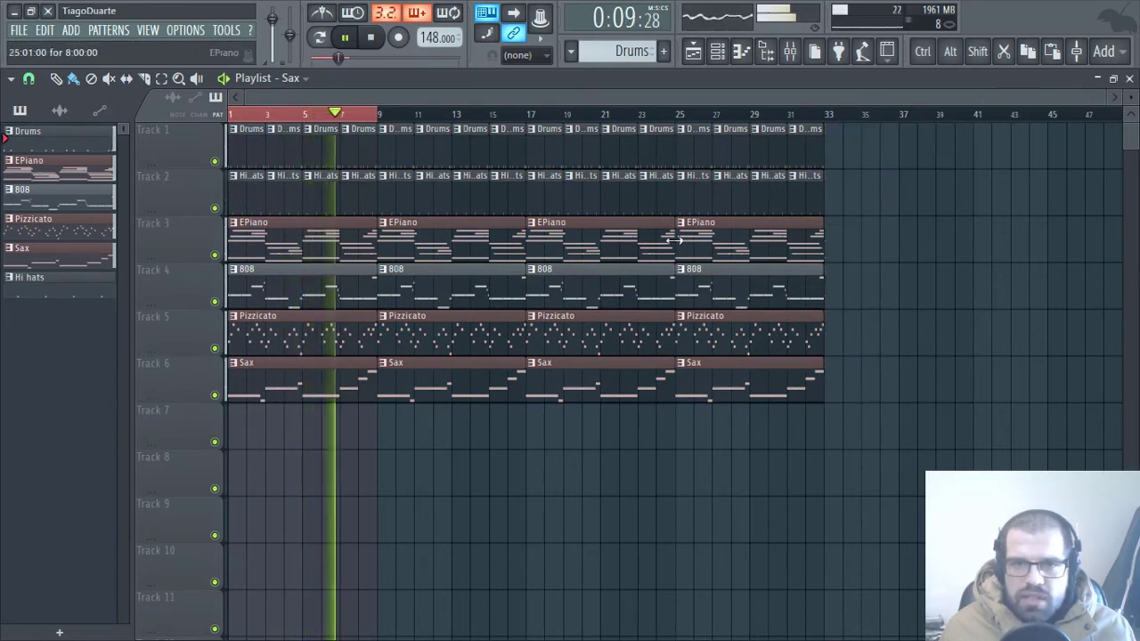
scroll(330, 275, "up", 3, "ctrl")
key("space")
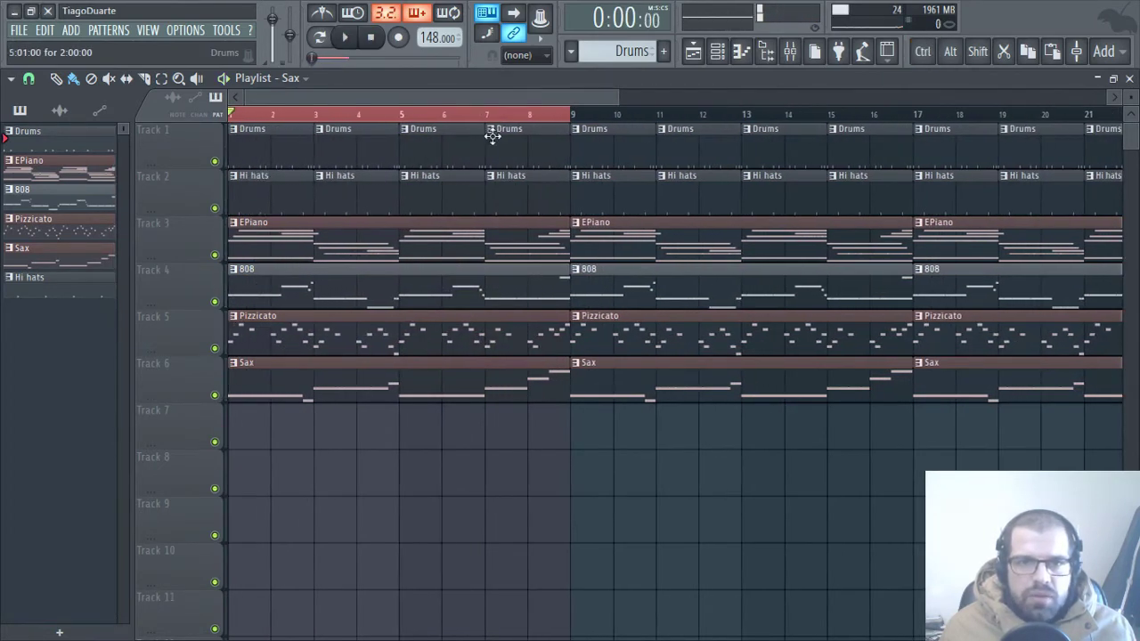
Step: Delete the Drums, Hi hats, 808, Pizzicato and Sax clips before bar 9, keeping only EPiano, and clear the time selection
mouse_move(530, 151)
left_mouse_down()
mouse_move(287, 163)
mouse_move(446, 185)
left_mouse_up()
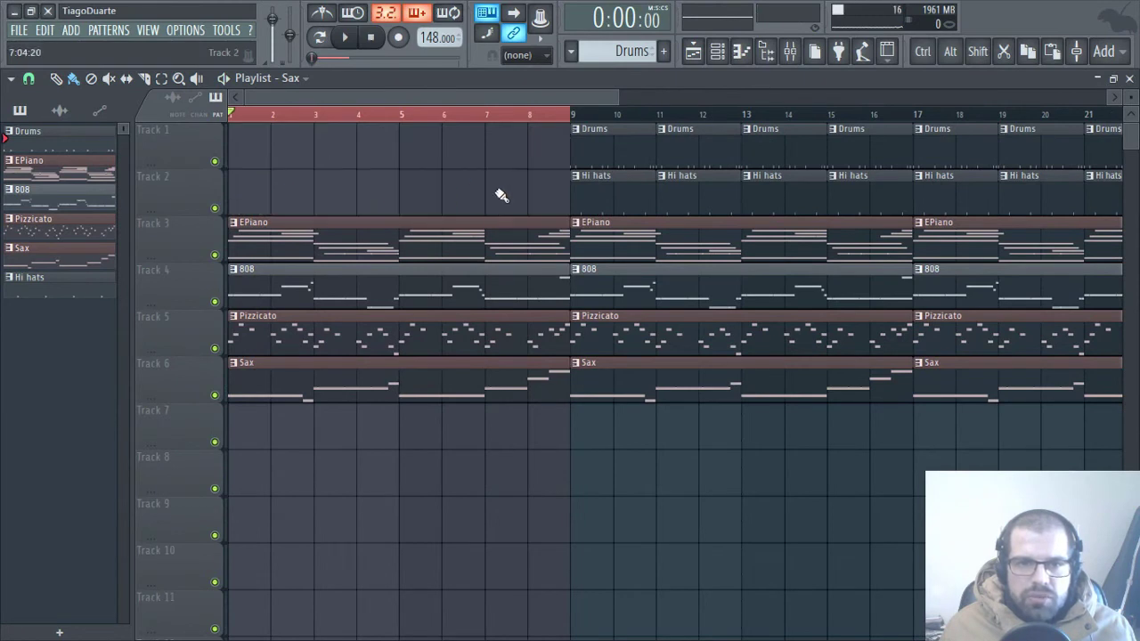
right_click(310, 267)
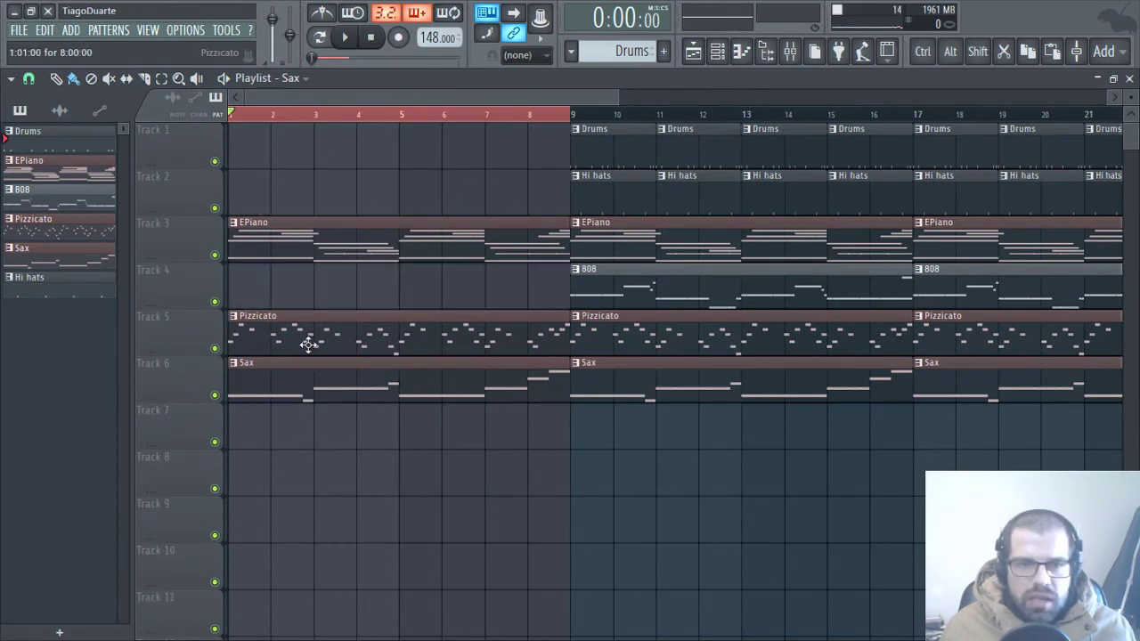
left_click_drag(336, 337, 300, 519)
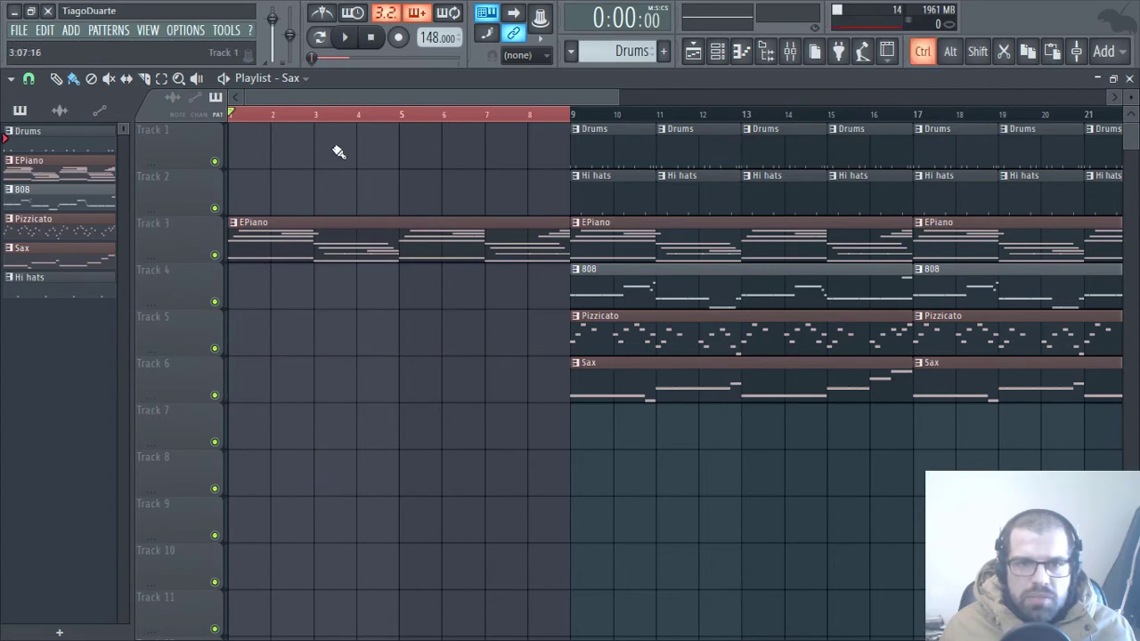
left_click(348, 125, "ctrl")
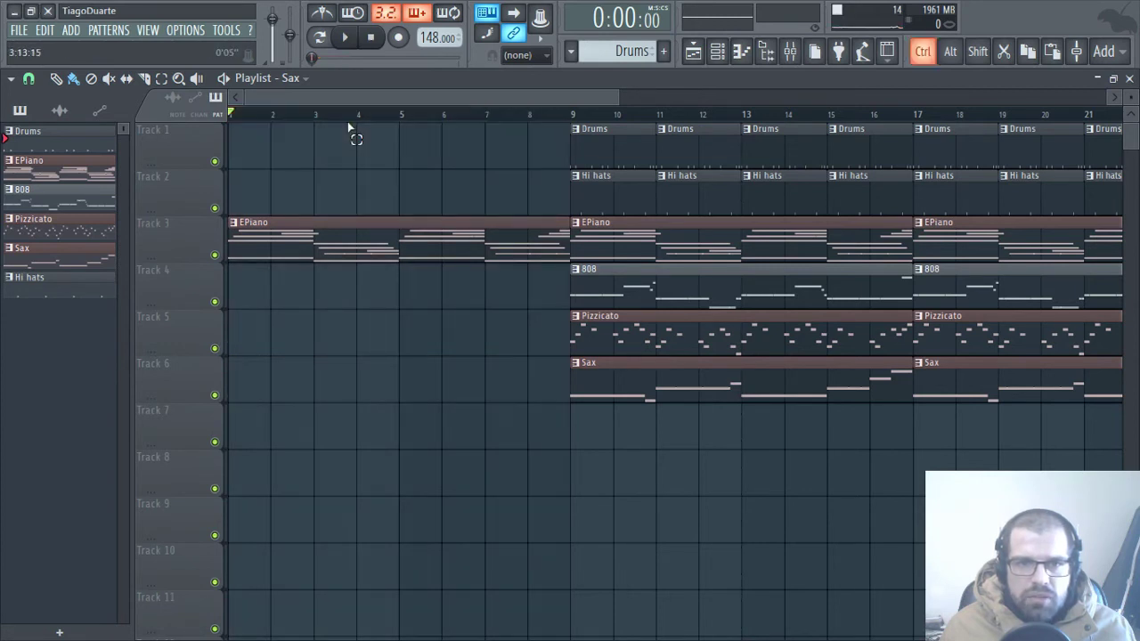
Step: Delete the Pizzicato and Sax clips in the two blocks from bar 9 to 25
right_click(695, 350)
right_click(694, 389)
right_click(933, 343)
right_click(935, 385)
scroll(805, 380, "down", 3, "ctrl")
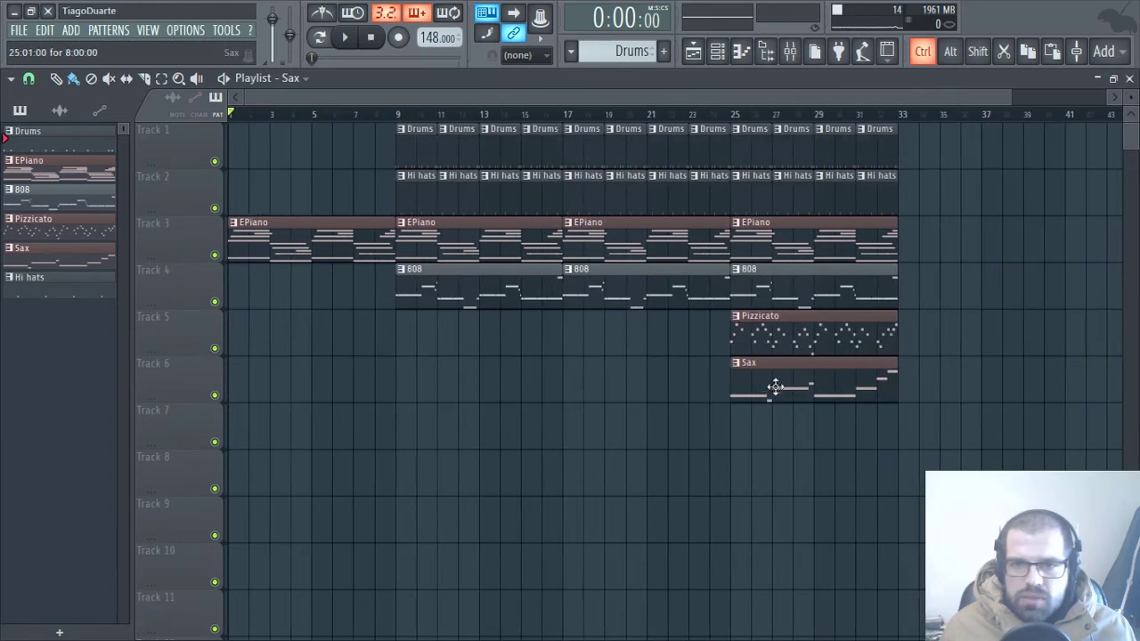
left_click_drag(720, 353, 399, 100)
left_click_drag(931, 496, 737, 143, "ctrl")
left_click(660, 345)
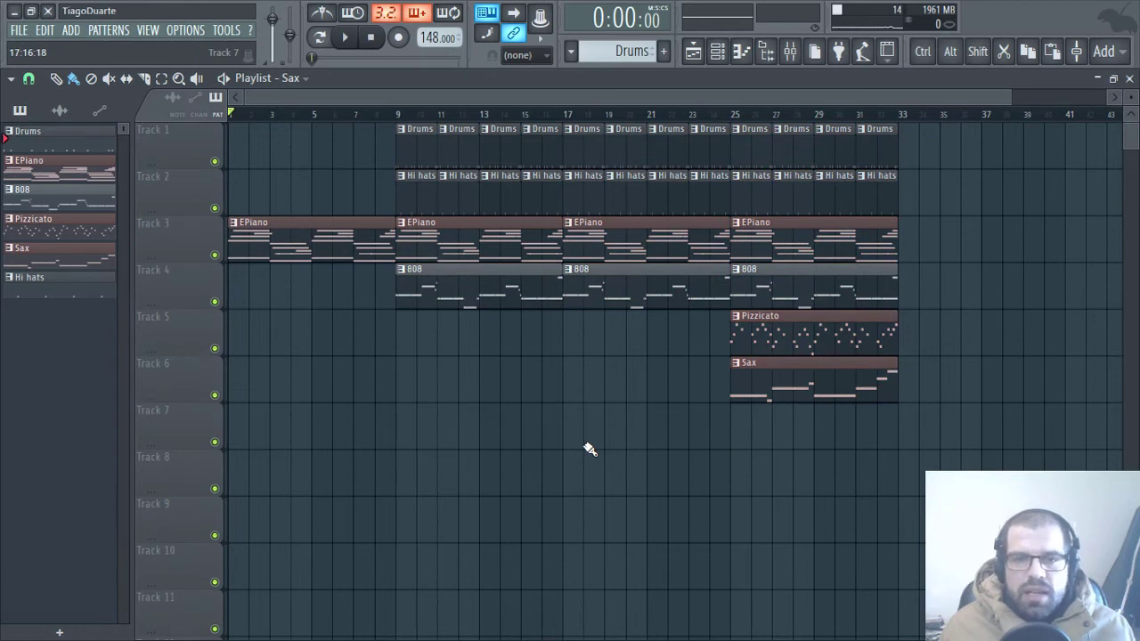
right_click(641, 468, "ctrl")
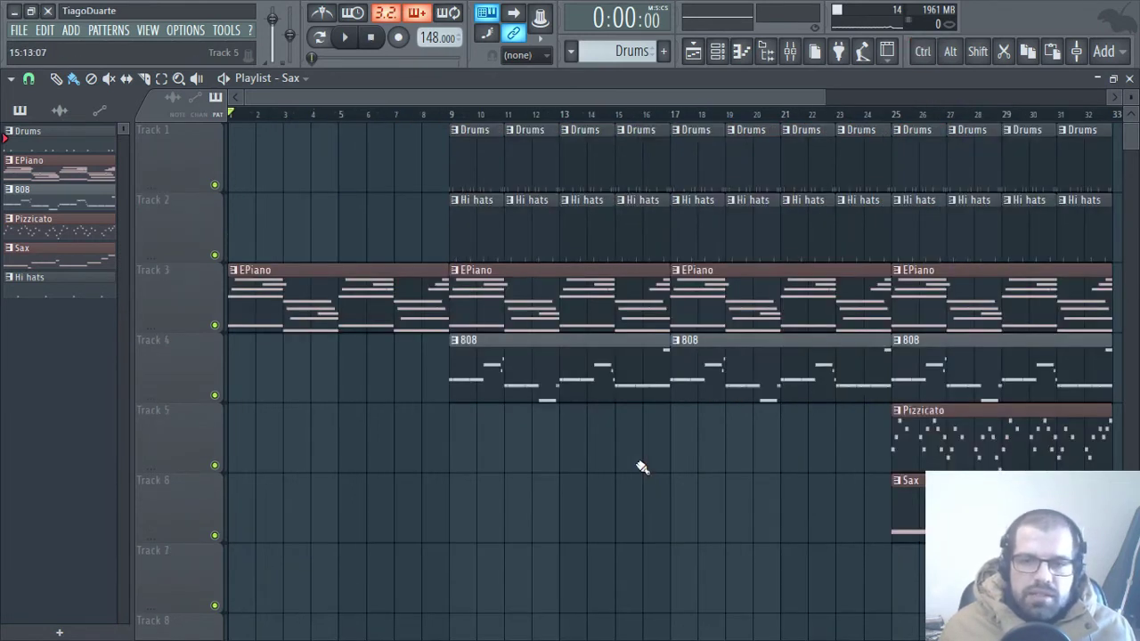
left_click_drag(875, 472, 471, 160)
left_click(442, 458)
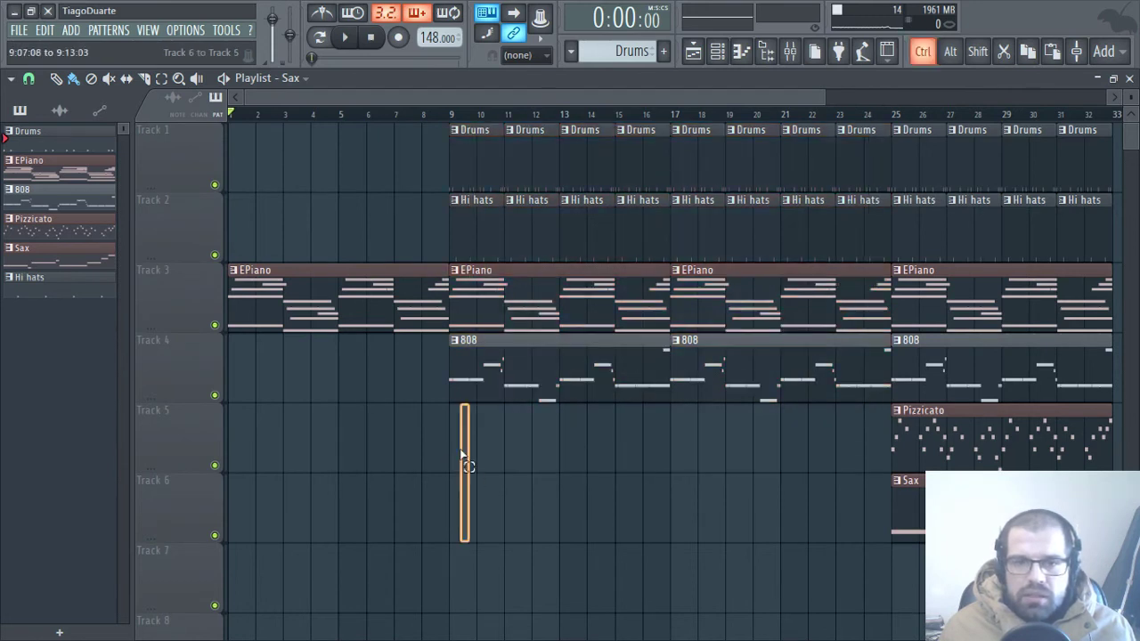
left_click_drag(462, 457, 881, 142)
left_click(772, 484)
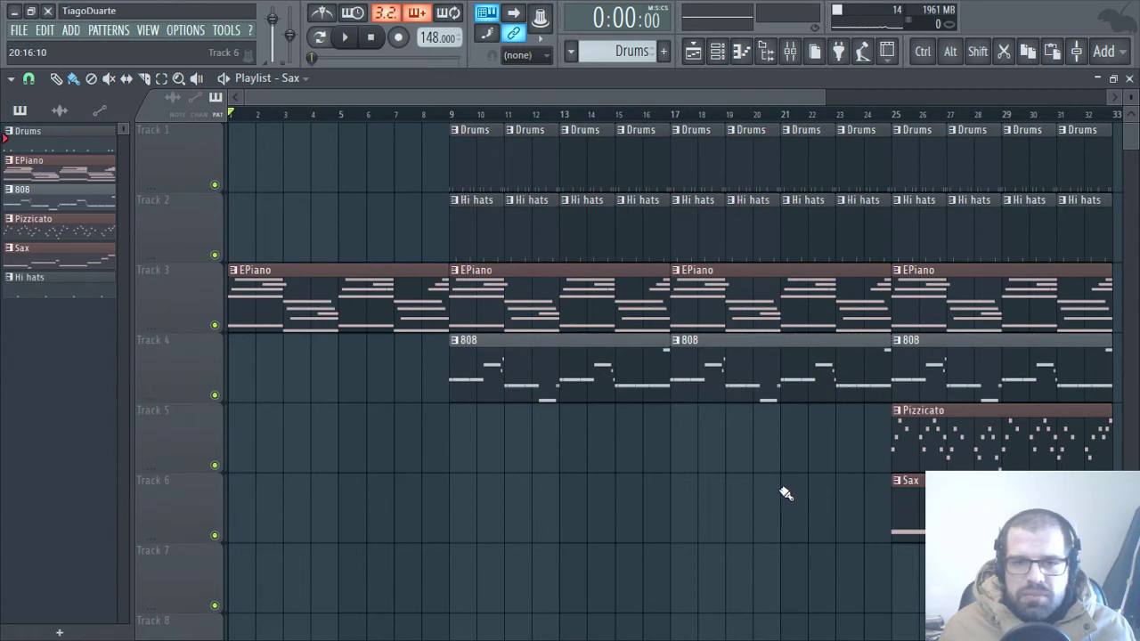
scroll(535, 425, "down", 3, "ctrl")
scroll(521, 450, "up", 2, "ctrl")
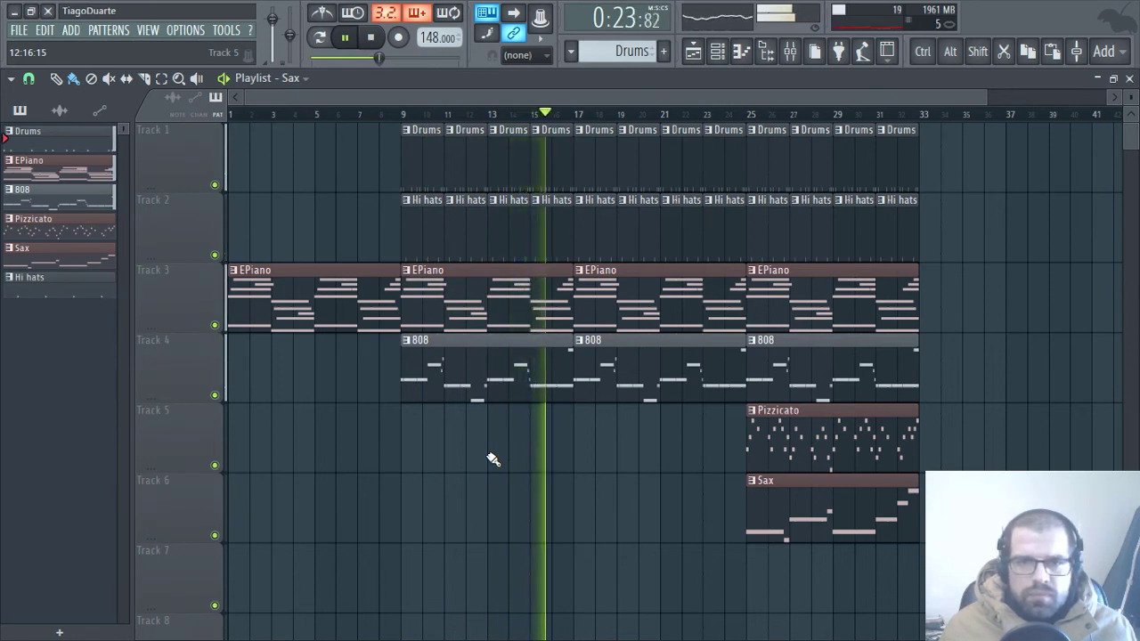
Step: Set the Playlist time selection from bar 9 to 17, play from there, deselect the clips and stop playback
key("ctrl")
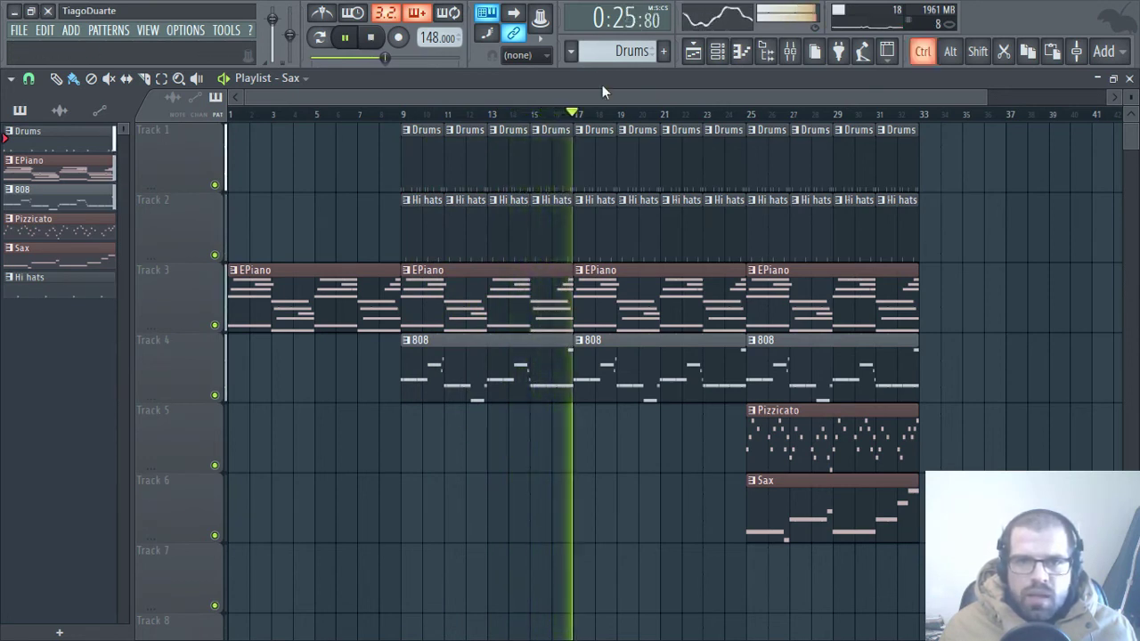
left_click_drag(579, 122, 396, 125)
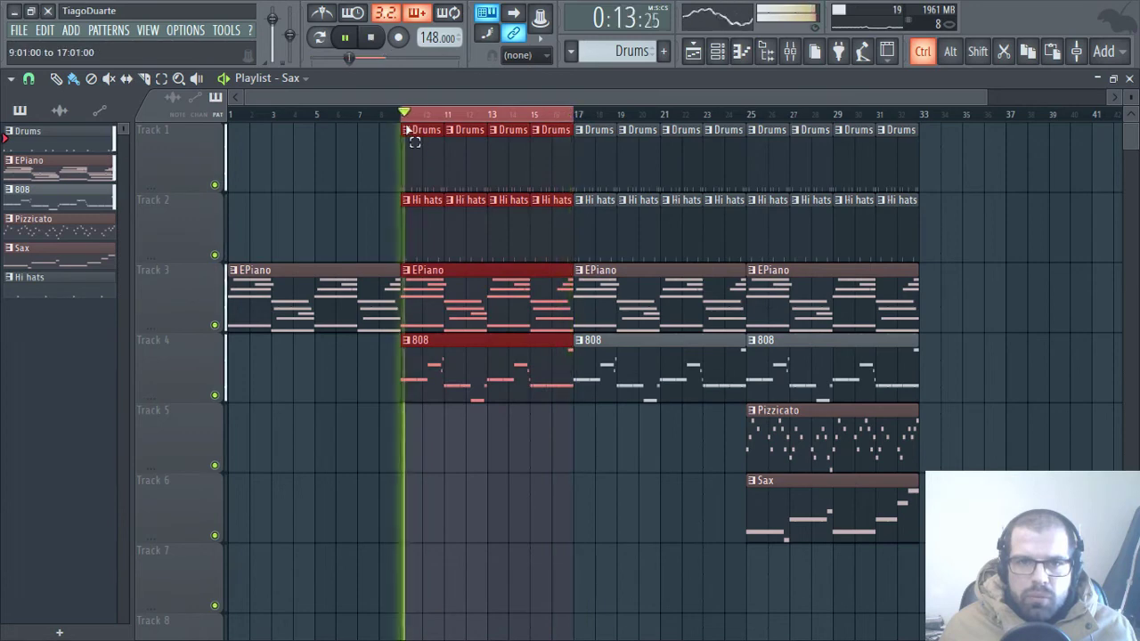
scroll(416, 211, "up", 3)
scroll(412, 208, "up", 1)
left_click(321, 188, "ctrl")
left_click_drag(324, 208, 287, 212)
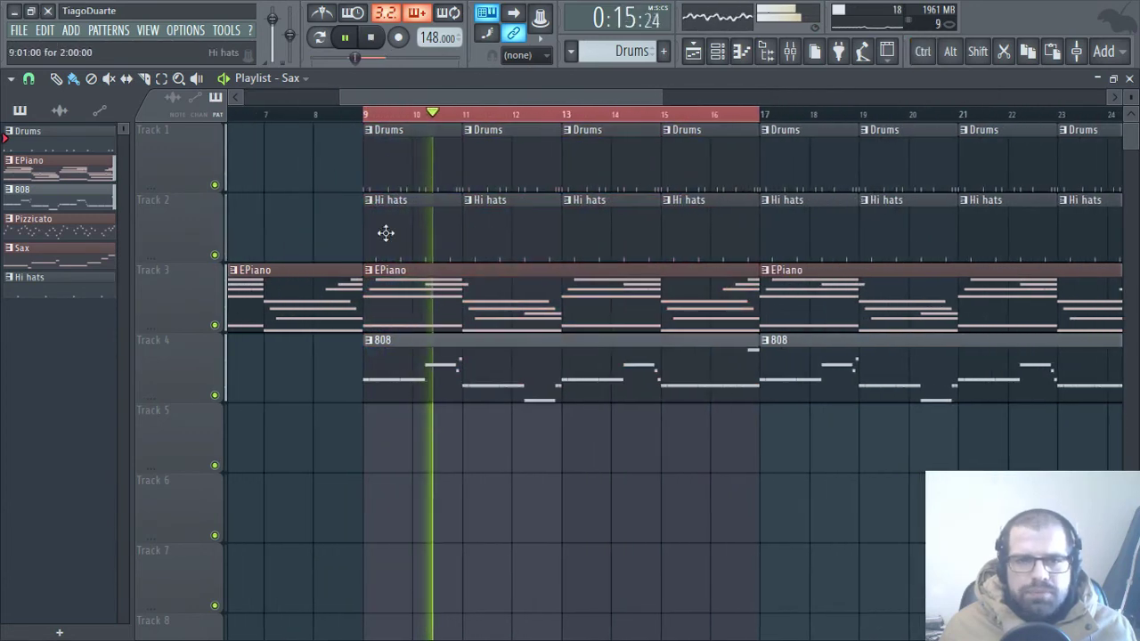
key("space")
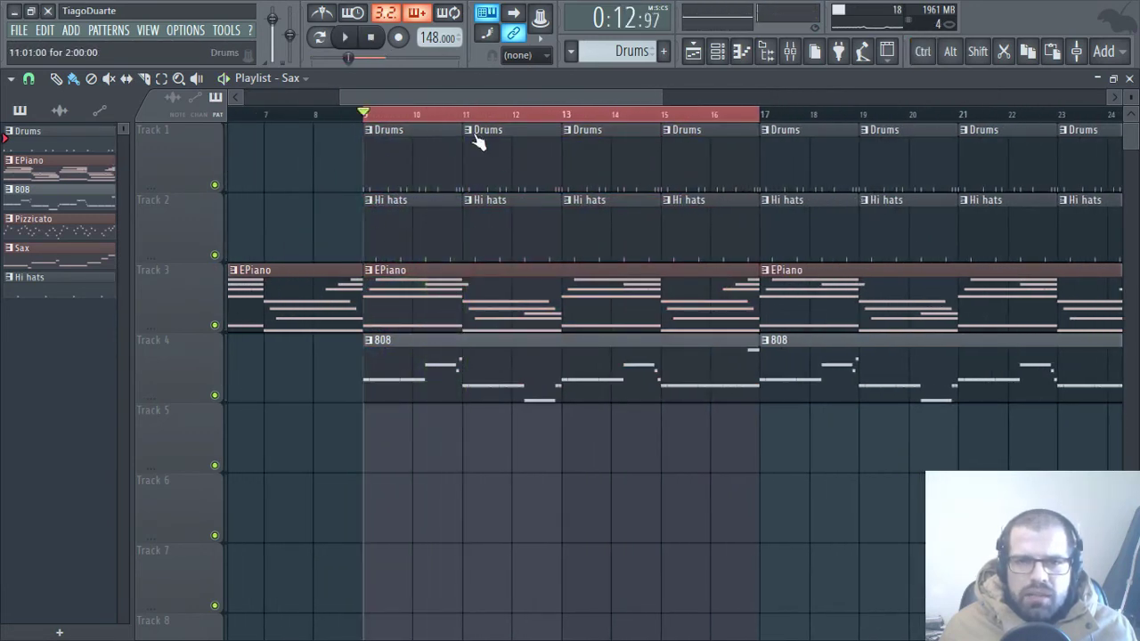
Step: Make the Drums clip at bar 15 unique so it can be edited separately
right_click(472, 135)
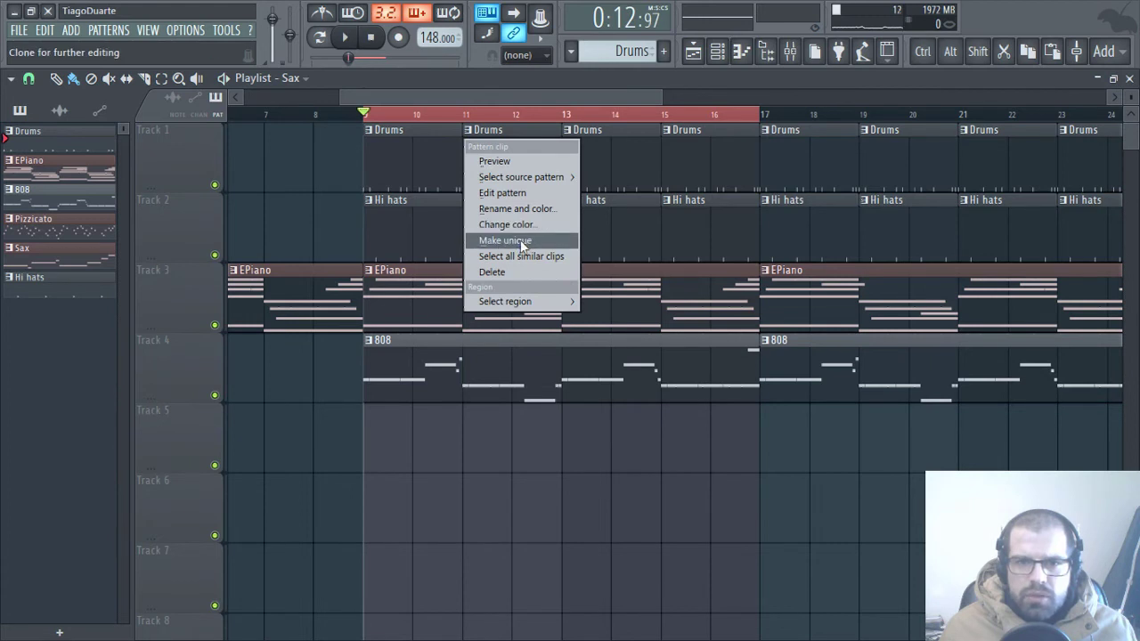
left_click(340, 172)
right_click(674, 133)
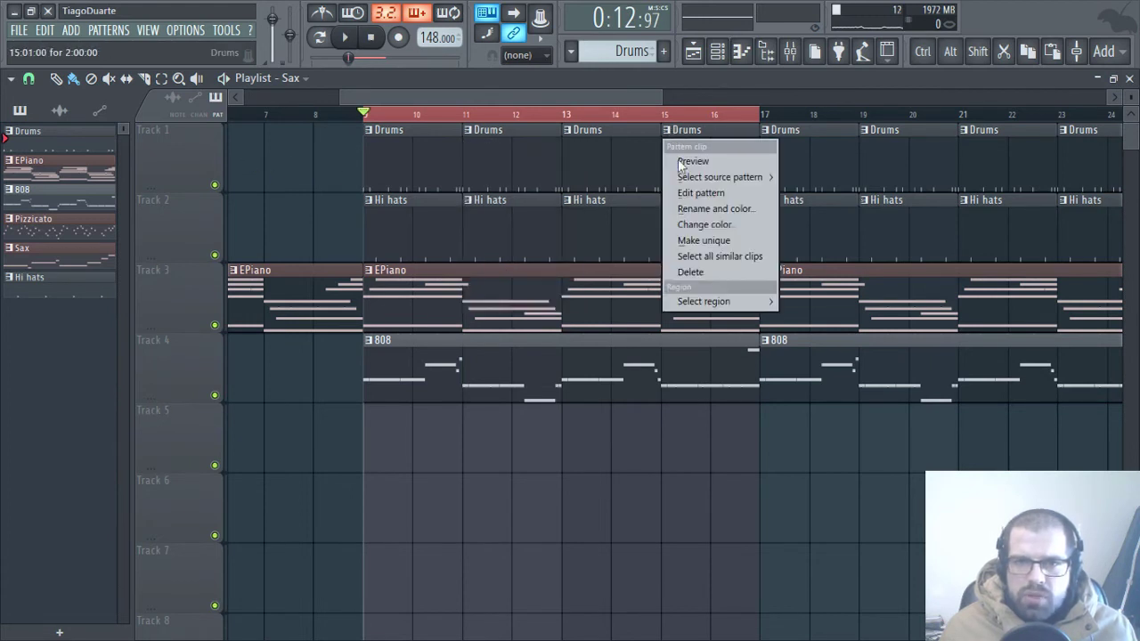
left_click(715, 243)
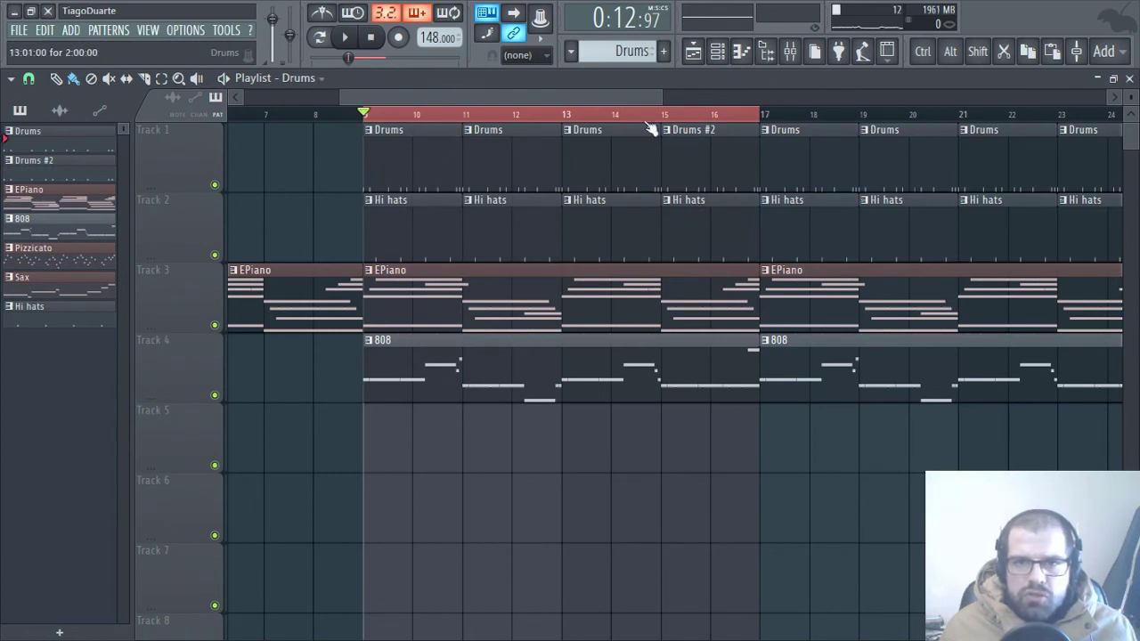
Step: Check the Drums pattern in the Channel rack, play the arrangement from bar 9 and clear the Playlist time selection
left_click(718, 51)
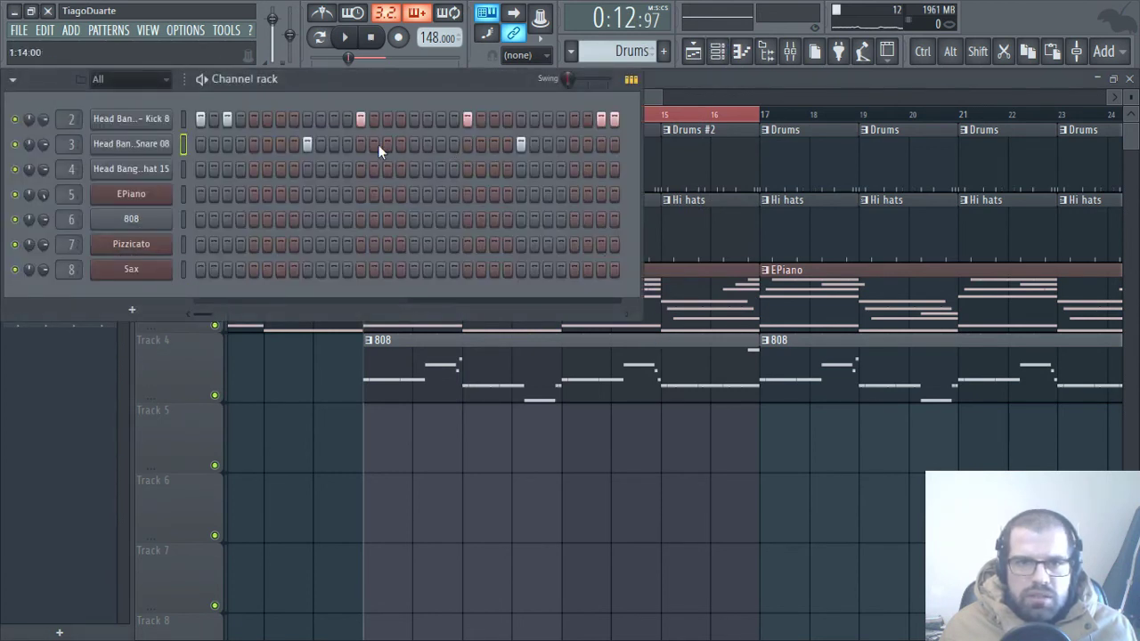
left_click(700, 92)
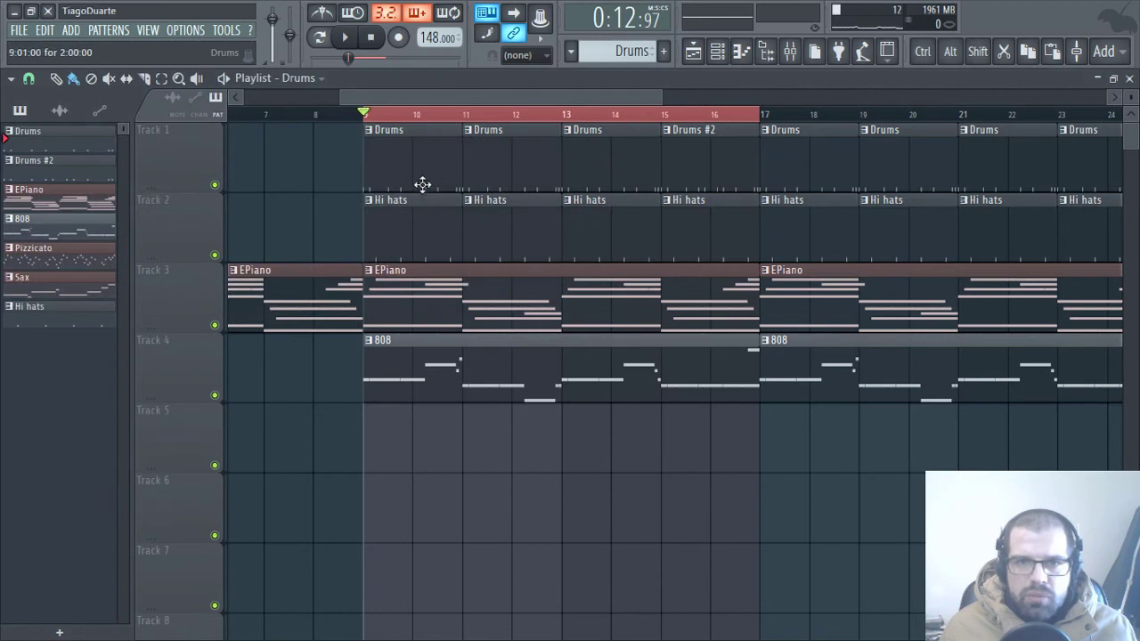
key("space")
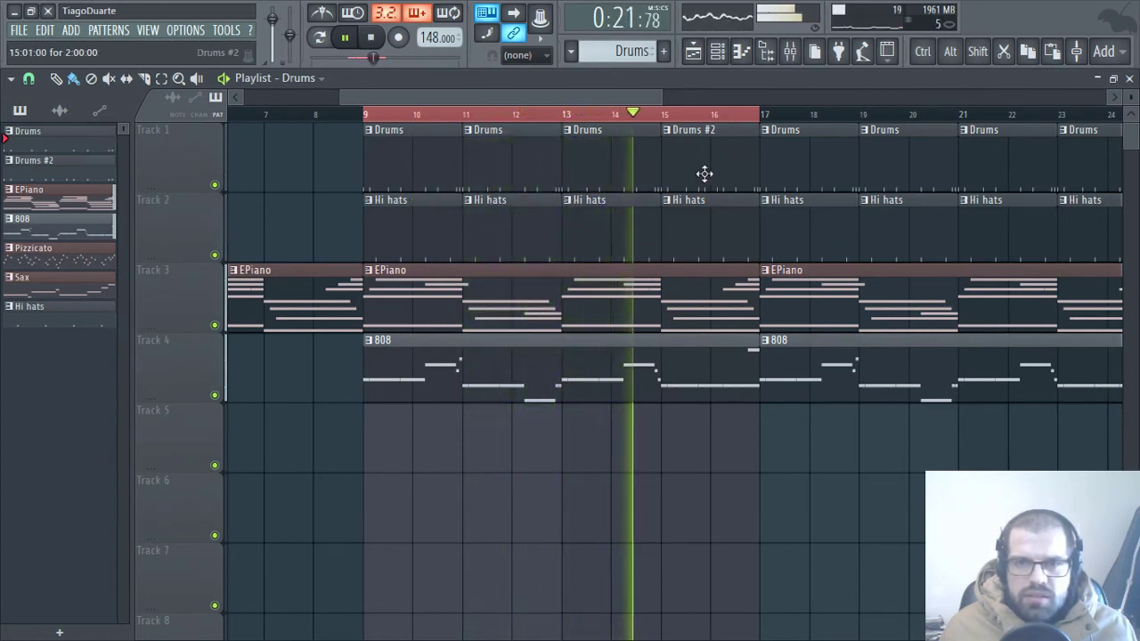
left_click(712, 115, "ctrl")
Step: Replace the Drums clip at bar 23 with a copy of the Drums #2 clip from bar 15
scroll(636, 206, "down", 3)
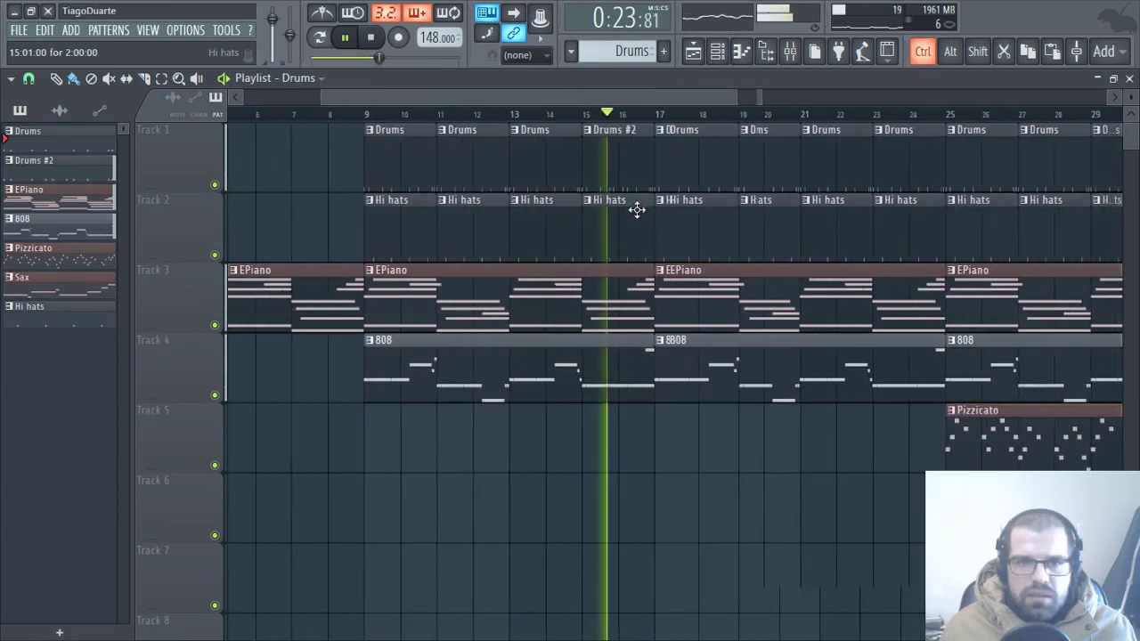
left_click(627, 160)
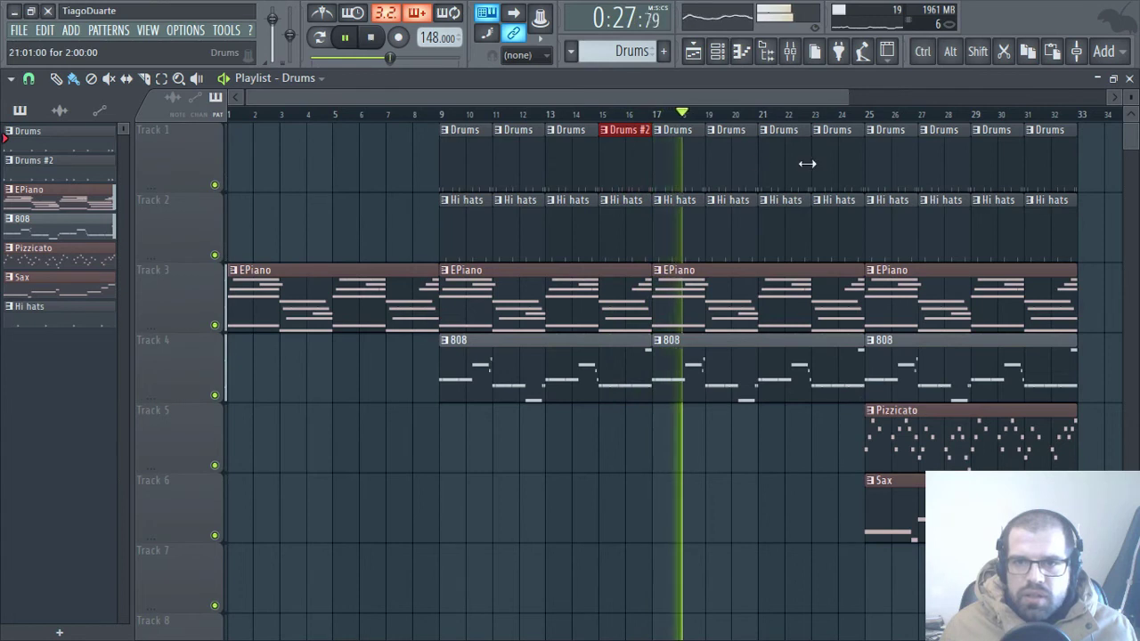
right_click(843, 171)
left_click(851, 163)
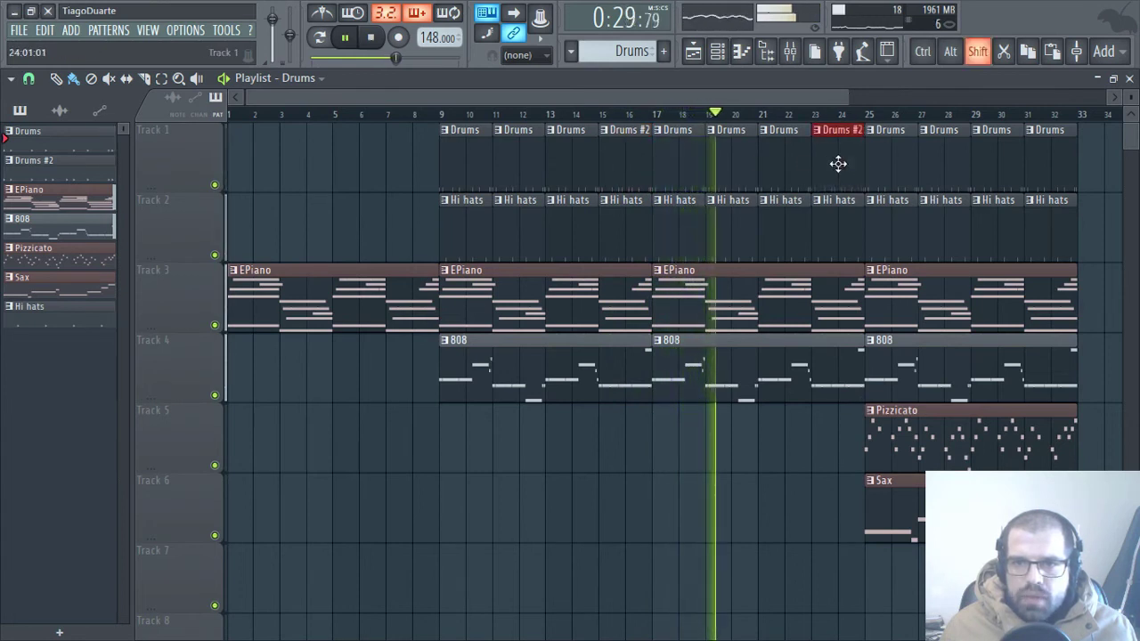
Step: Replace the Drums clips at bars 27 and 31 with Drums #2 clips
scroll(710, 247, "right", 5)
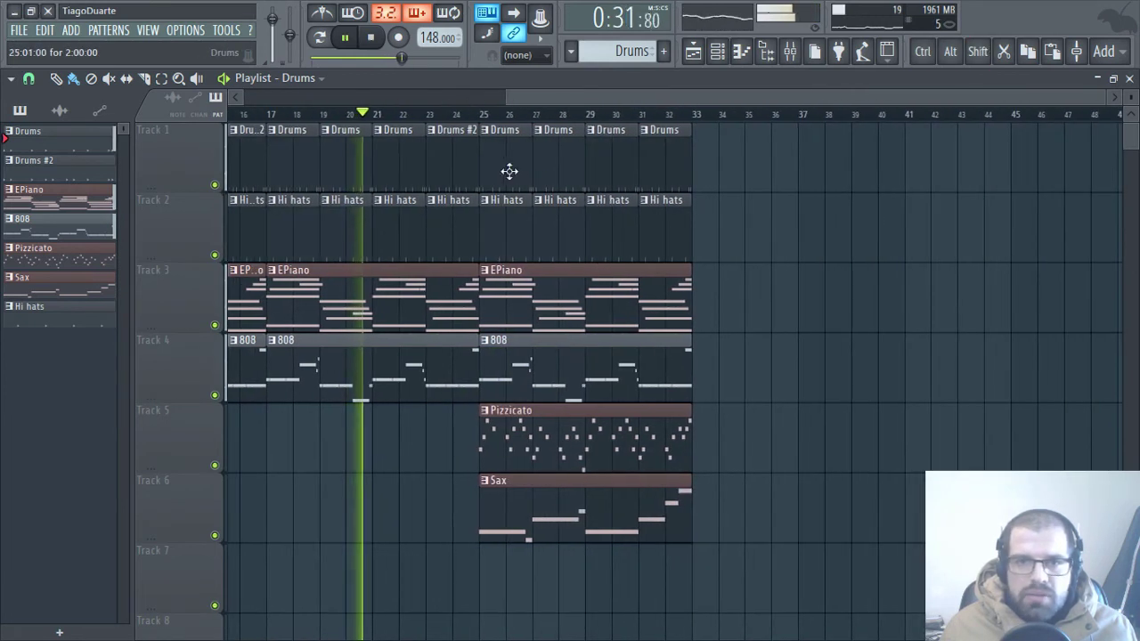
right_click(560, 161)
right_click(666, 160)
left_click(552, 152)
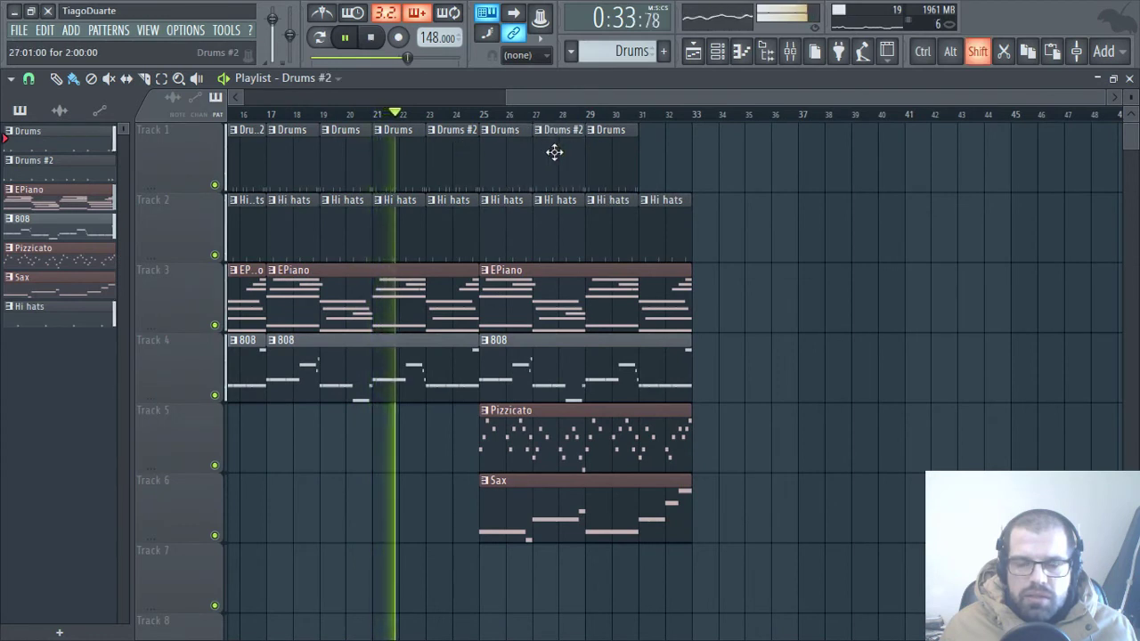
left_click(654, 162)
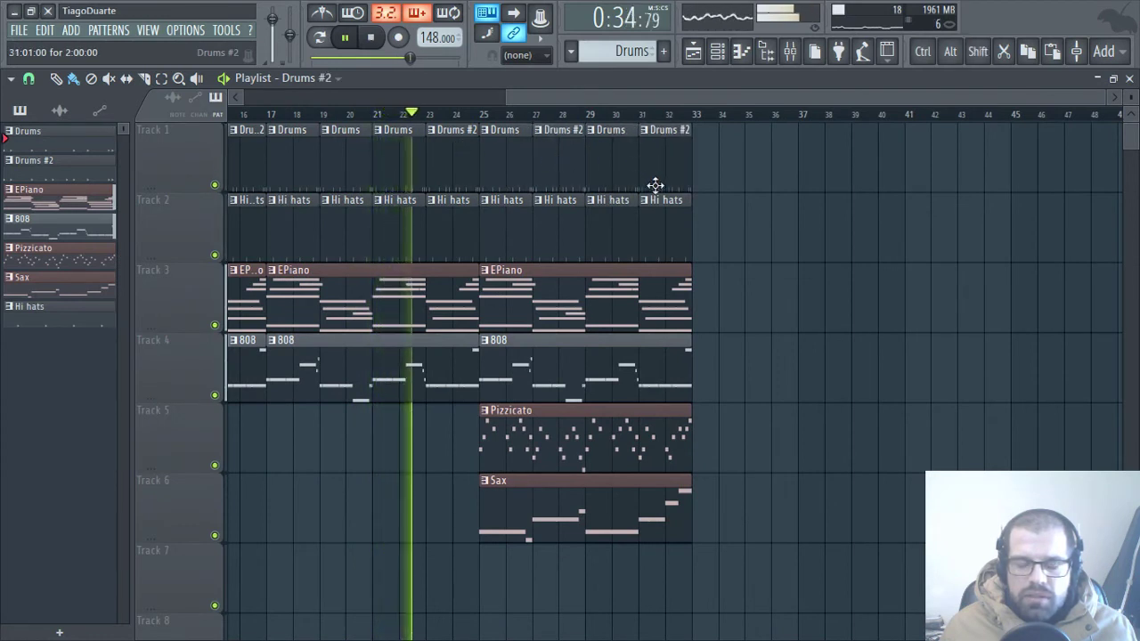
Step: Replace the remaining Drums clips at bars 29 and 25 with Drums #2, so bars 25 to 33 use only Drums #2
right_click(615, 163)
left_click(631, 164)
right_click(504, 153)
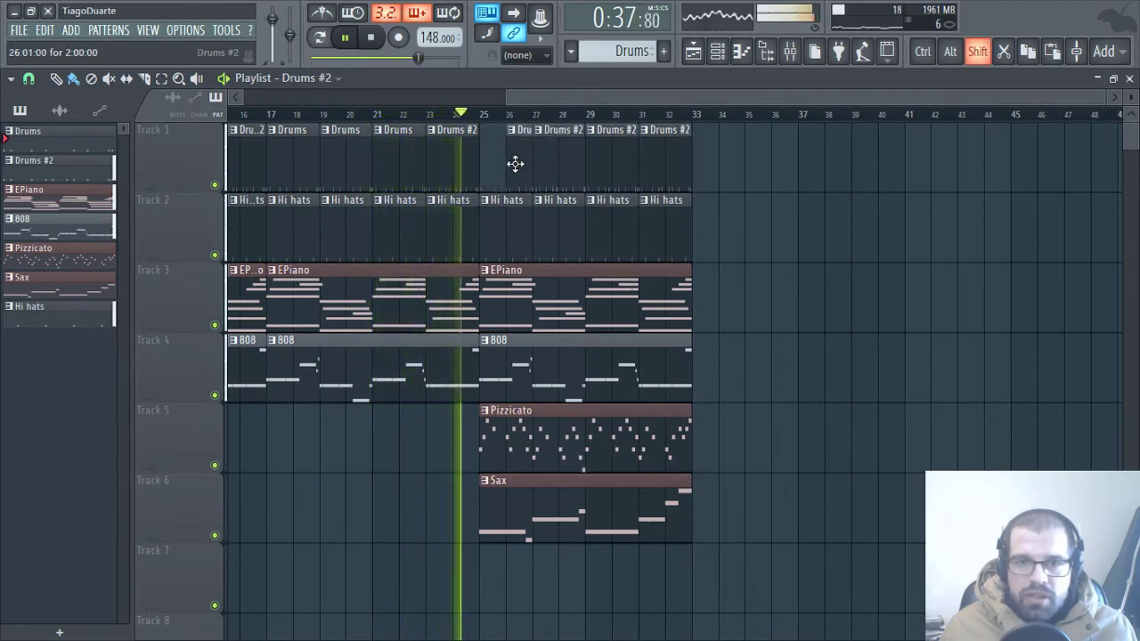
left_click(514, 163)
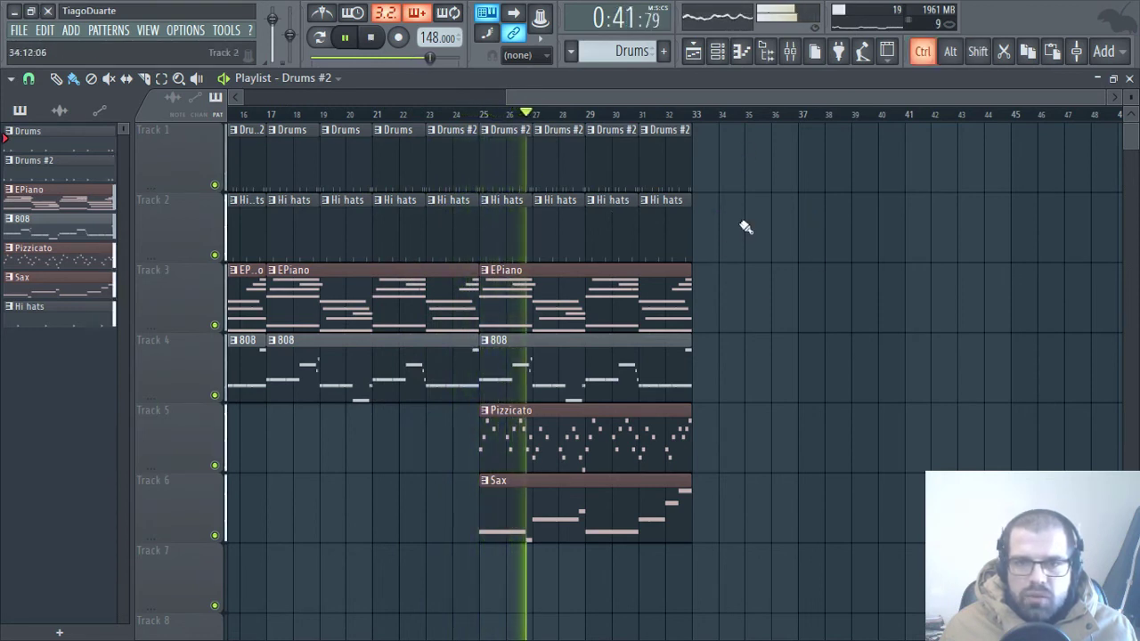
Step: Set the Playlist time selection from bar 9 to 33, listen through that range and stop playback
scroll(745, 277, "down", 2)
left_click_drag(824, 134, 372, 138)
scroll(356, 147, "up", 2)
right_click(376, 191)
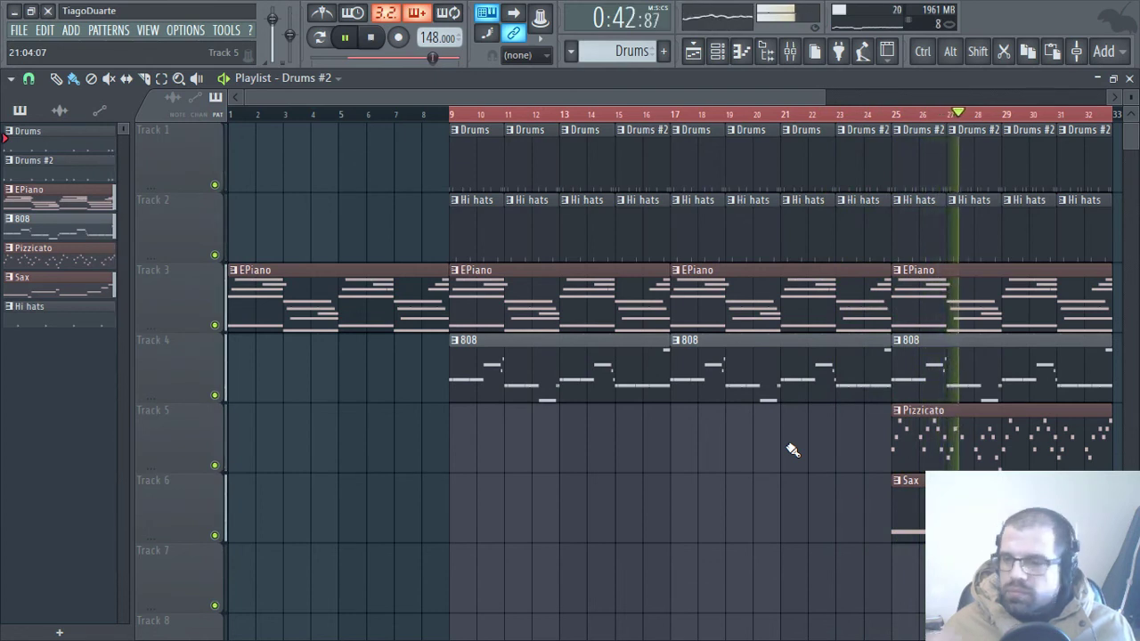
left_click(371, 41)
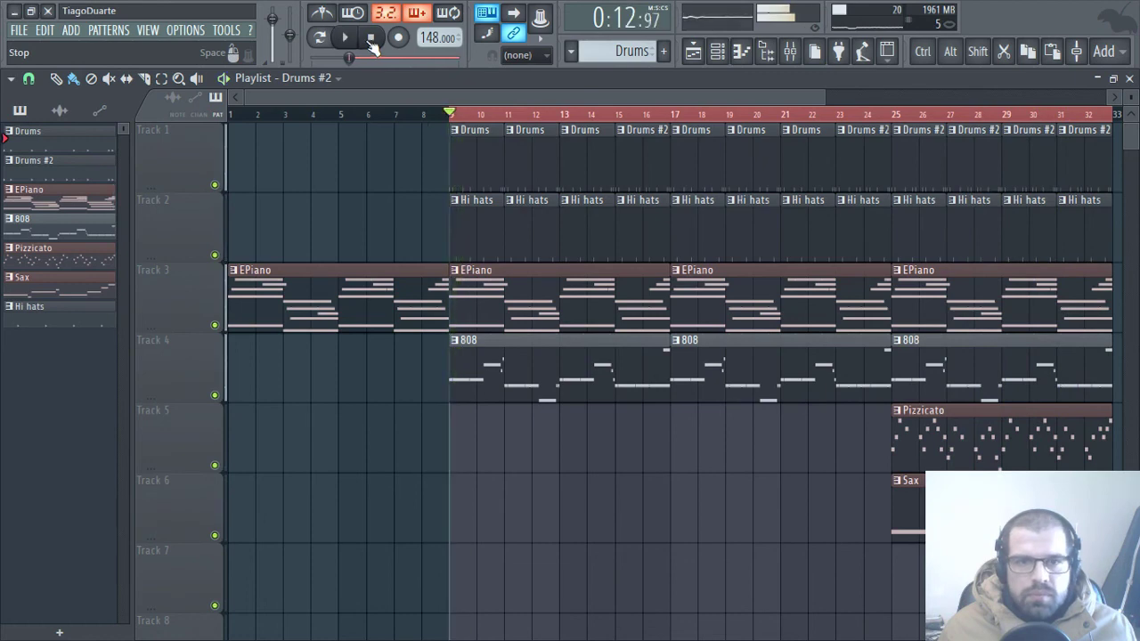
Step: Clear the Playlist time selection, select all clips across the tracks and deselect them again
scroll(371, 172, "down", 2)
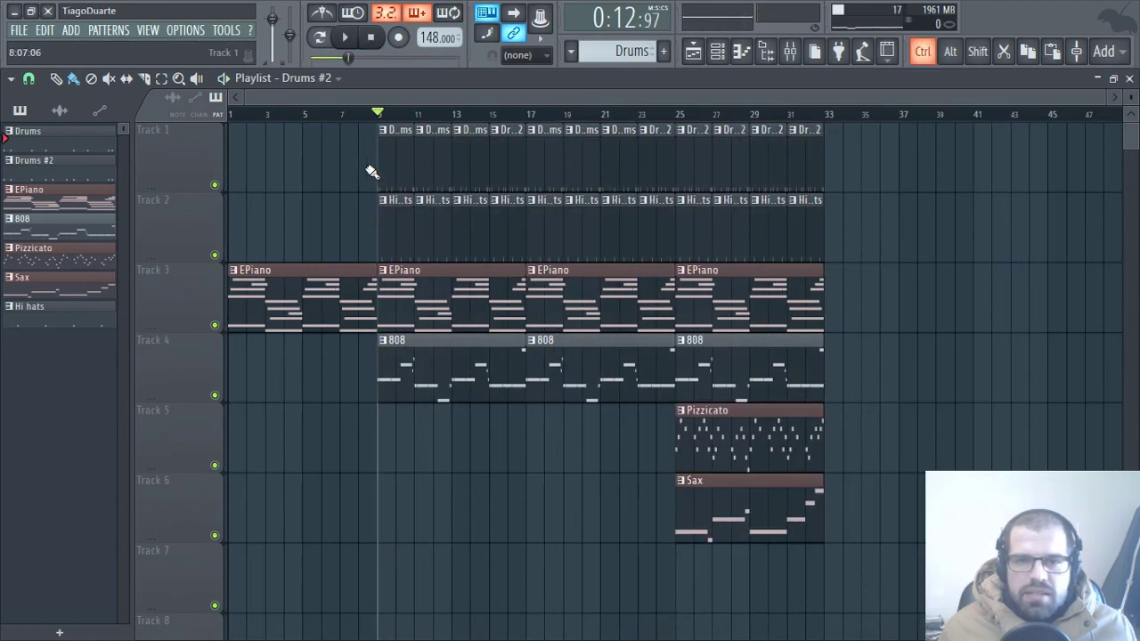
scroll(325, 188, "up", 2)
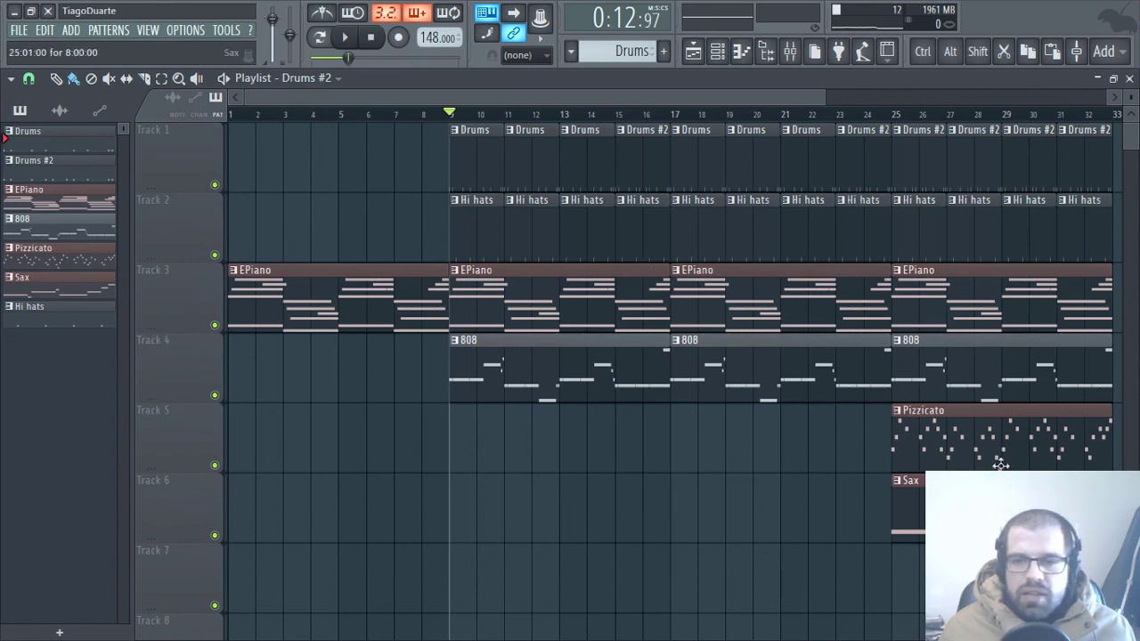
key("ctrl")
left_click_drag(1087, 580, 136, 173, "ctrl")
left_click(348, 210)
Step: Close and reopen the Playlist, look over the Mixer tracks and return to the Playlist
left_click(1130, 78)
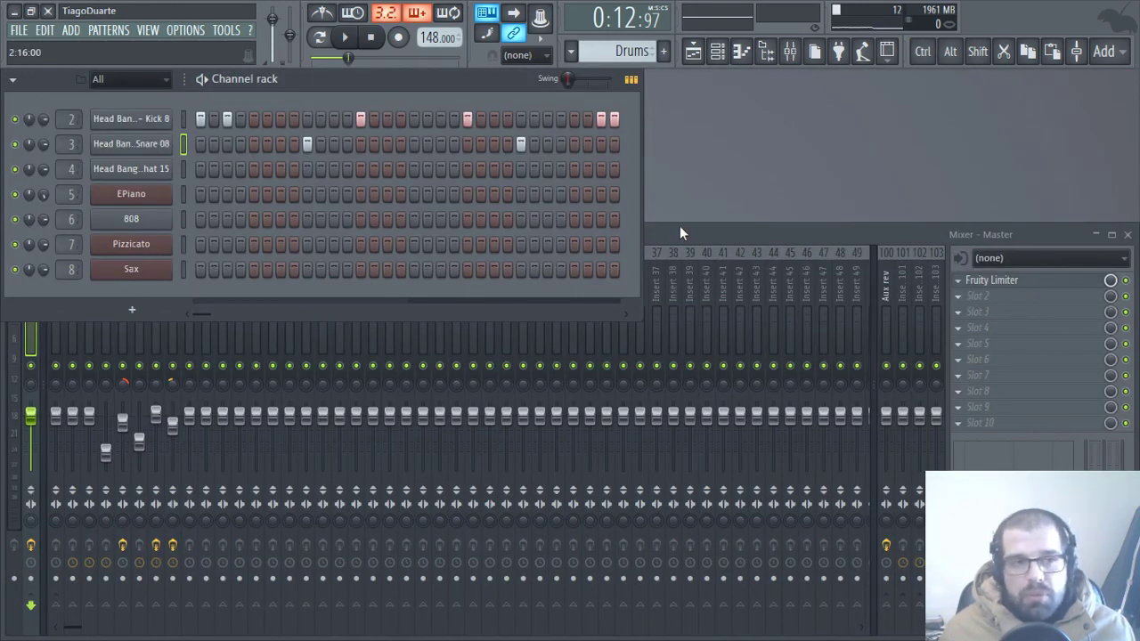
left_click(693, 51)
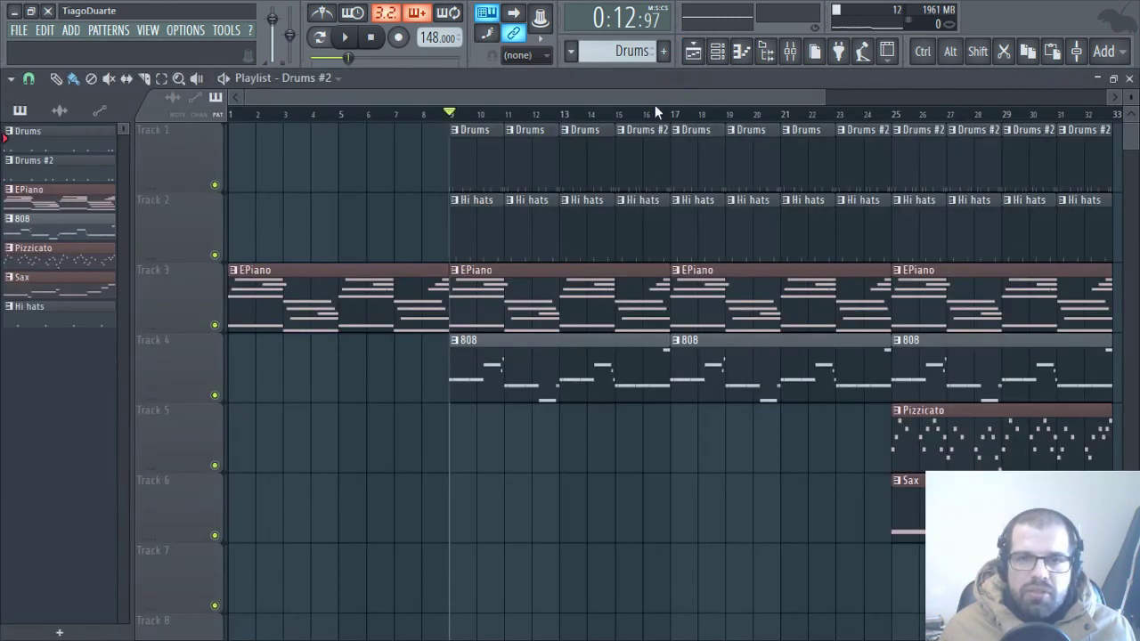
left_click(790, 51)
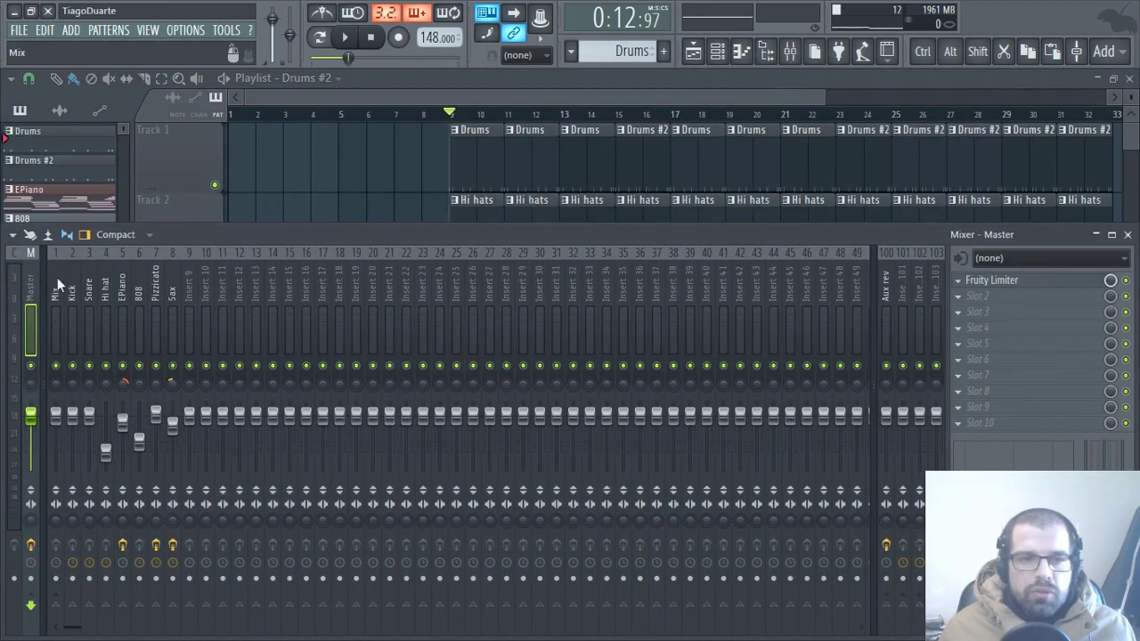
left_click(476, 97)
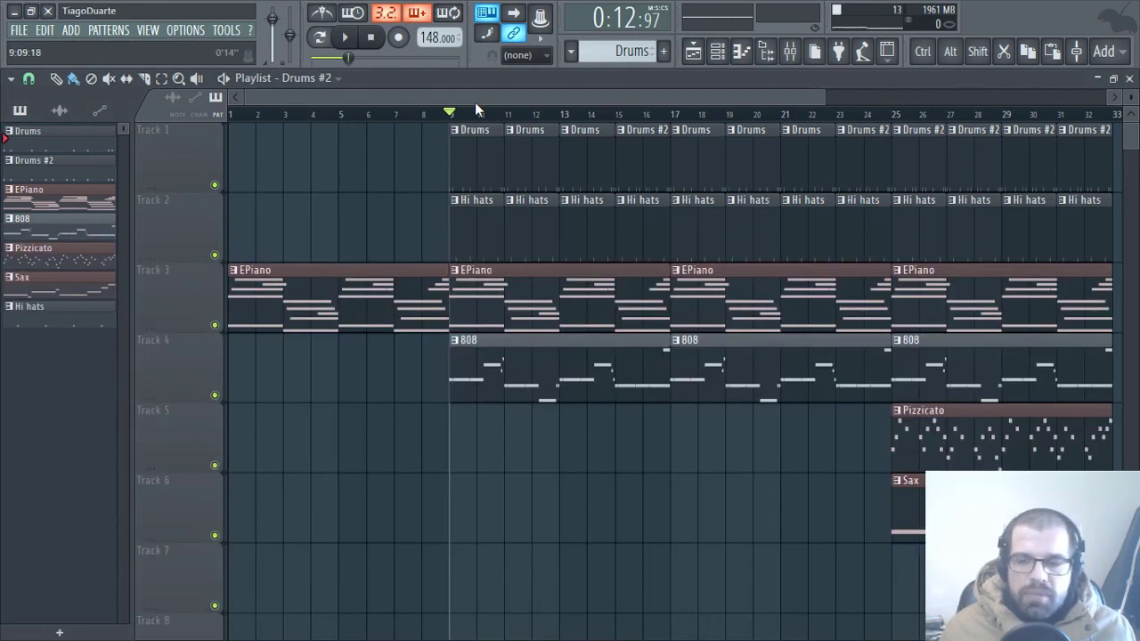